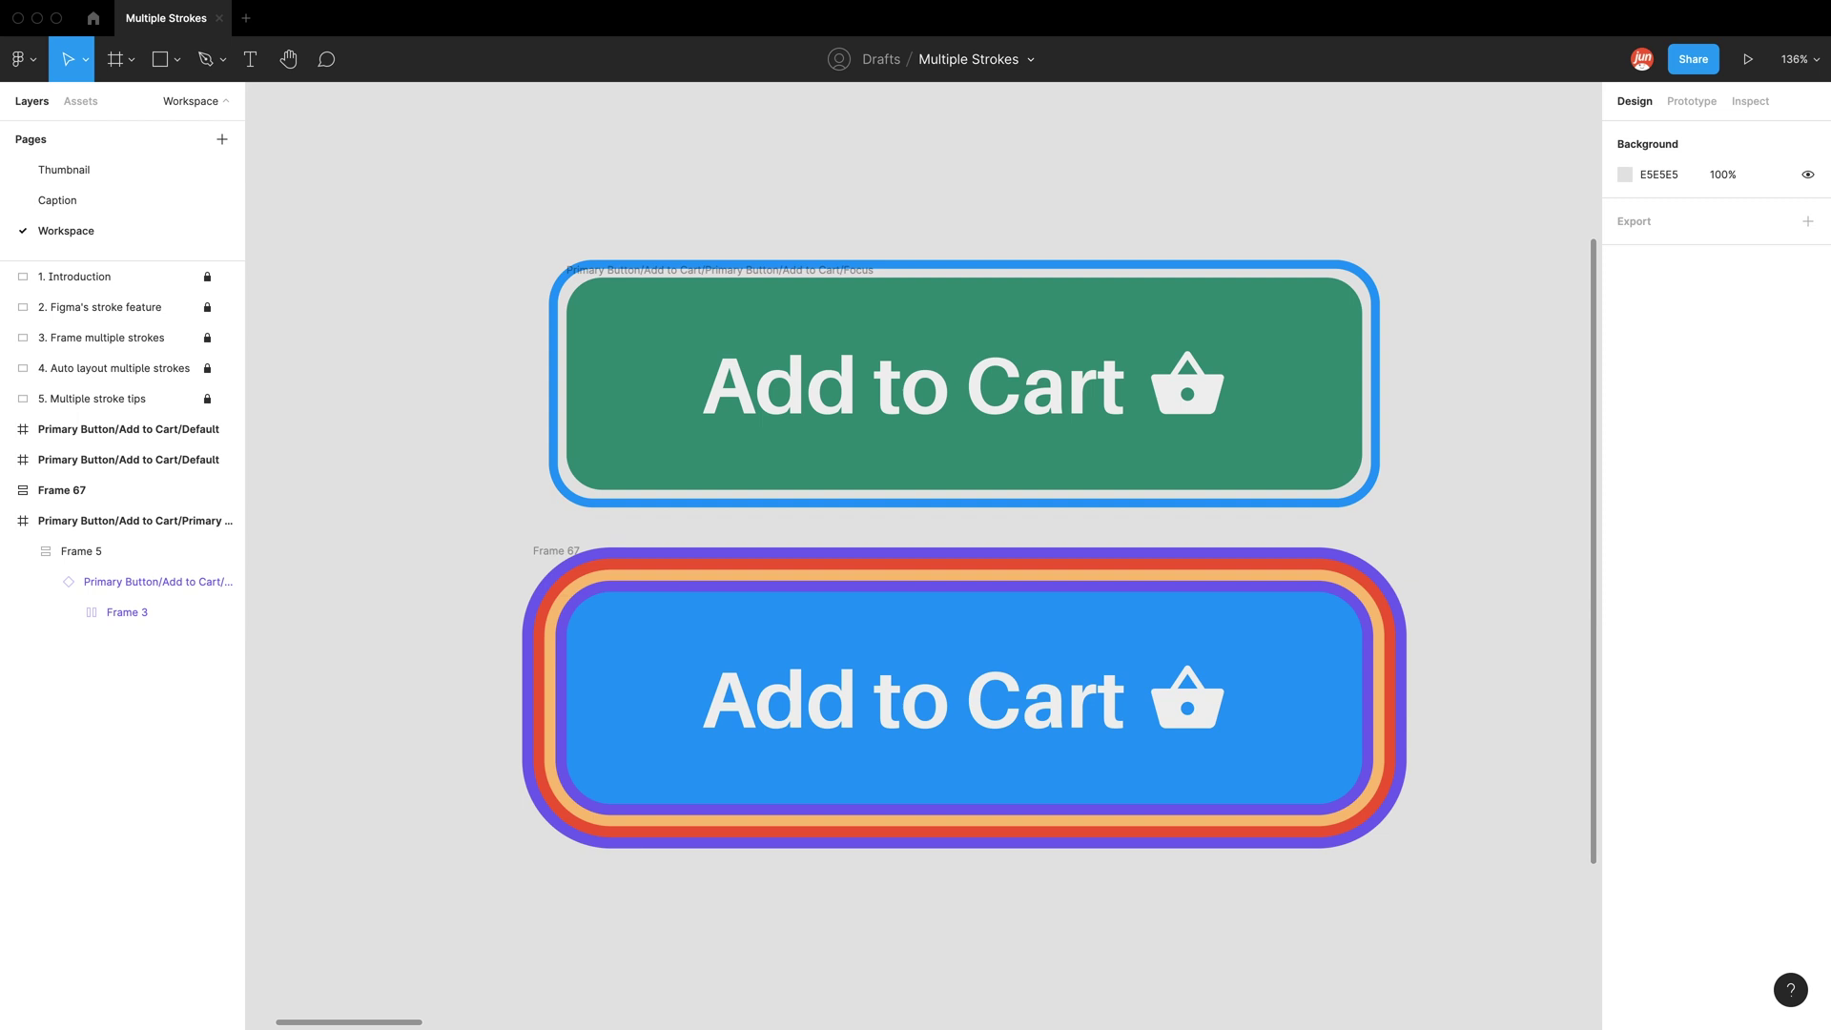
Draw a new frame about 930 × 453 on an empty area of the canvas
scroll(751, 677, "down", 5)
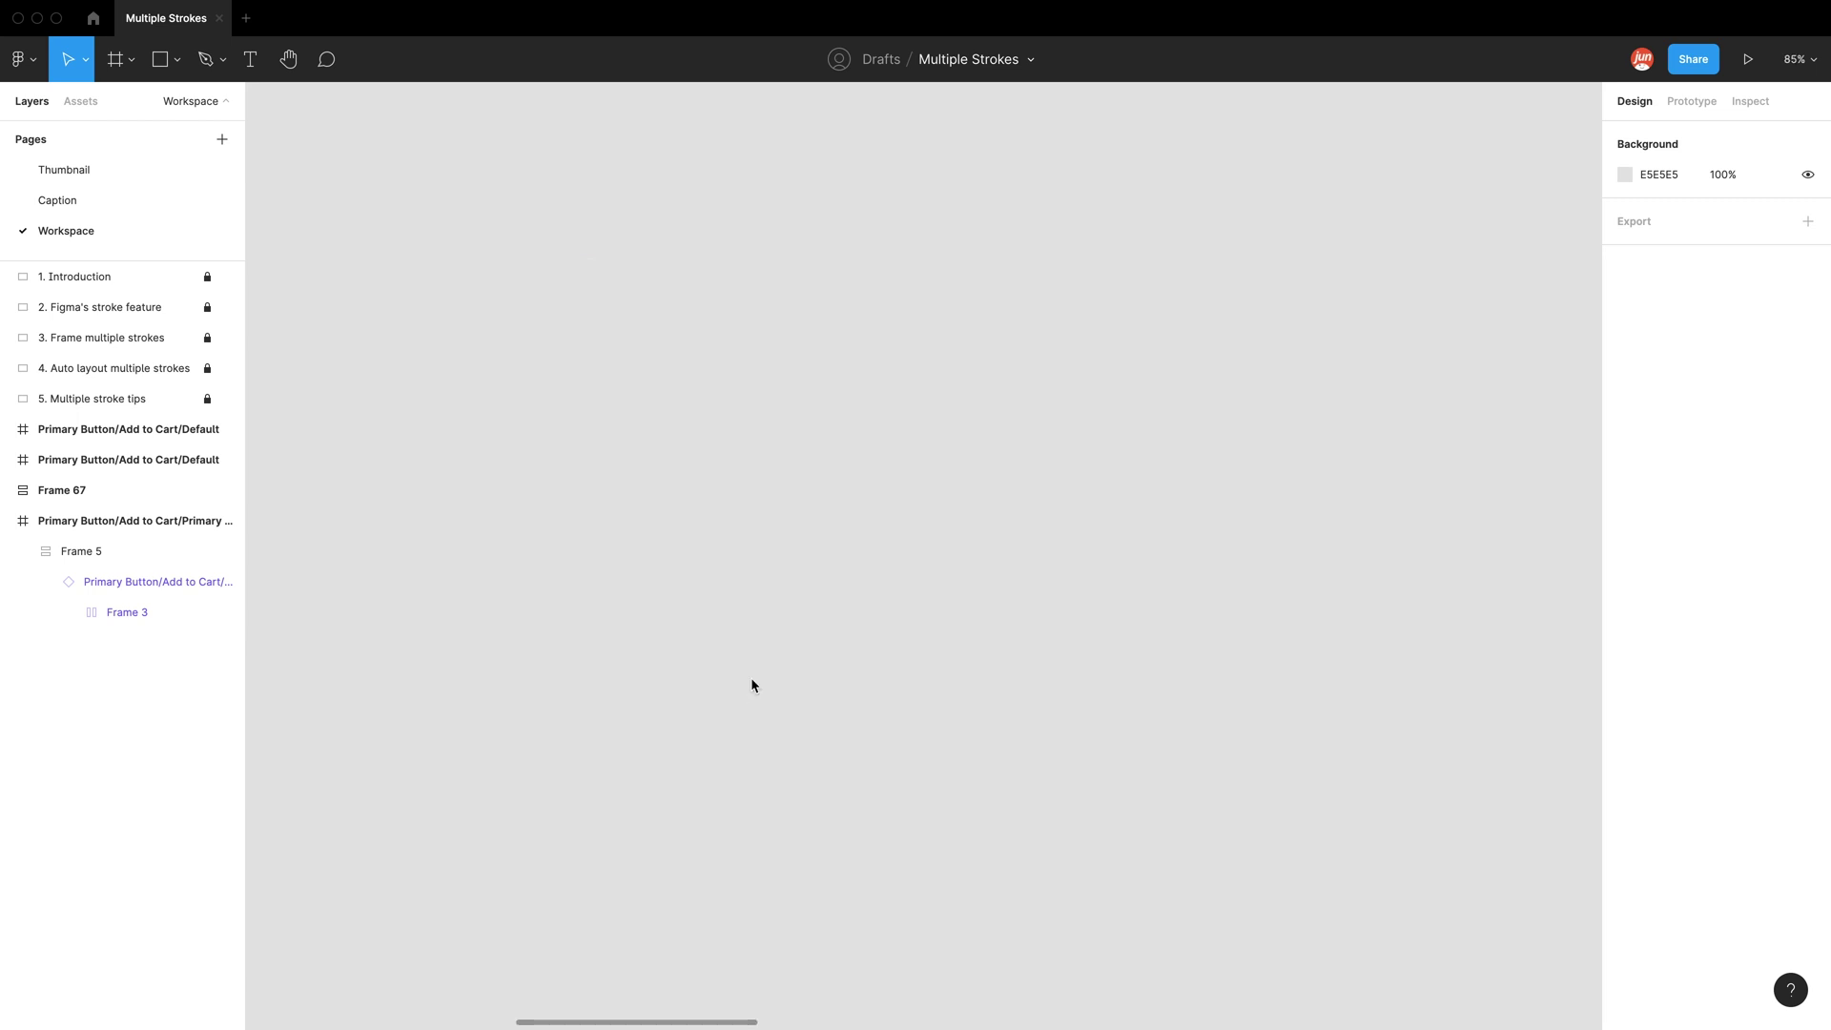
left_click(114, 75)
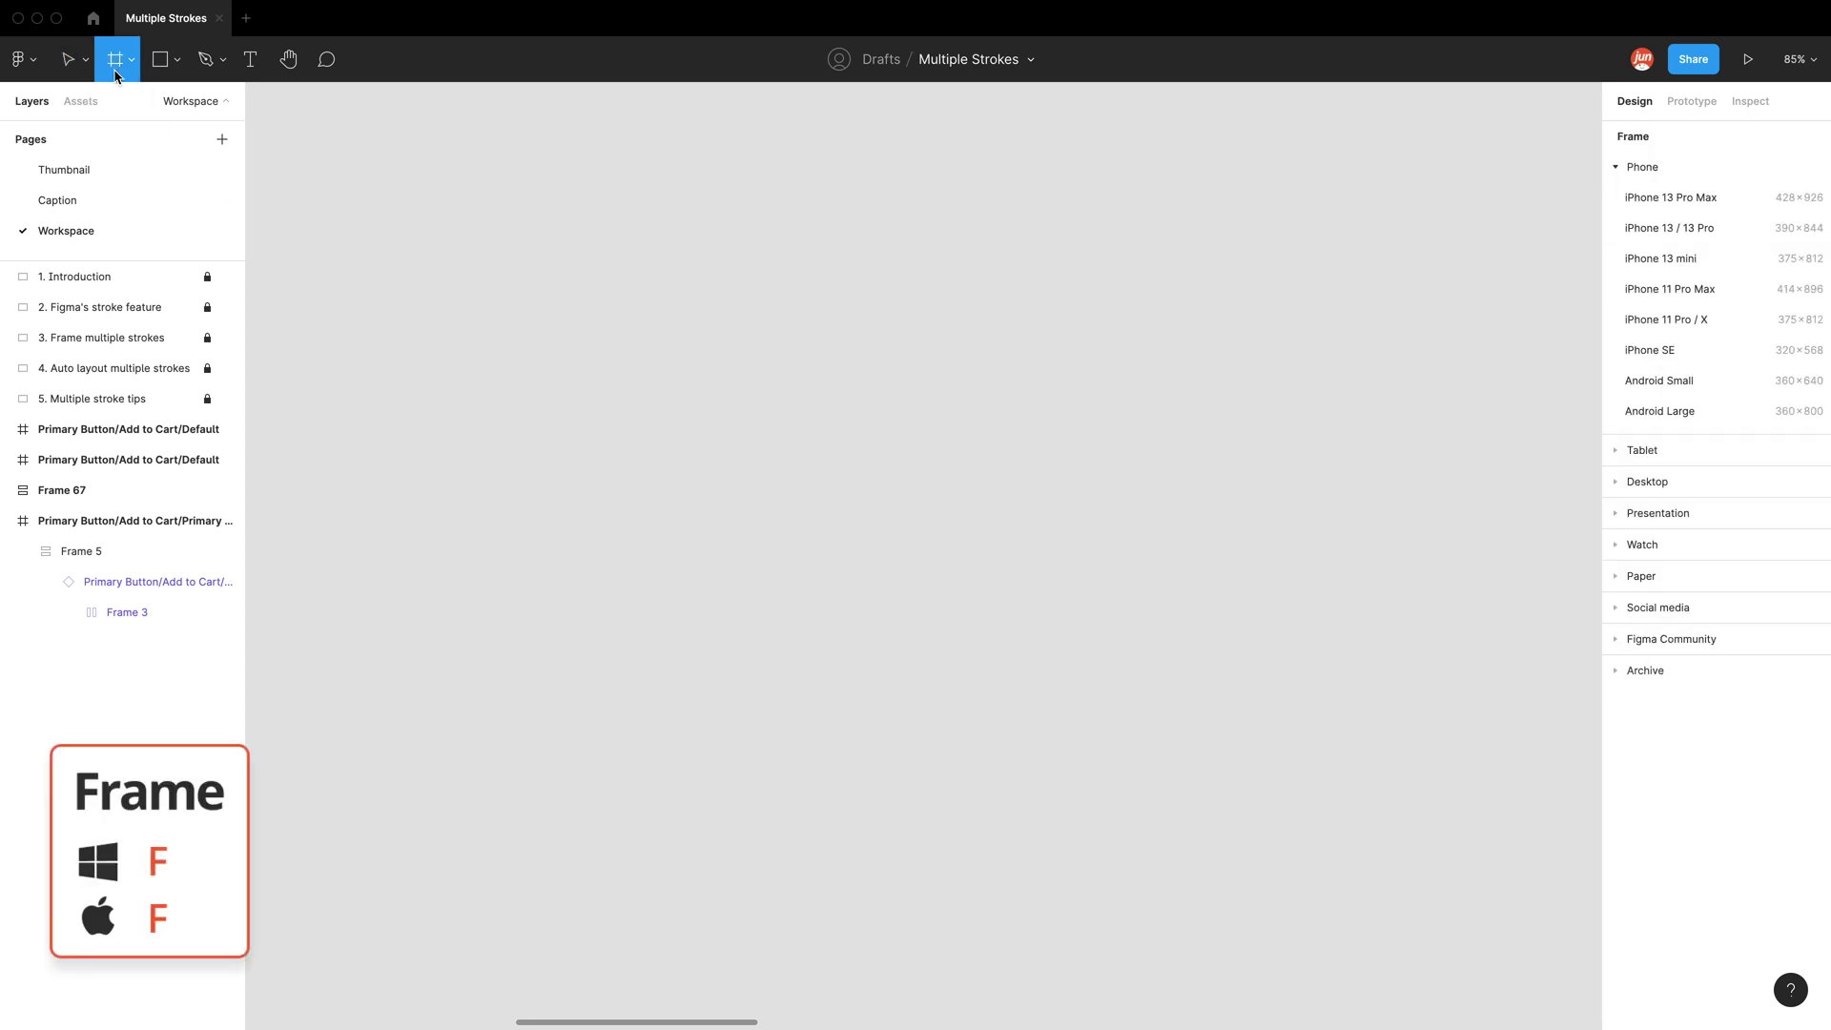
left_click(511, 384)
left_click_drag(553, 425, 1223, 709)
left_click_drag(981, 582, 1048, 635)
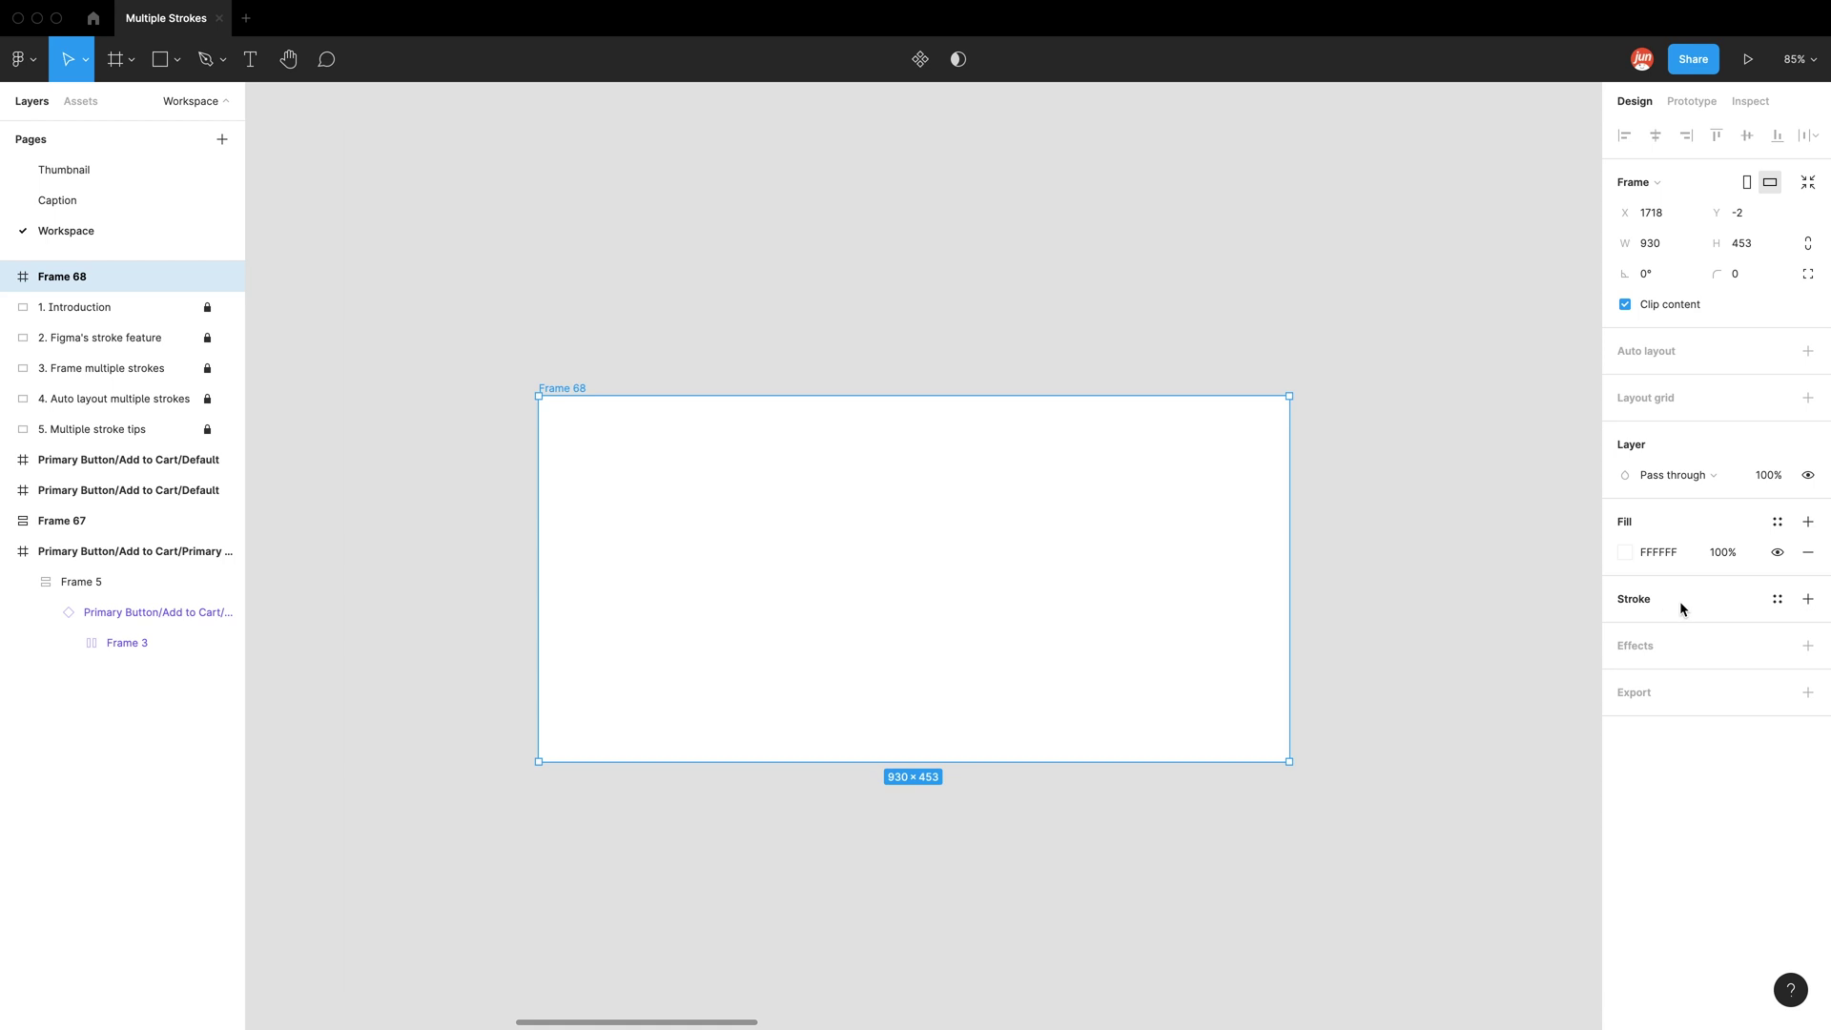
Add a stroke to the new frame and set its thickness to 10
left_click(1807, 600)
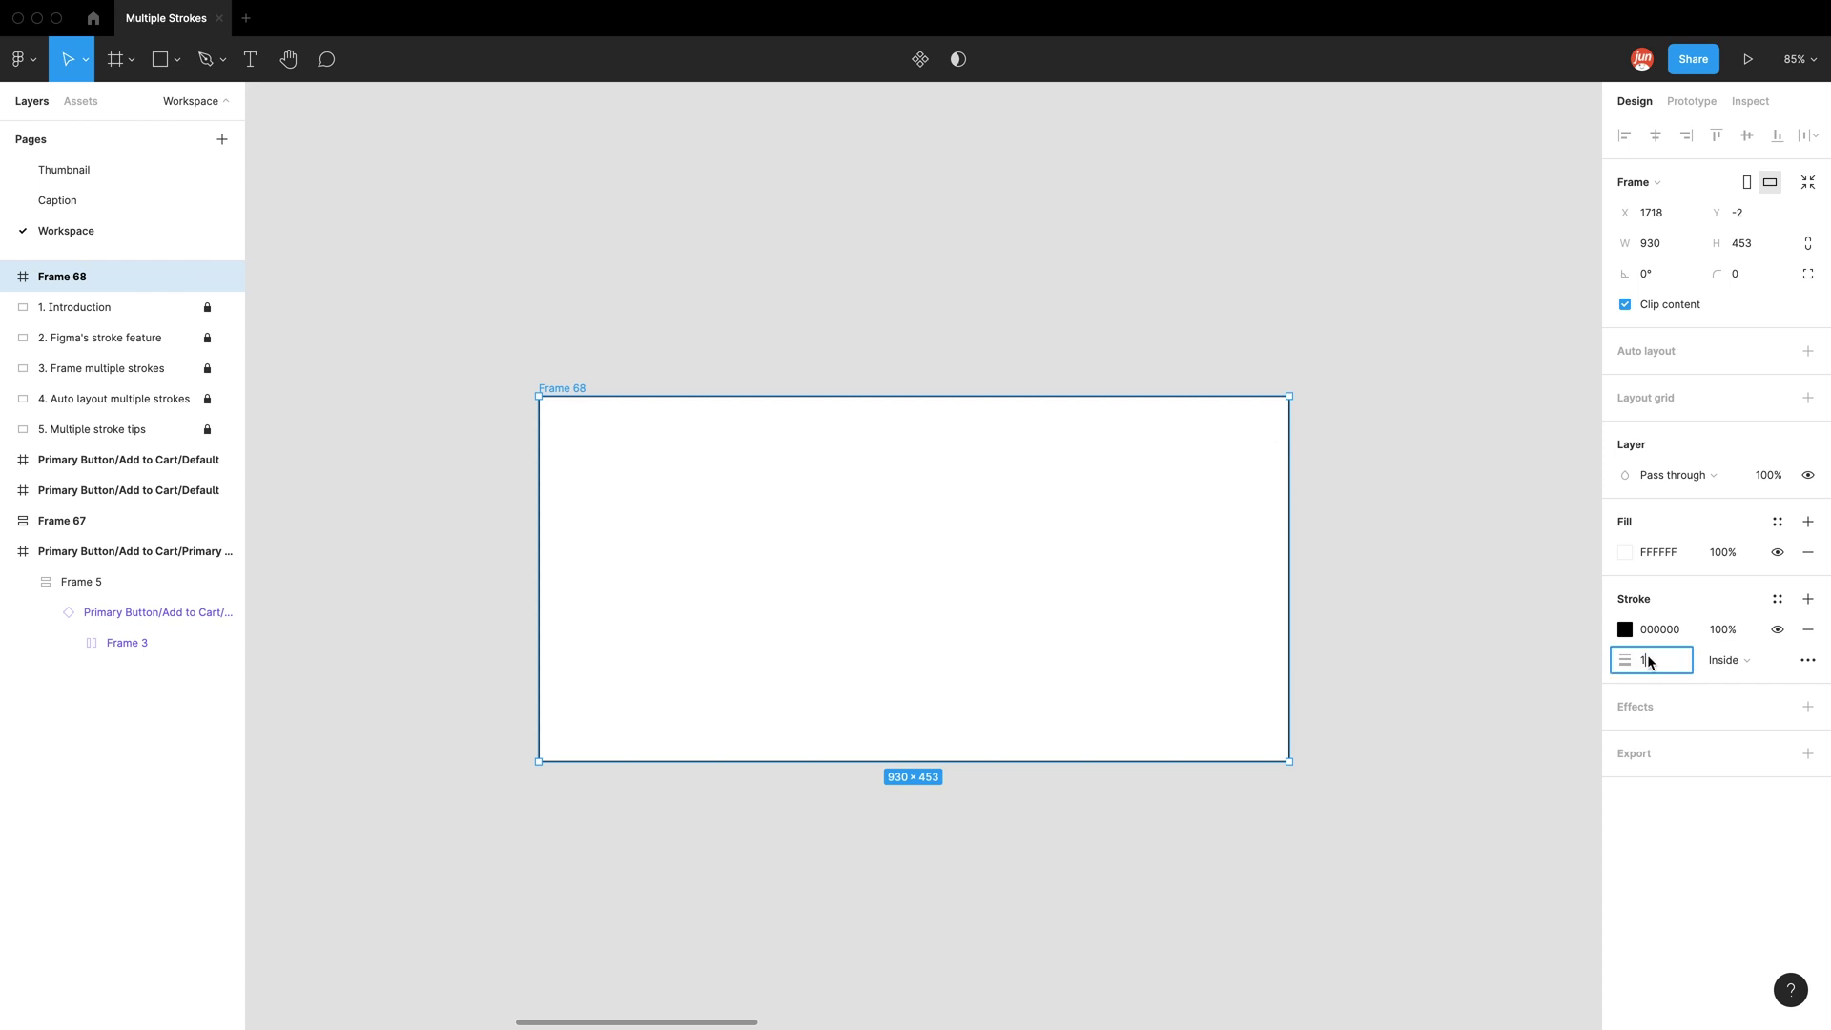
type("10")
key("Return")
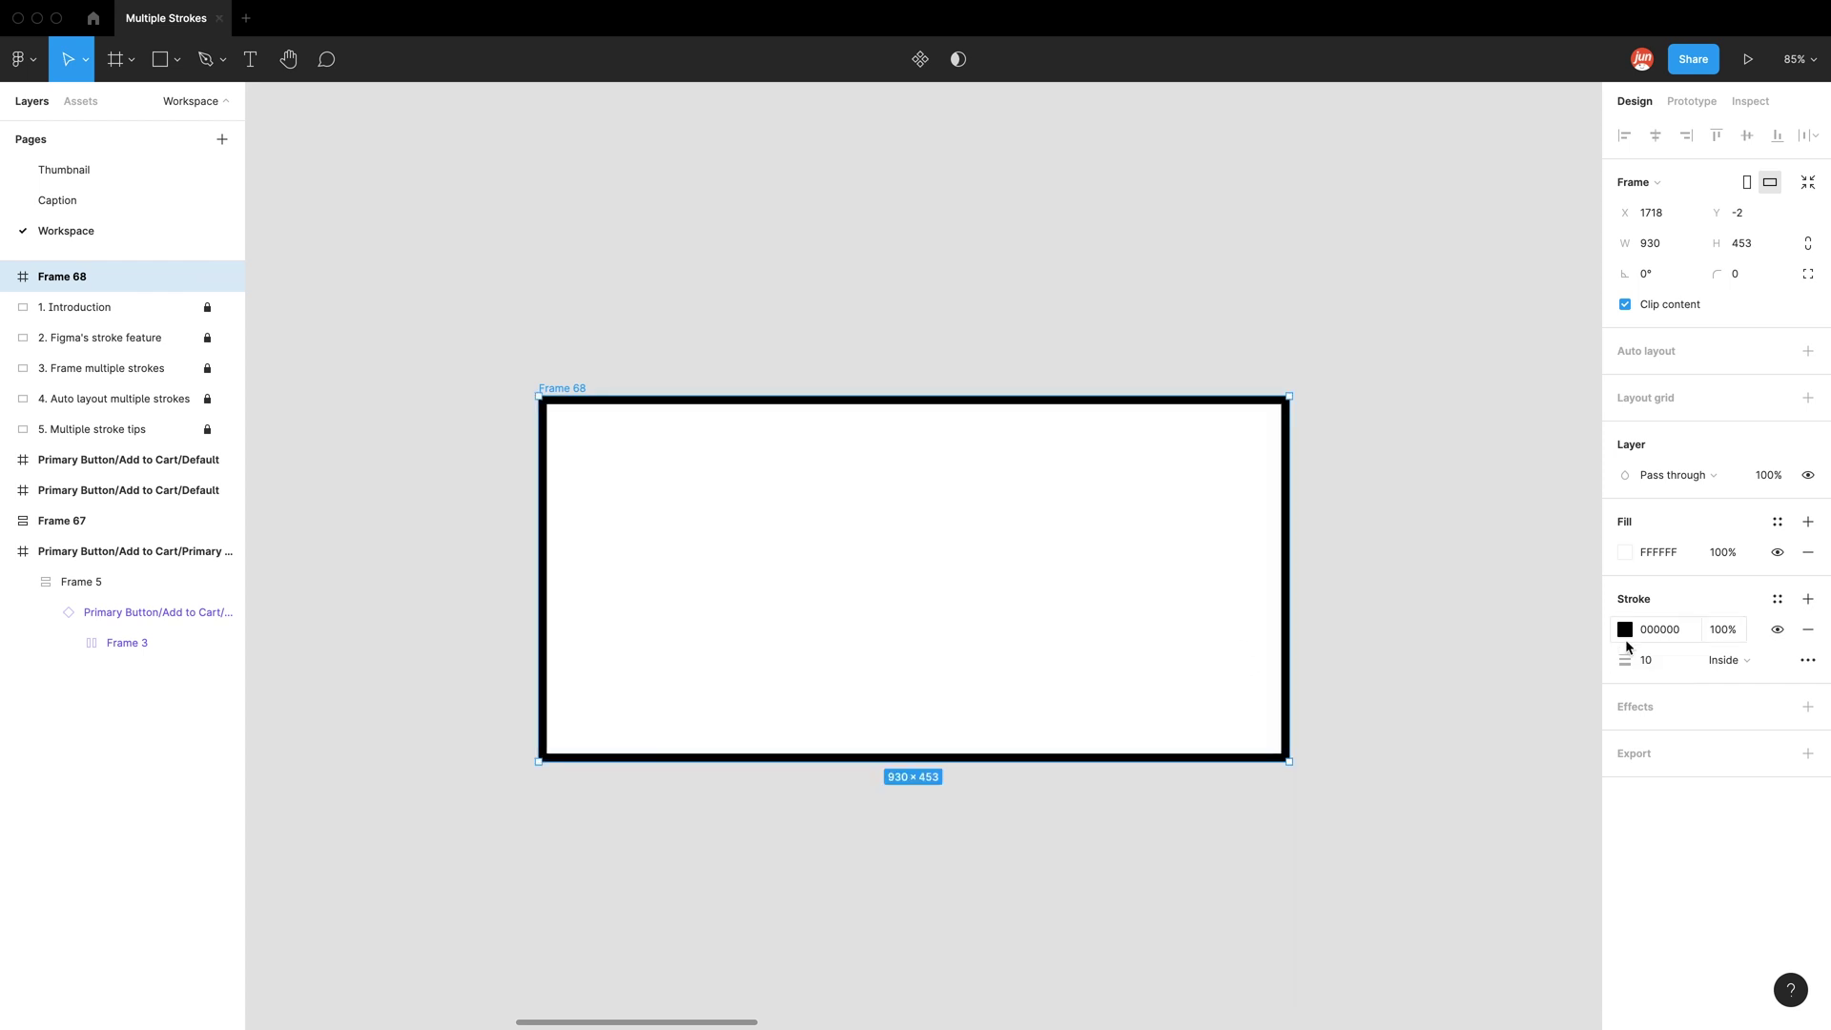
Add a second stroke to the frame with 100% opacity and the red document color F45D2C
left_click(1807, 600)
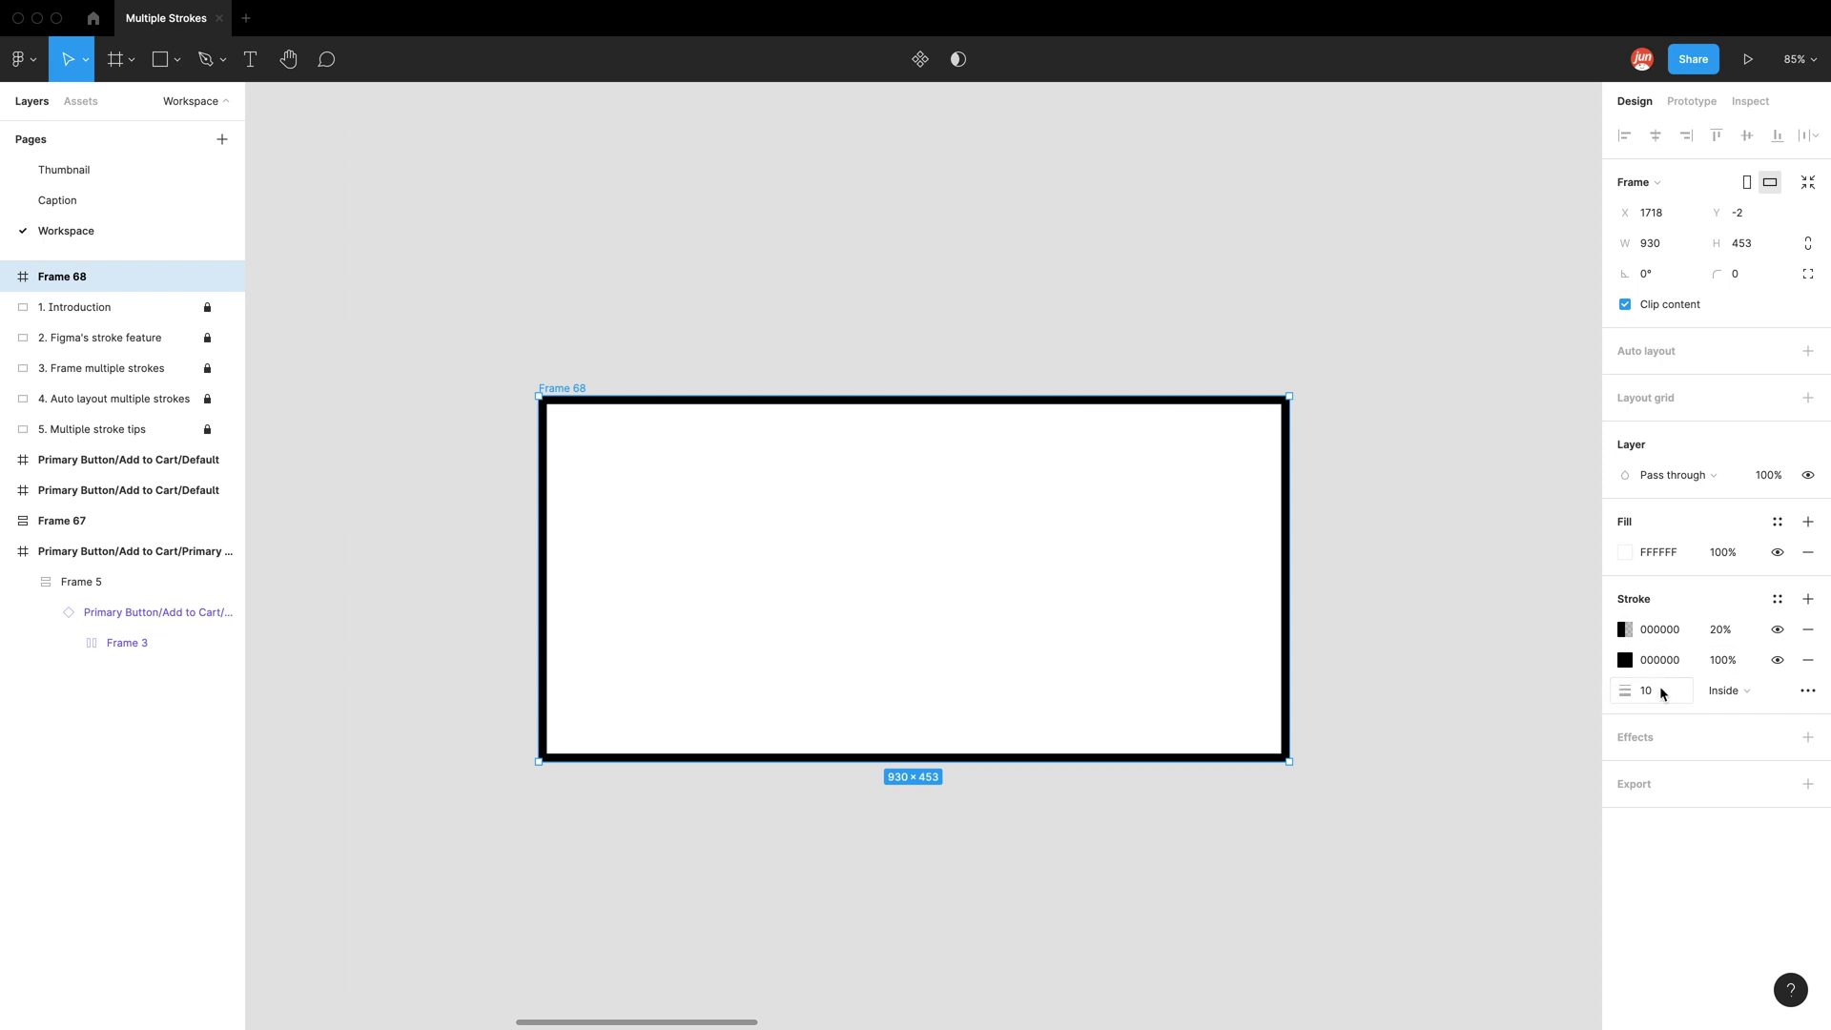
left_click(1765, 690)
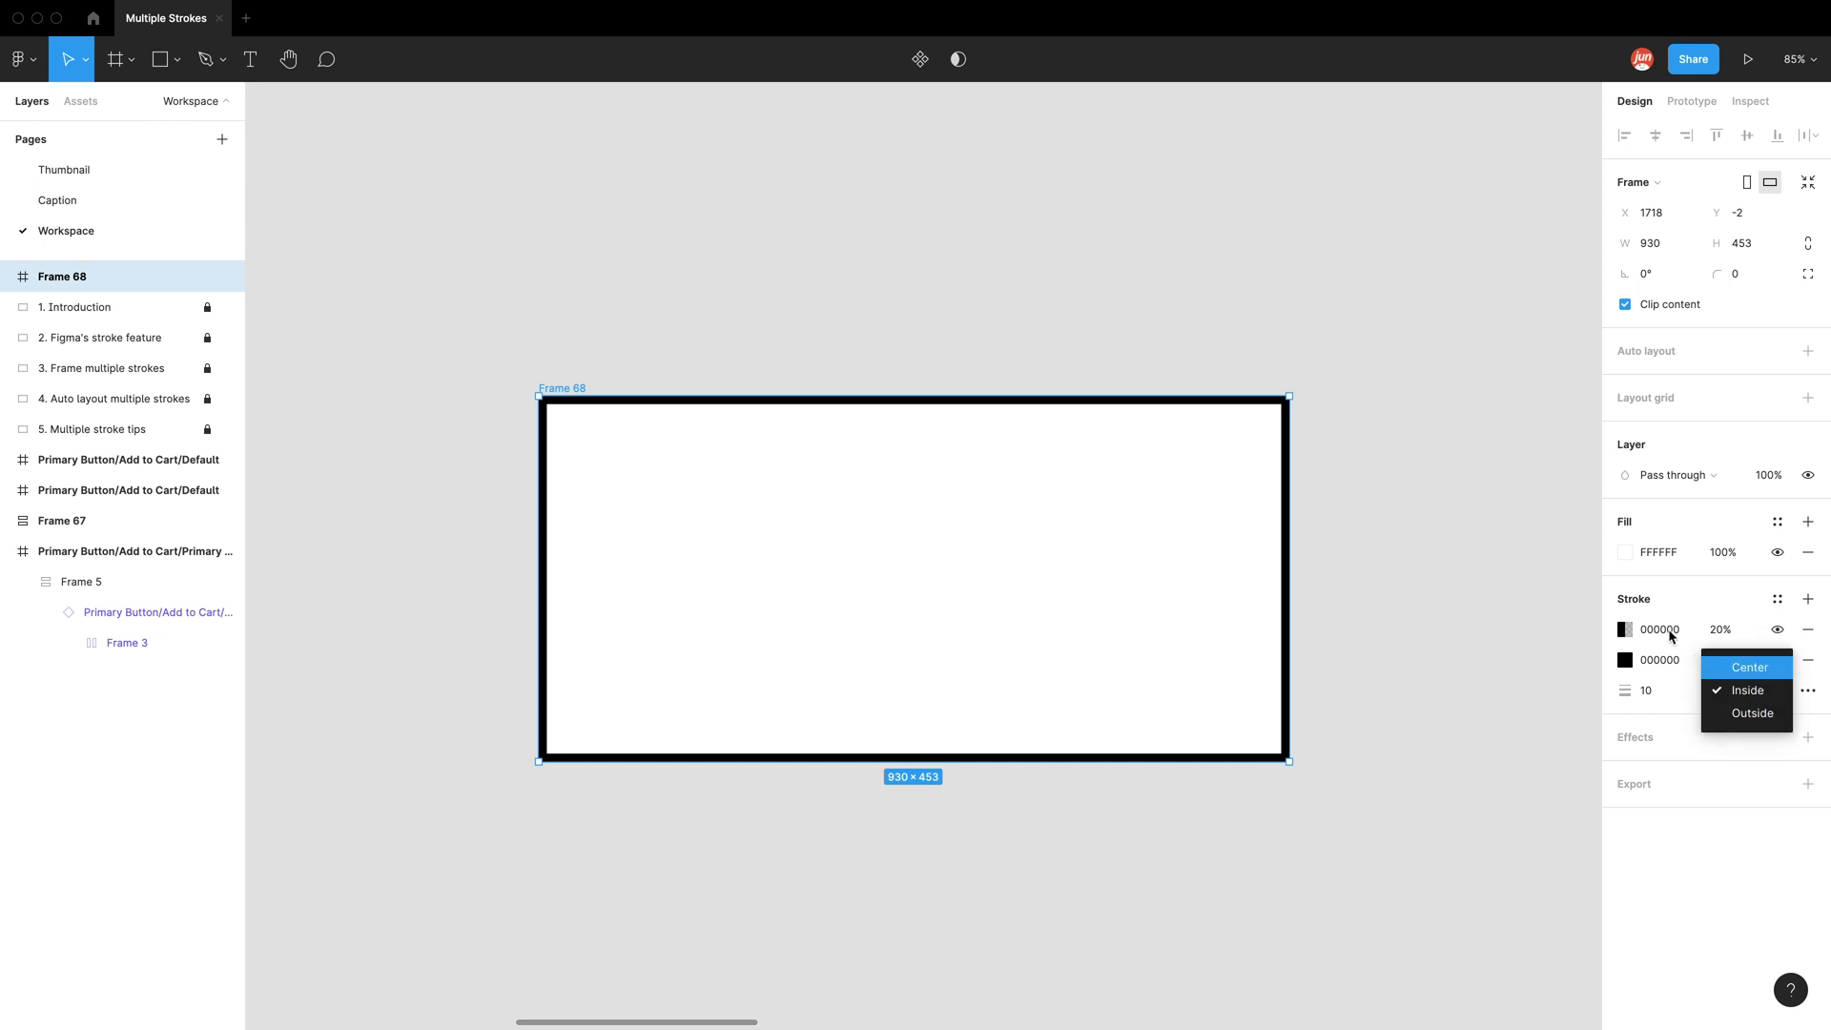
left_click(1693, 632)
left_click(1713, 631)
type("100$")
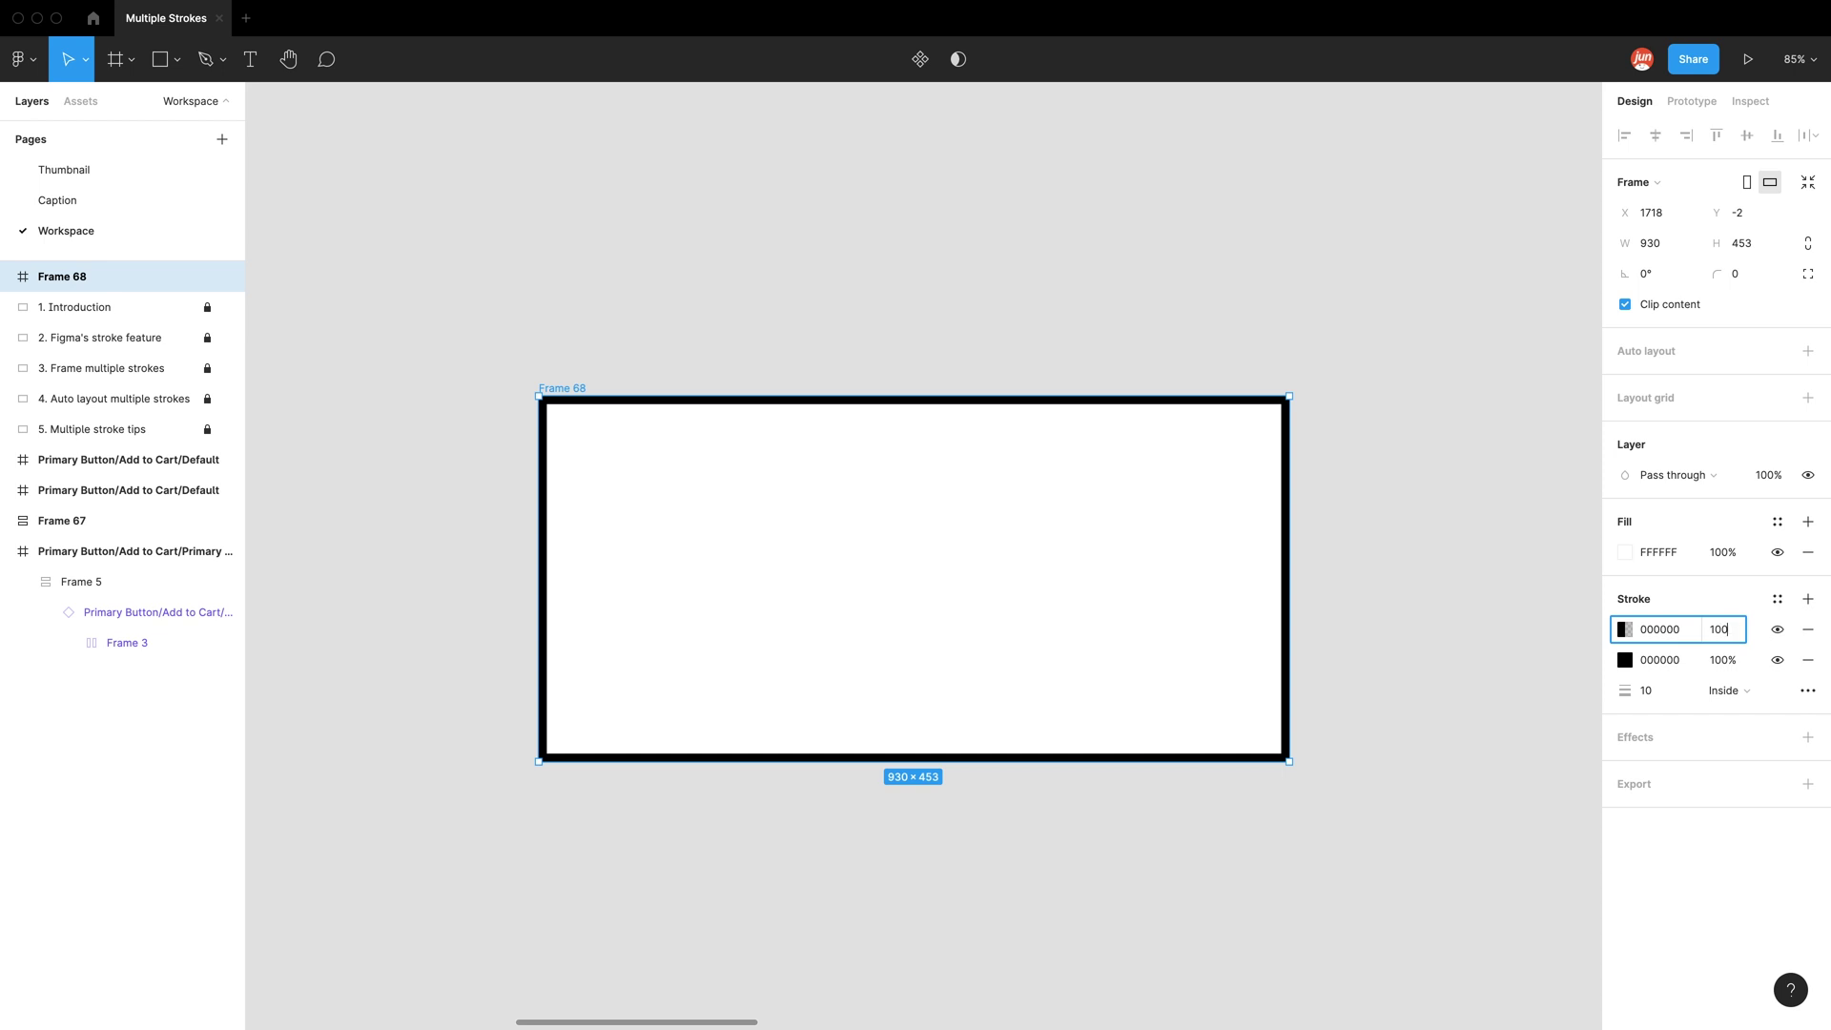
key("Return")
left_click(1625, 629)
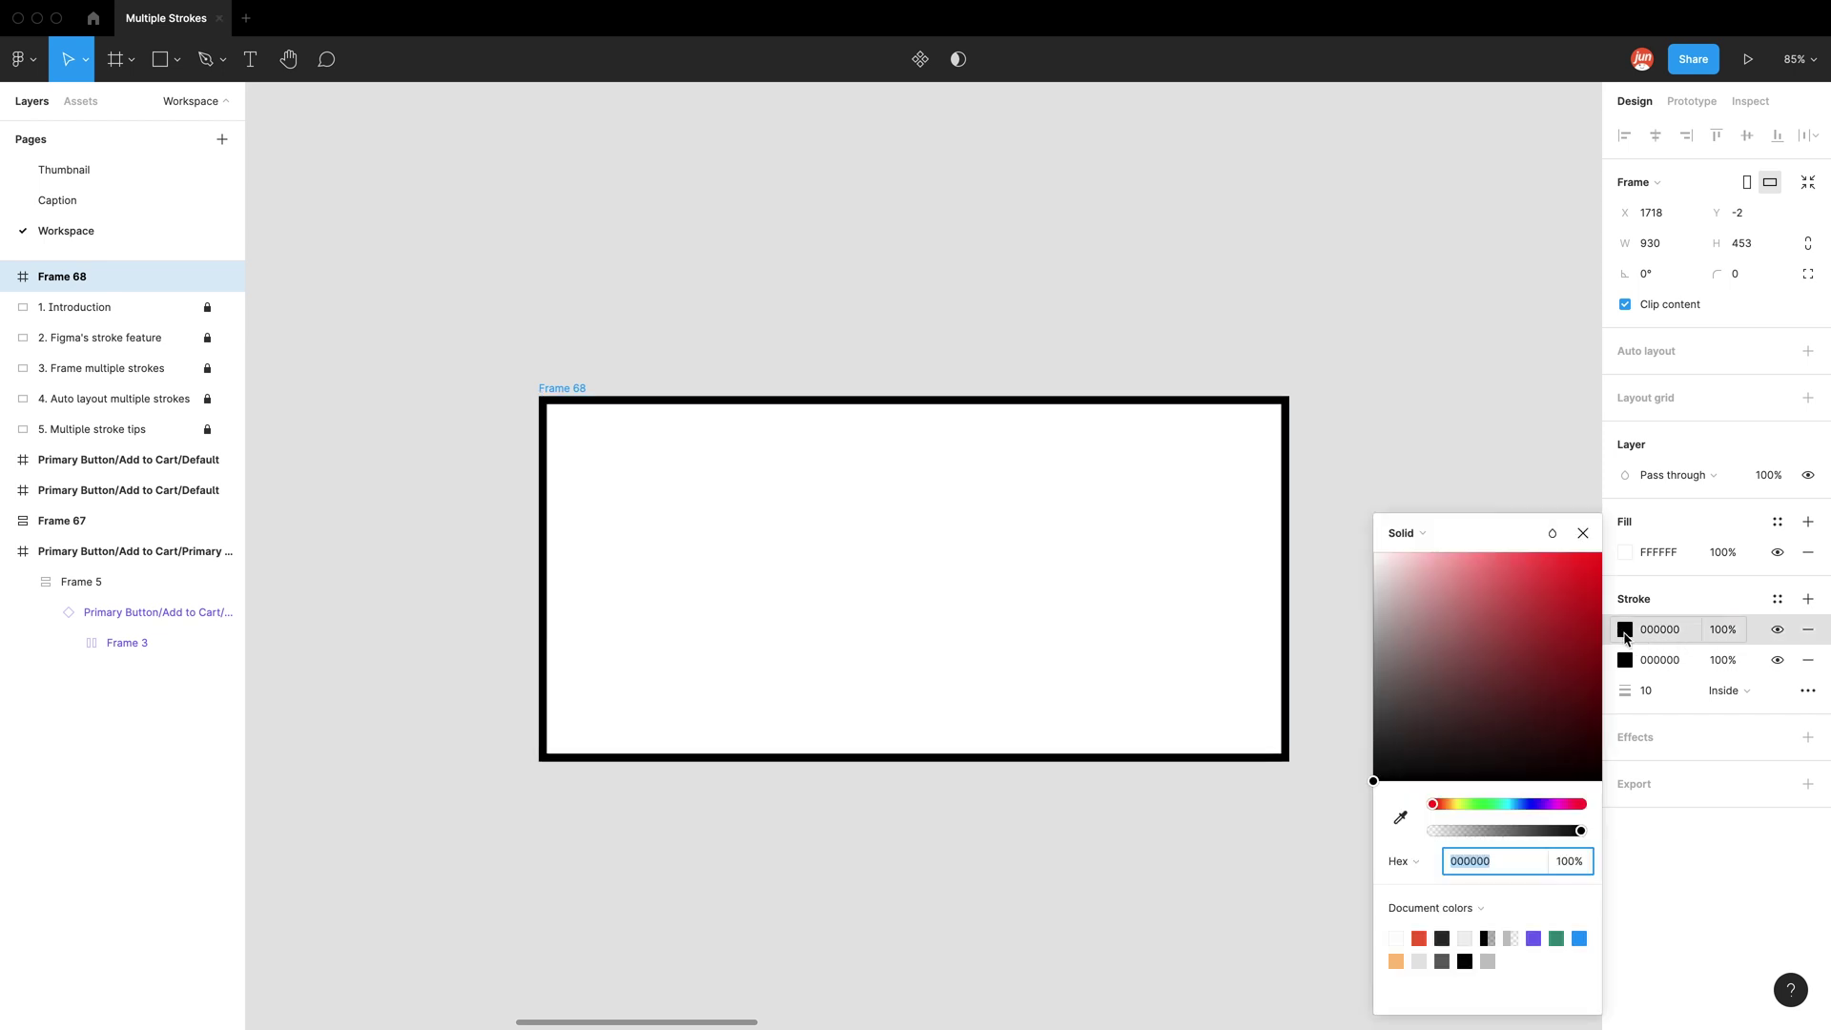
left_click(1419, 938)
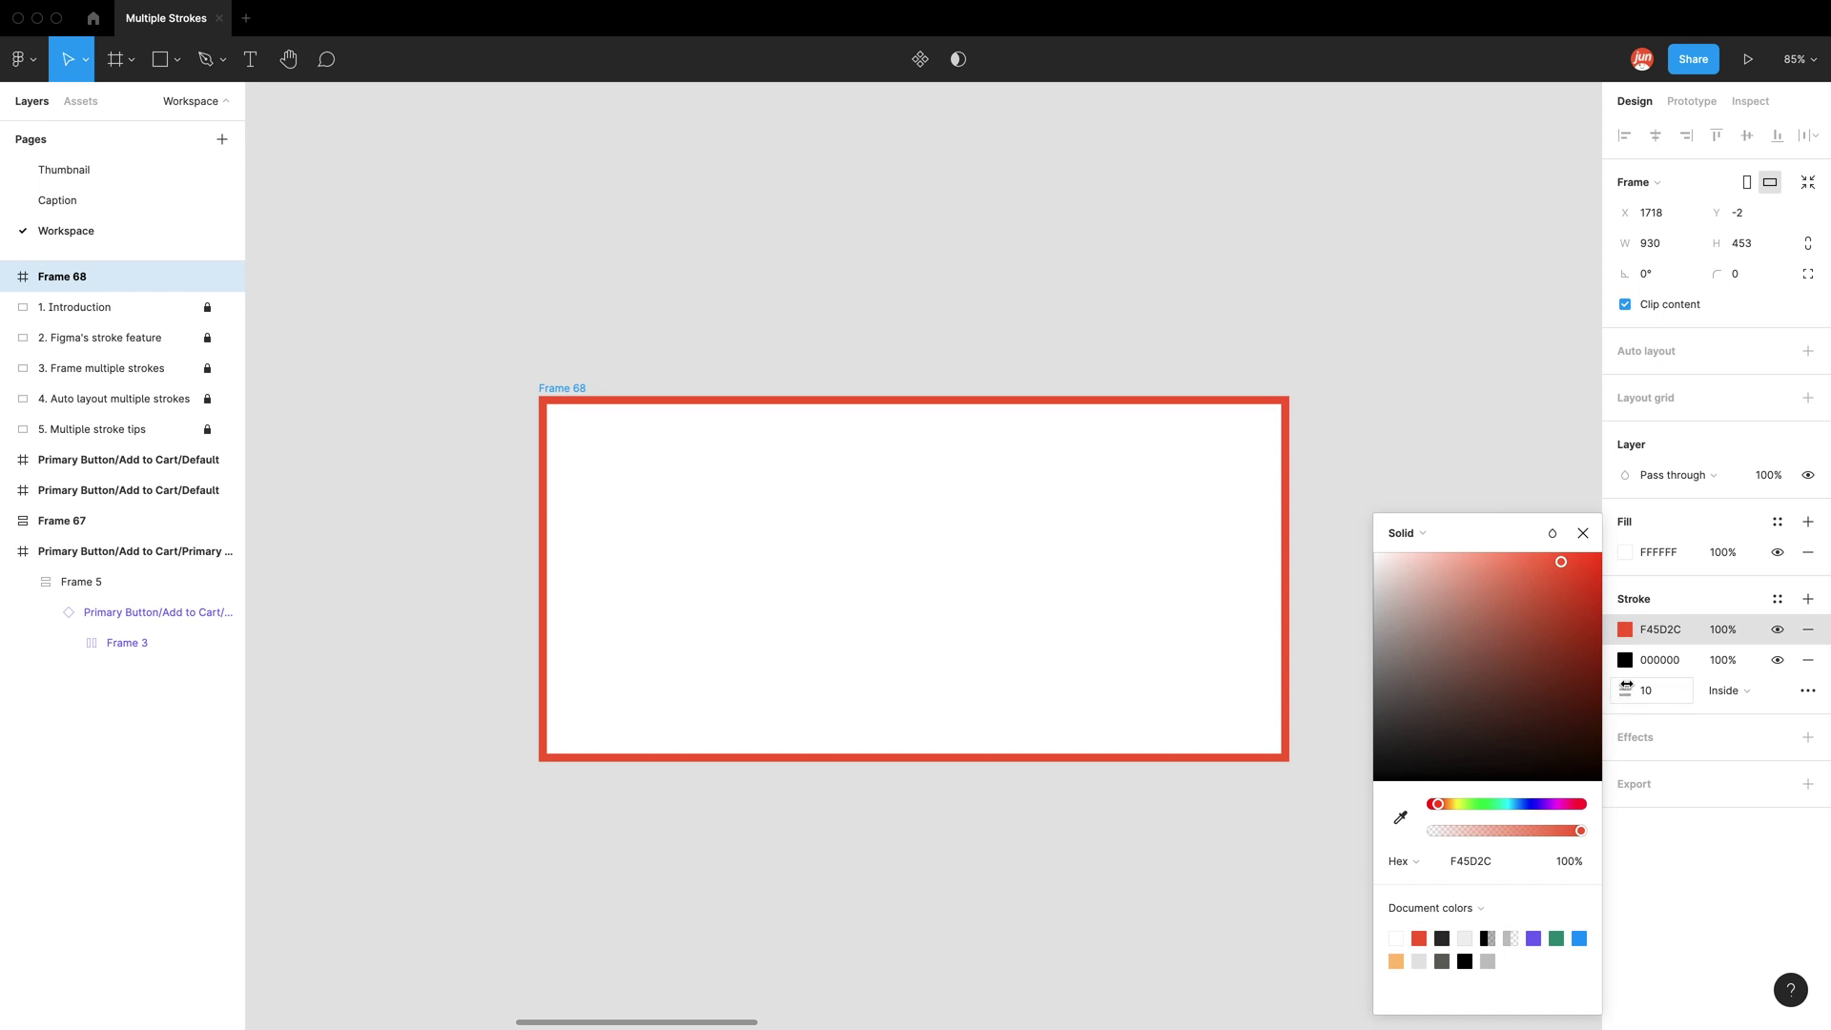
left_click(1692, 606)
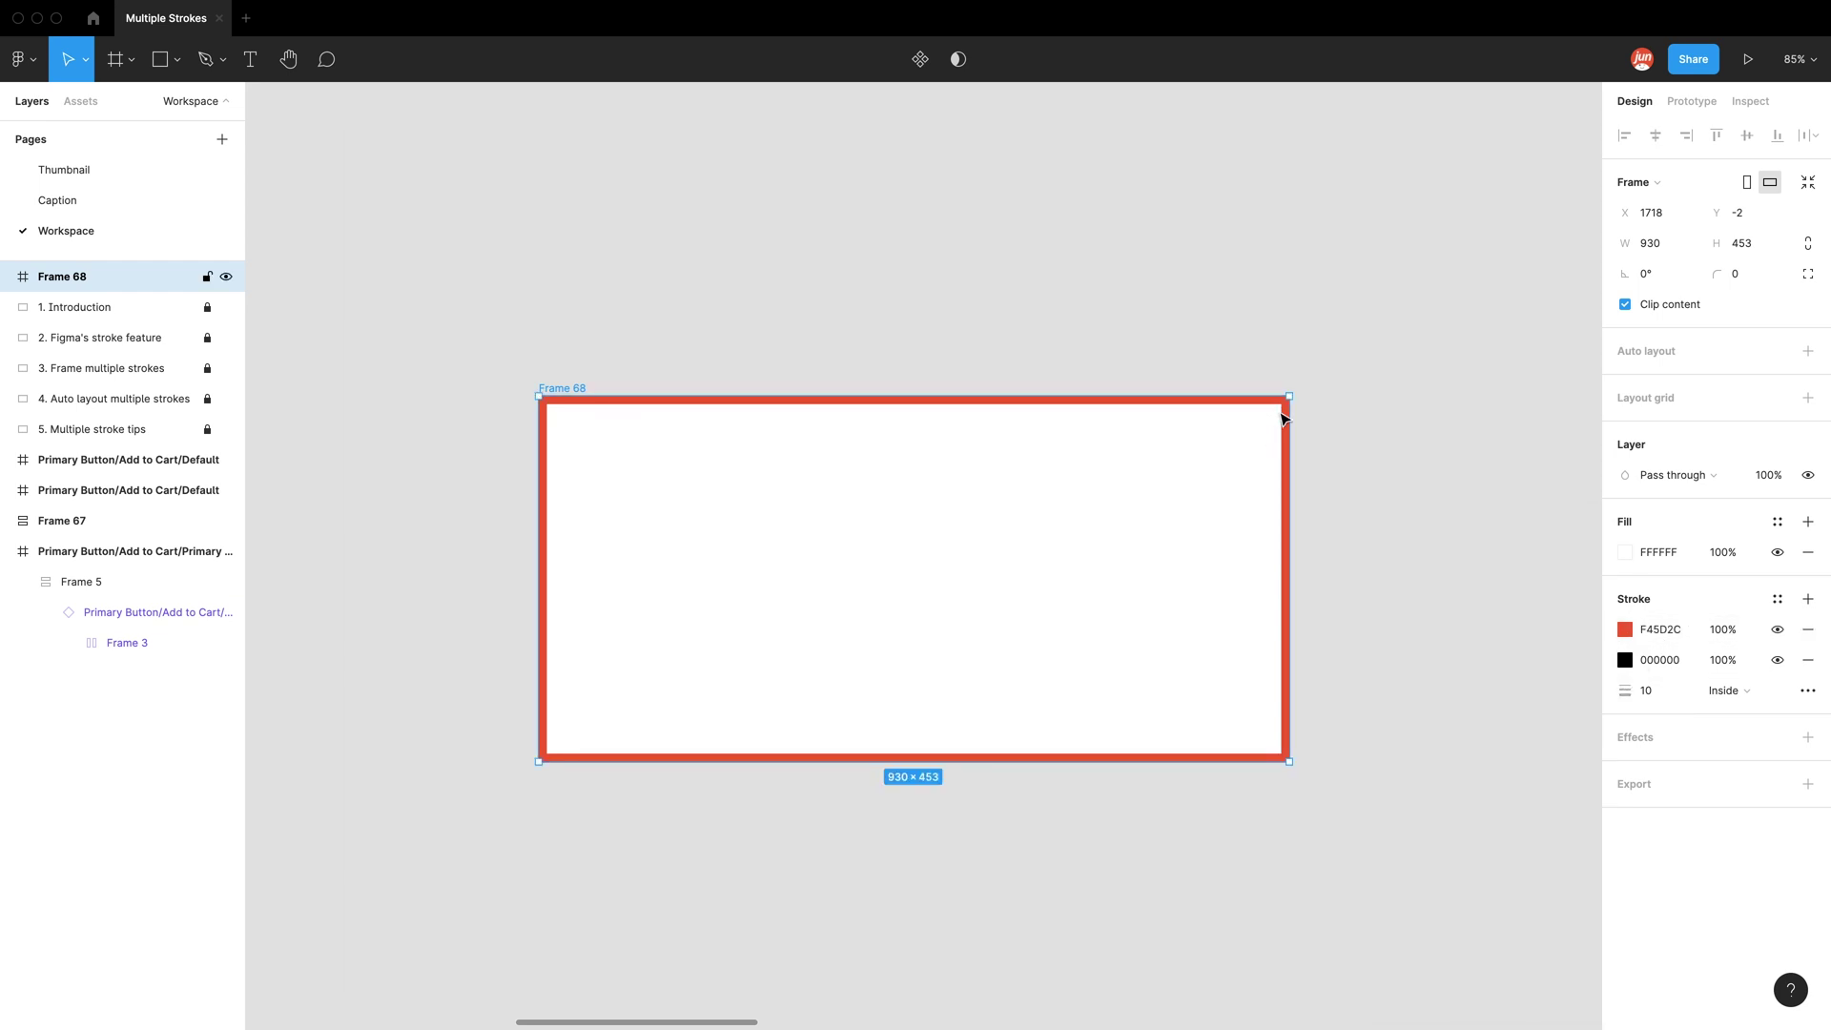
Hide and reshow the frame's red stroke, and set the stroke alignment to Outside
left_click(1780, 632)
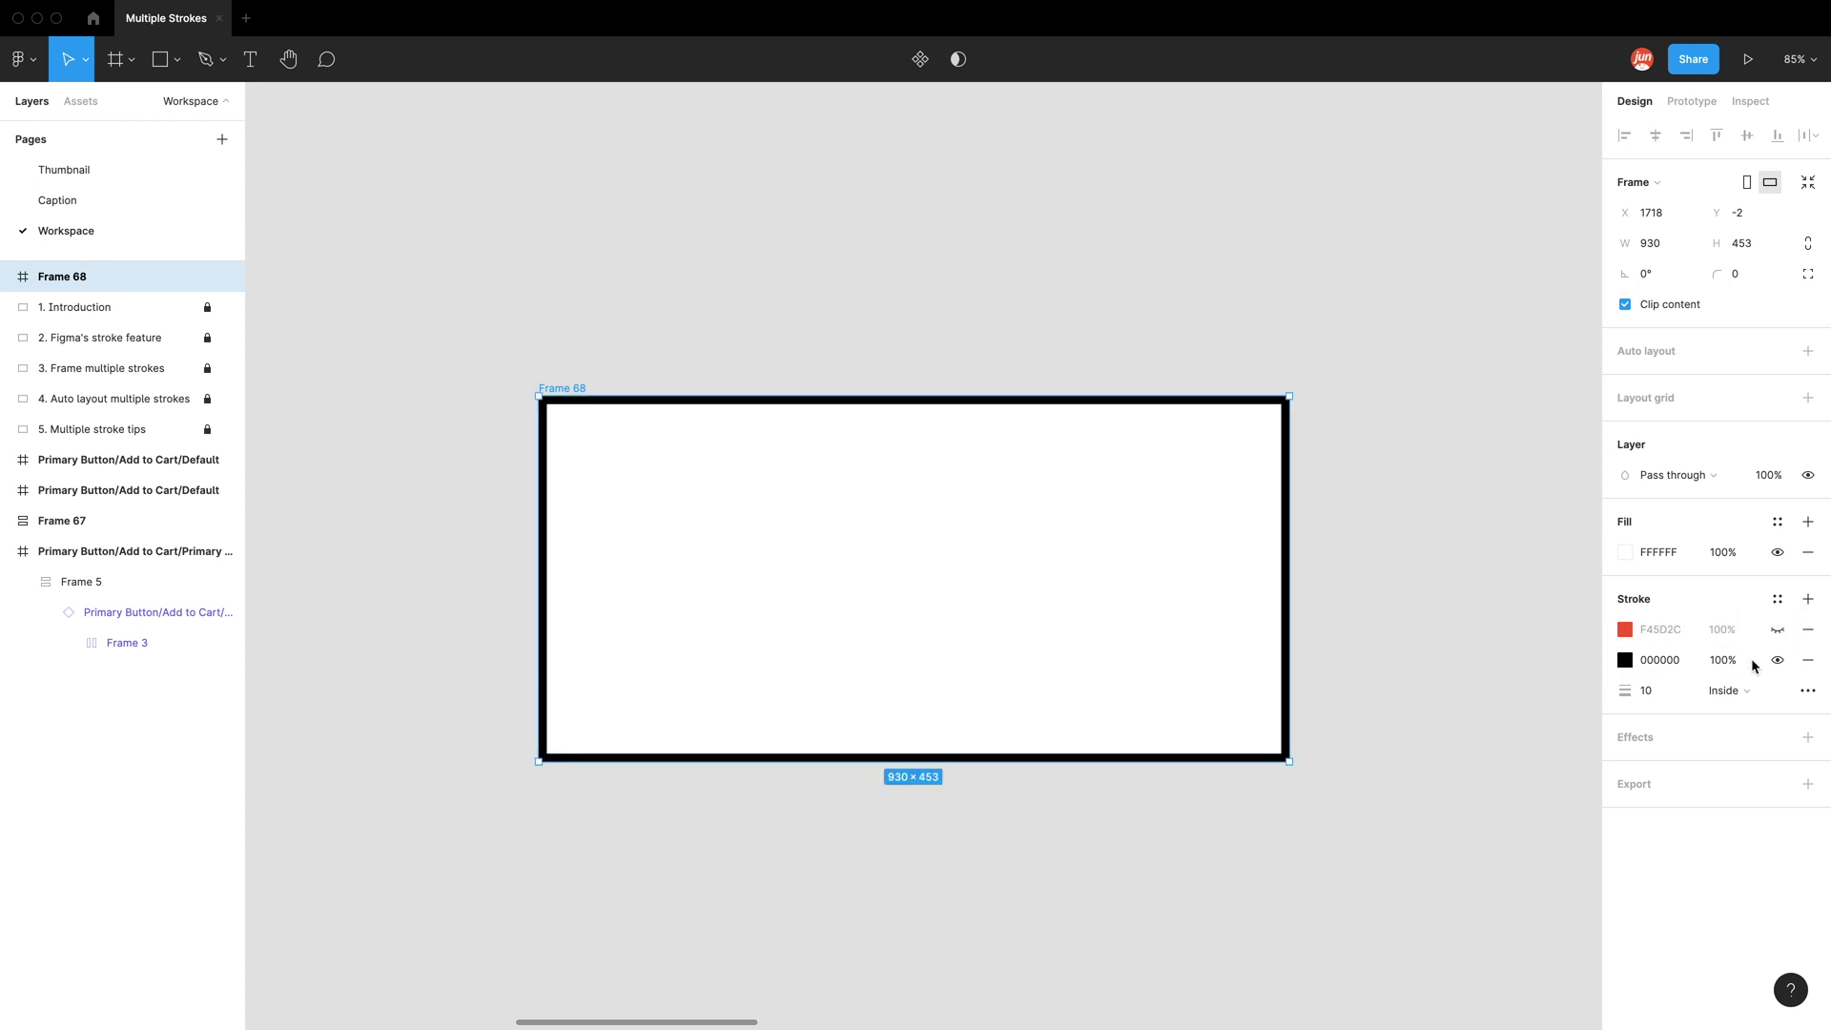
left_click(1778, 629)
left_click(1741, 696)
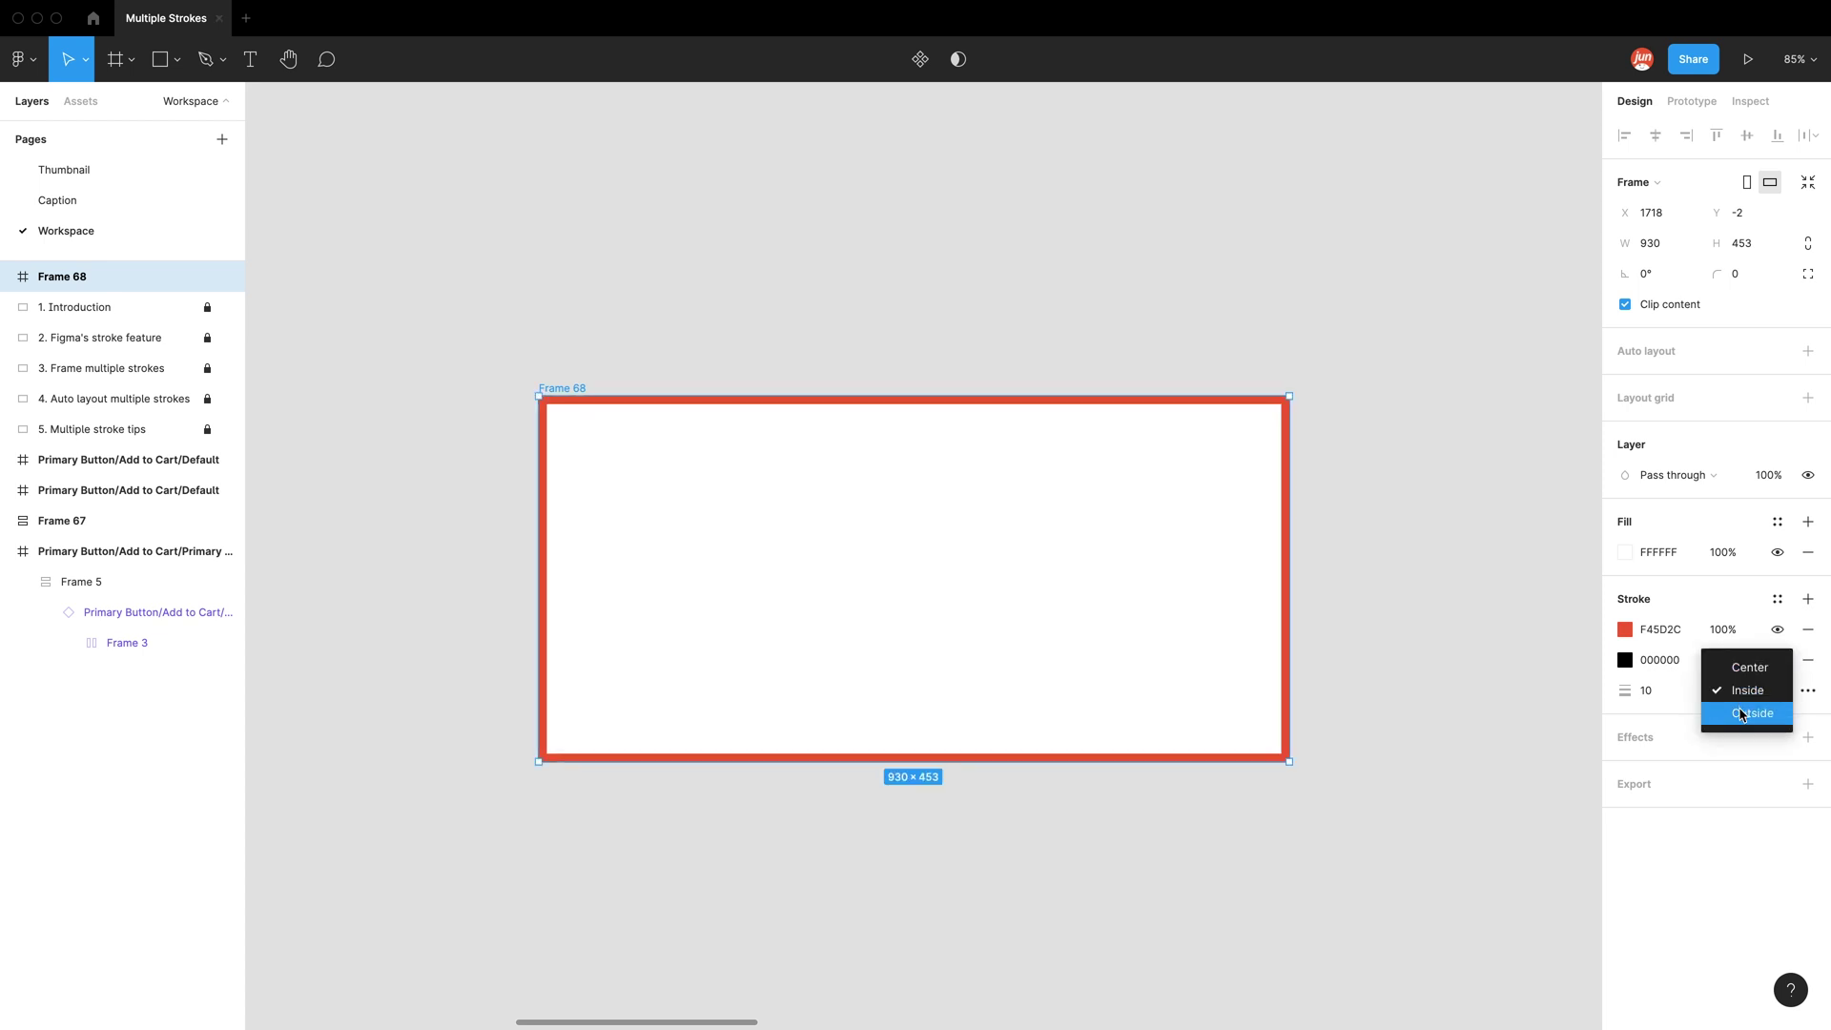
left_click(1743, 717)
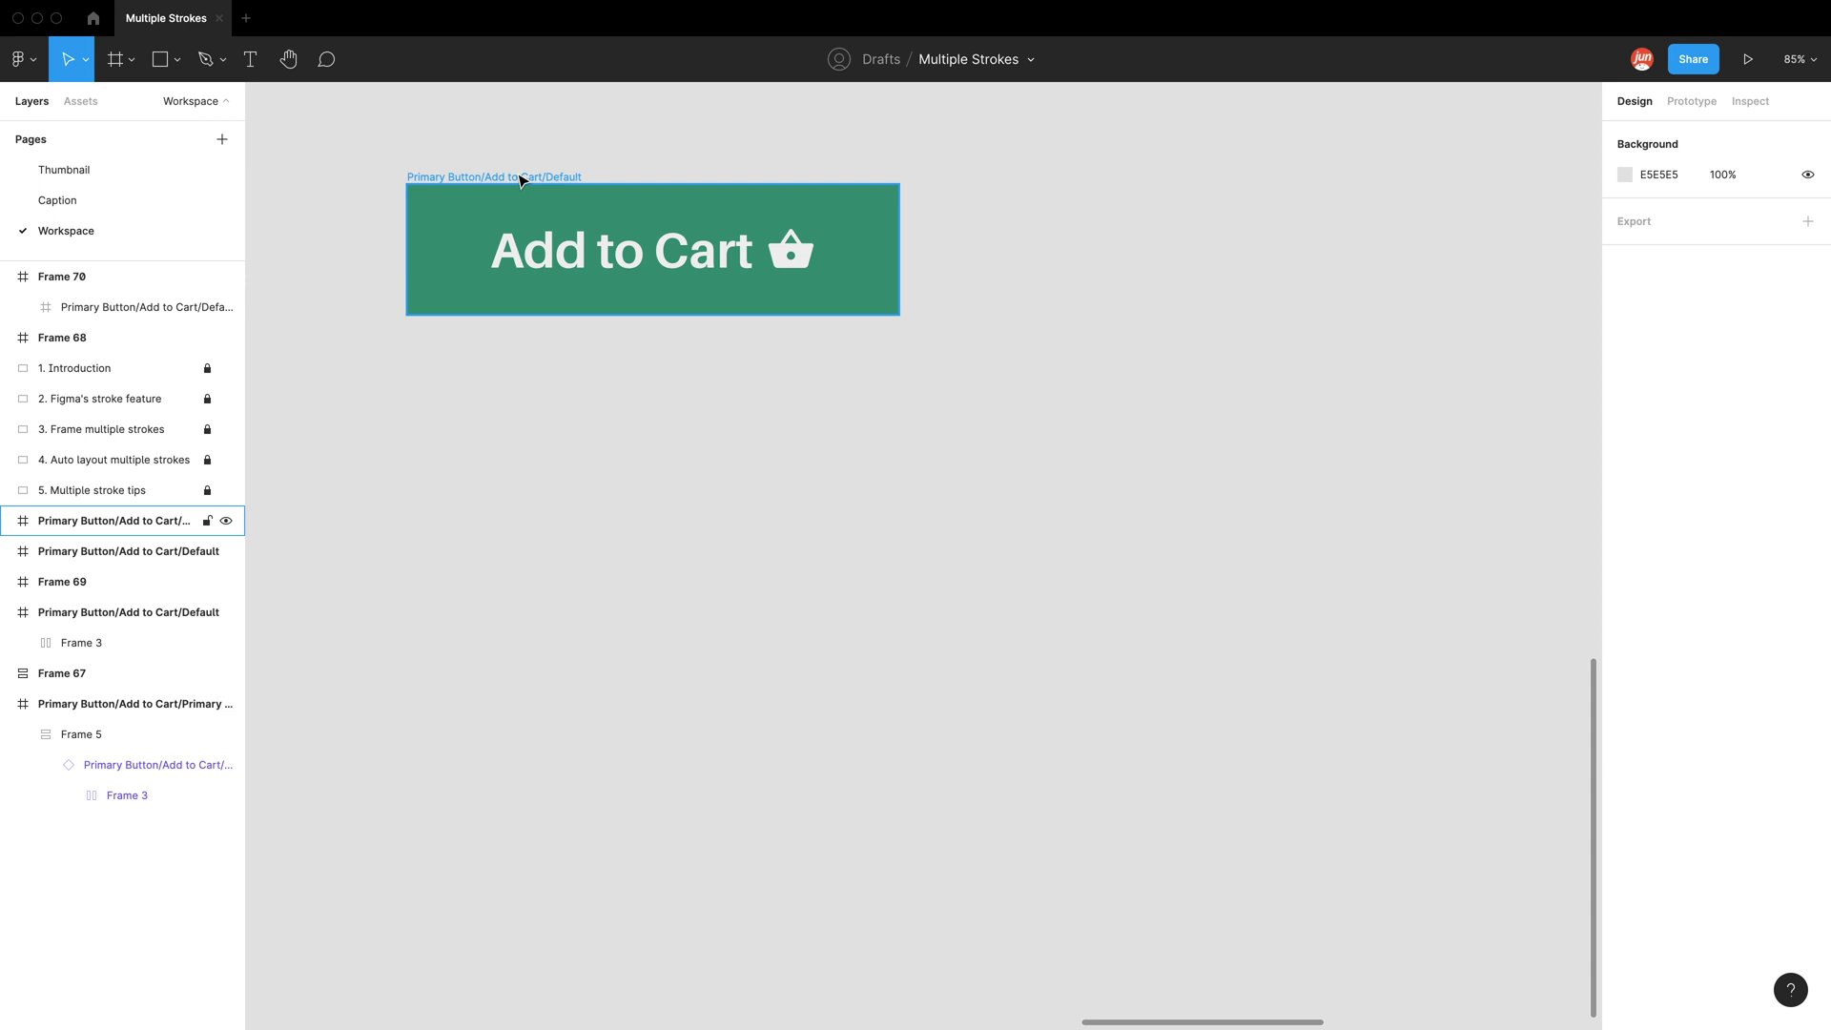
Duplicate the green Add to Cart button below the original, add auto layout to the copy, and shift it upward
left_click_drag(522, 180, 760, 503)
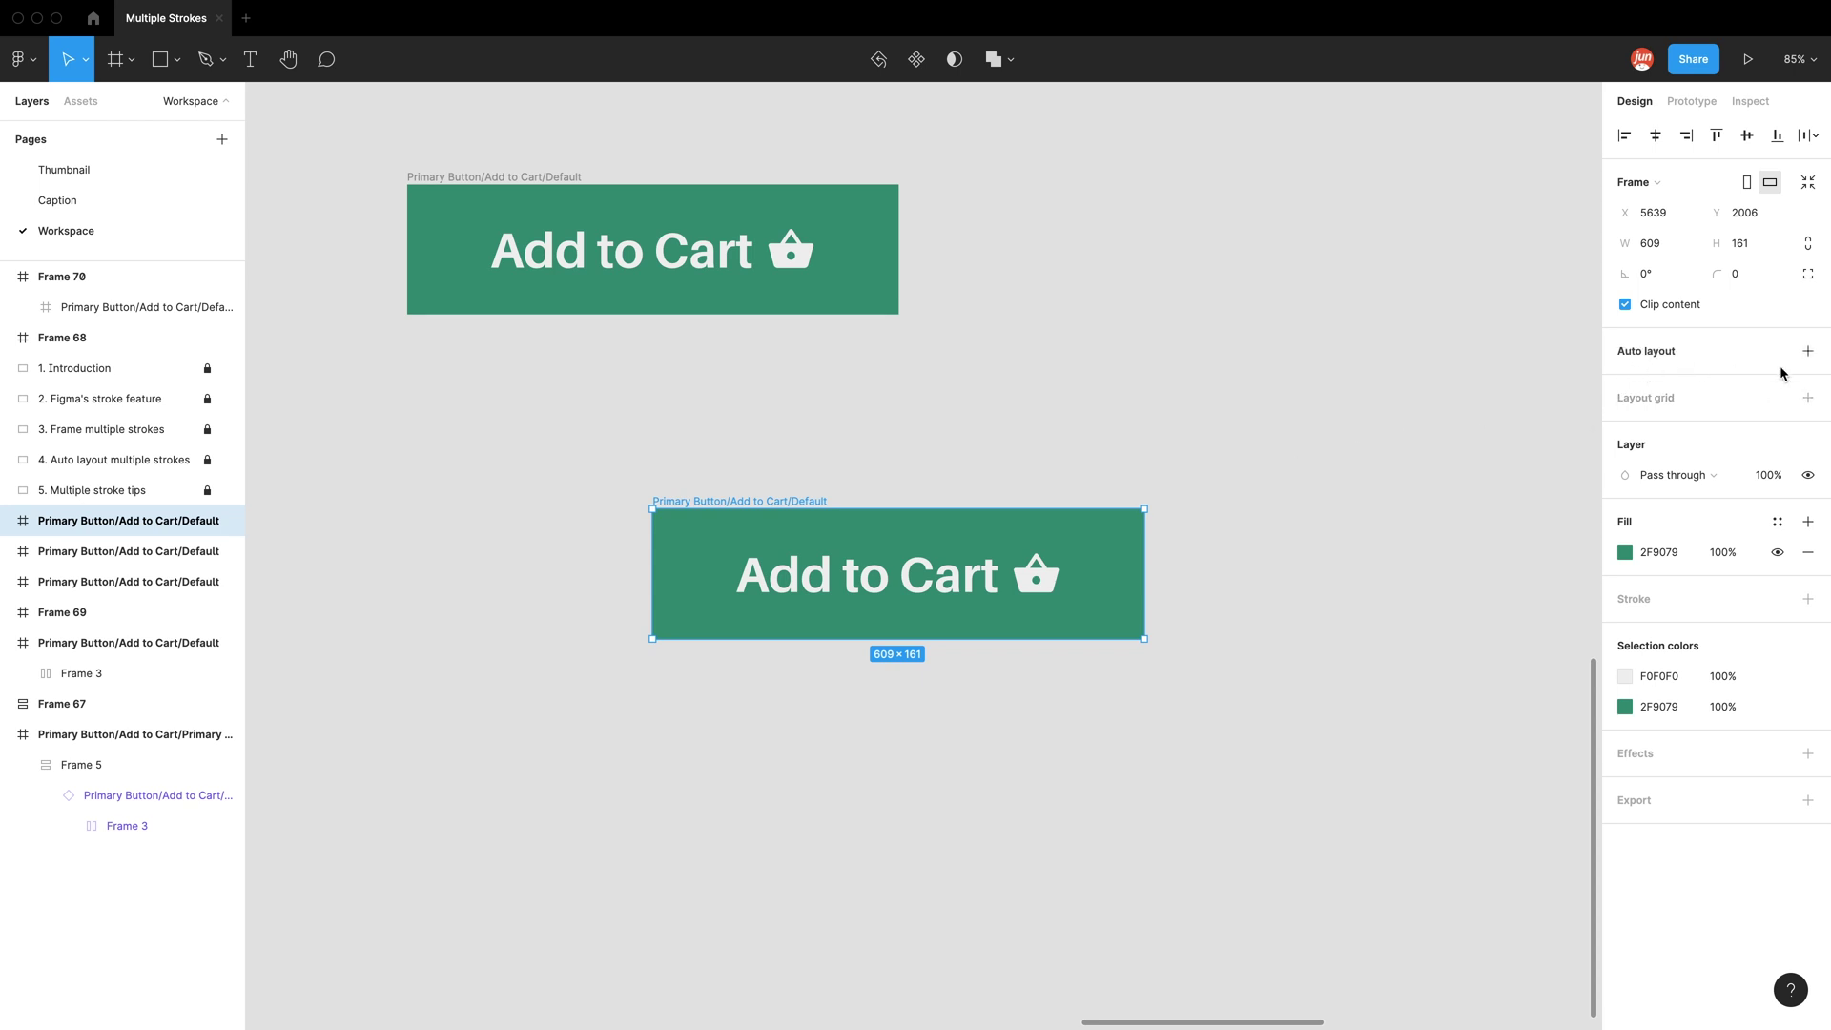
right_click(1123, 581)
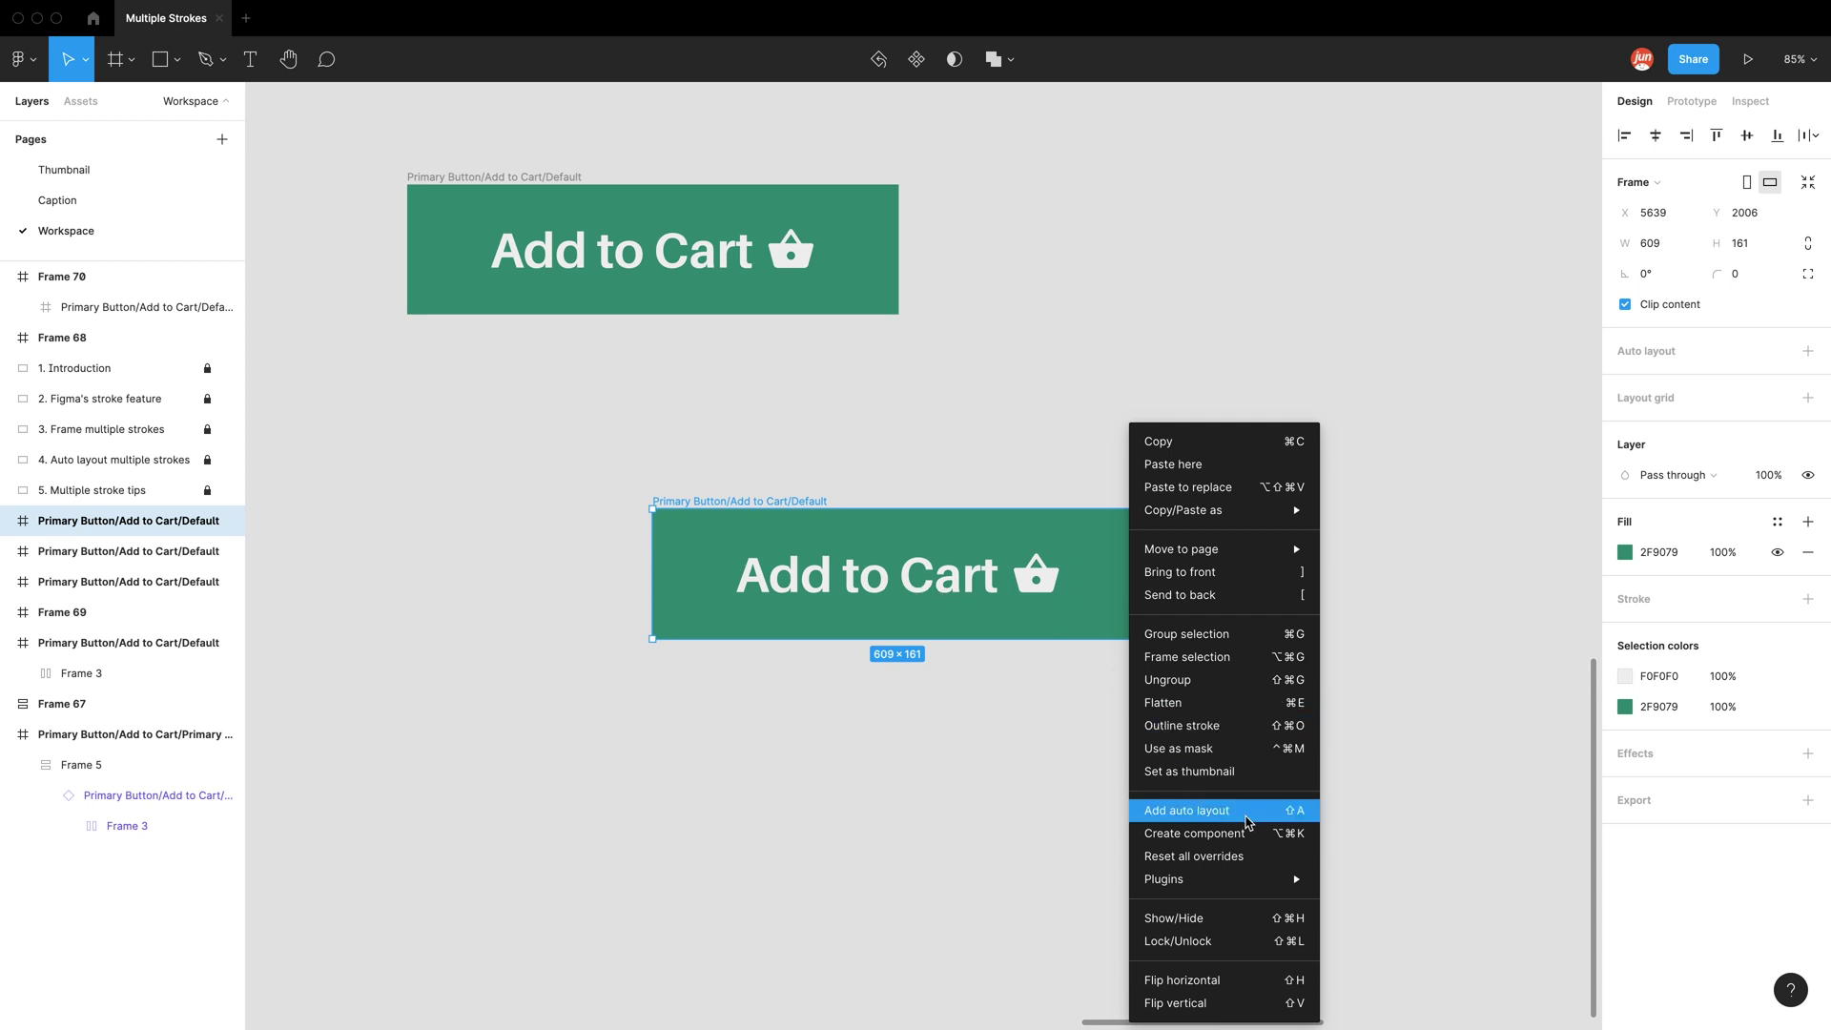
left_click(1248, 820)
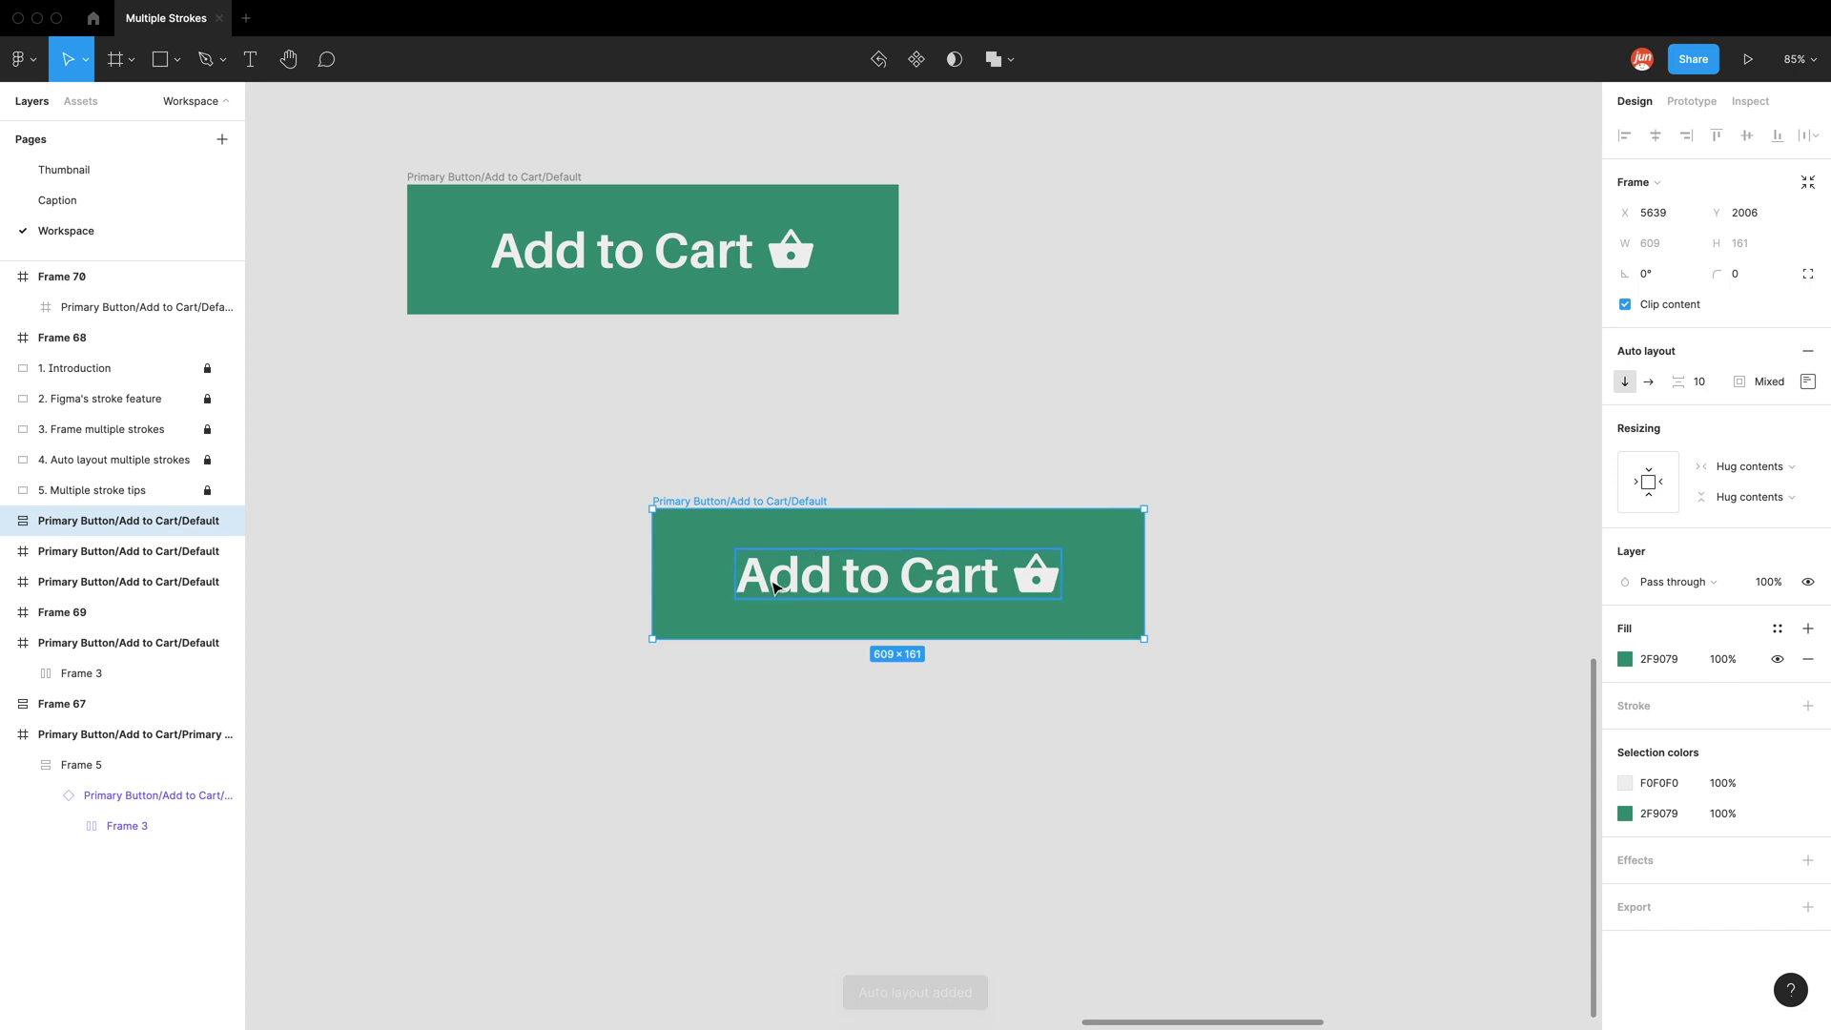
left_click_drag(790, 506, 791, 370)
Place another copy of the original Add to Cart button below the others and enlarge its frame to about 983 × 462
left_click_drag(532, 196, 628, 543, "alt")
left_click_drag(993, 662, 1297, 905)
right_click(913, 732)
left_click(841, 730)
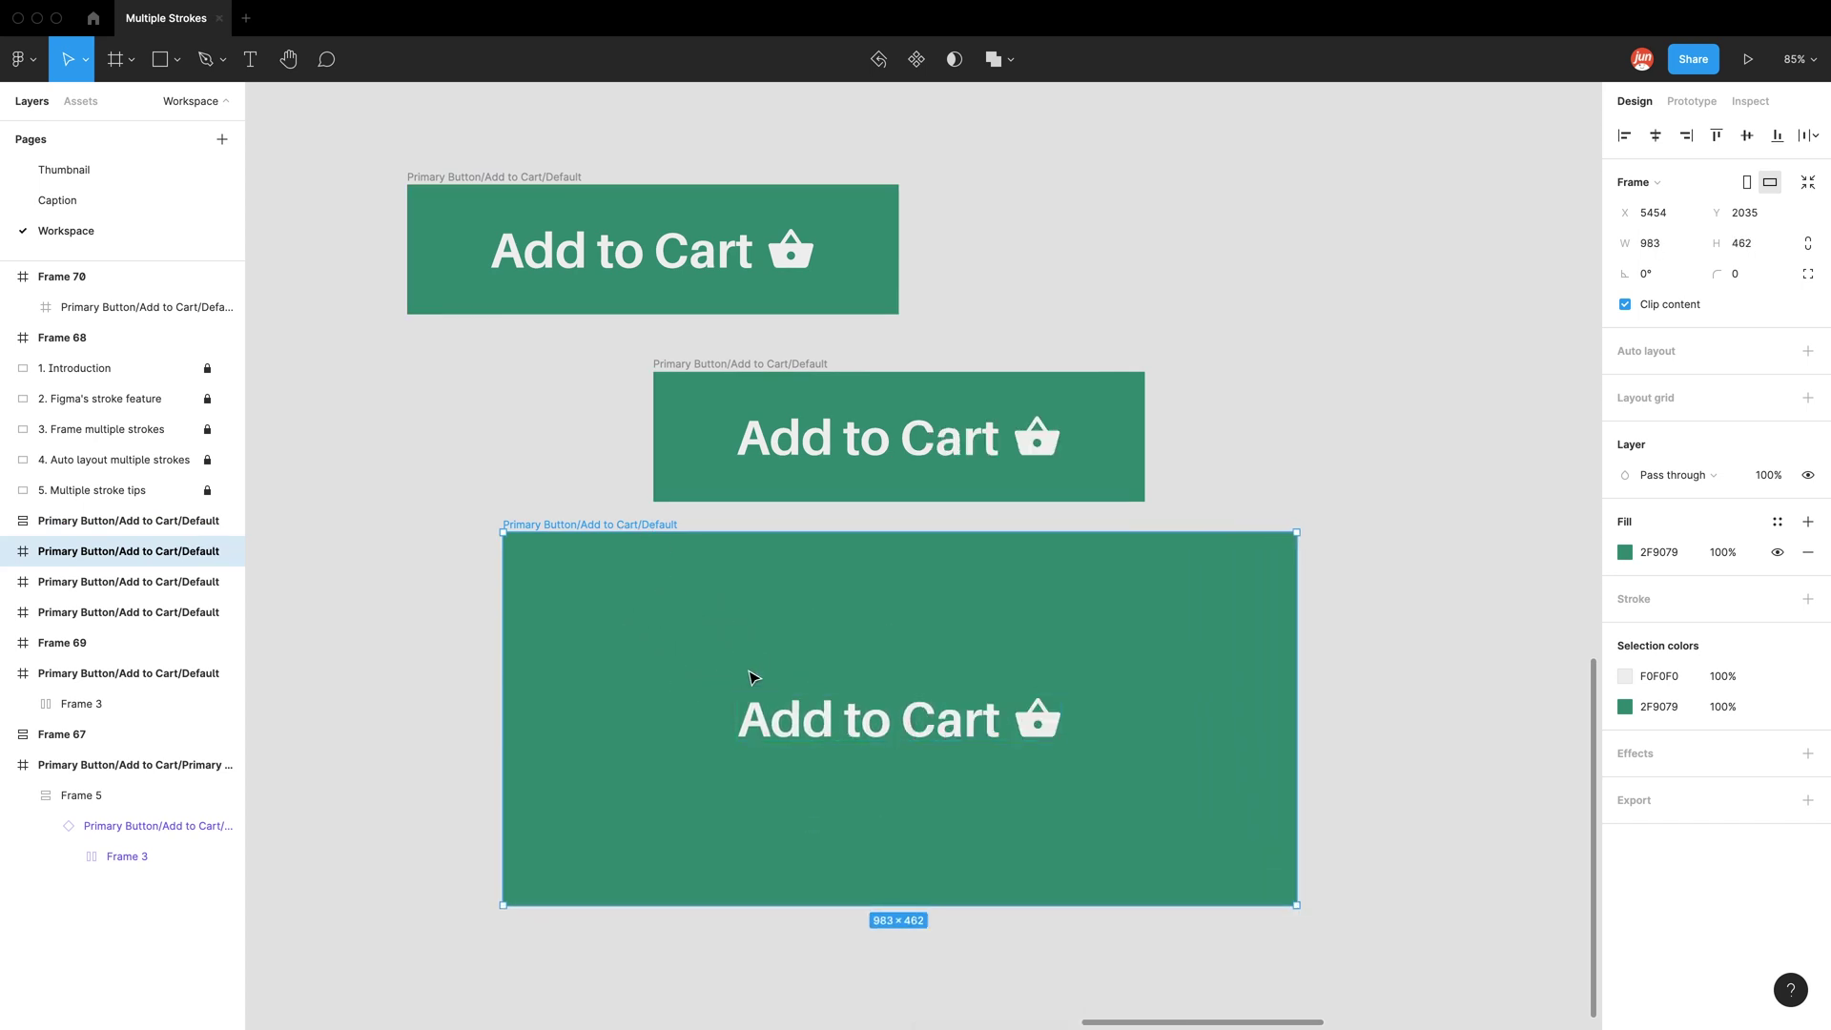
key("Escape")
Ungroup the enlarged button's content and move the text to the frame's upper left and the basket icon to its lower right
right_click(792, 720)
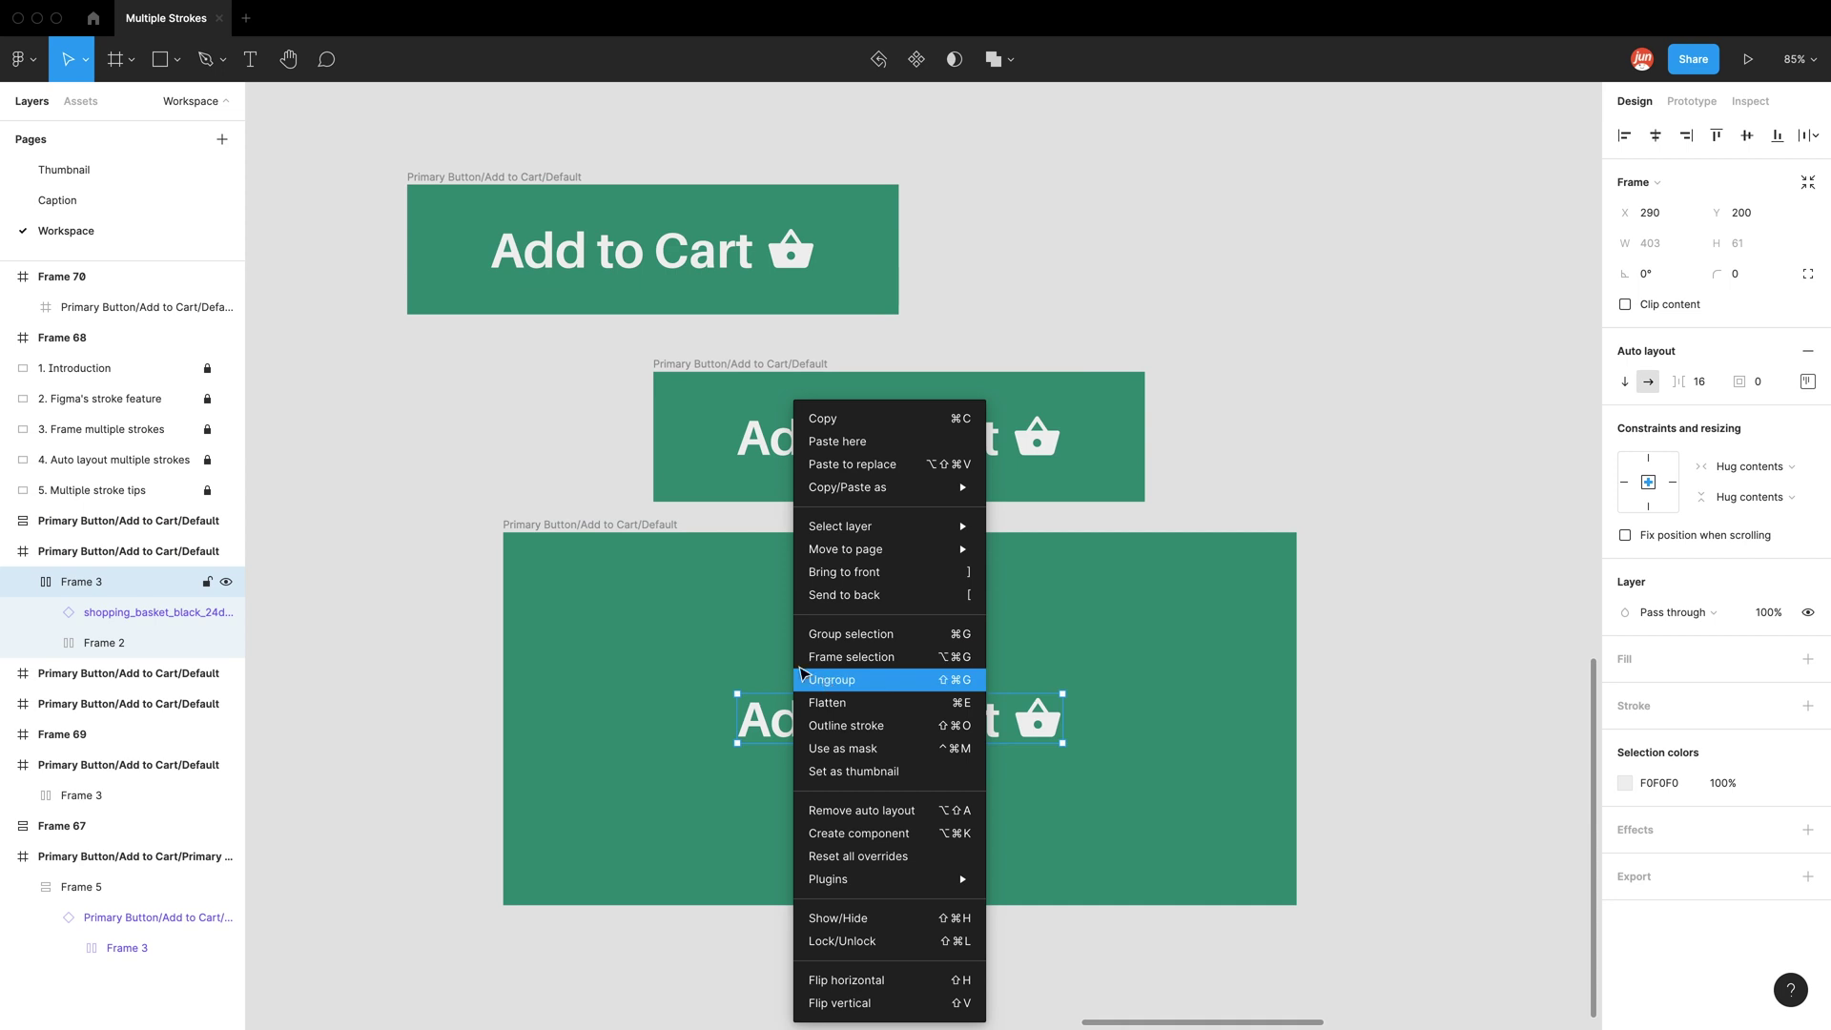
left_click(830, 679)
left_click_drag(796, 721, 639, 627)
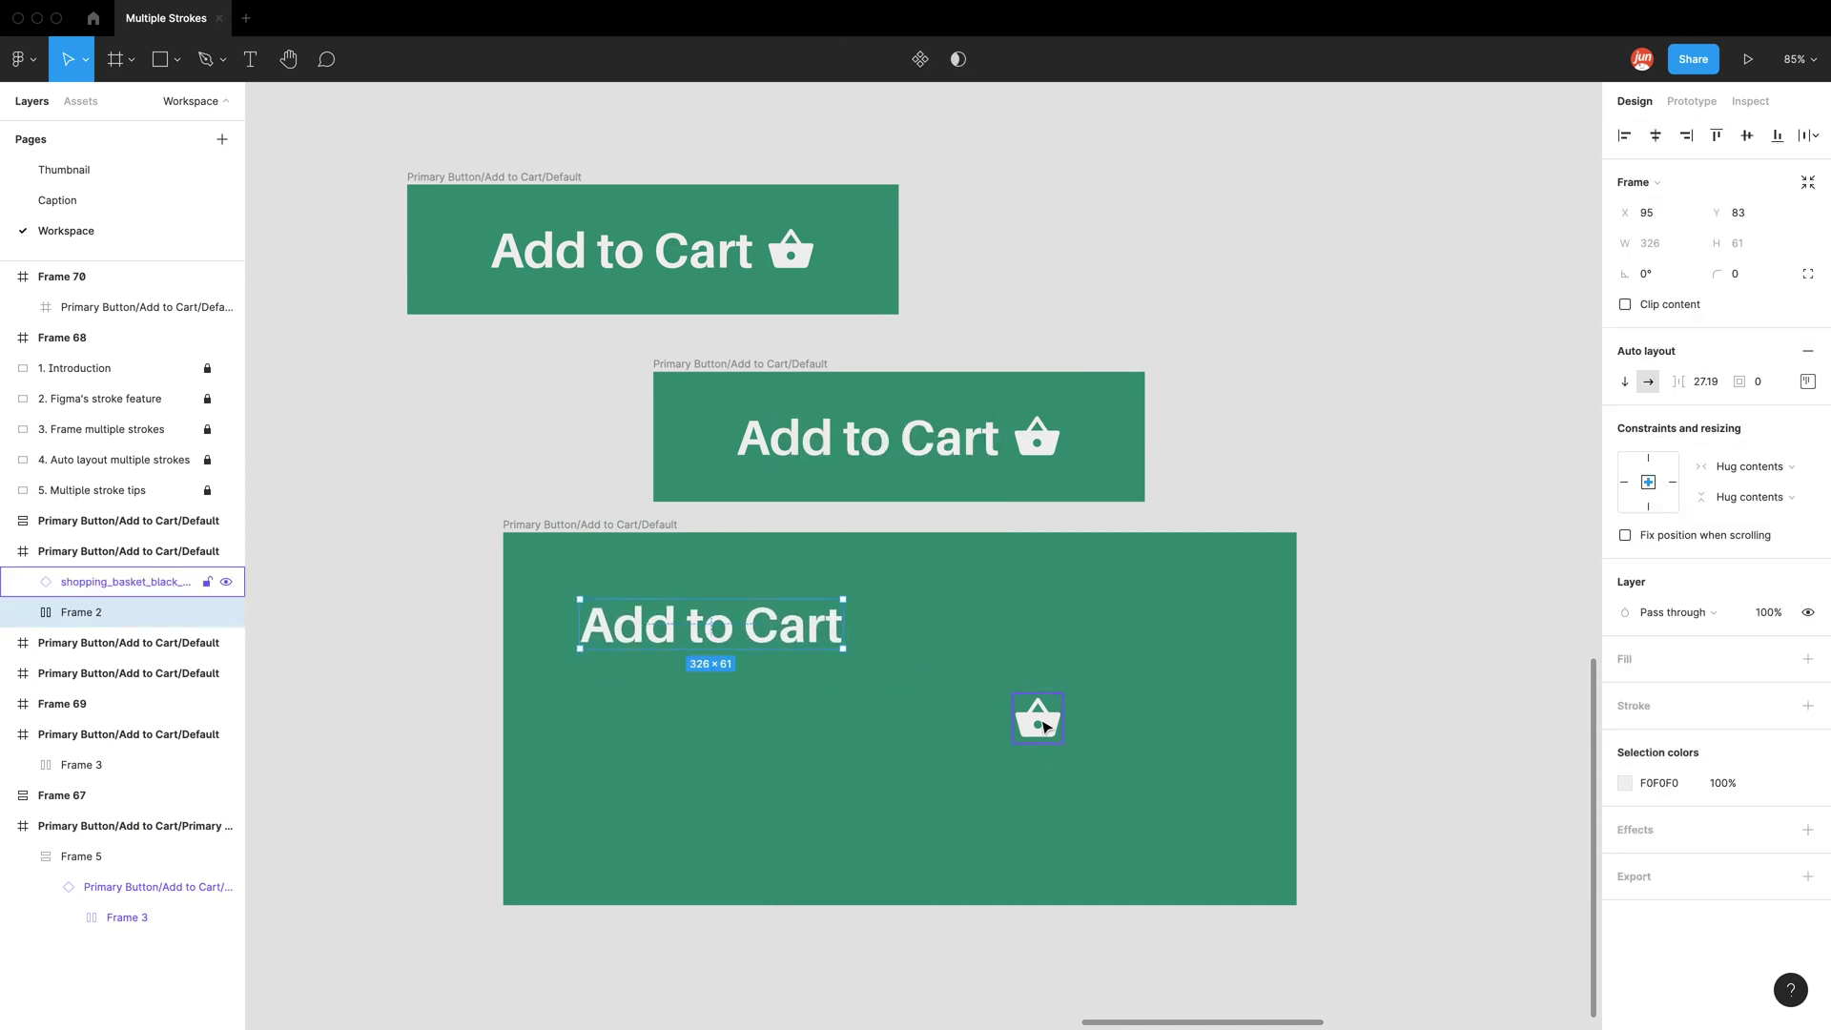
left_click_drag(1044, 724, 1216, 858)
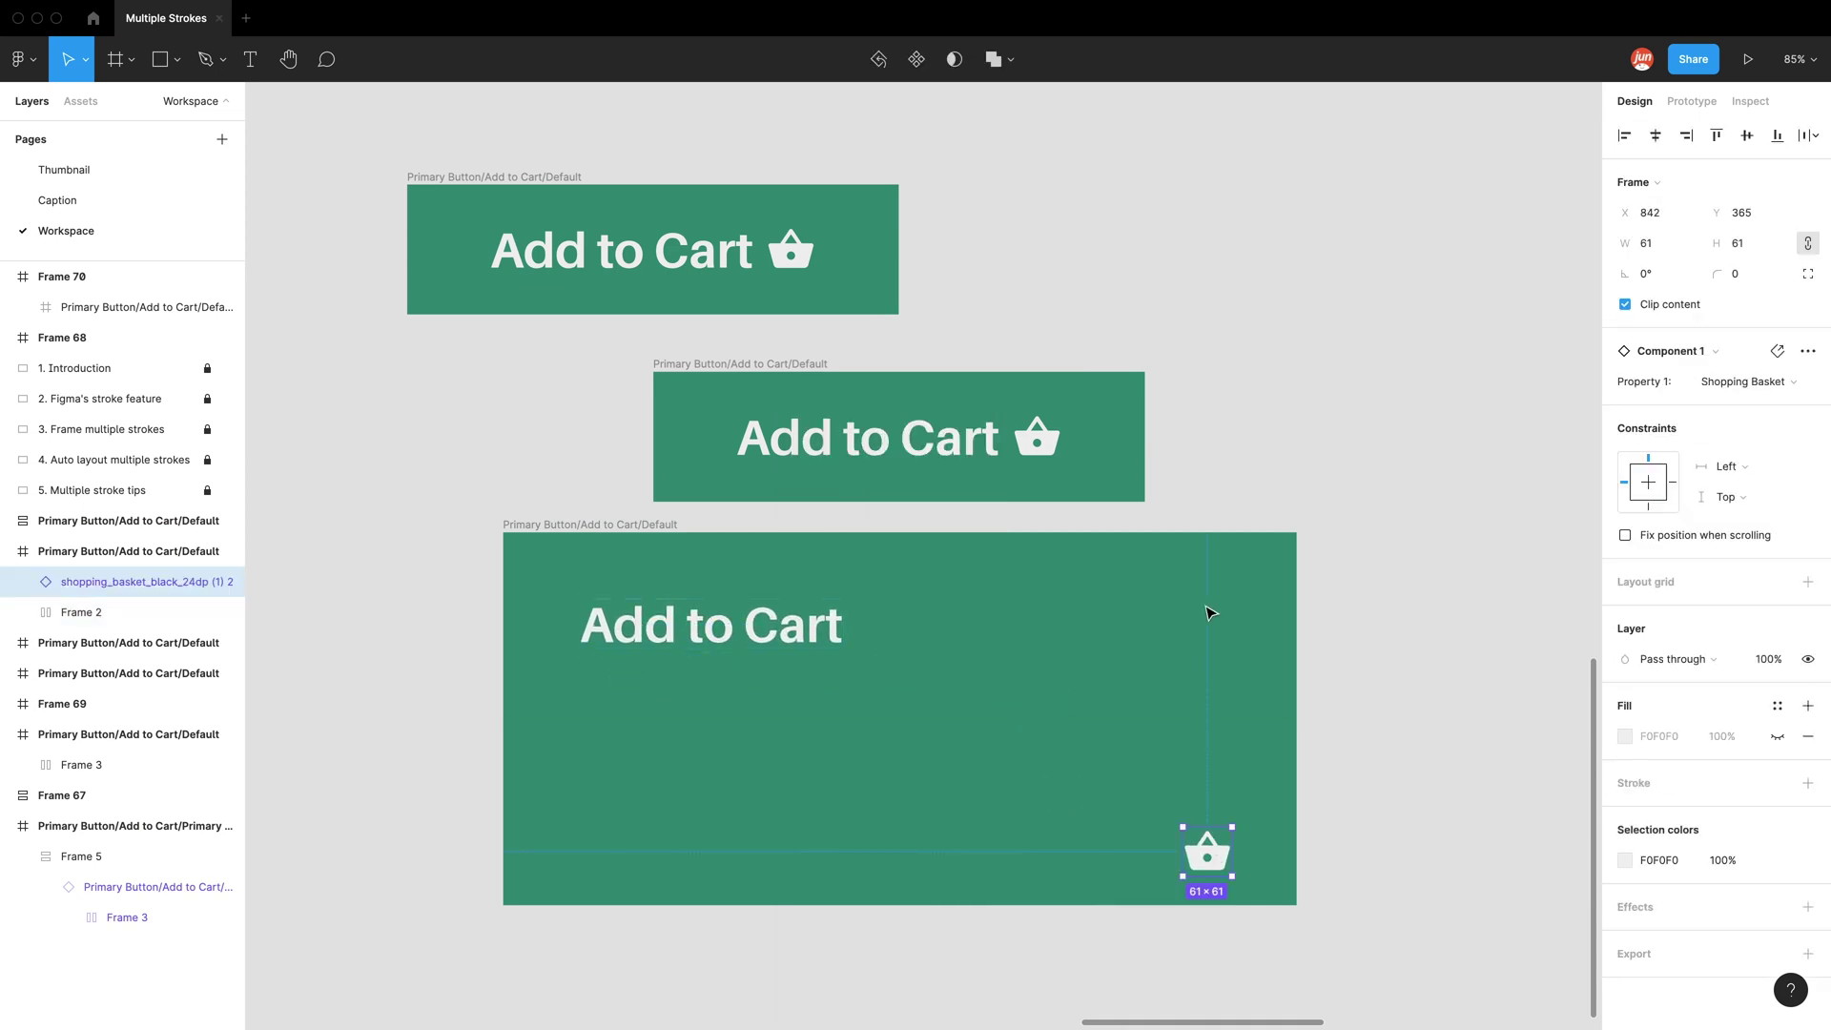
Add auto layout directly to the enlarged button frame and undo it
left_click(607, 513)
left_click(600, 524)
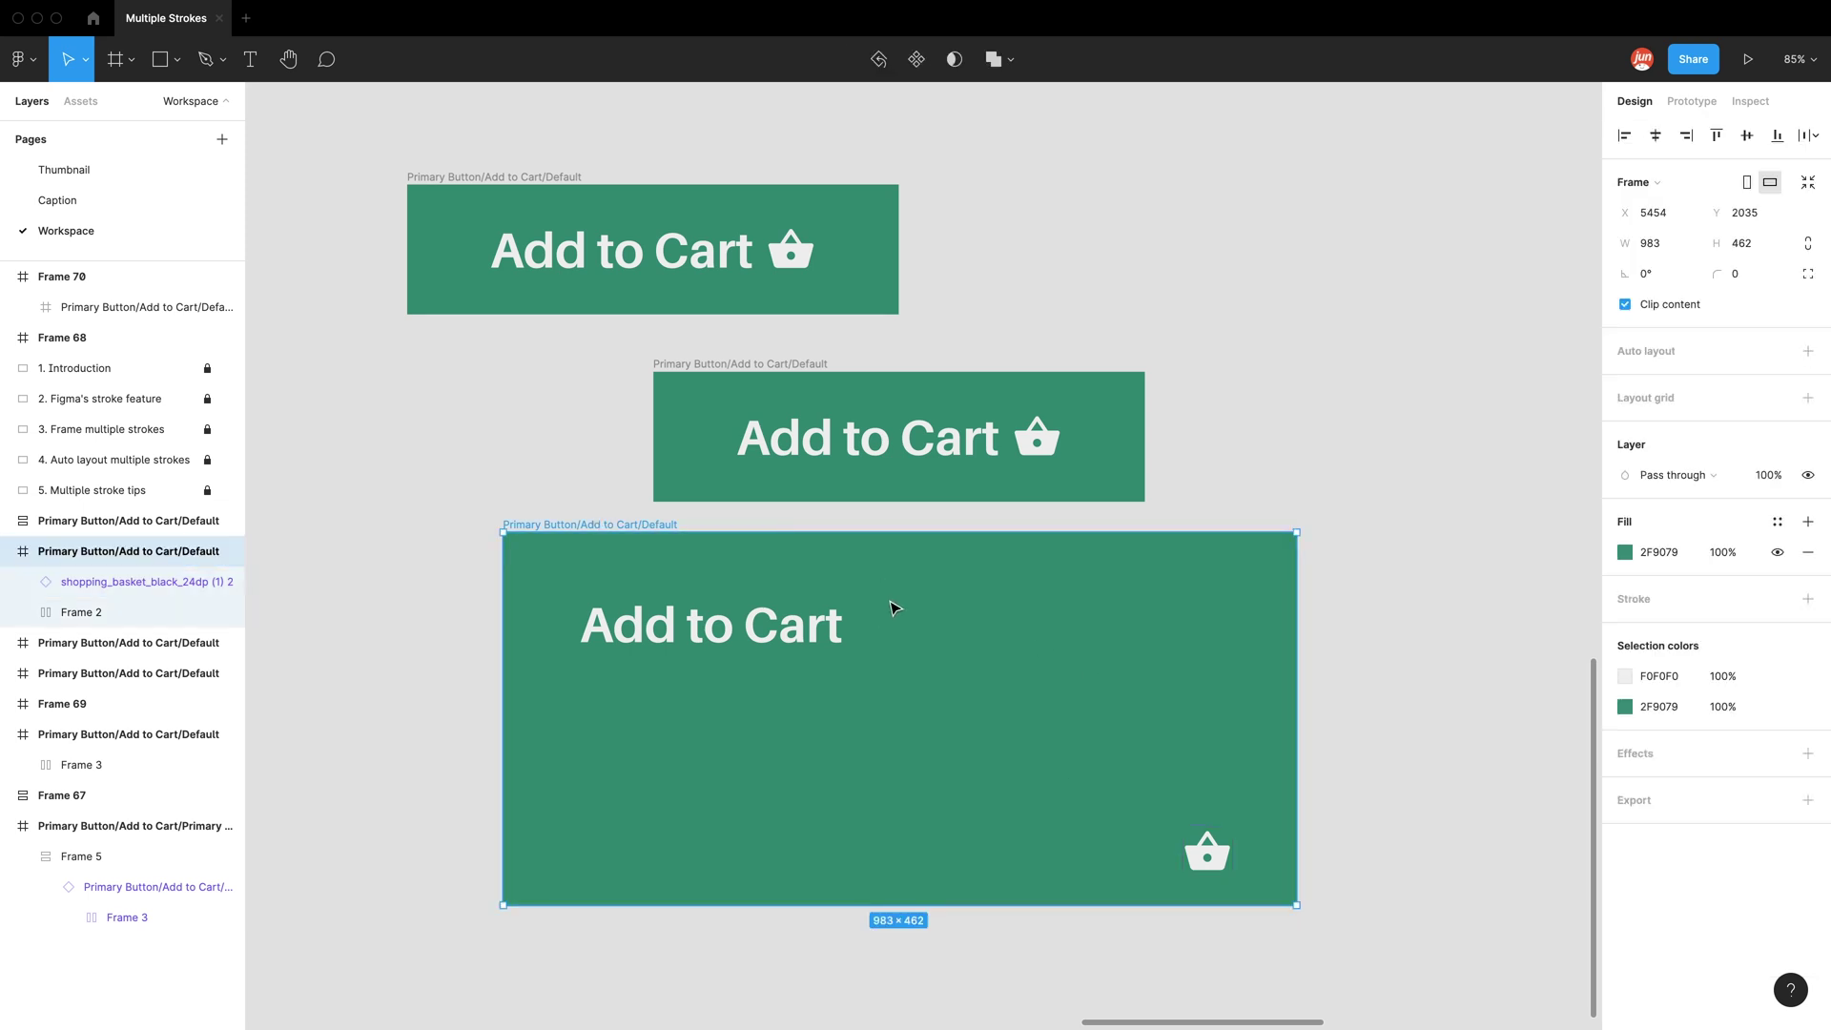
left_click(1809, 360)
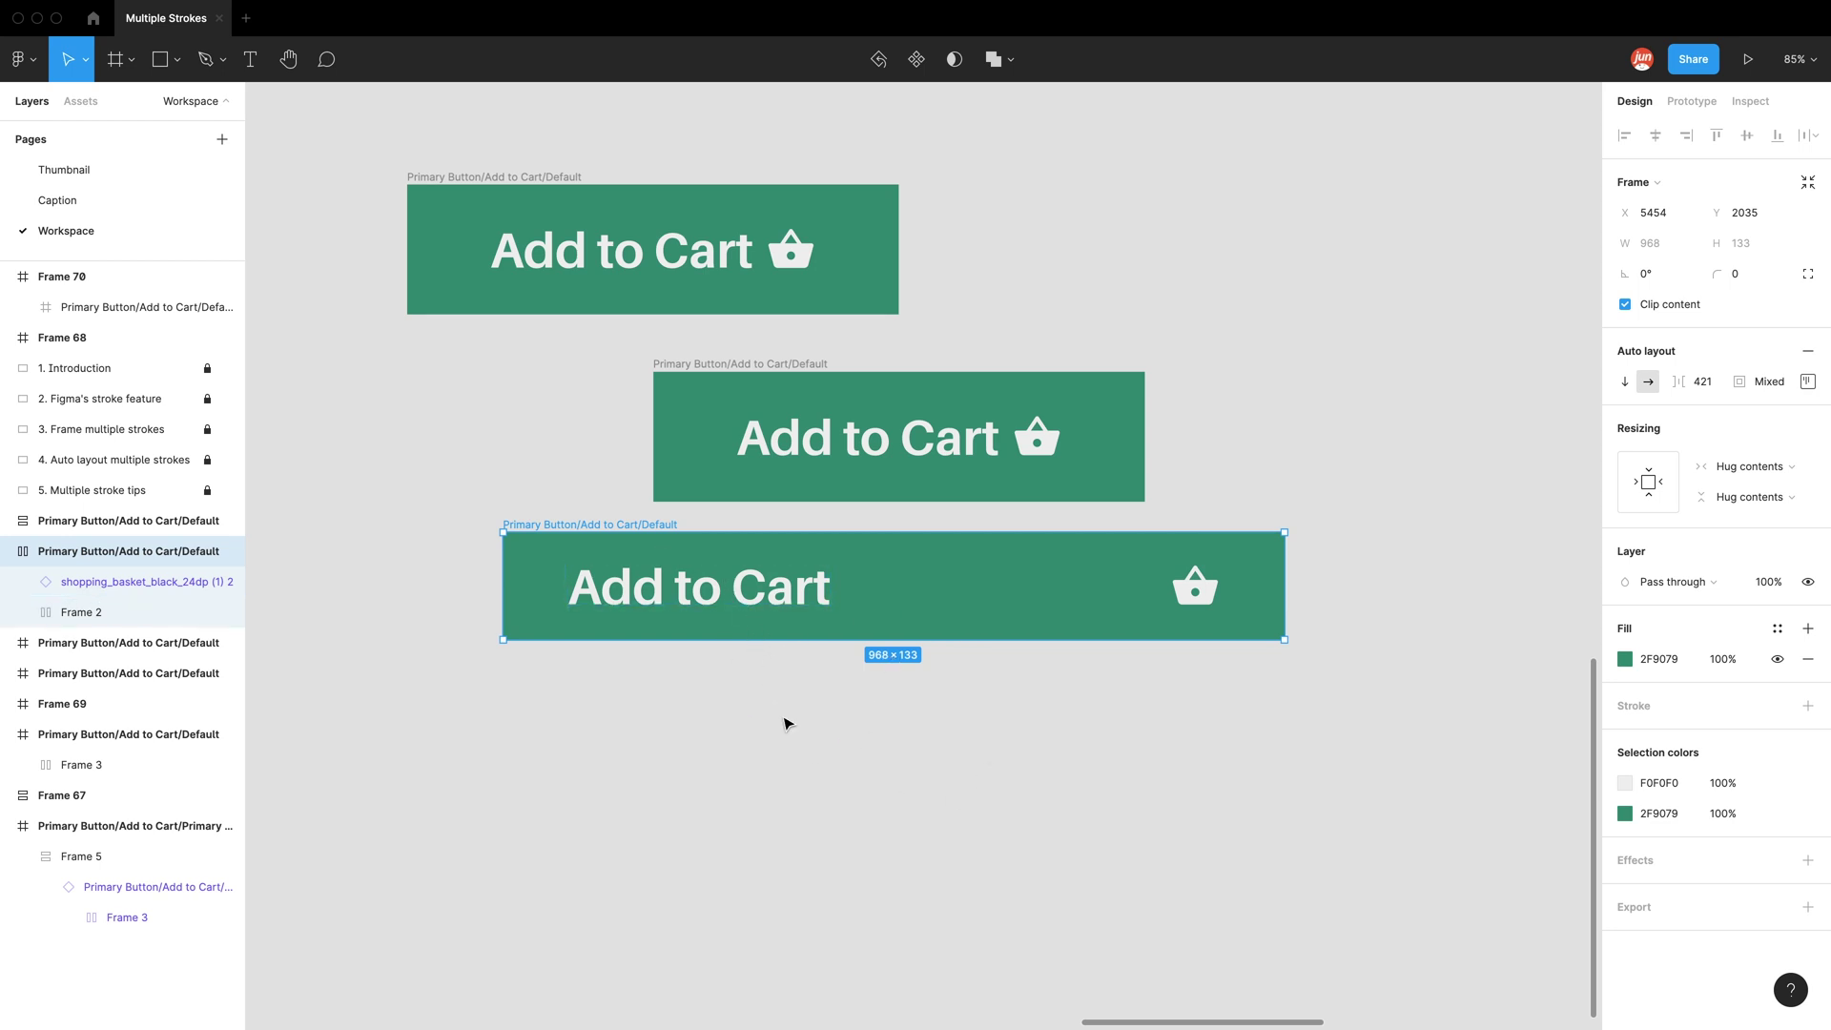
key("super+z")
left_click(441, 689)
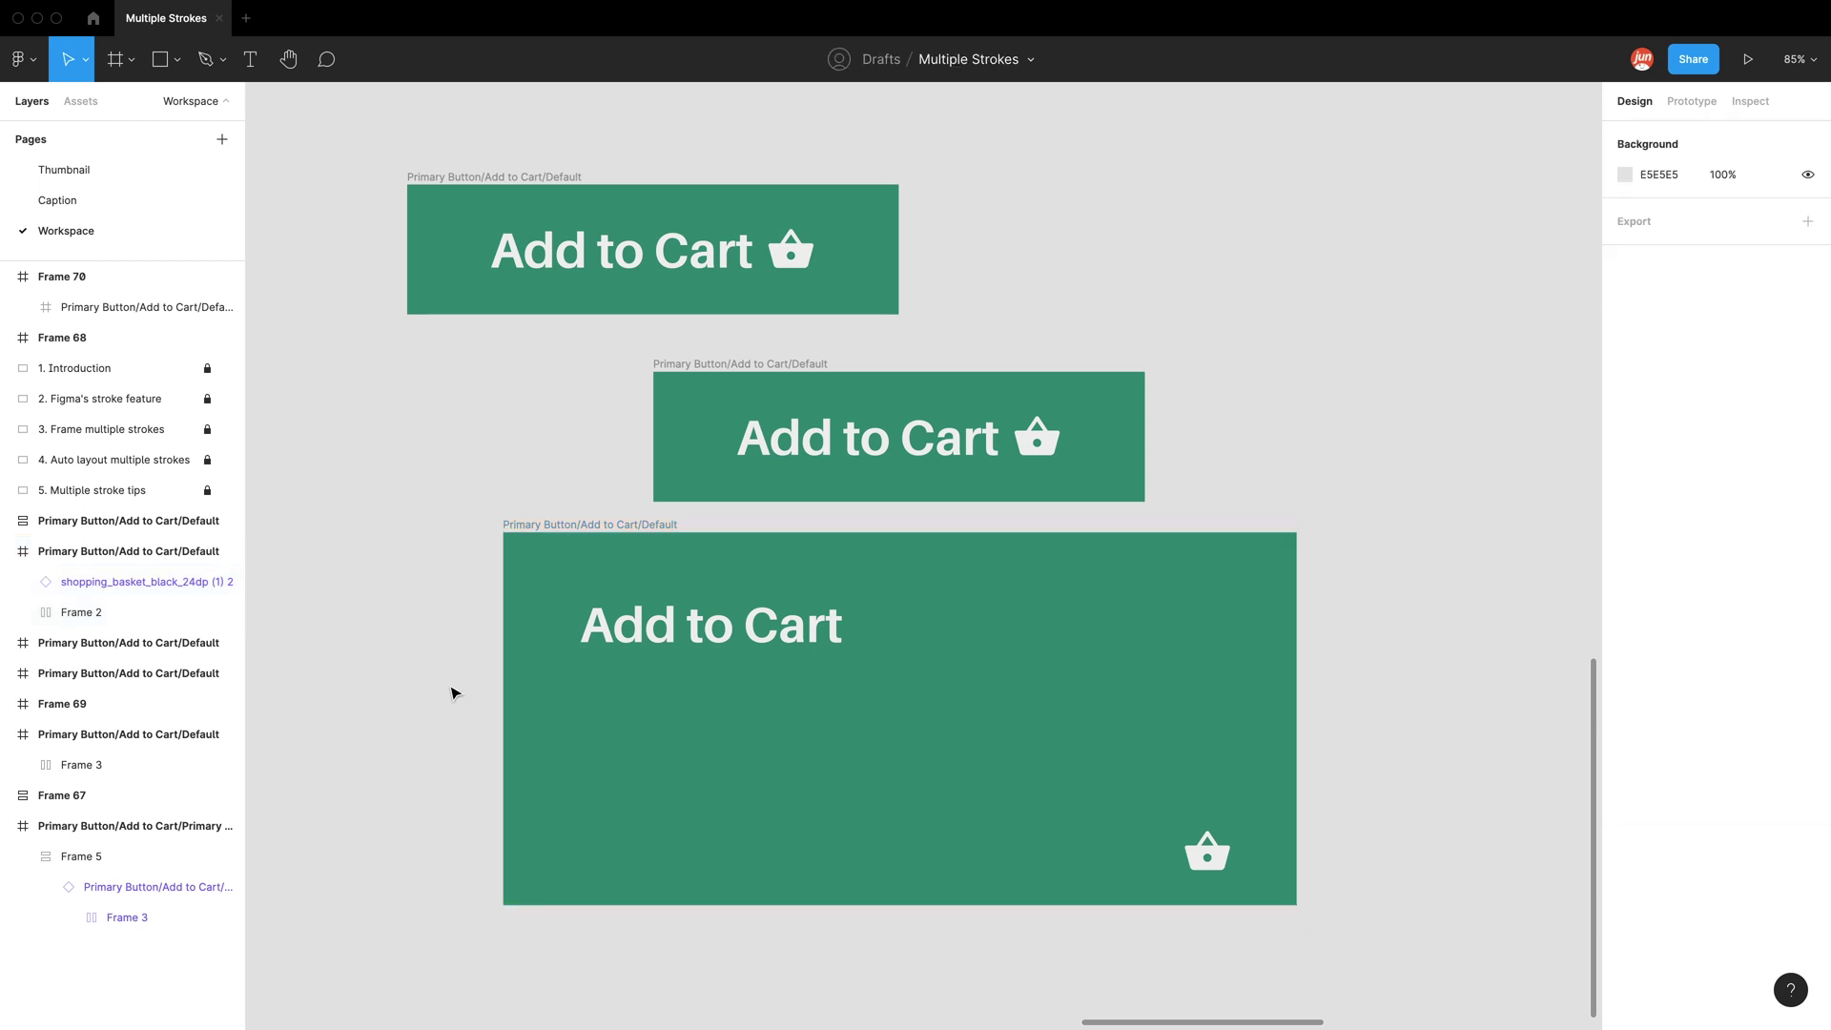
Group the enlarged button frame and add auto layout to the group
right_click(626, 534)
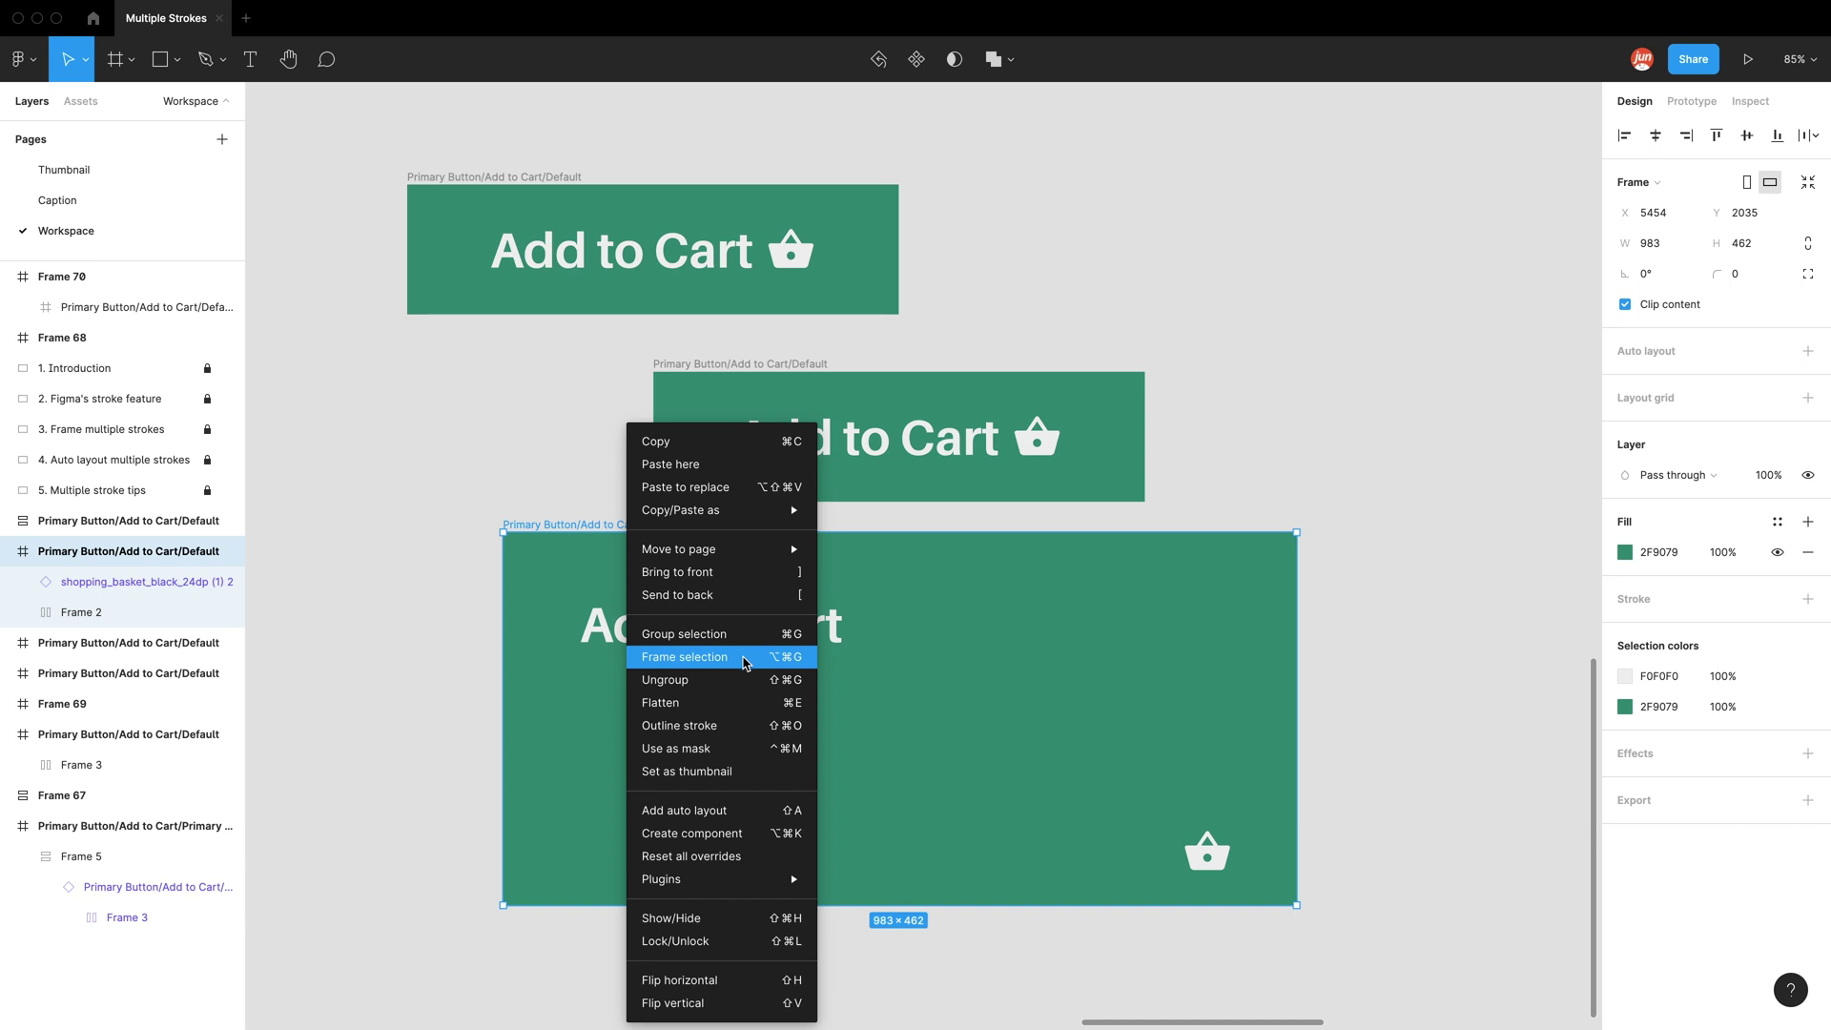
left_click(724, 634)
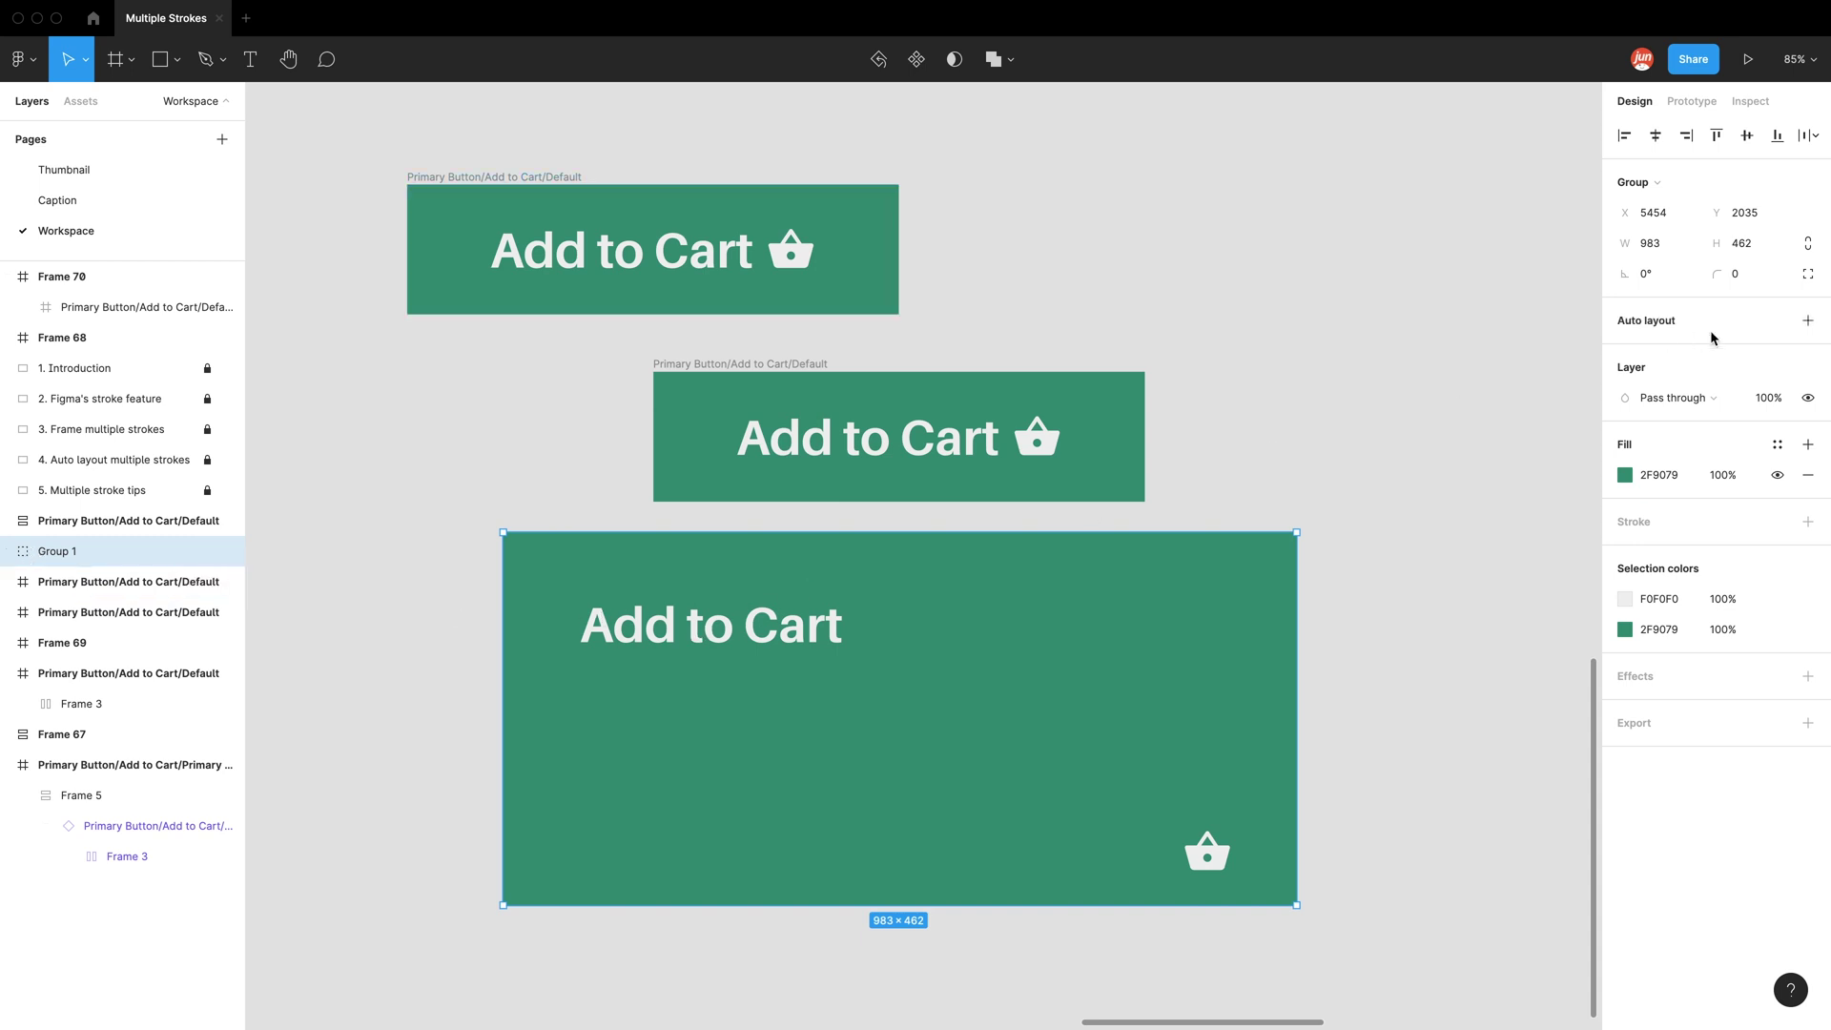
left_click(1805, 327)
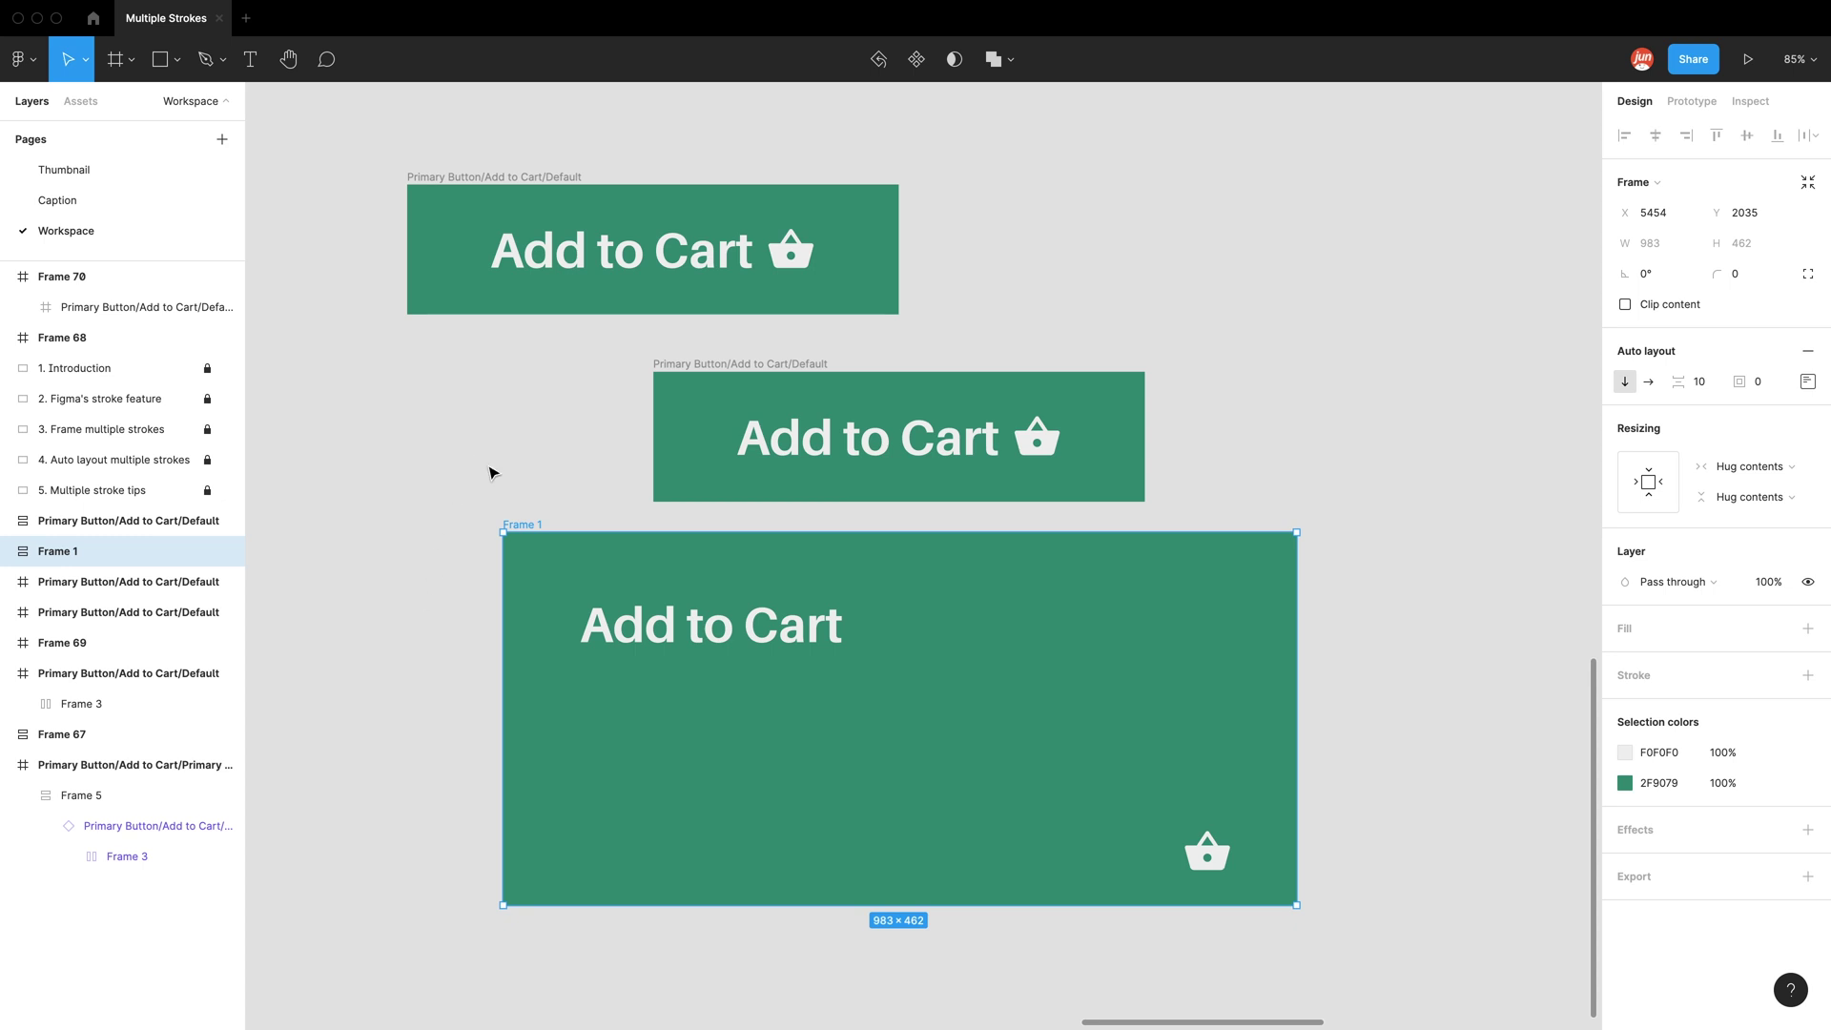
Delete both test copies of the Add to Cart button, keeping only the original
left_click(512, 517)
left_click(512, 517)
key("Delete")
left_click(702, 365)
key("Delete")
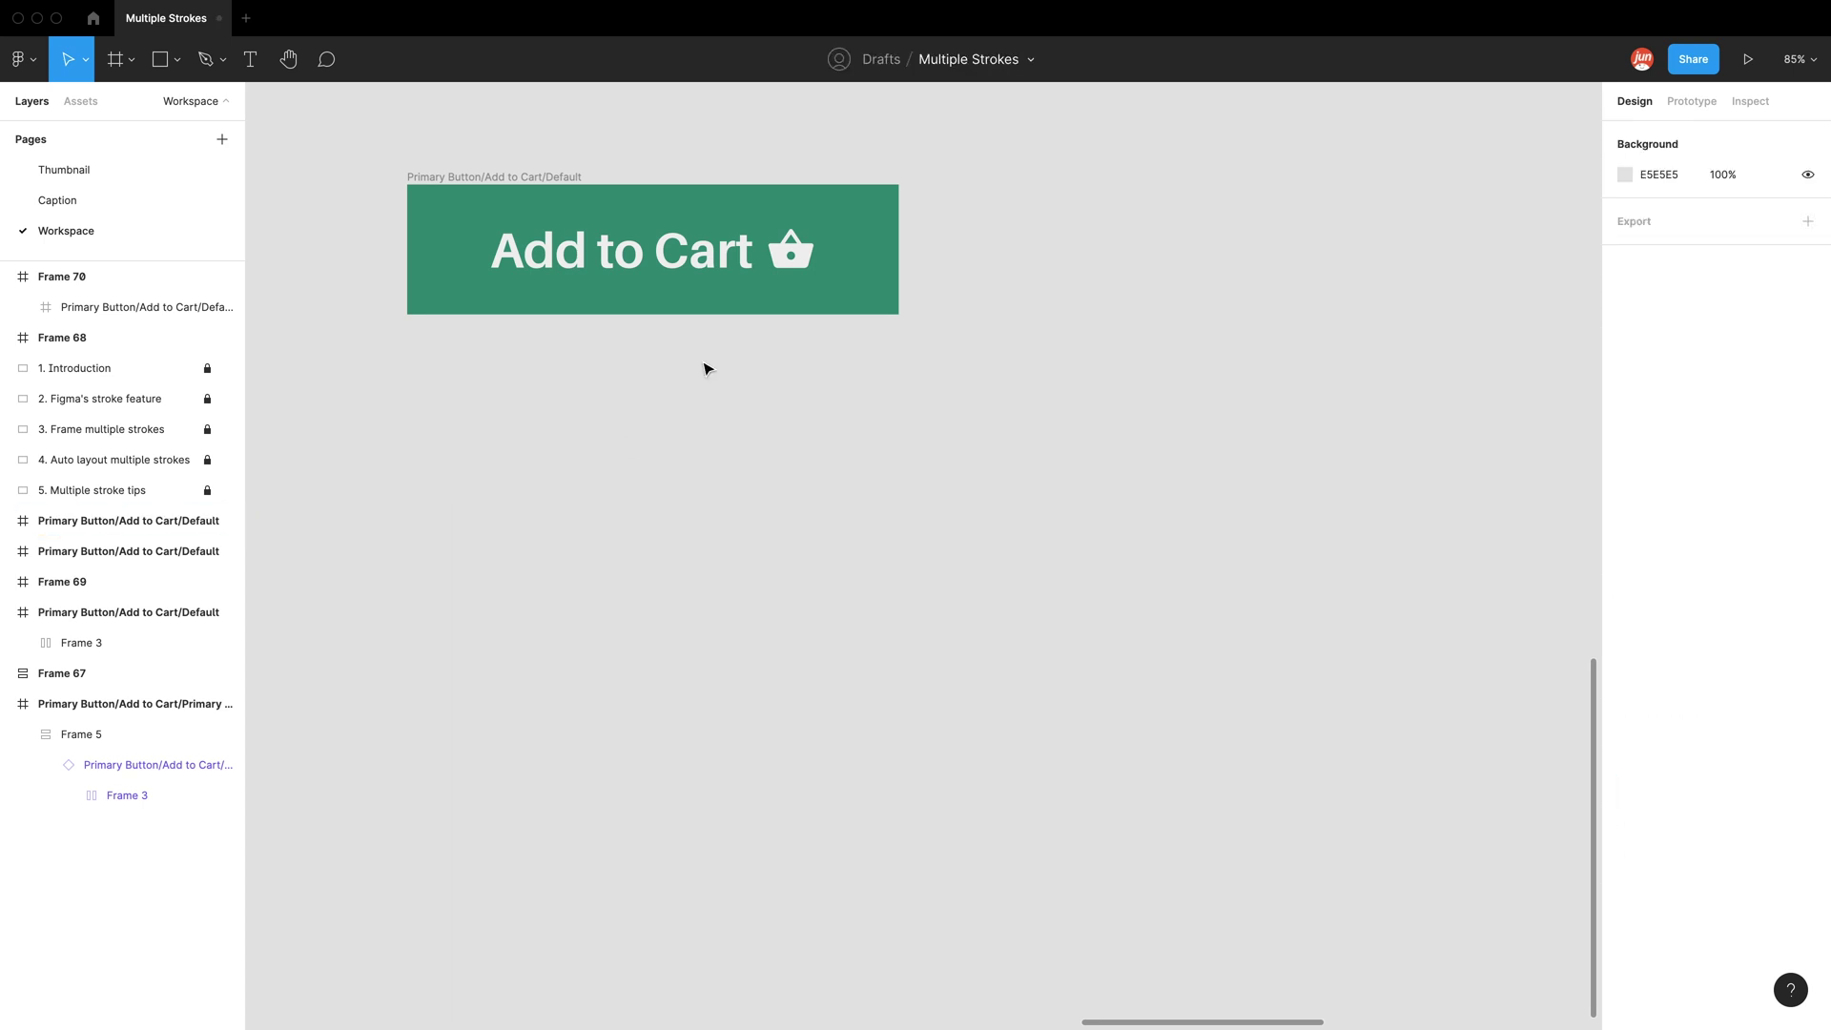
Create a component from the original Add to Cart button and place an instance of it directly below
right_click(552, 184)
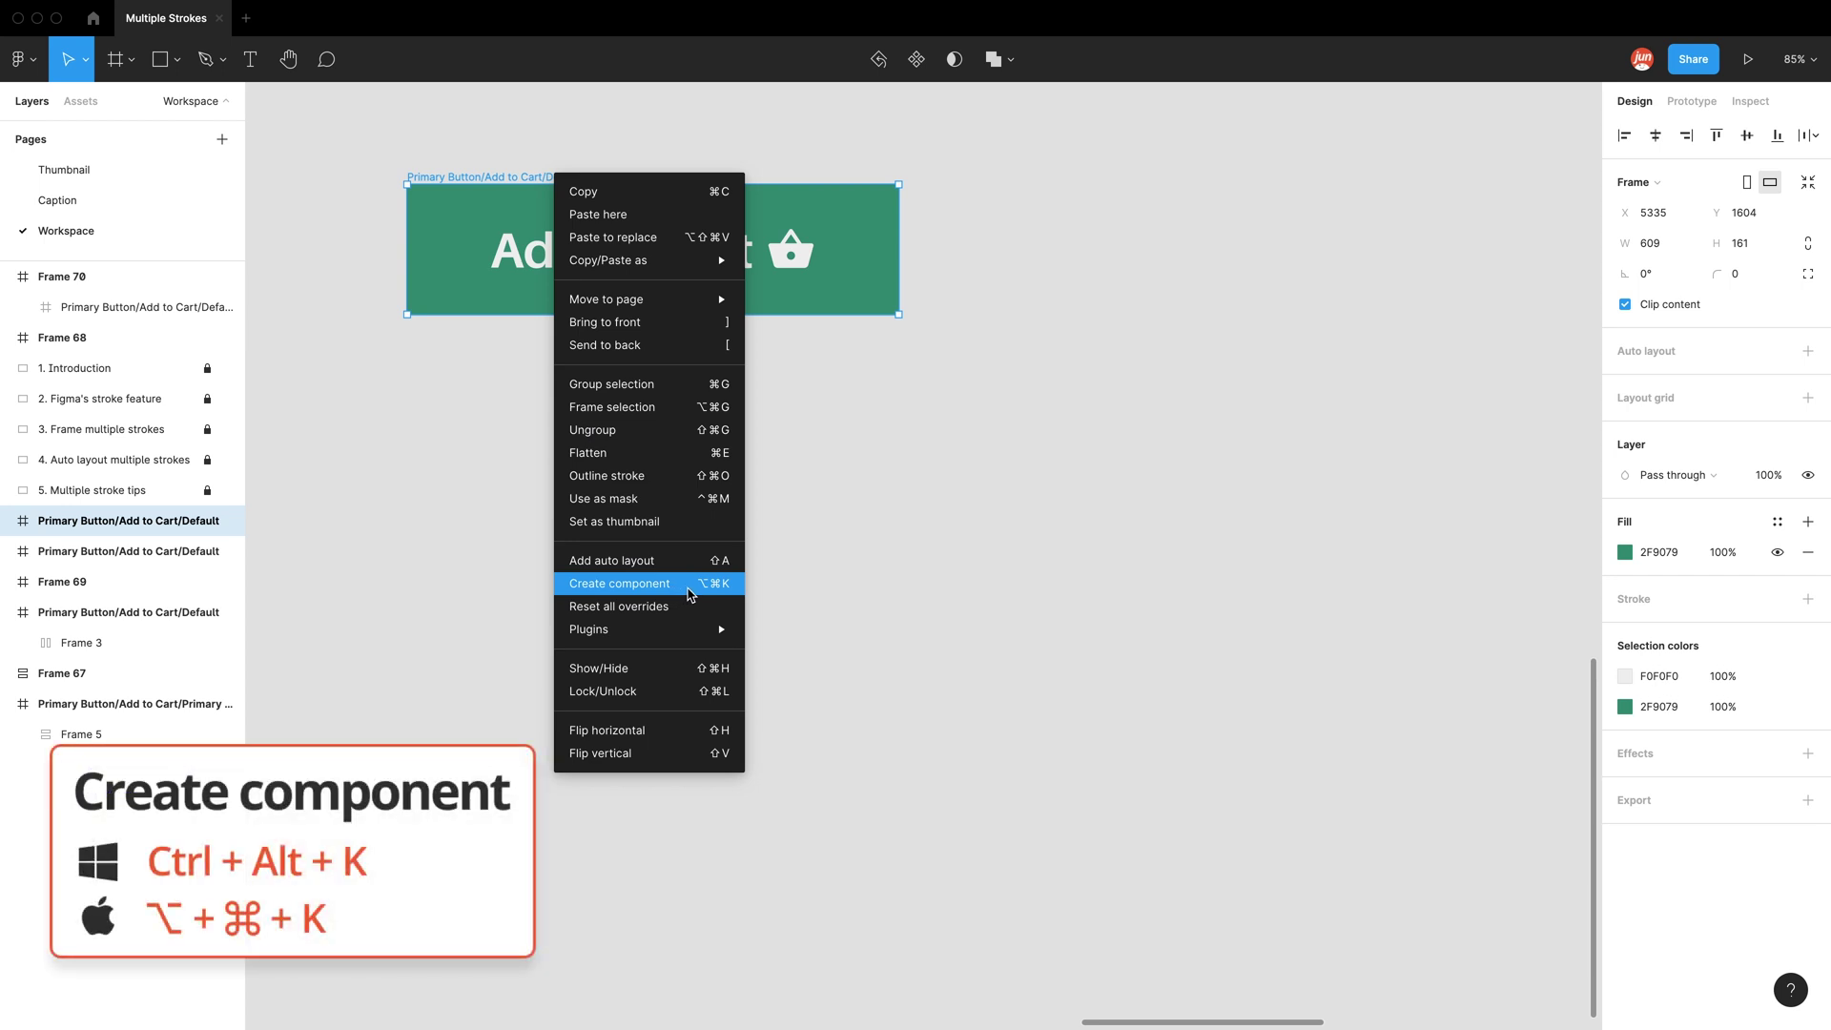
left_click(688, 587)
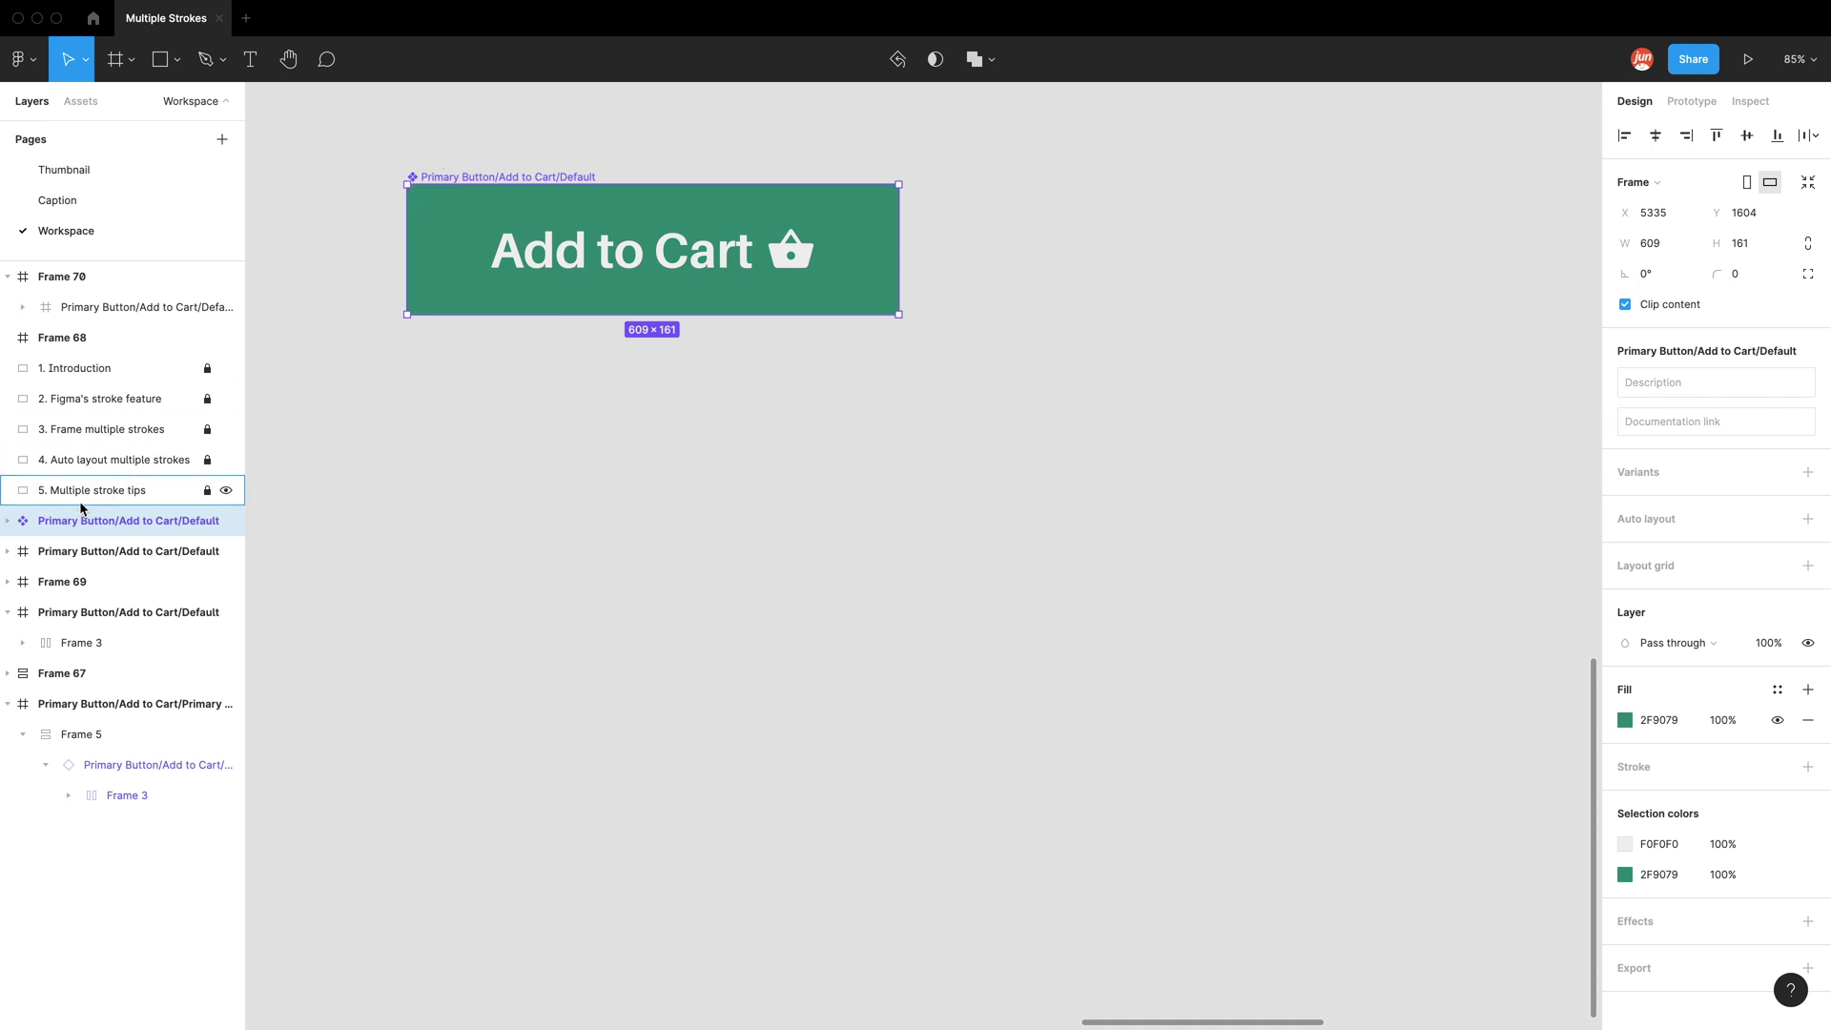
left_click(521, 166)
left_click_drag(514, 279, 515, 448)
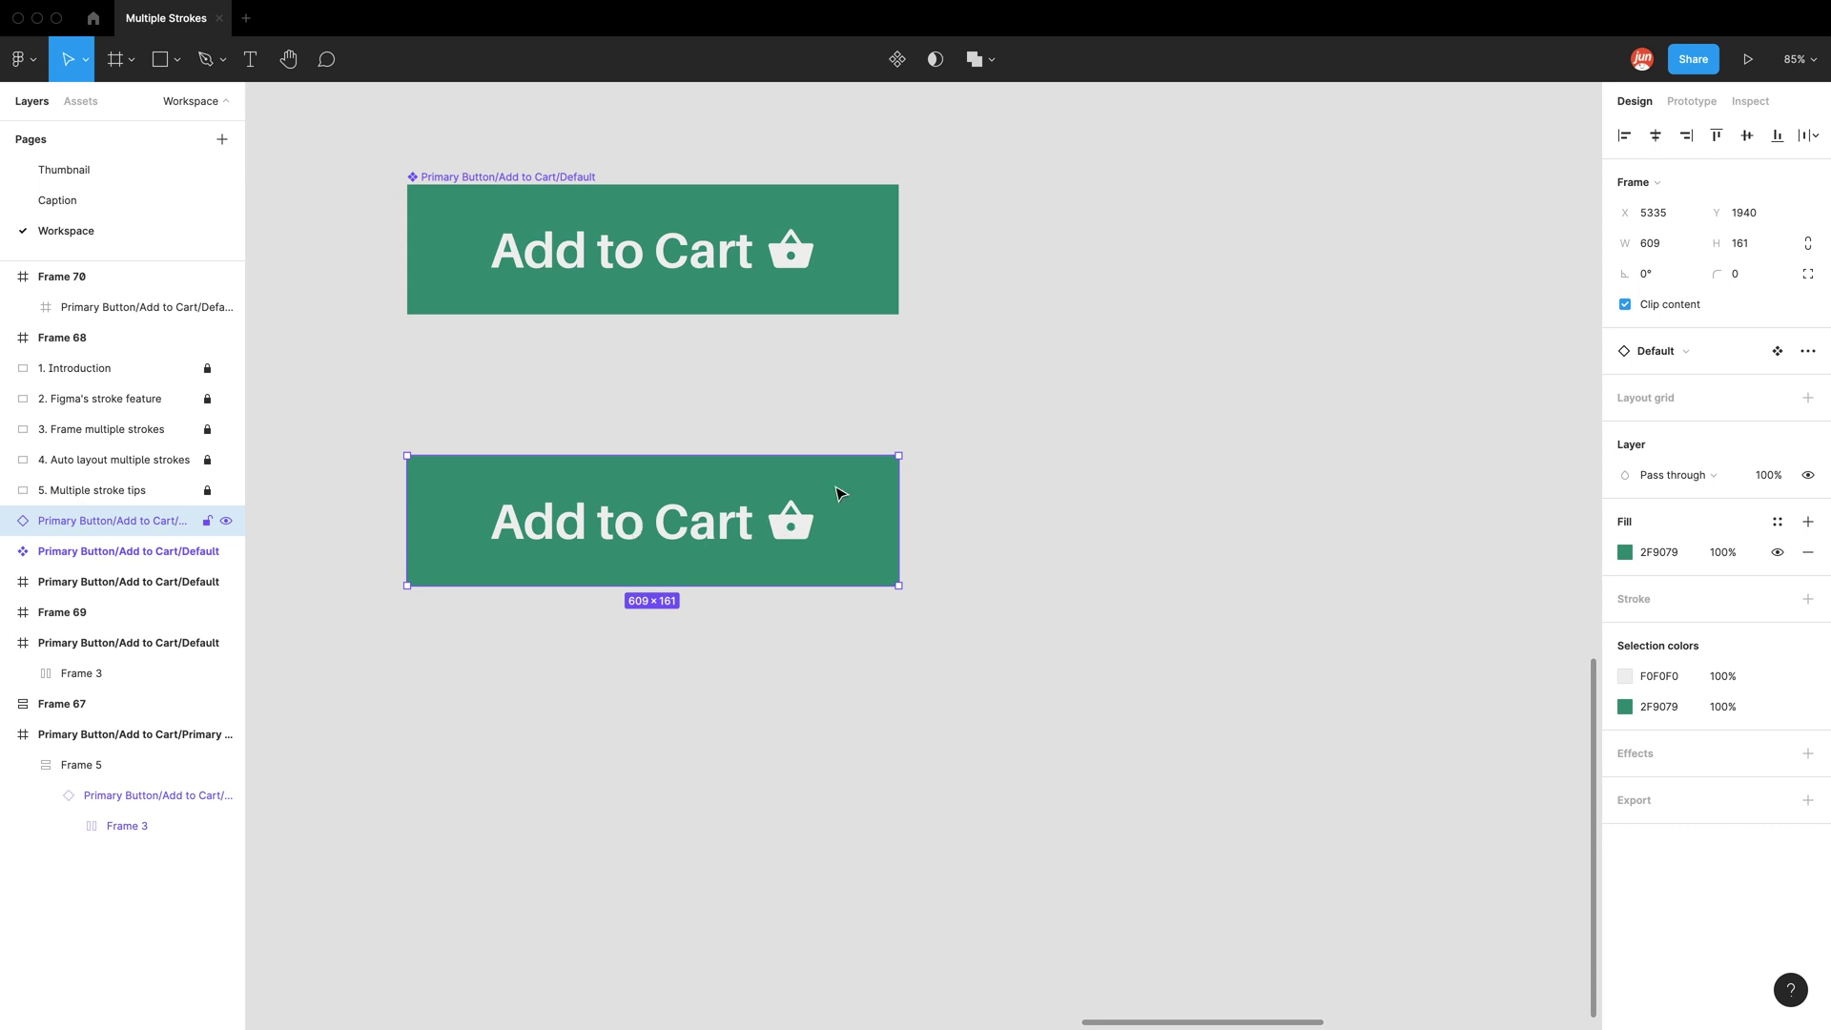
Add auto layout around the Add to Cart button instance
right_click(860, 535)
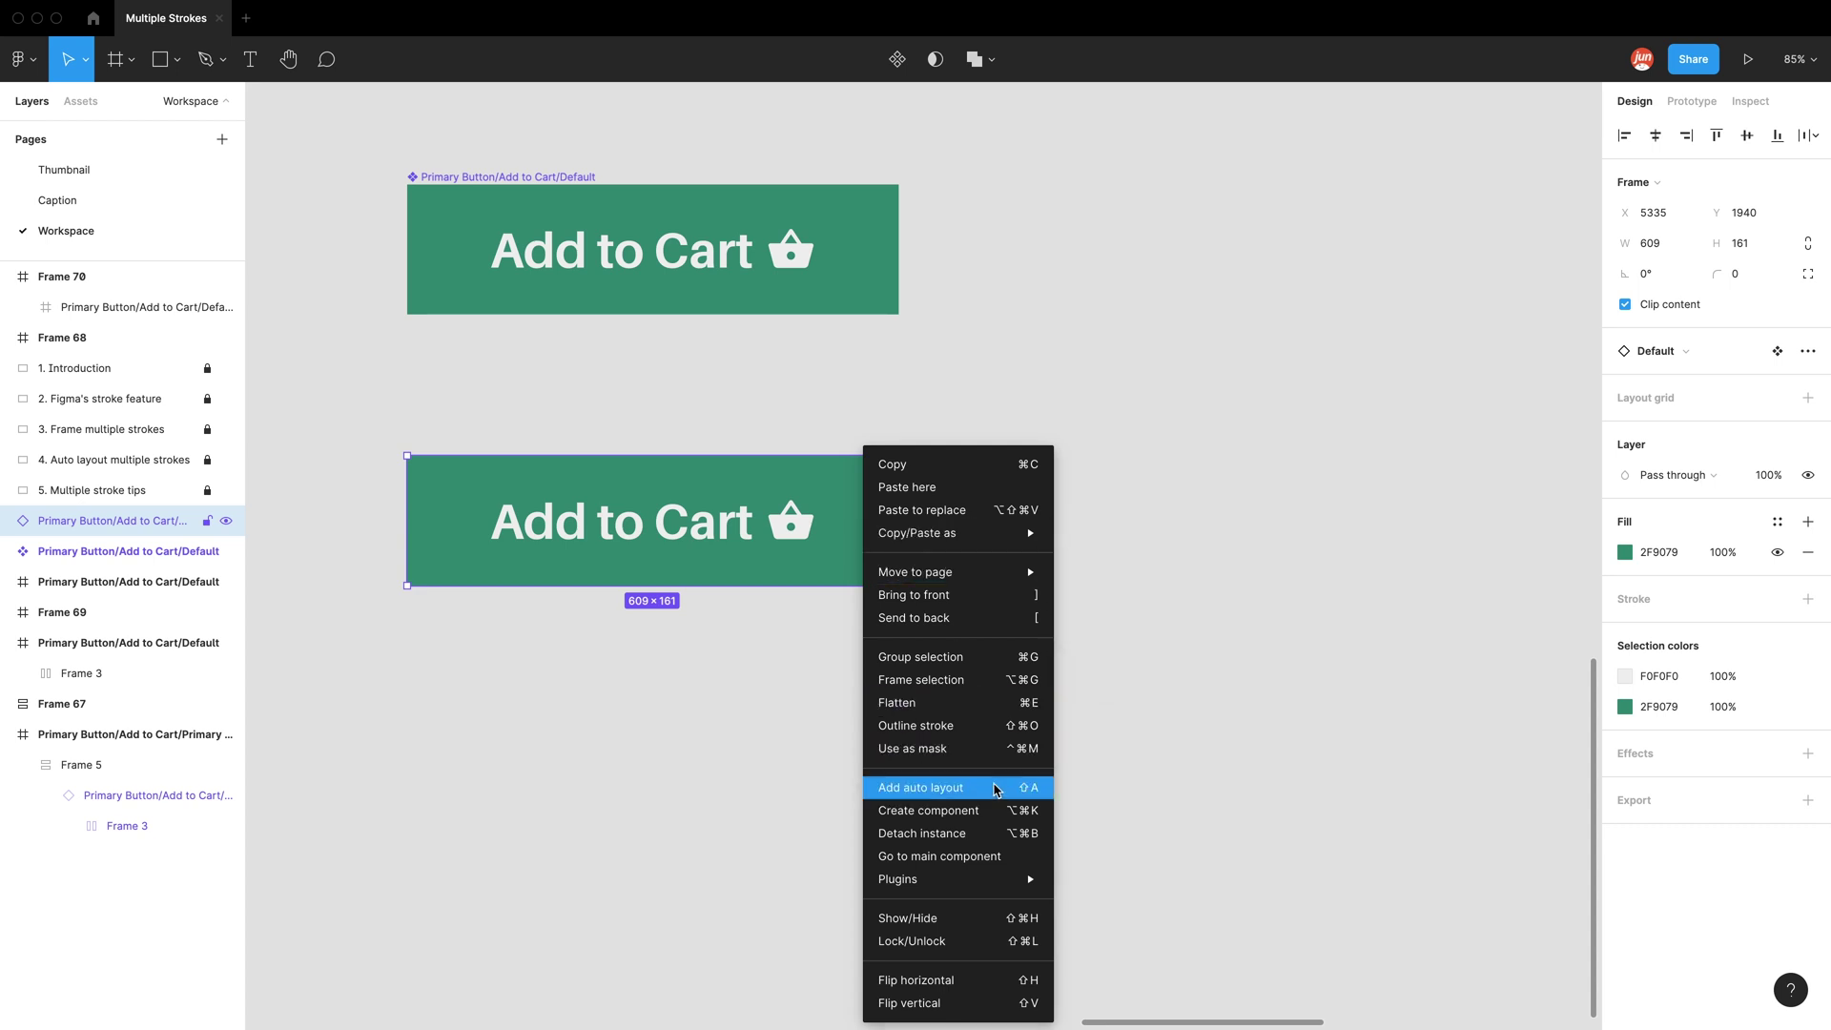
left_click(993, 790)
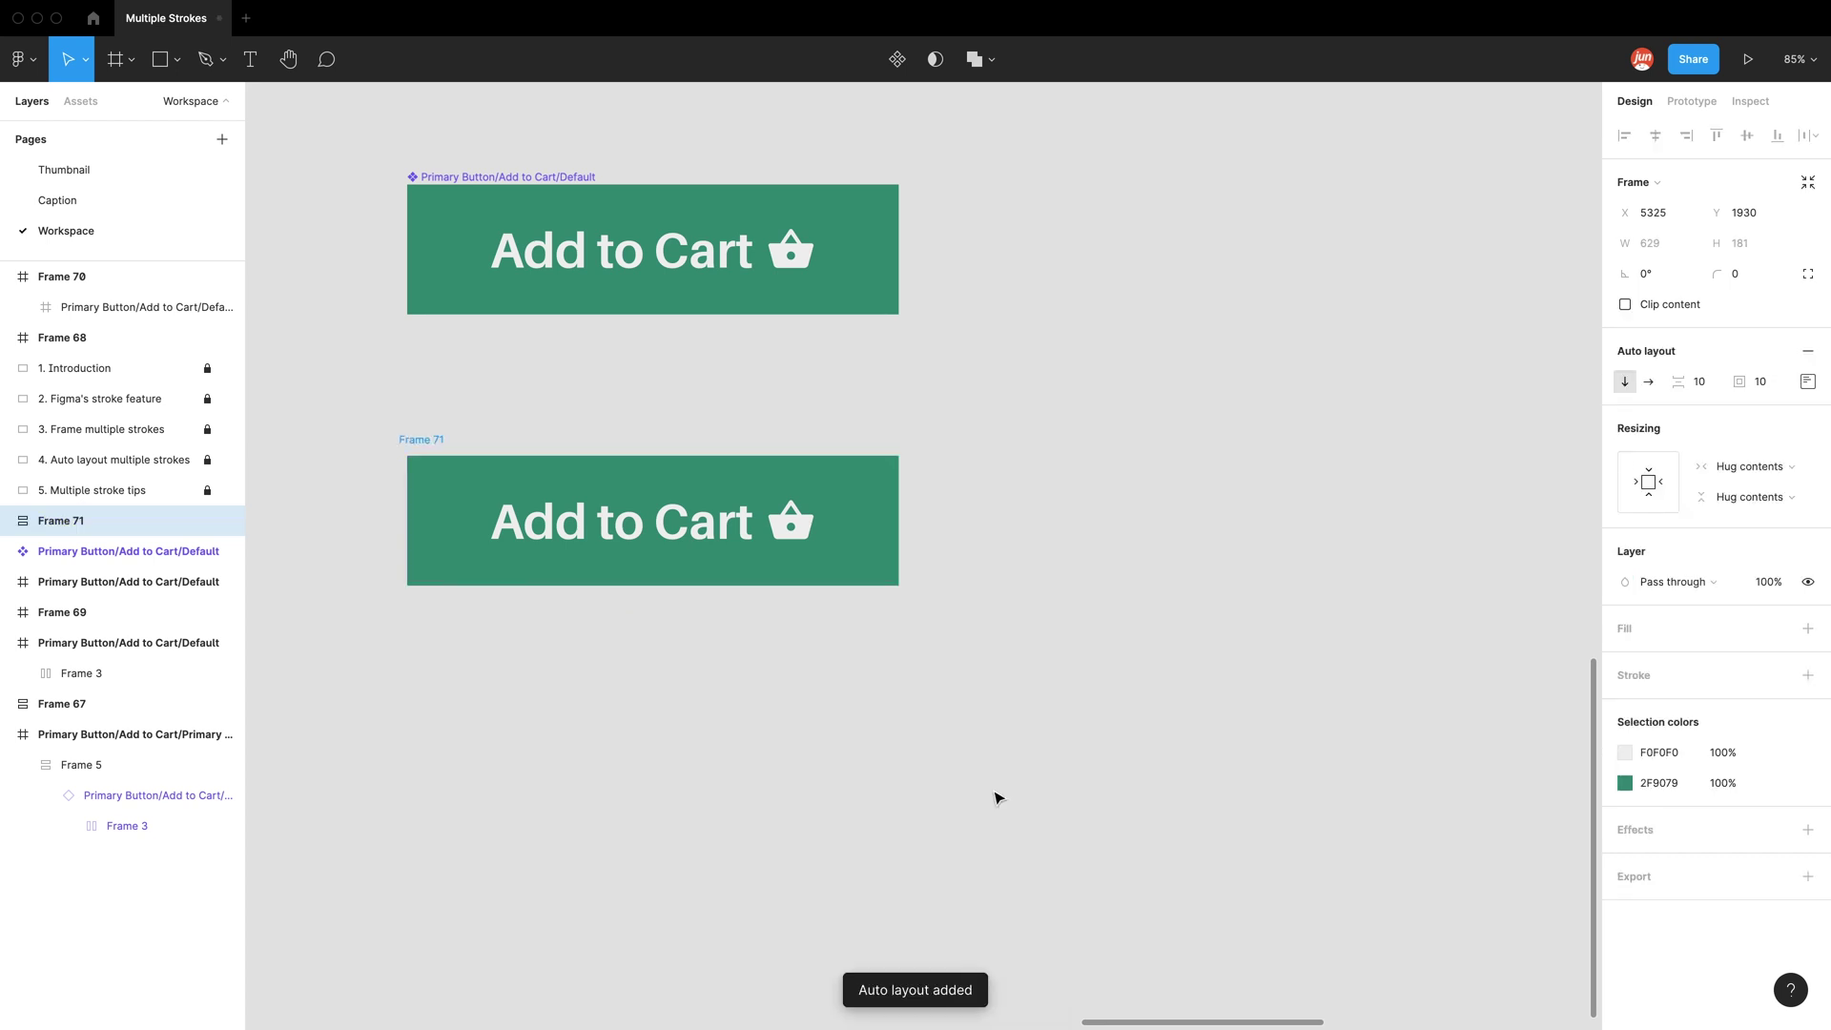
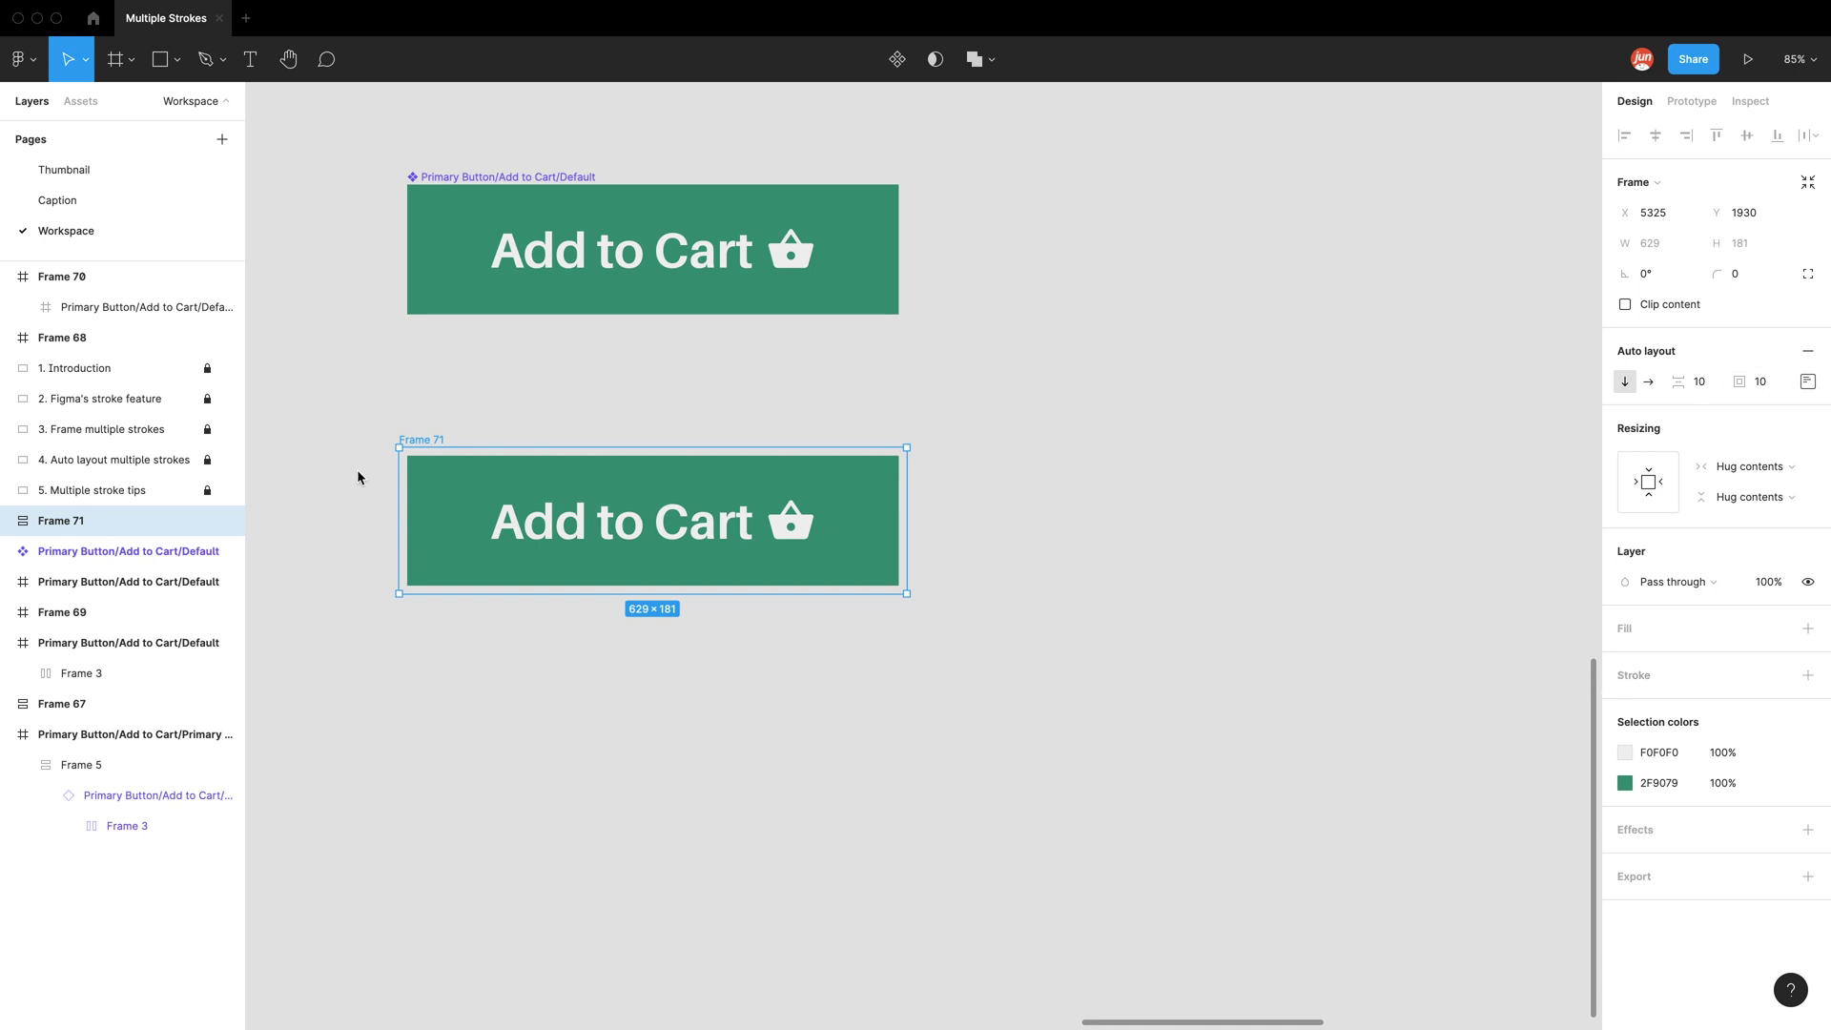
scroll(379, 444, "up", 5, "ctrl")
scroll(329, 504, "up", 3, "ctrl")
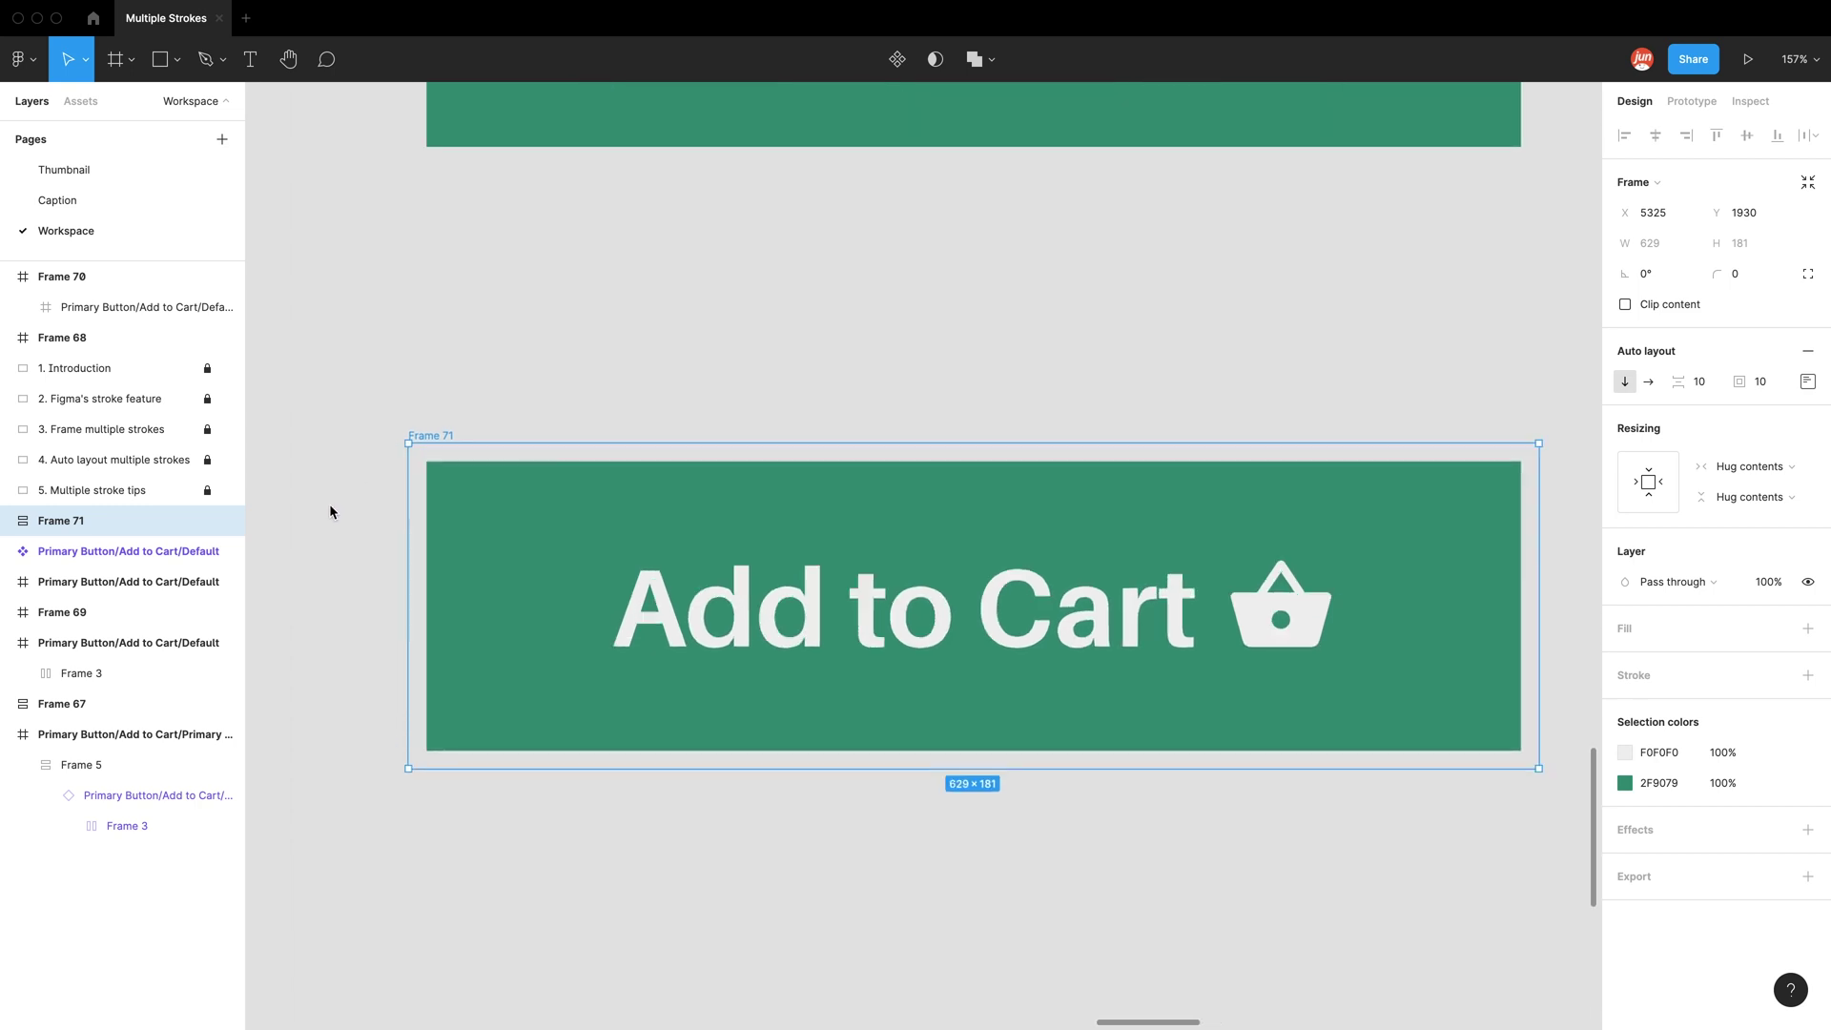
Add a black 000000 stroke aligned inside to the auto layout frame around the button instance
scroll(332, 502, "up", 3, "ctrl")
scroll(430, 420, "up", 2, "ctrl")
scroll(403, 403, "up", 3, "ctrl")
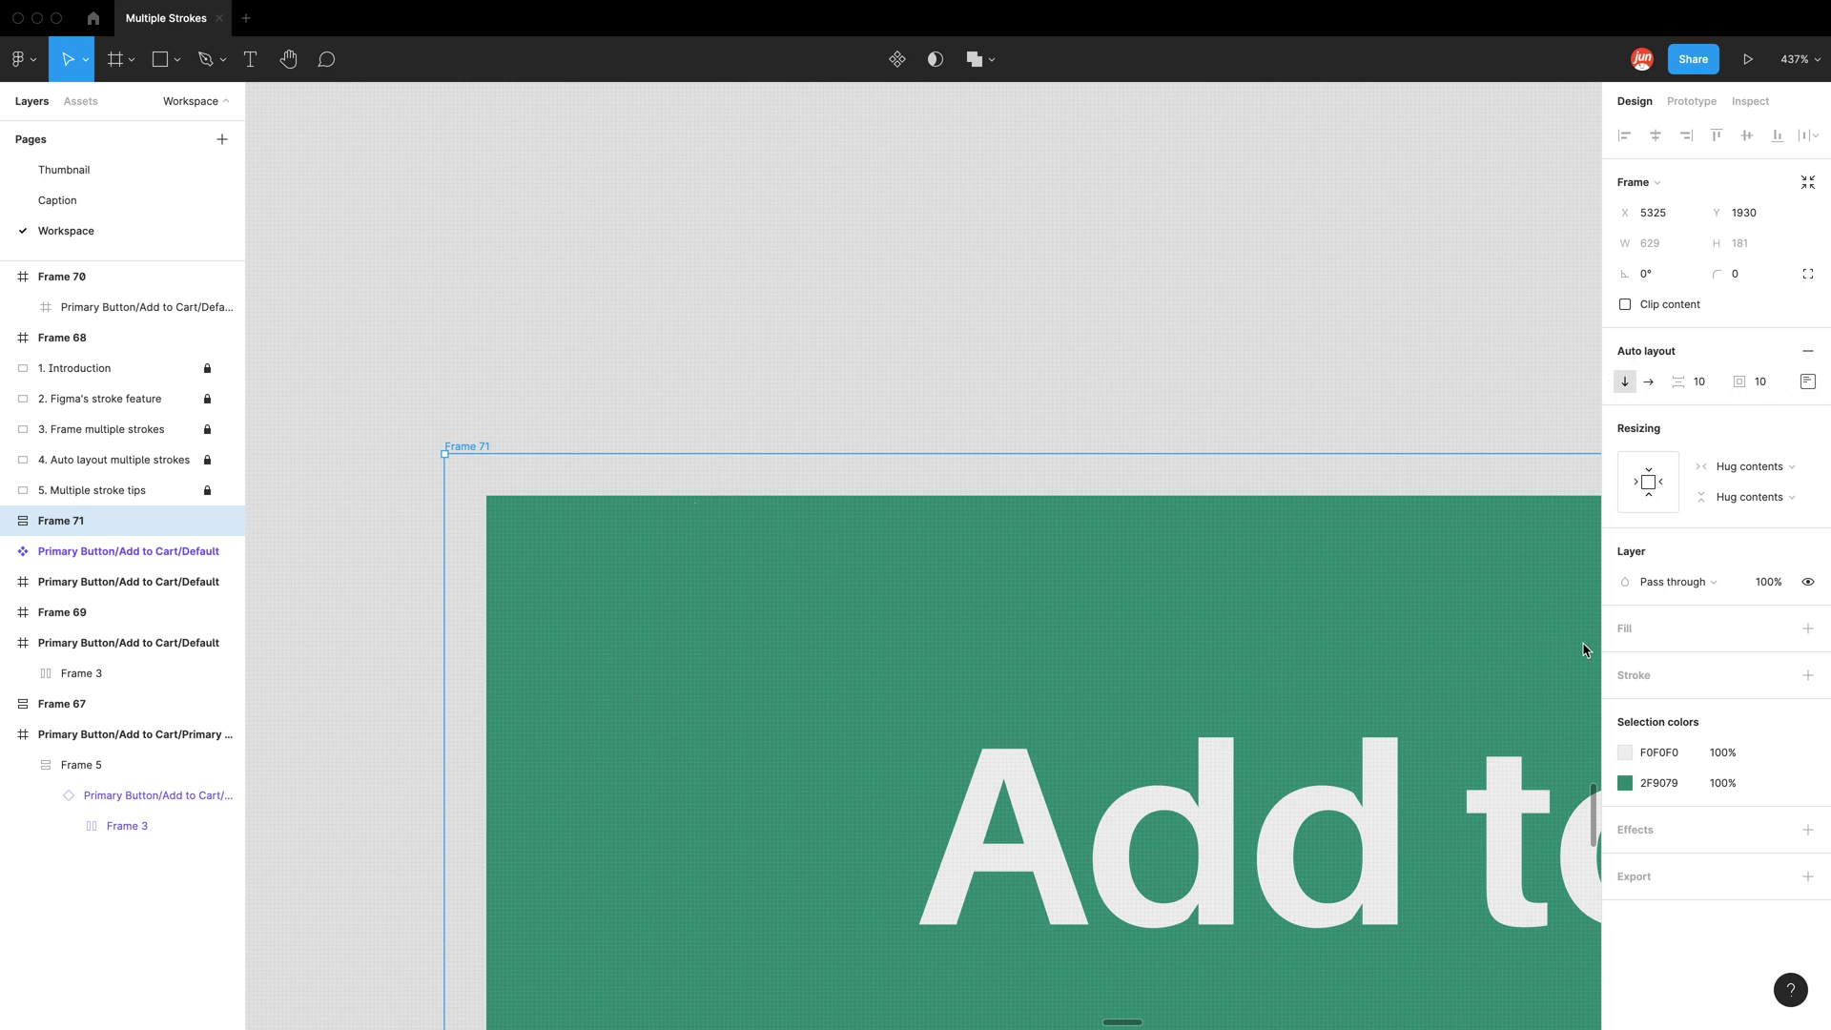
left_click(1807, 676)
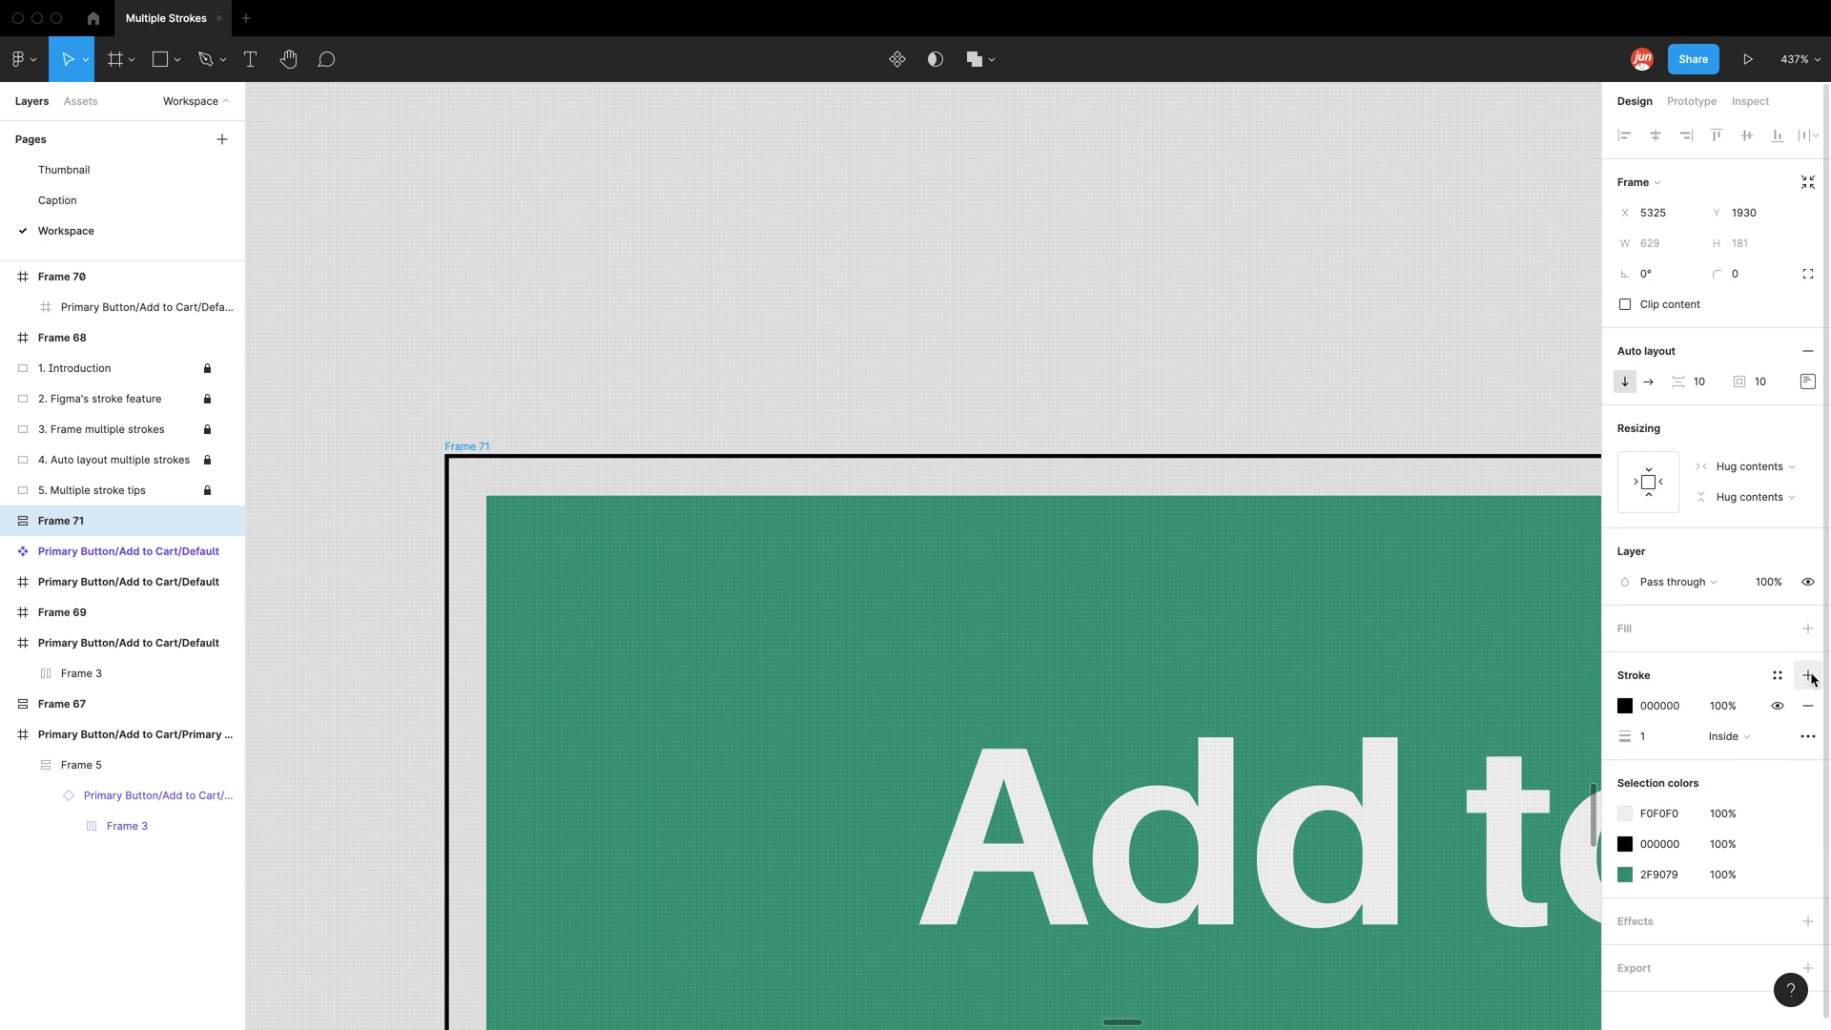
Set the auto layout frame's stroke thickness to 10, matching its padding
scroll(438, 477, "up", 10)
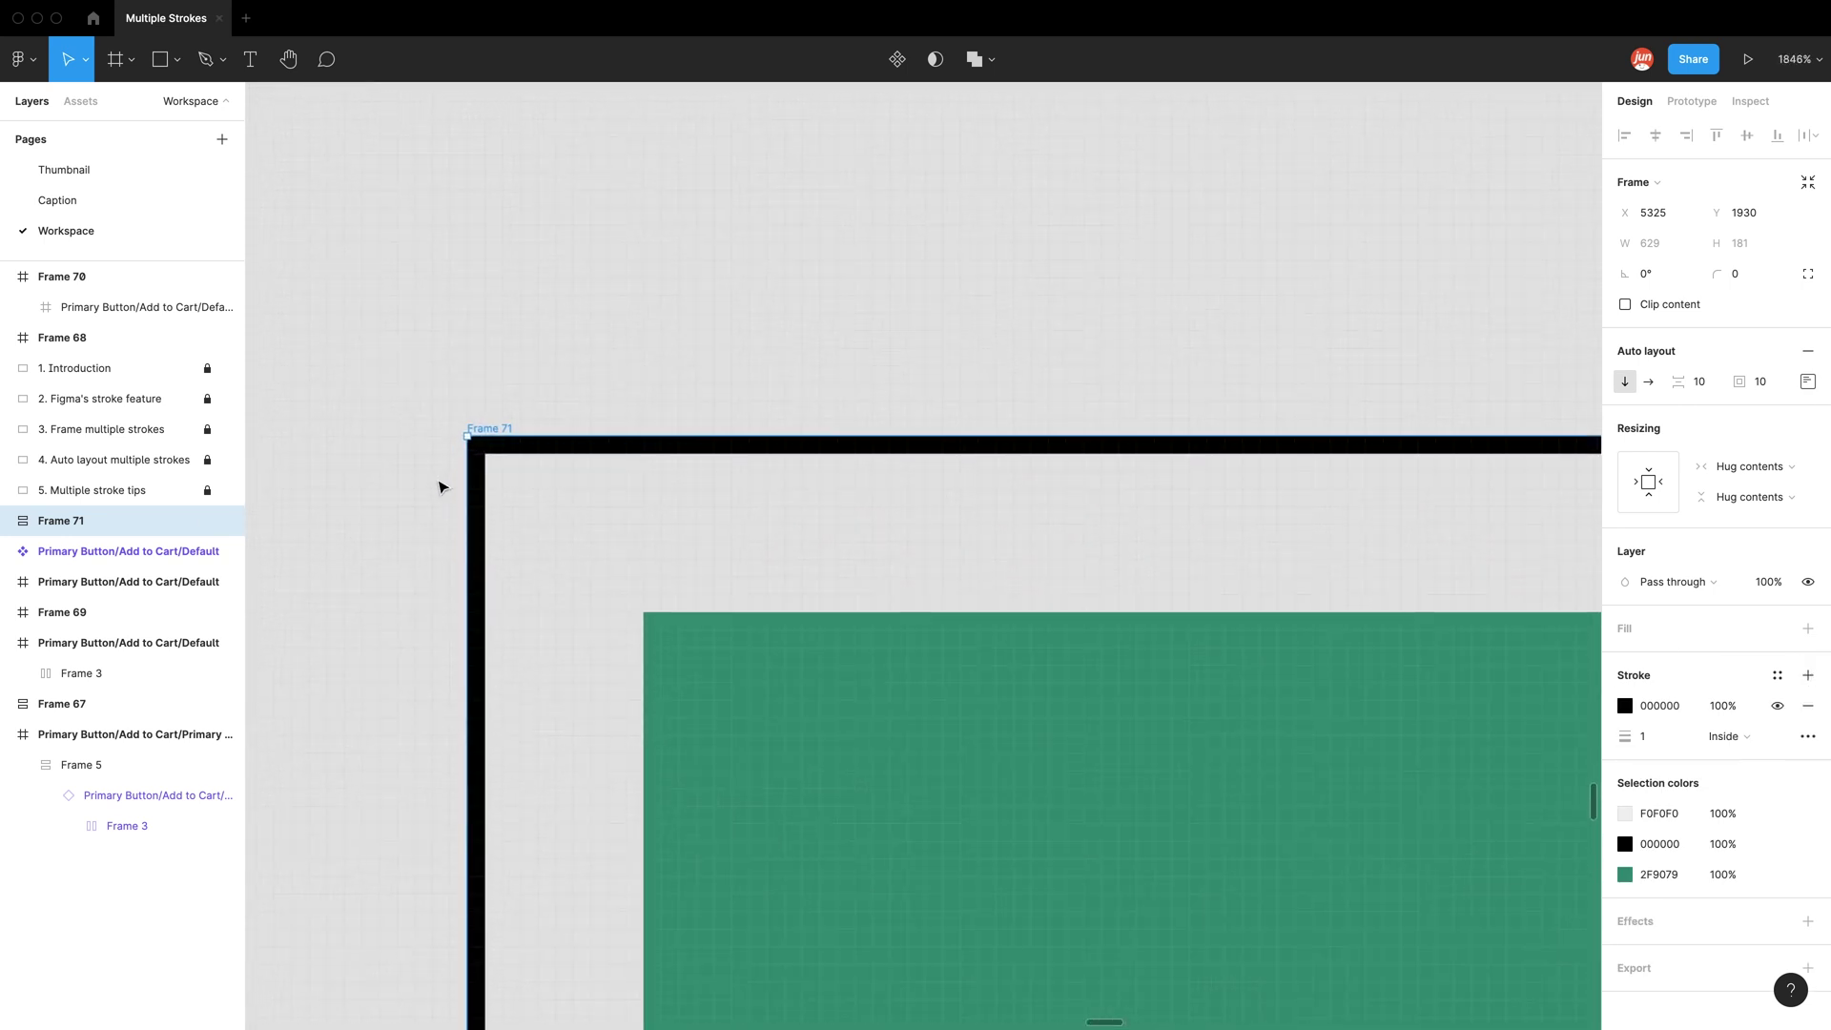
left_click(1647, 736)
left_click(1647, 741)
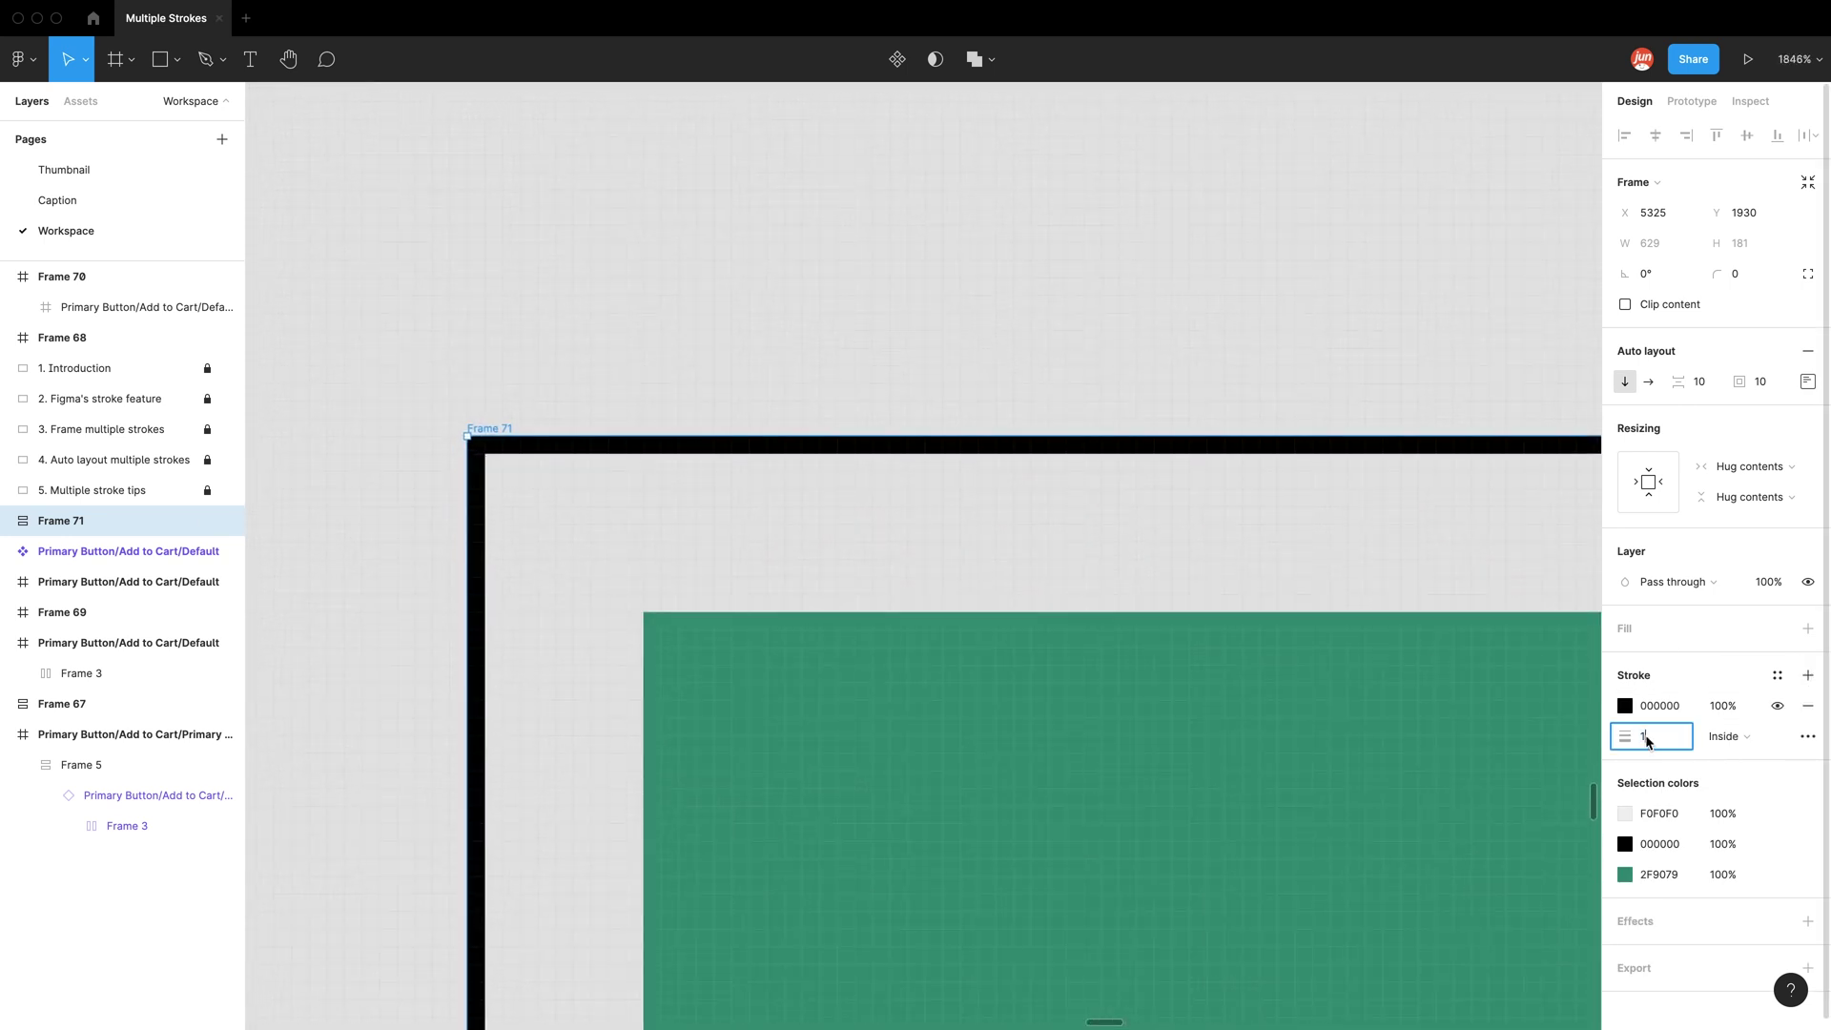
type("0")
key("Return")
scroll(764, 572, "up", 5)
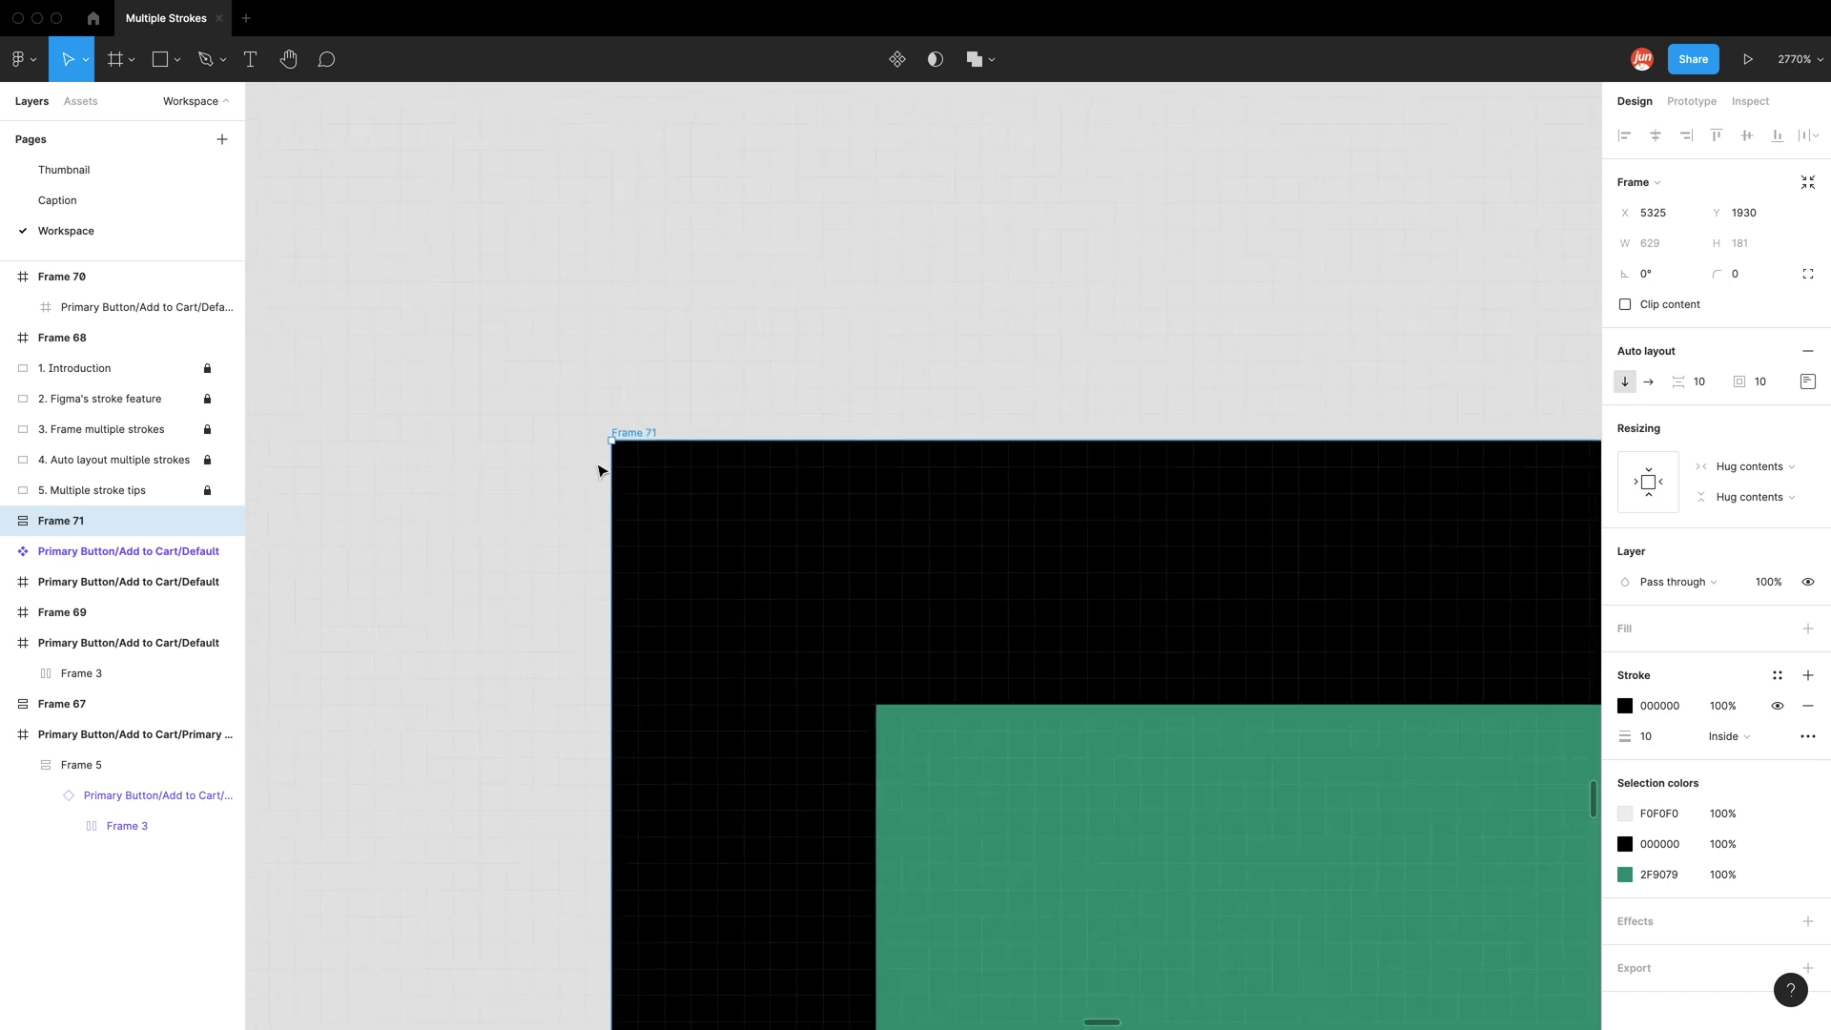
Try Center alignment for the frame's stroke, and return the alignment to Inside
left_click(1752, 740)
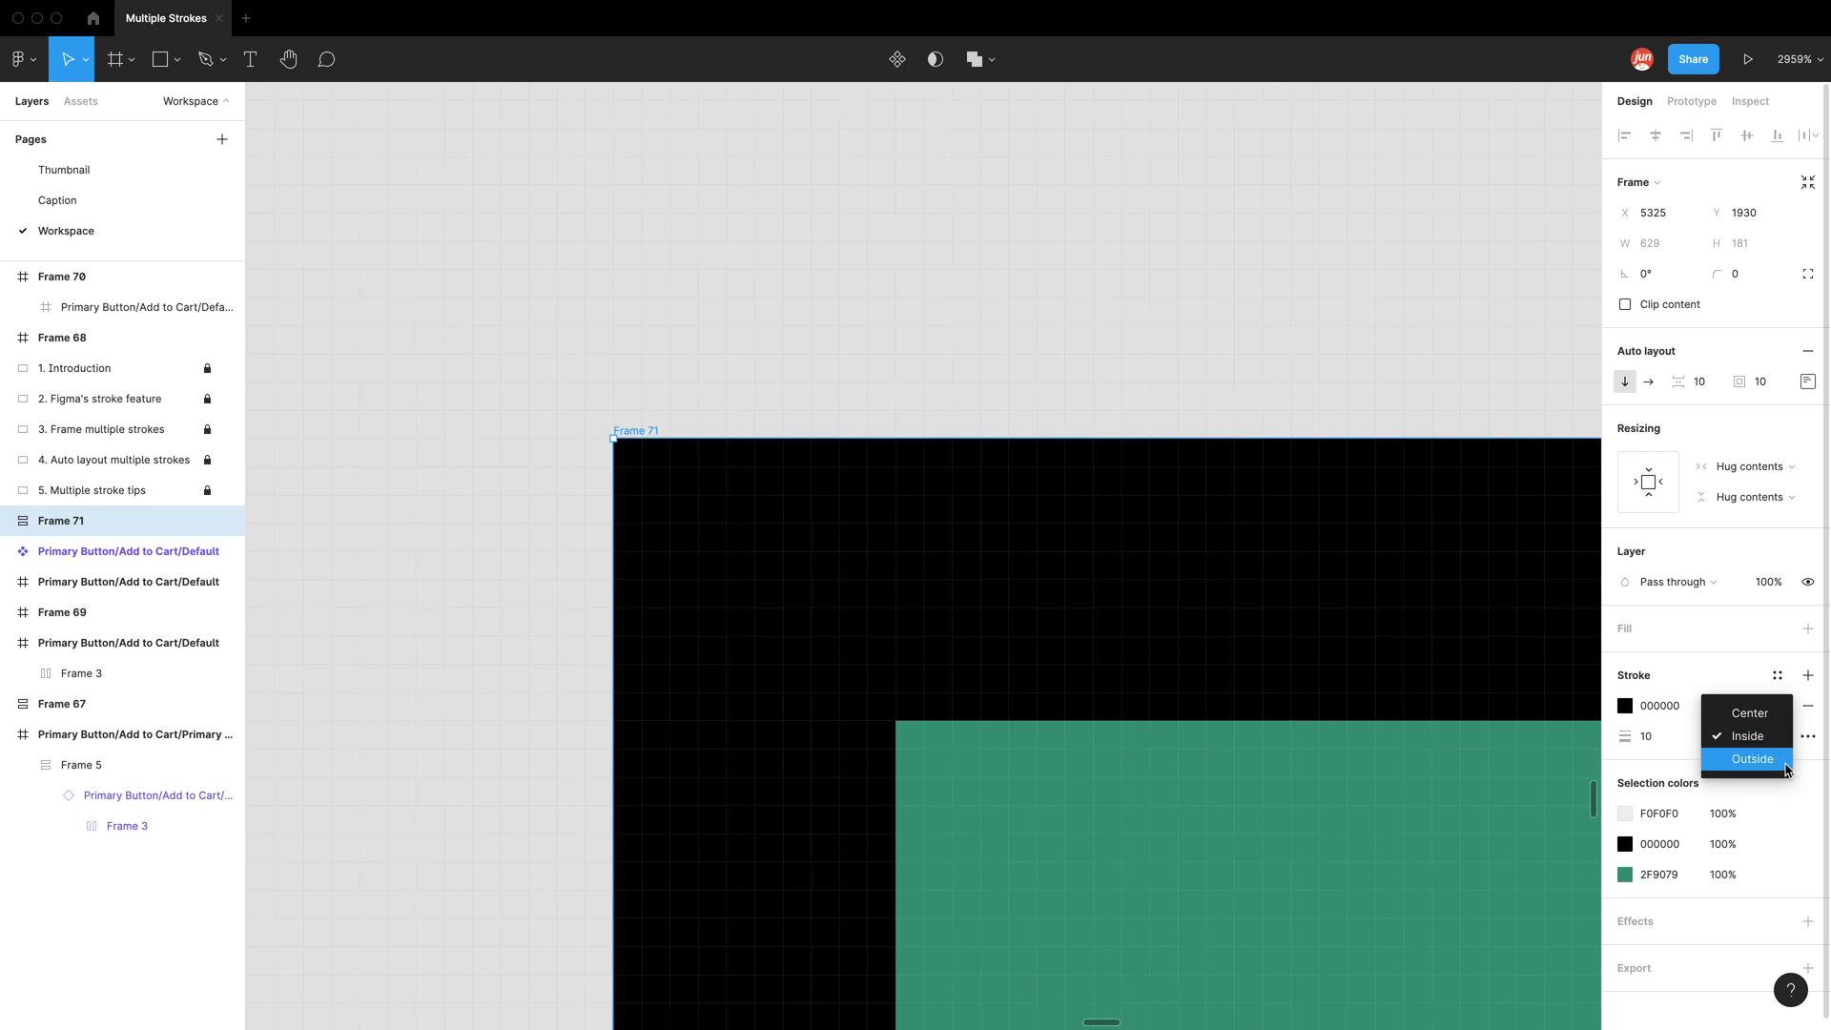
left_click(1778, 716)
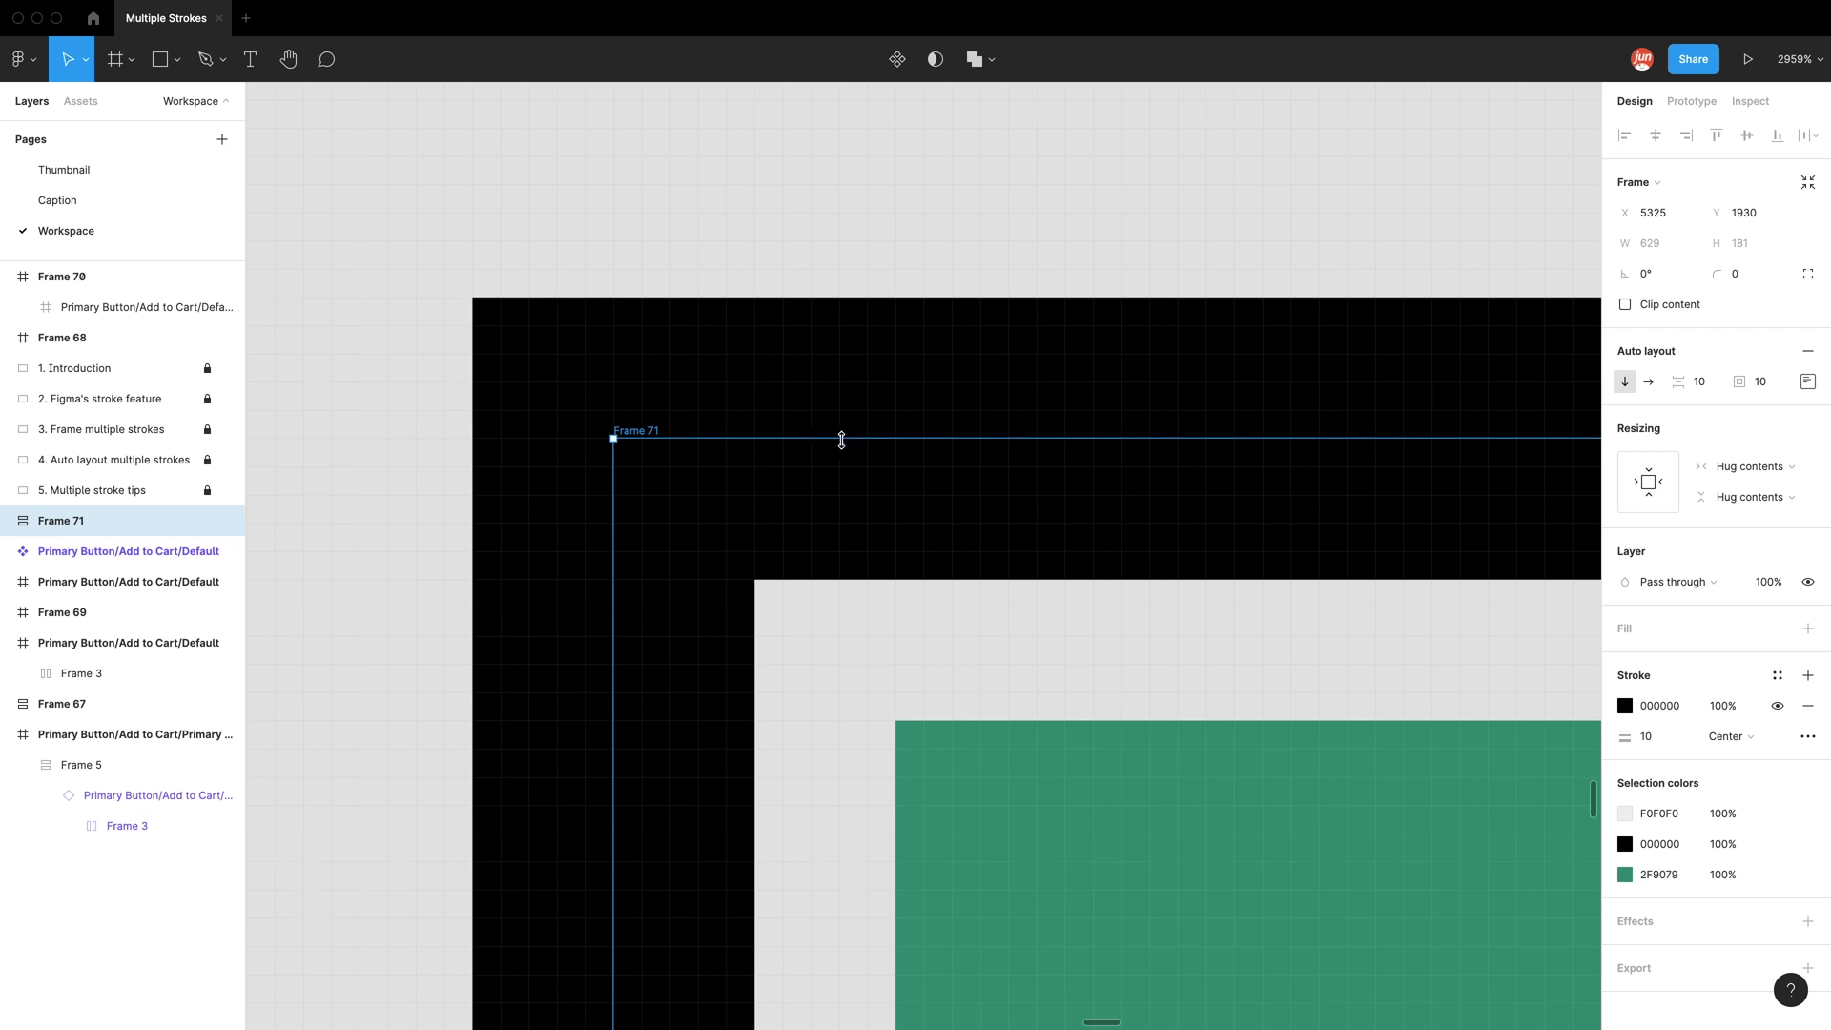
left_click(1728, 736)
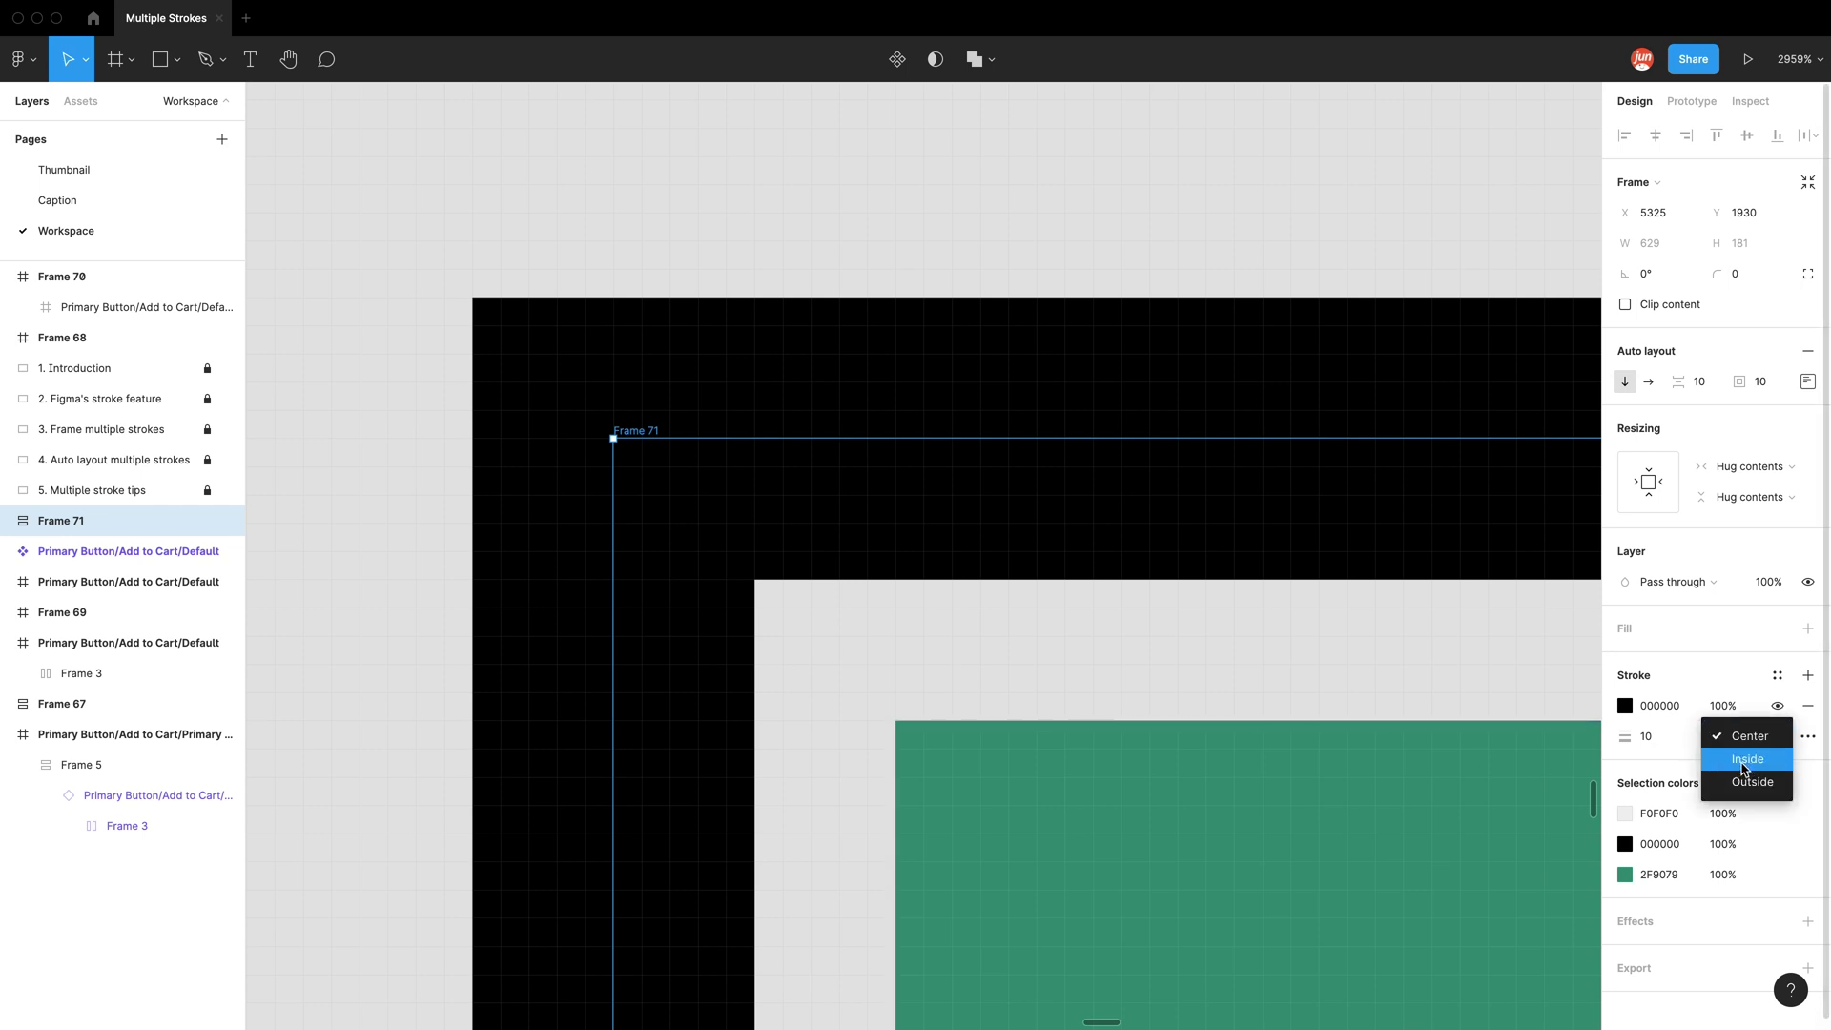
left_click(1744, 760)
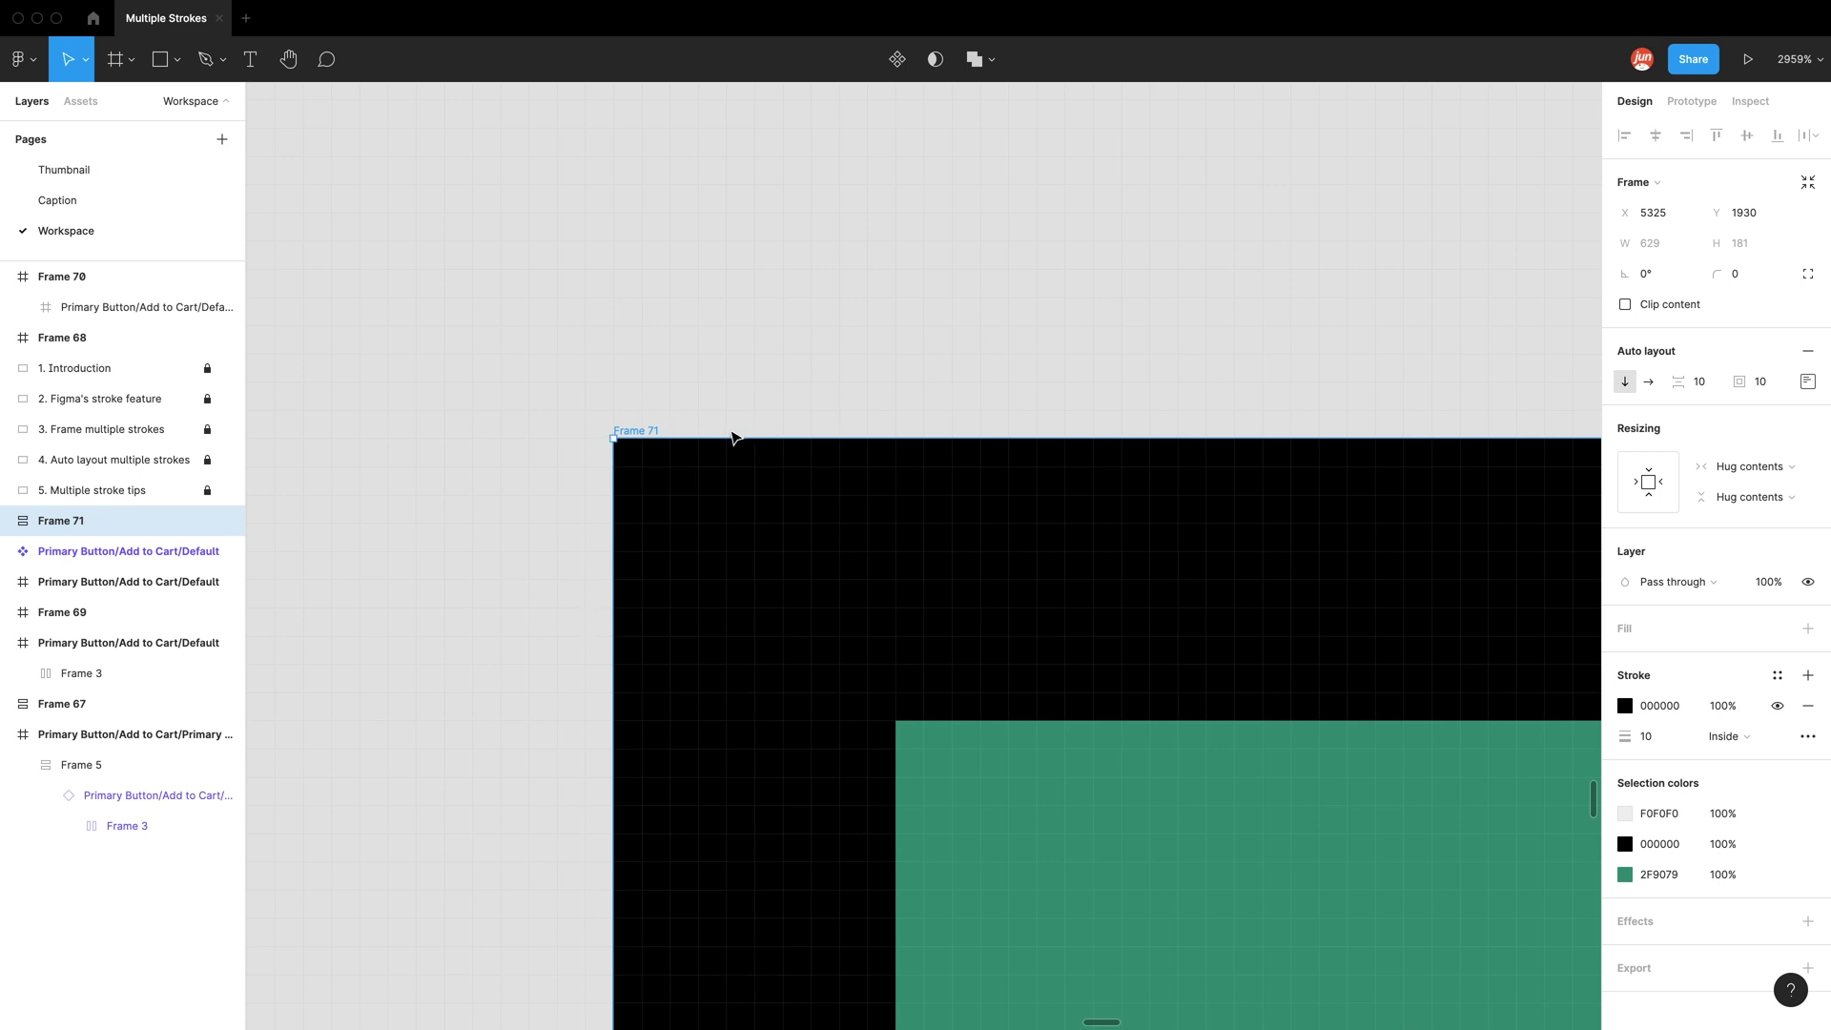
Extend the frame's top and left edges outward to 632 × 185 and align its stroke outside
left_click_drag(728, 439, 732, 326)
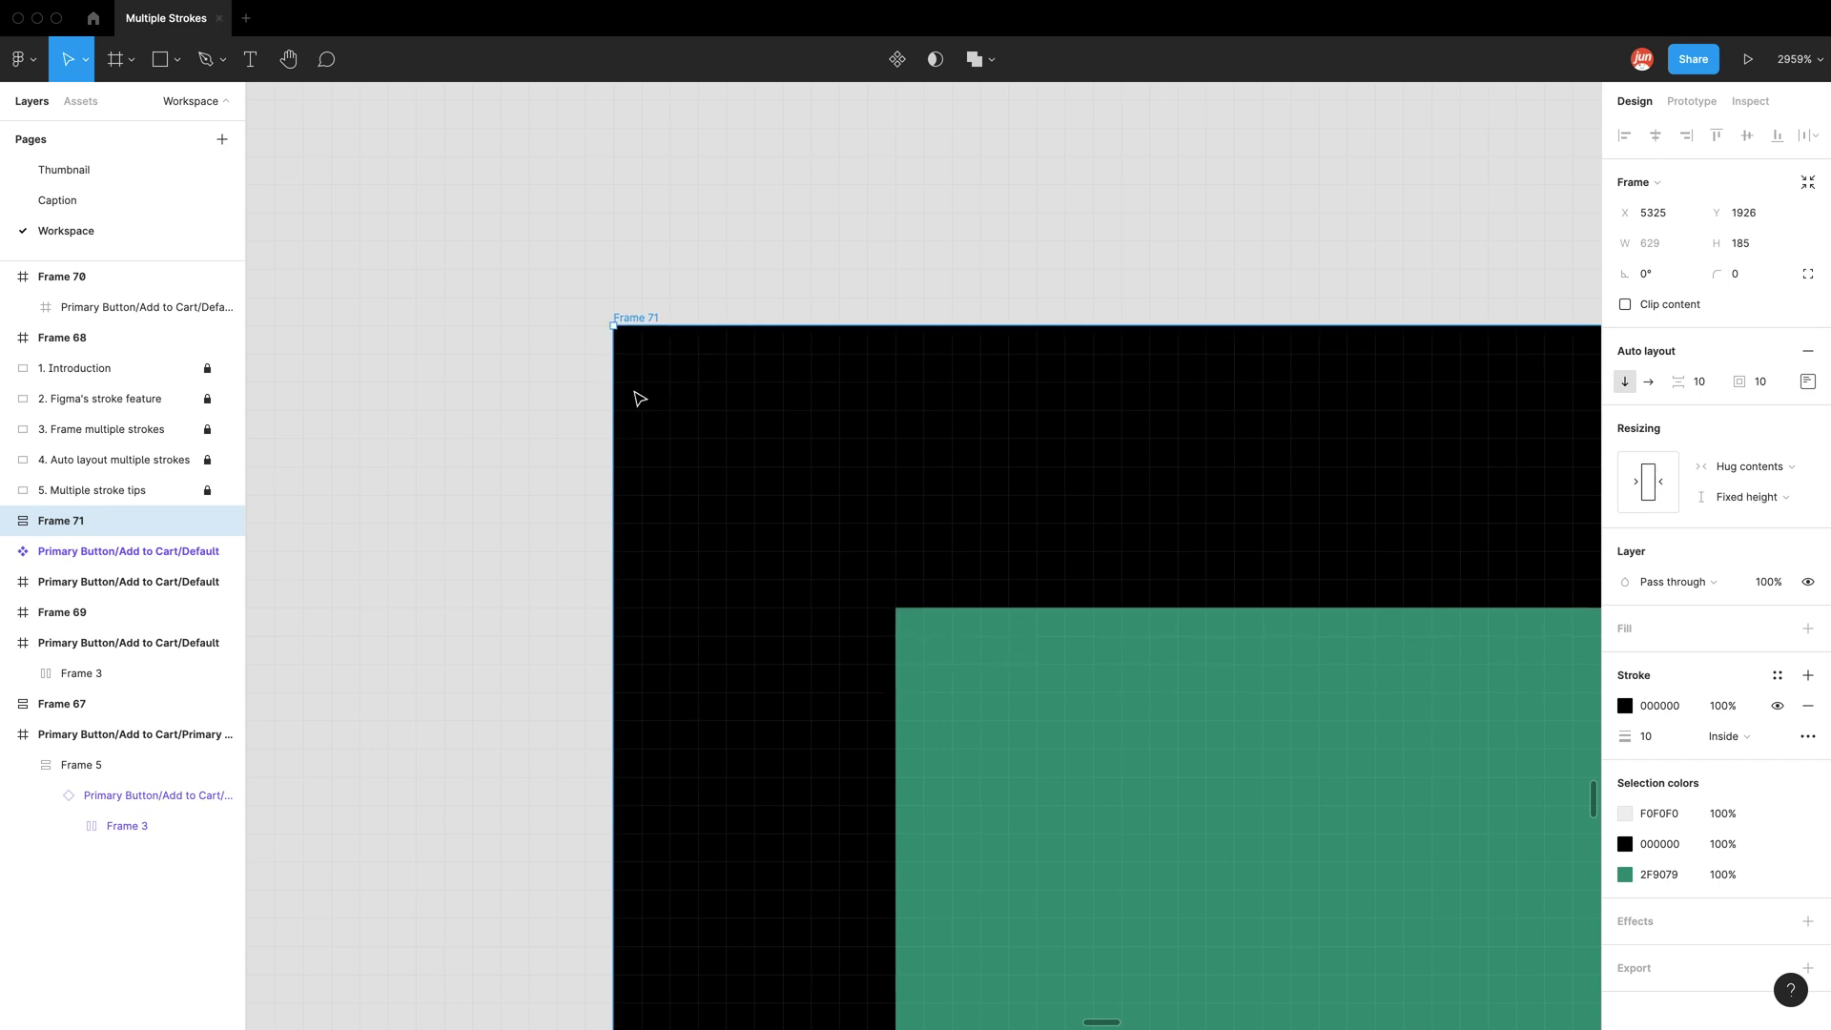
left_click_drag(612, 394, 530, 395)
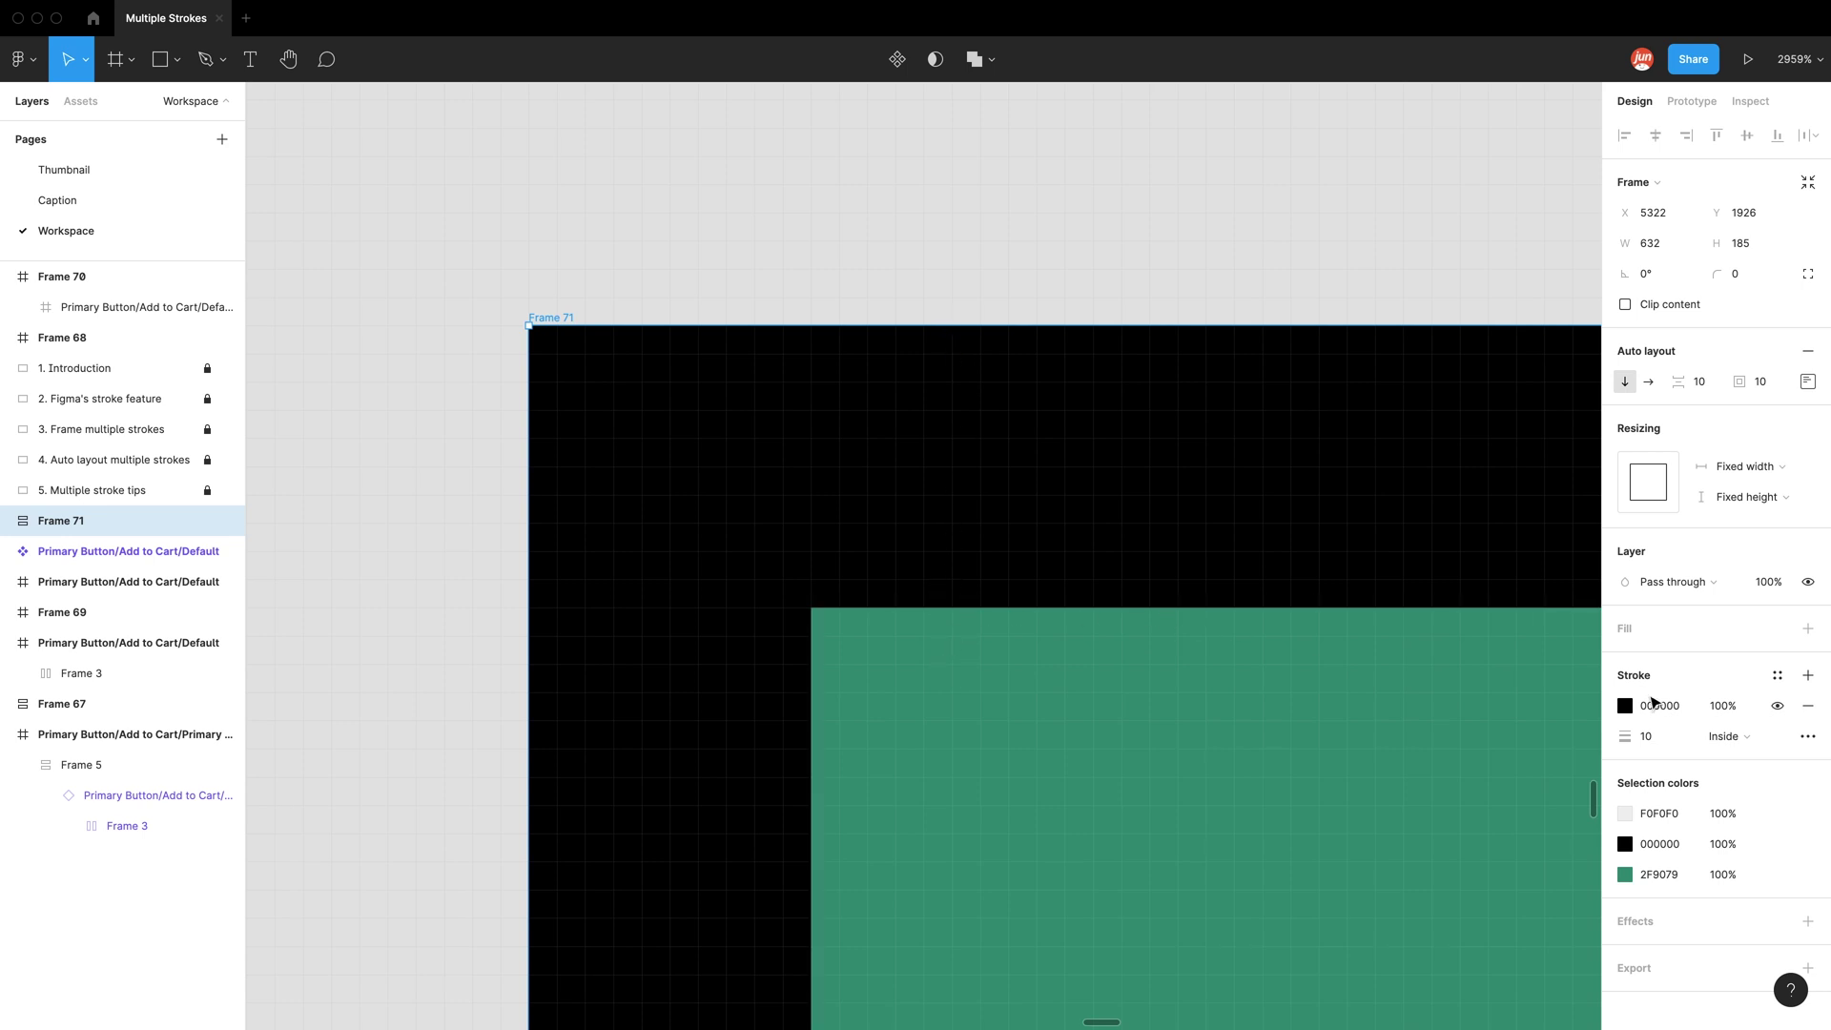
left_click(1728, 736)
left_click(1736, 757)
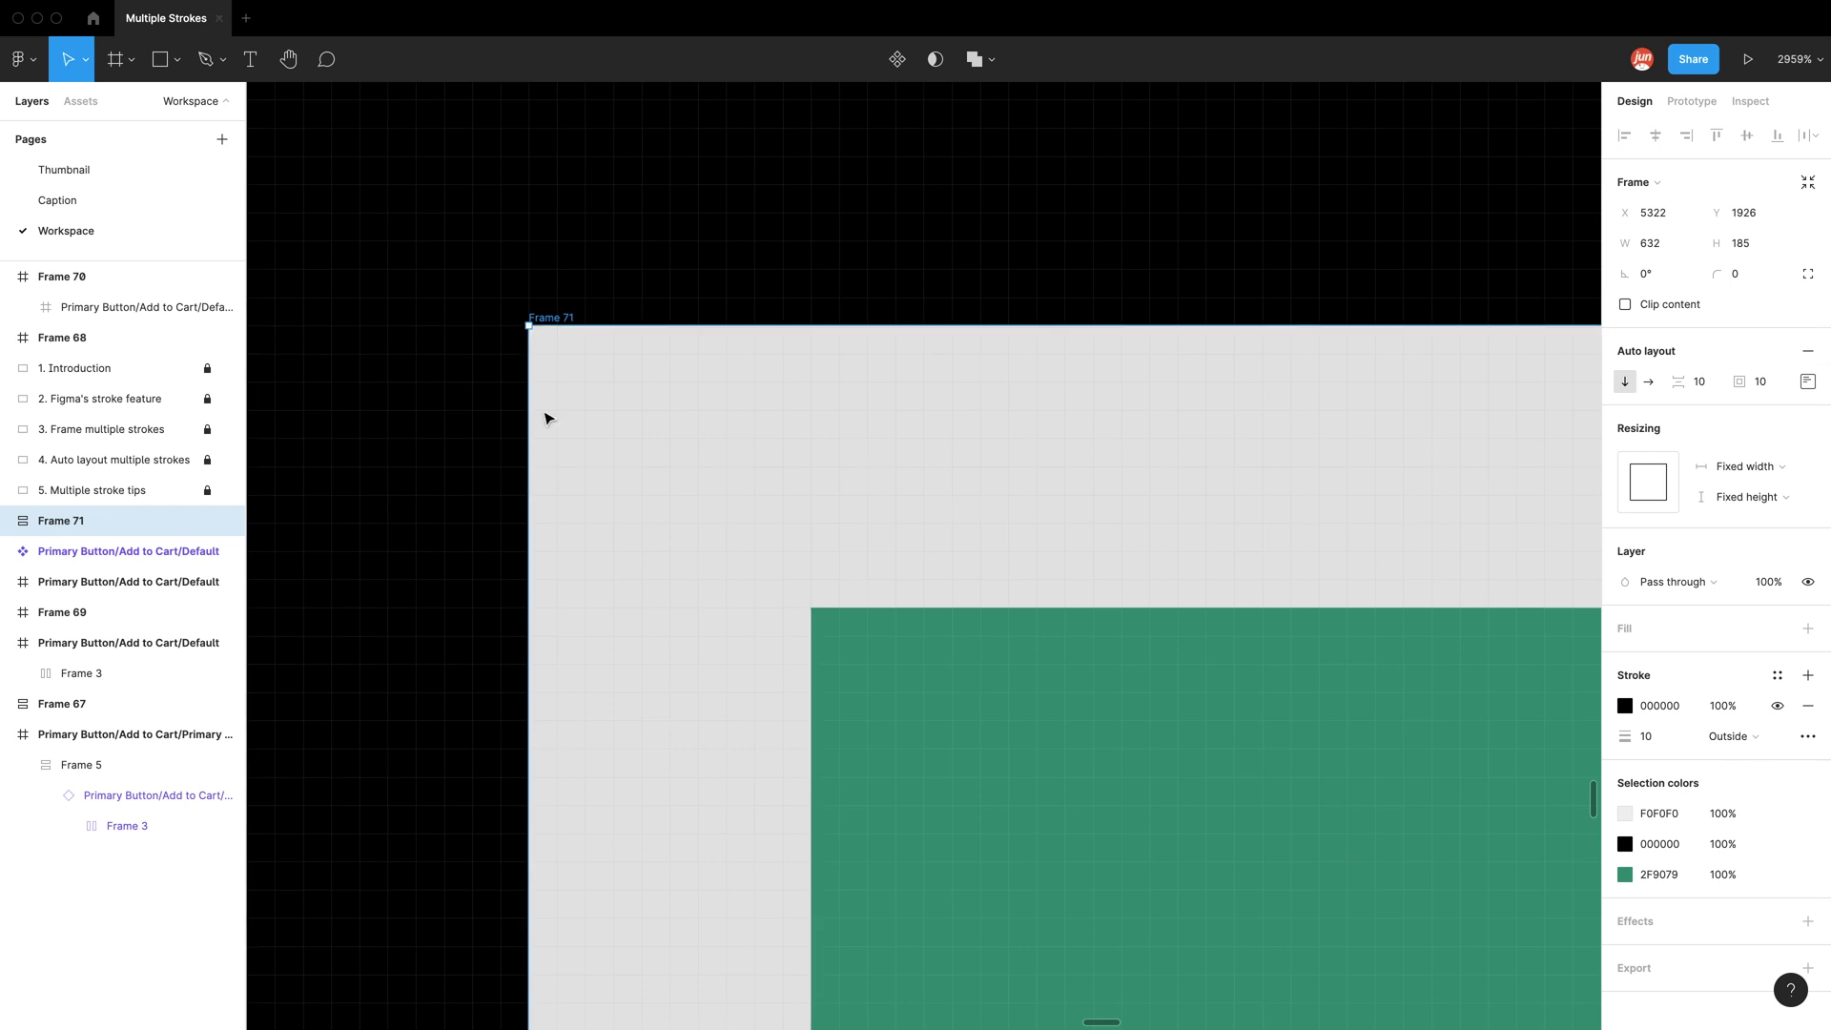
Shrink the frame from its top-left corner to 627 × 180
left_click_drag(567, 357, 679, 467)
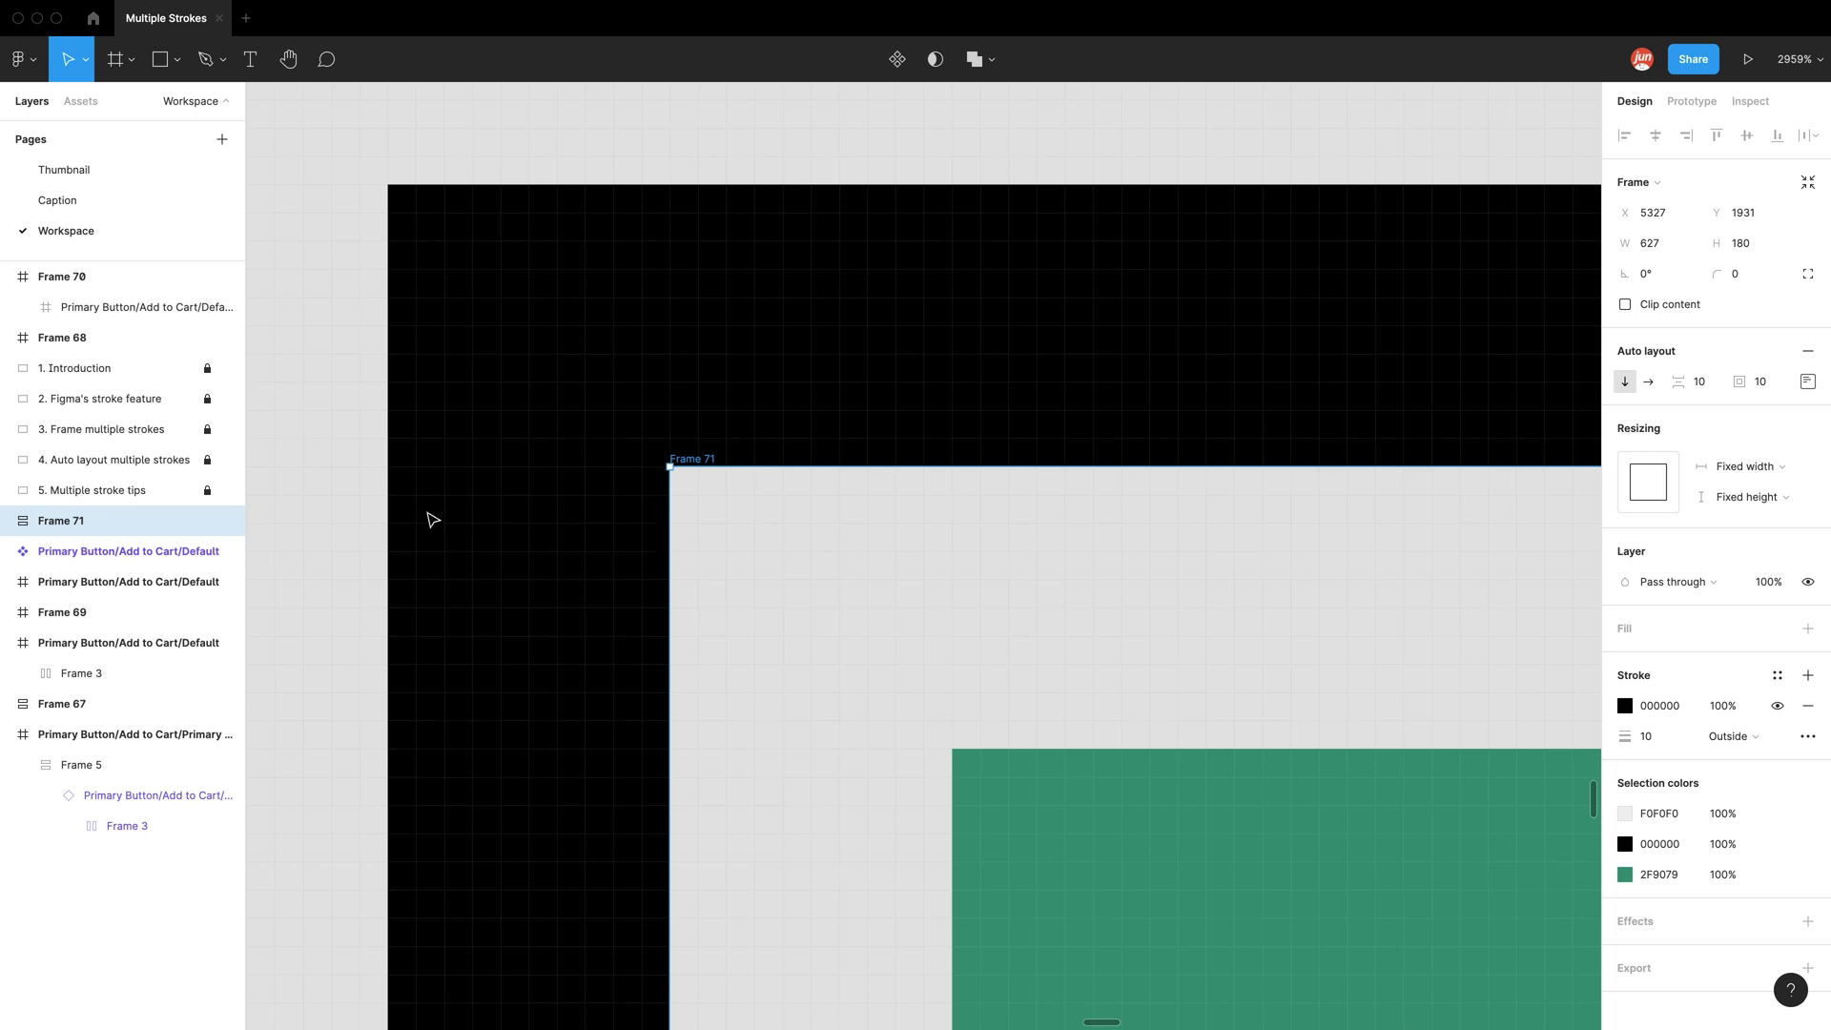
scroll(491, 503, "down", 10)
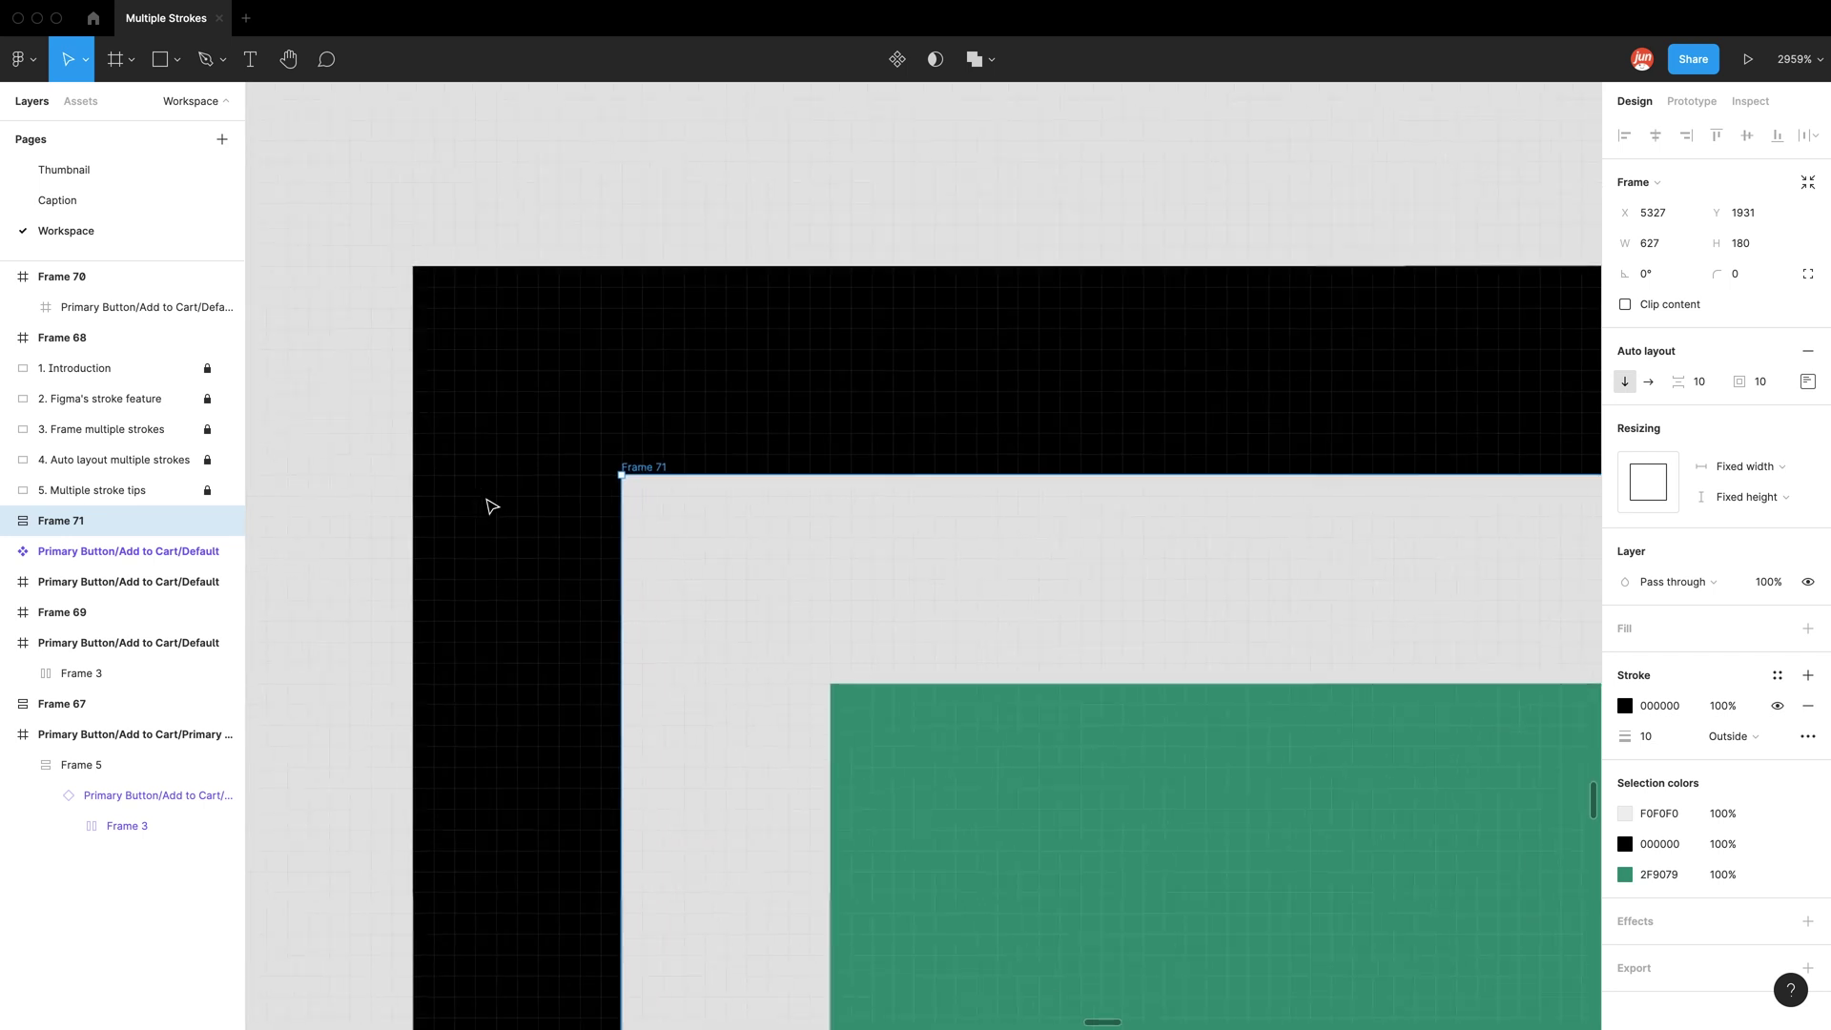
Draw a 29 × 18 rectangle above the frame and move the frame so its left edge aligns with the rectangle's
left_click(161, 59)
left_click_drag(790, 167, 535, 325)
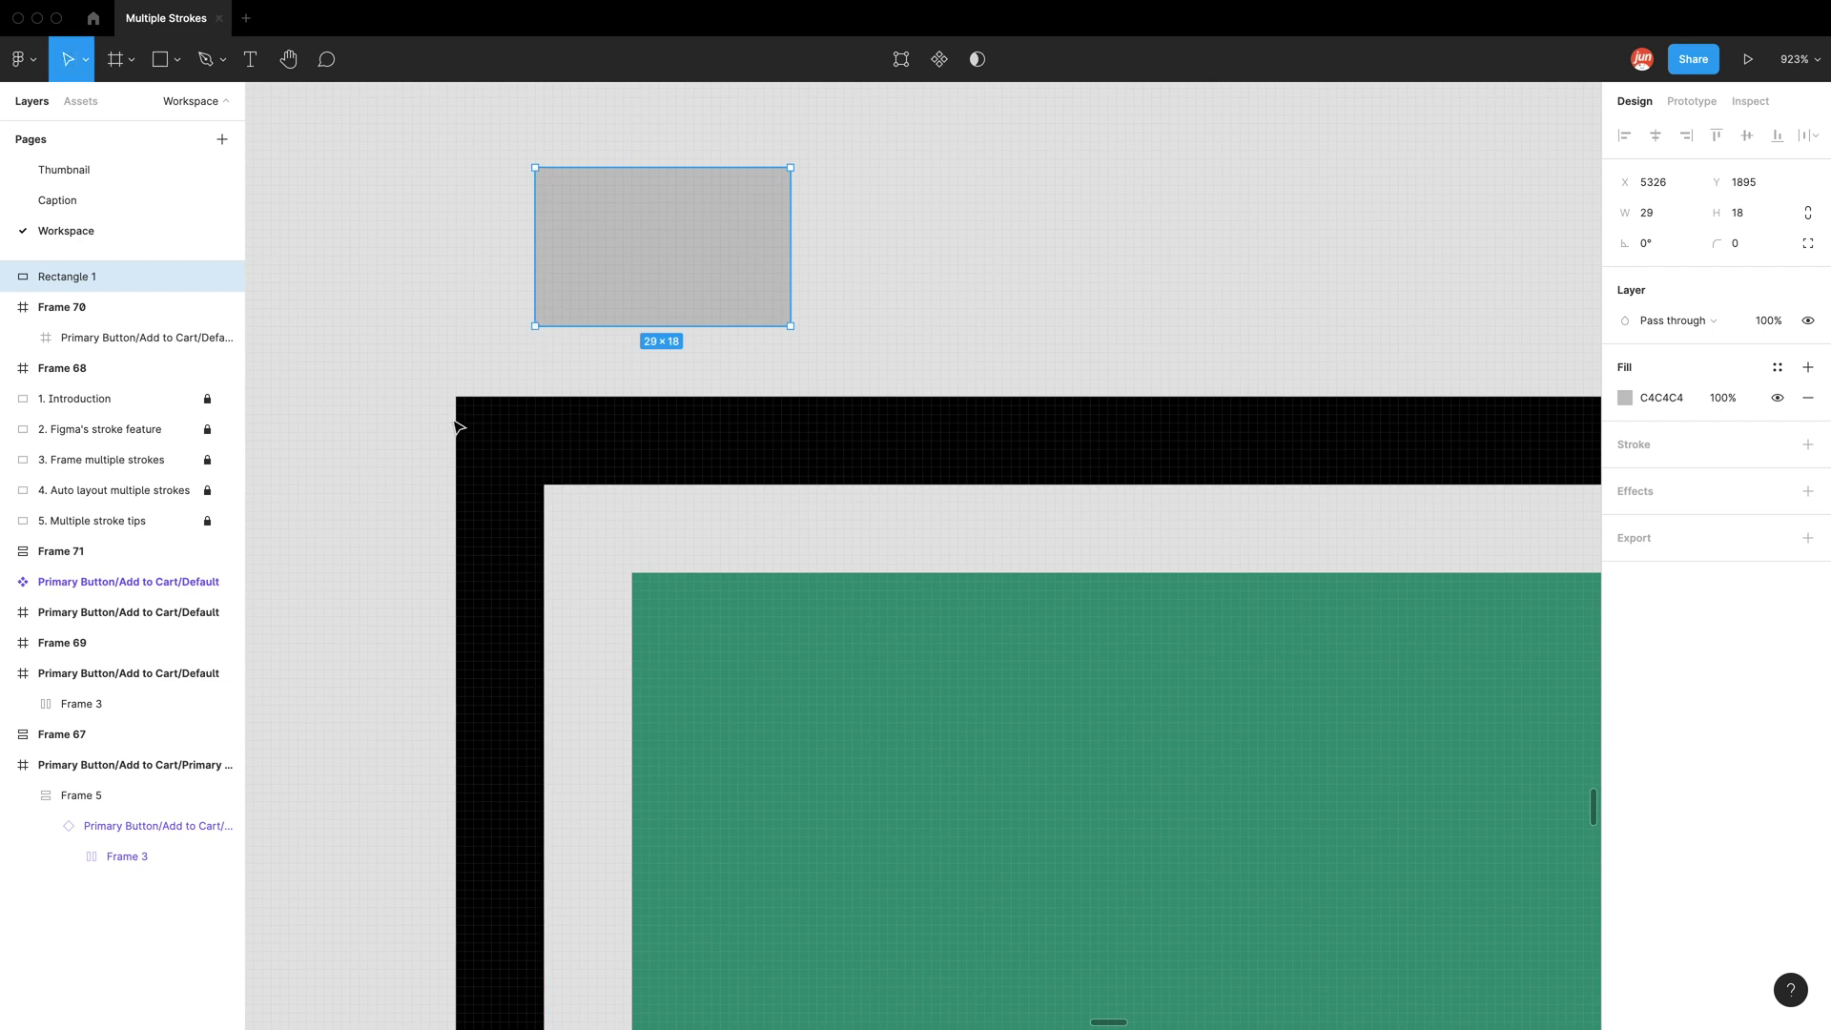
left_click(523, 383)
mouse_move(569, 486)
left_mouse_down()
mouse_move(668, 475)
mouse_move(548, 459)
left_mouse_up()
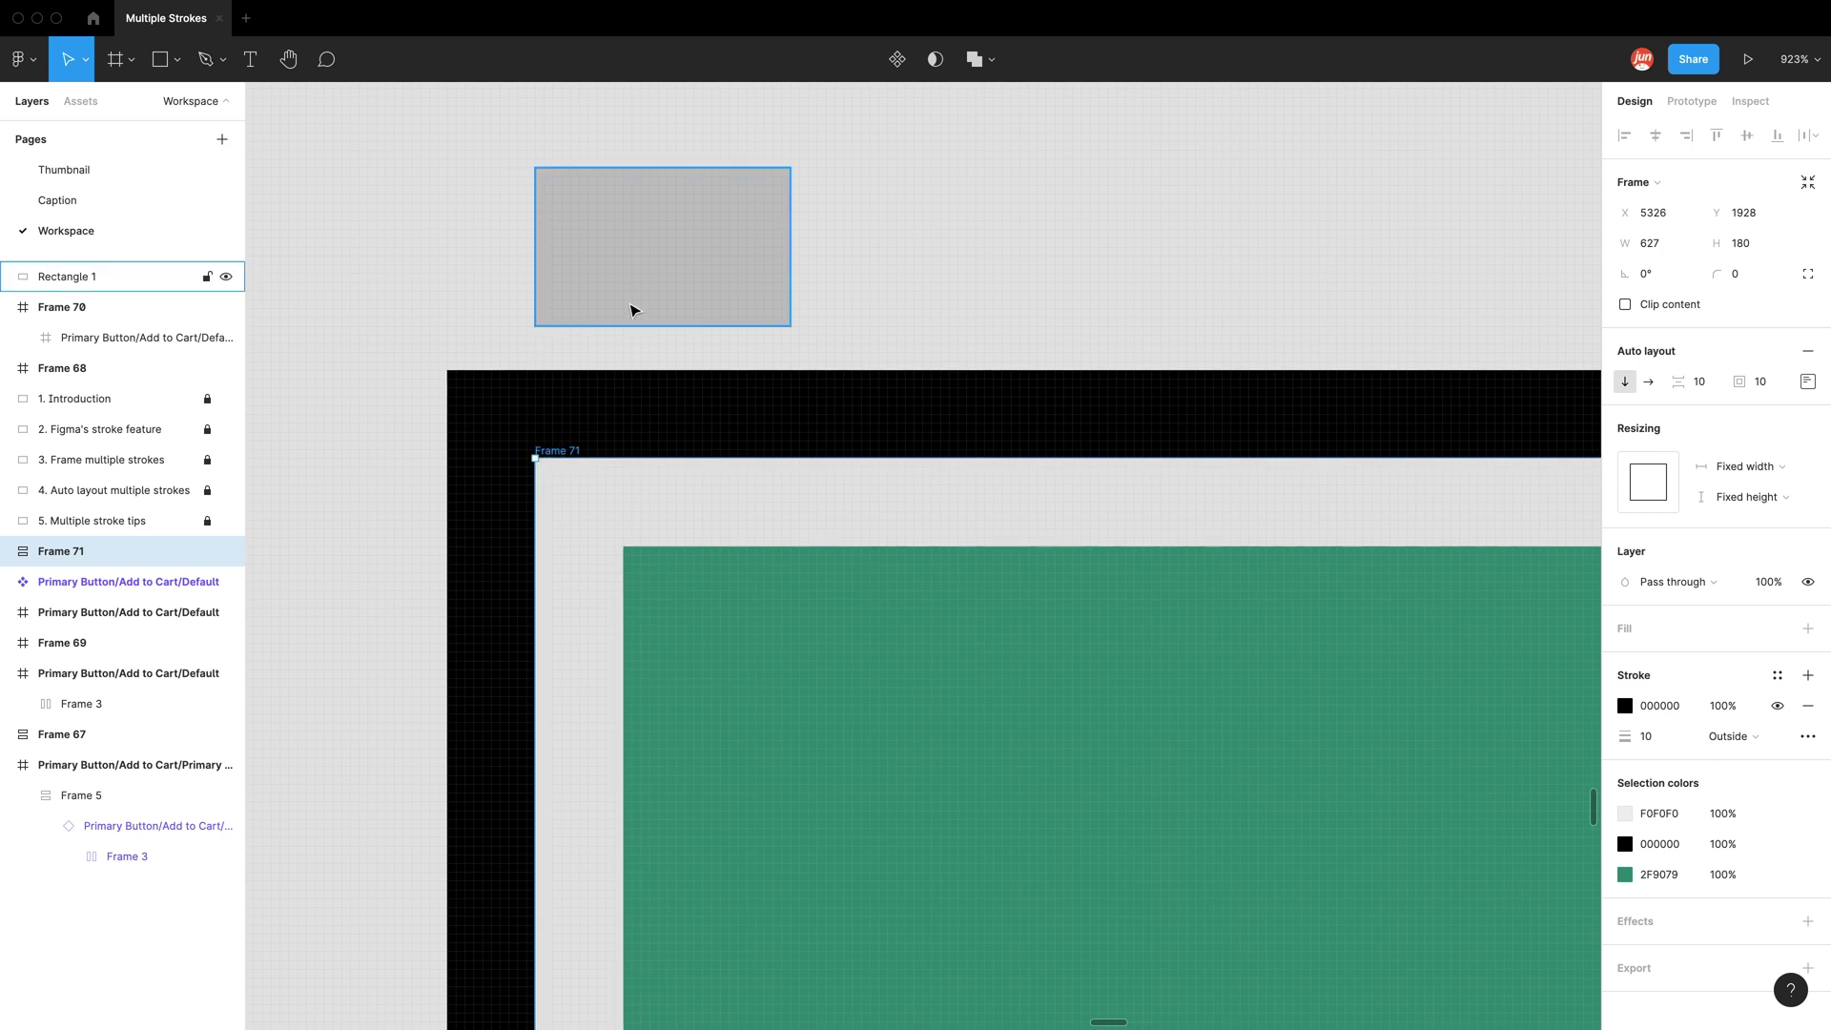
Delete the small grey rectangle above the frame and select the auto layout frame again
left_click(634, 311)
key("Delete")
left_click(565, 456)
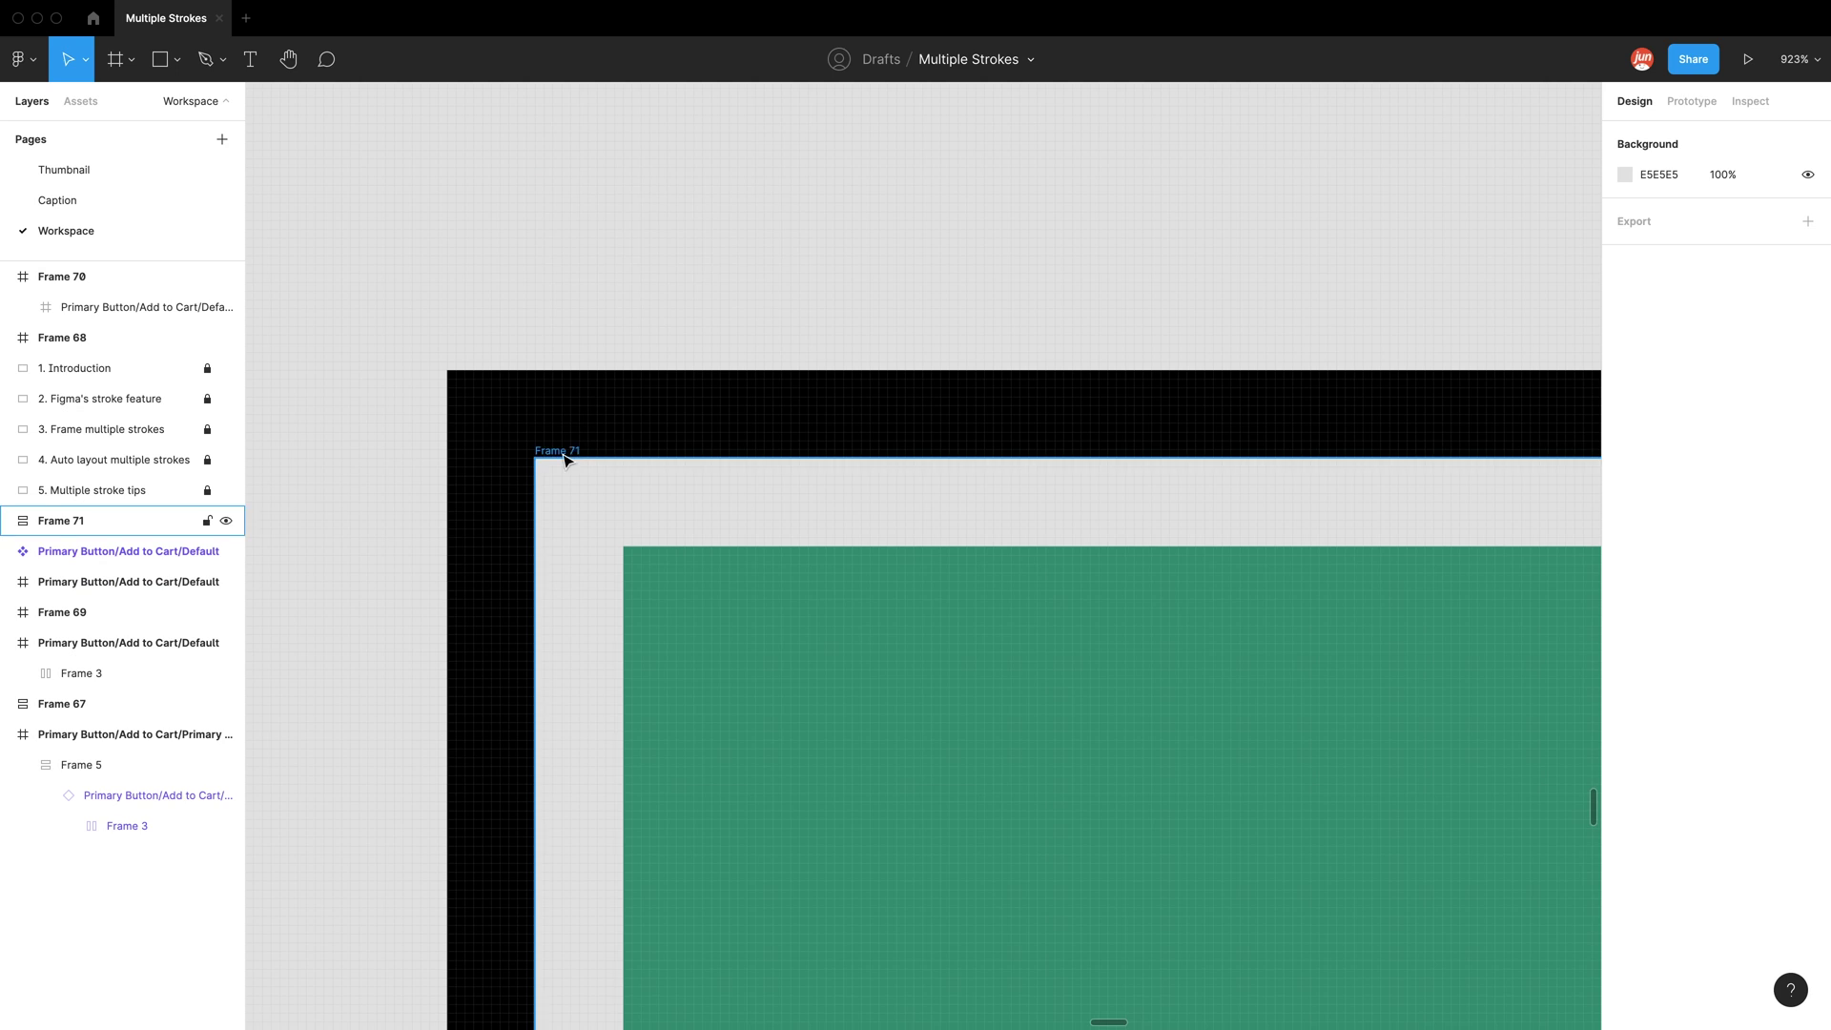
Change the auto layout frame's stroke alignment to Inside
scroll(519, 396, "down", 10, "ctrl")
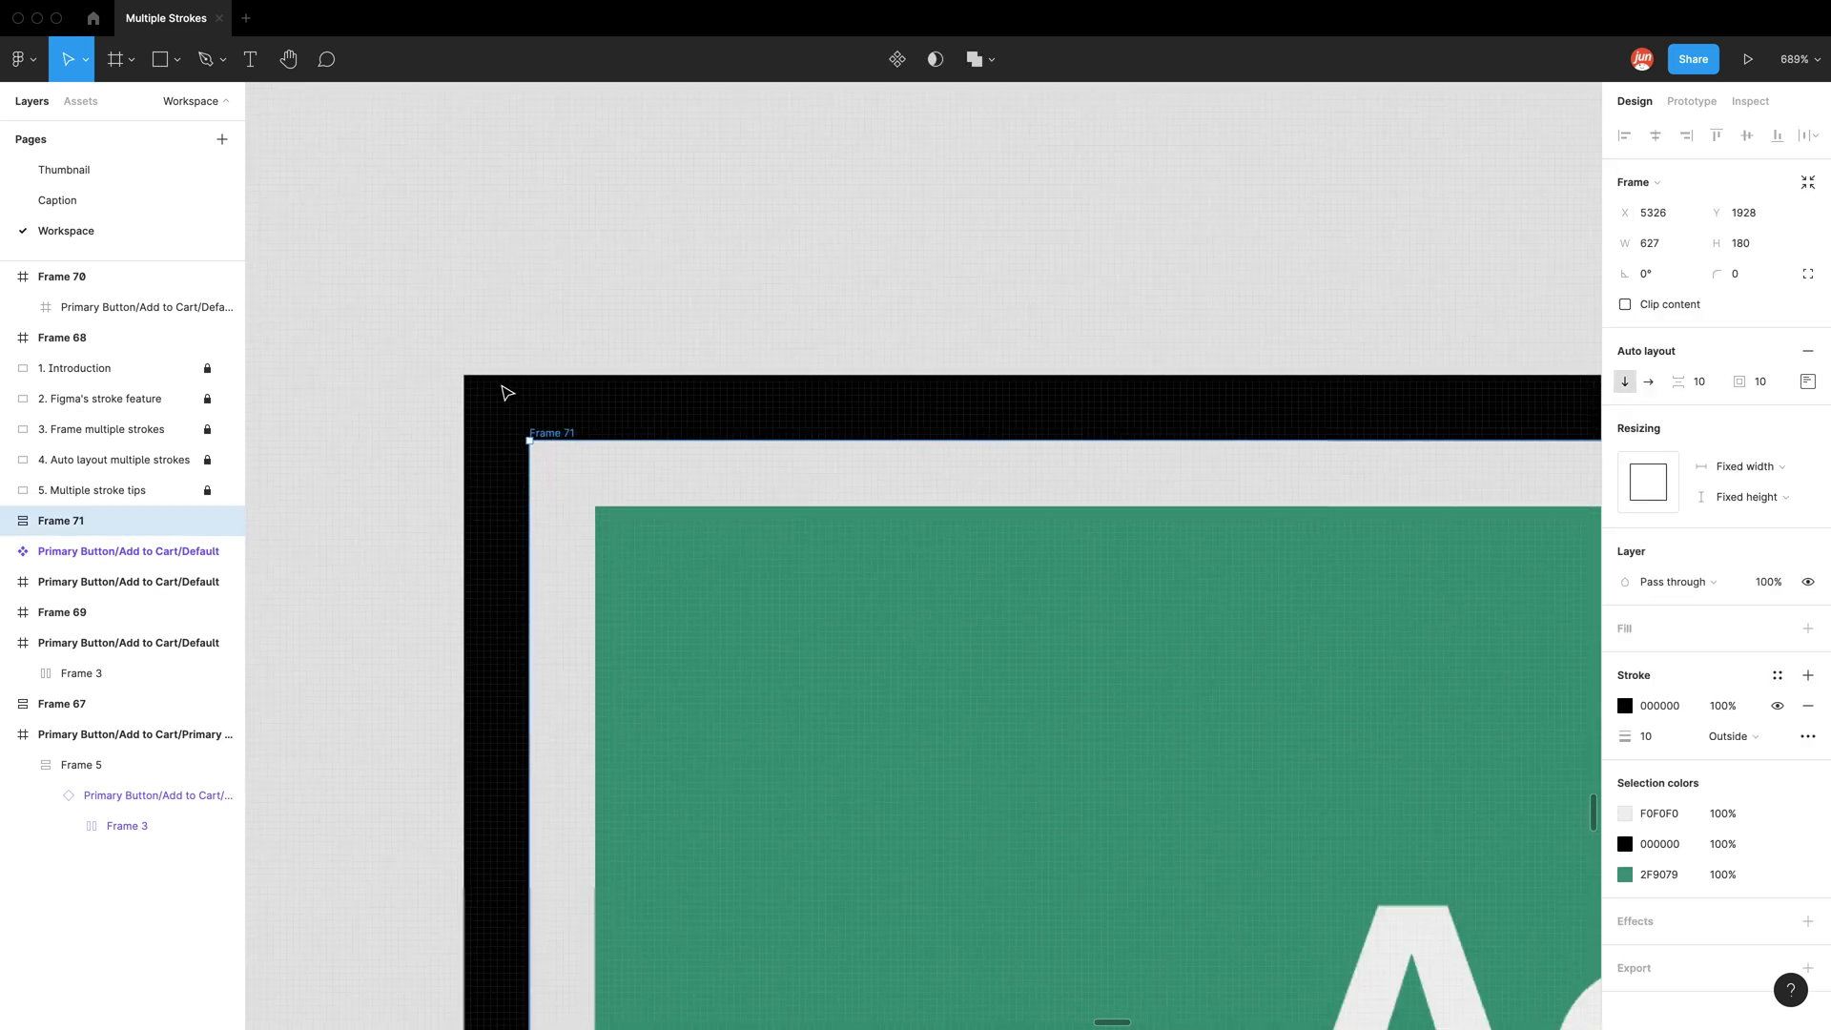
scroll(617, 413, "up", 3, "ctrl")
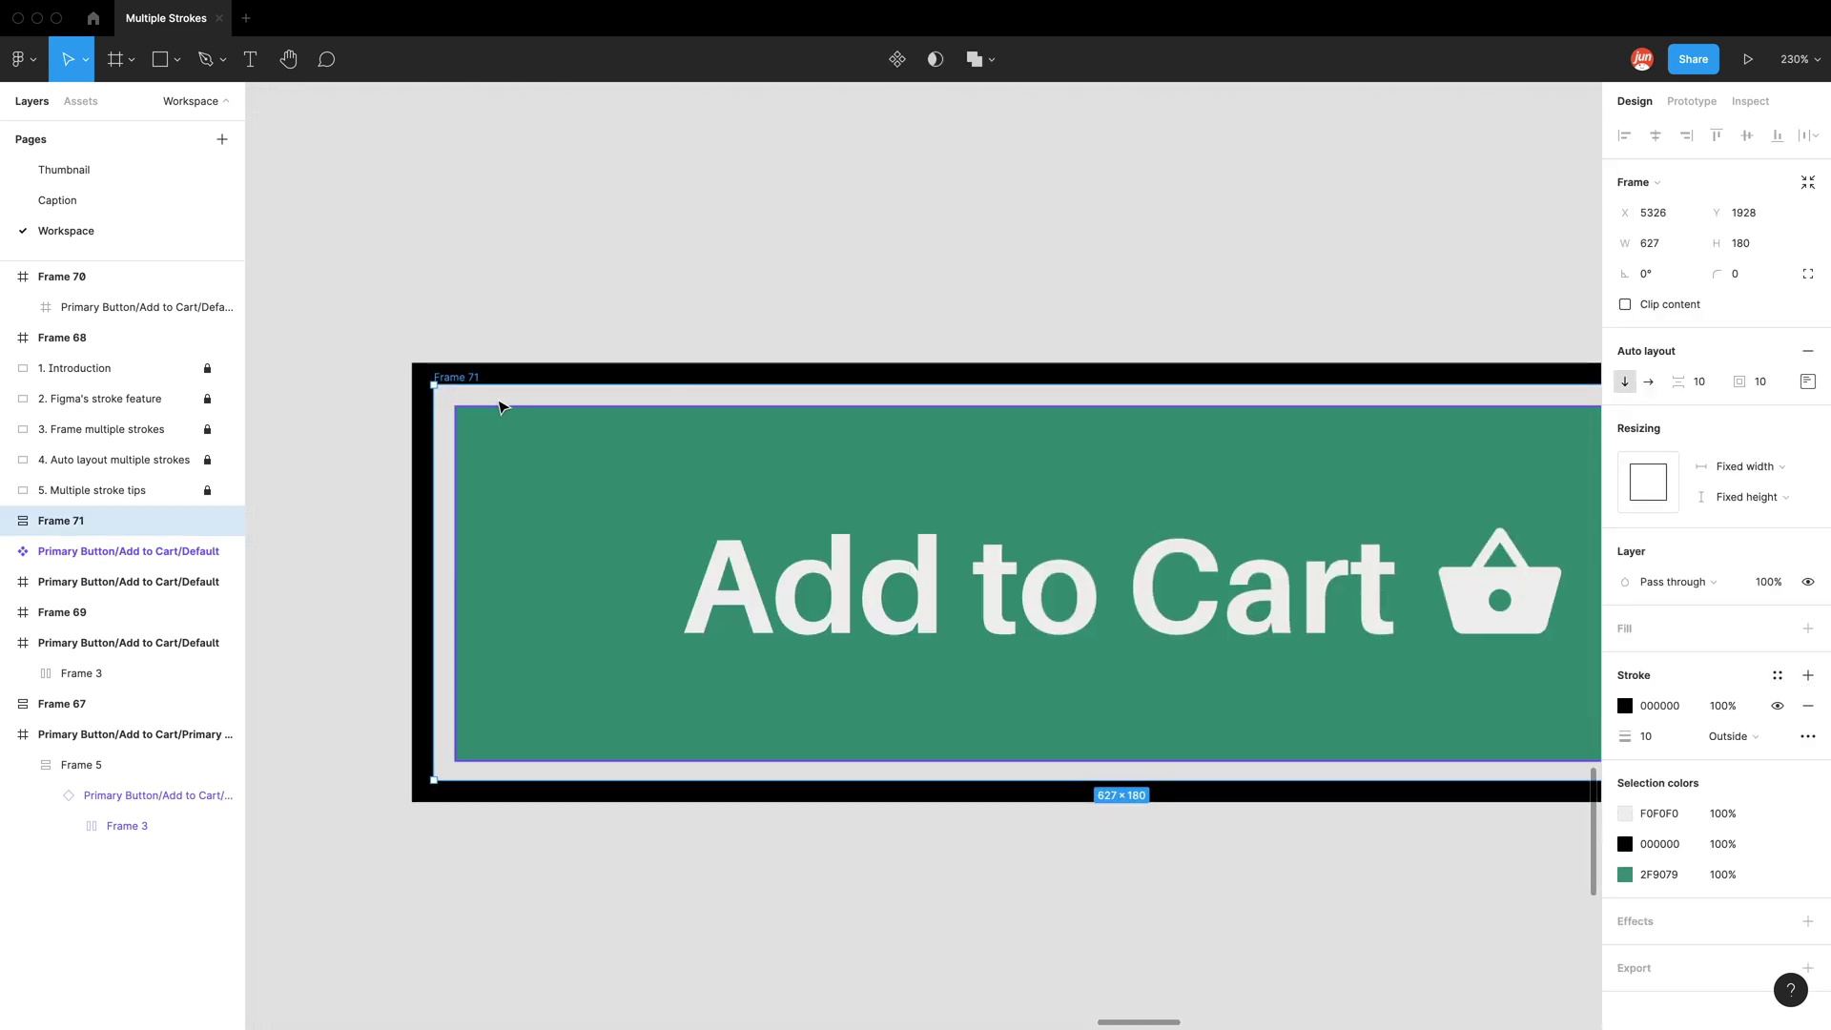
left_click(1753, 735)
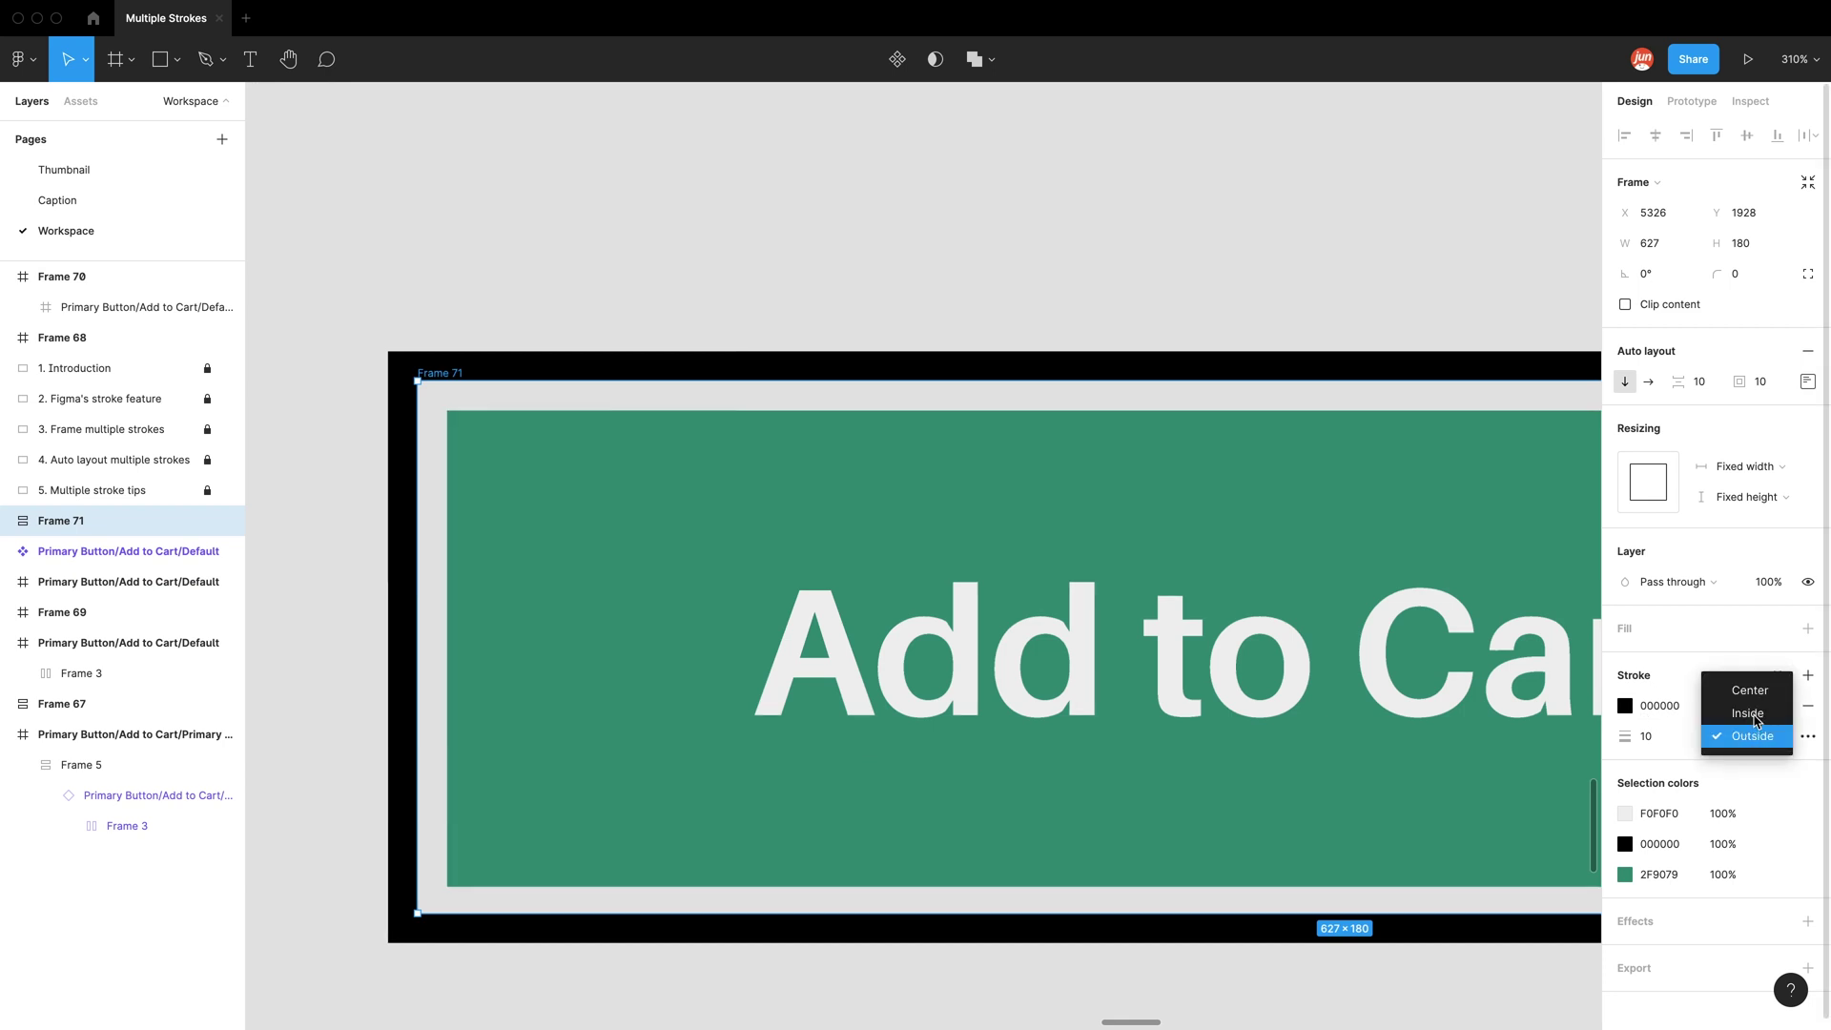
left_click(1753, 713)
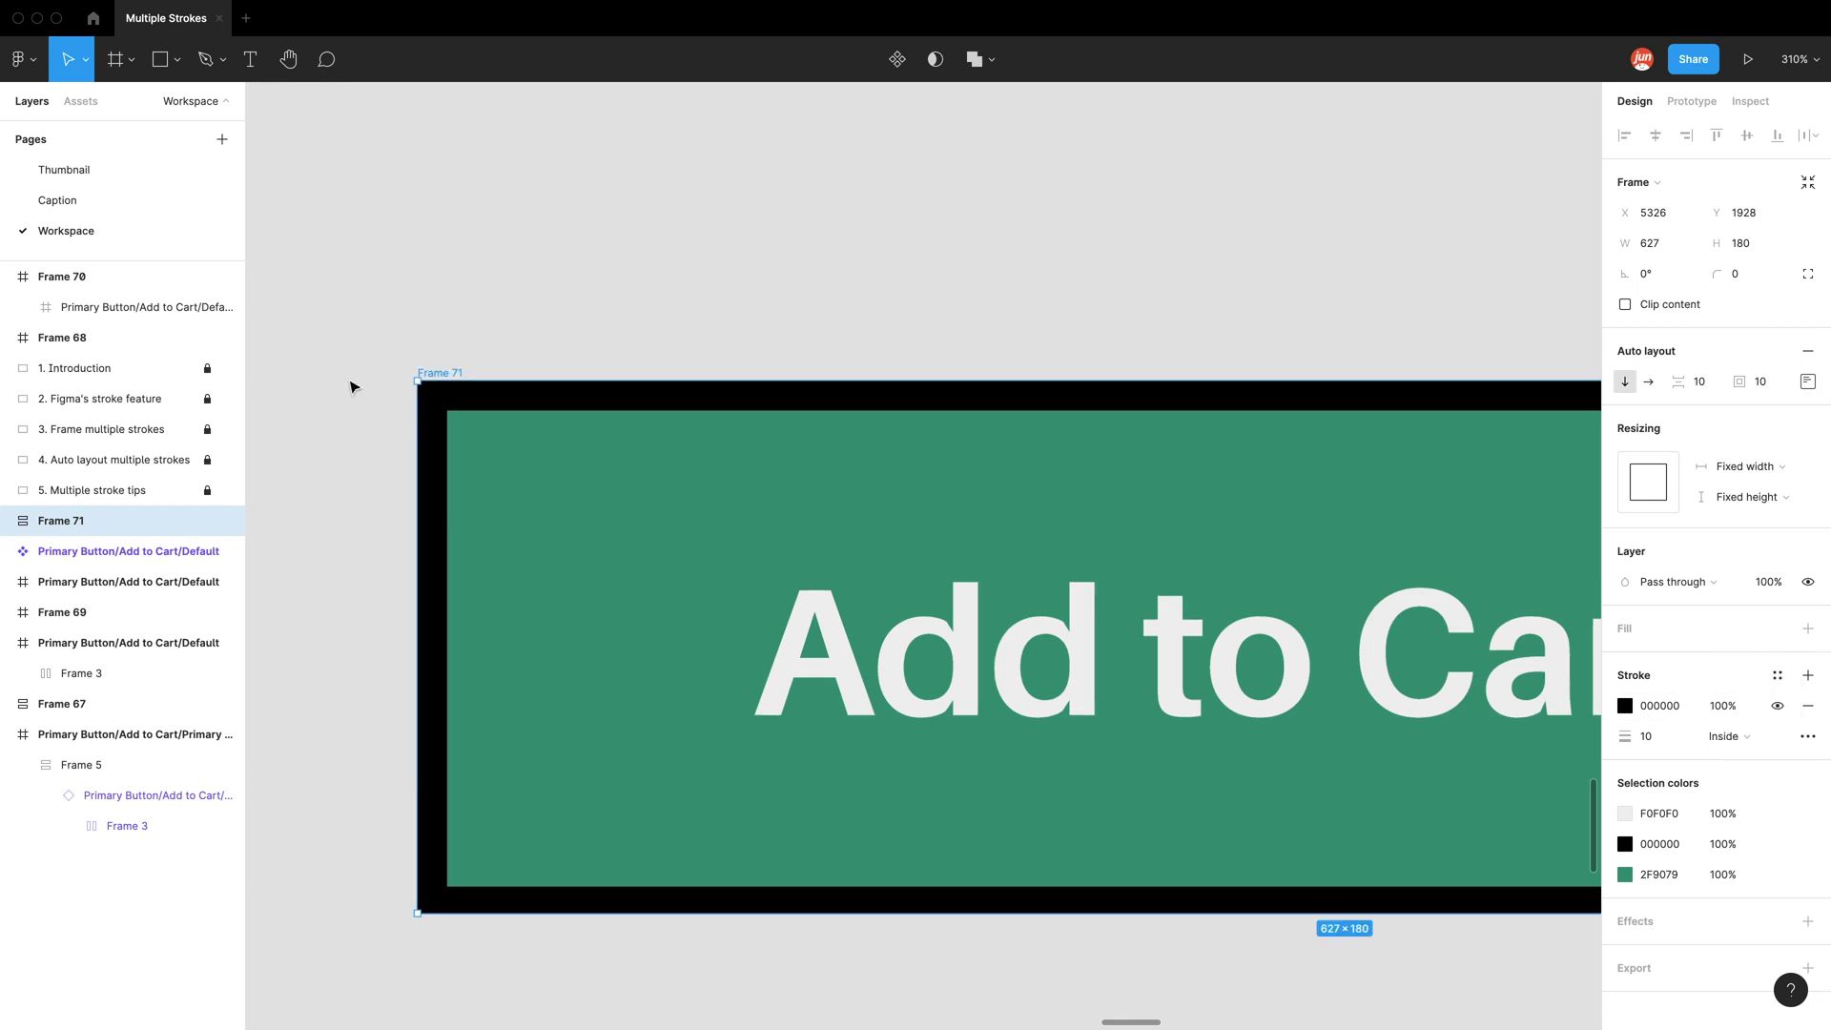
Change the frame's stroke color to the document's blue, 0C98FF, and keep the frame selected
scroll(351, 384, "up", 3, "ctrl")
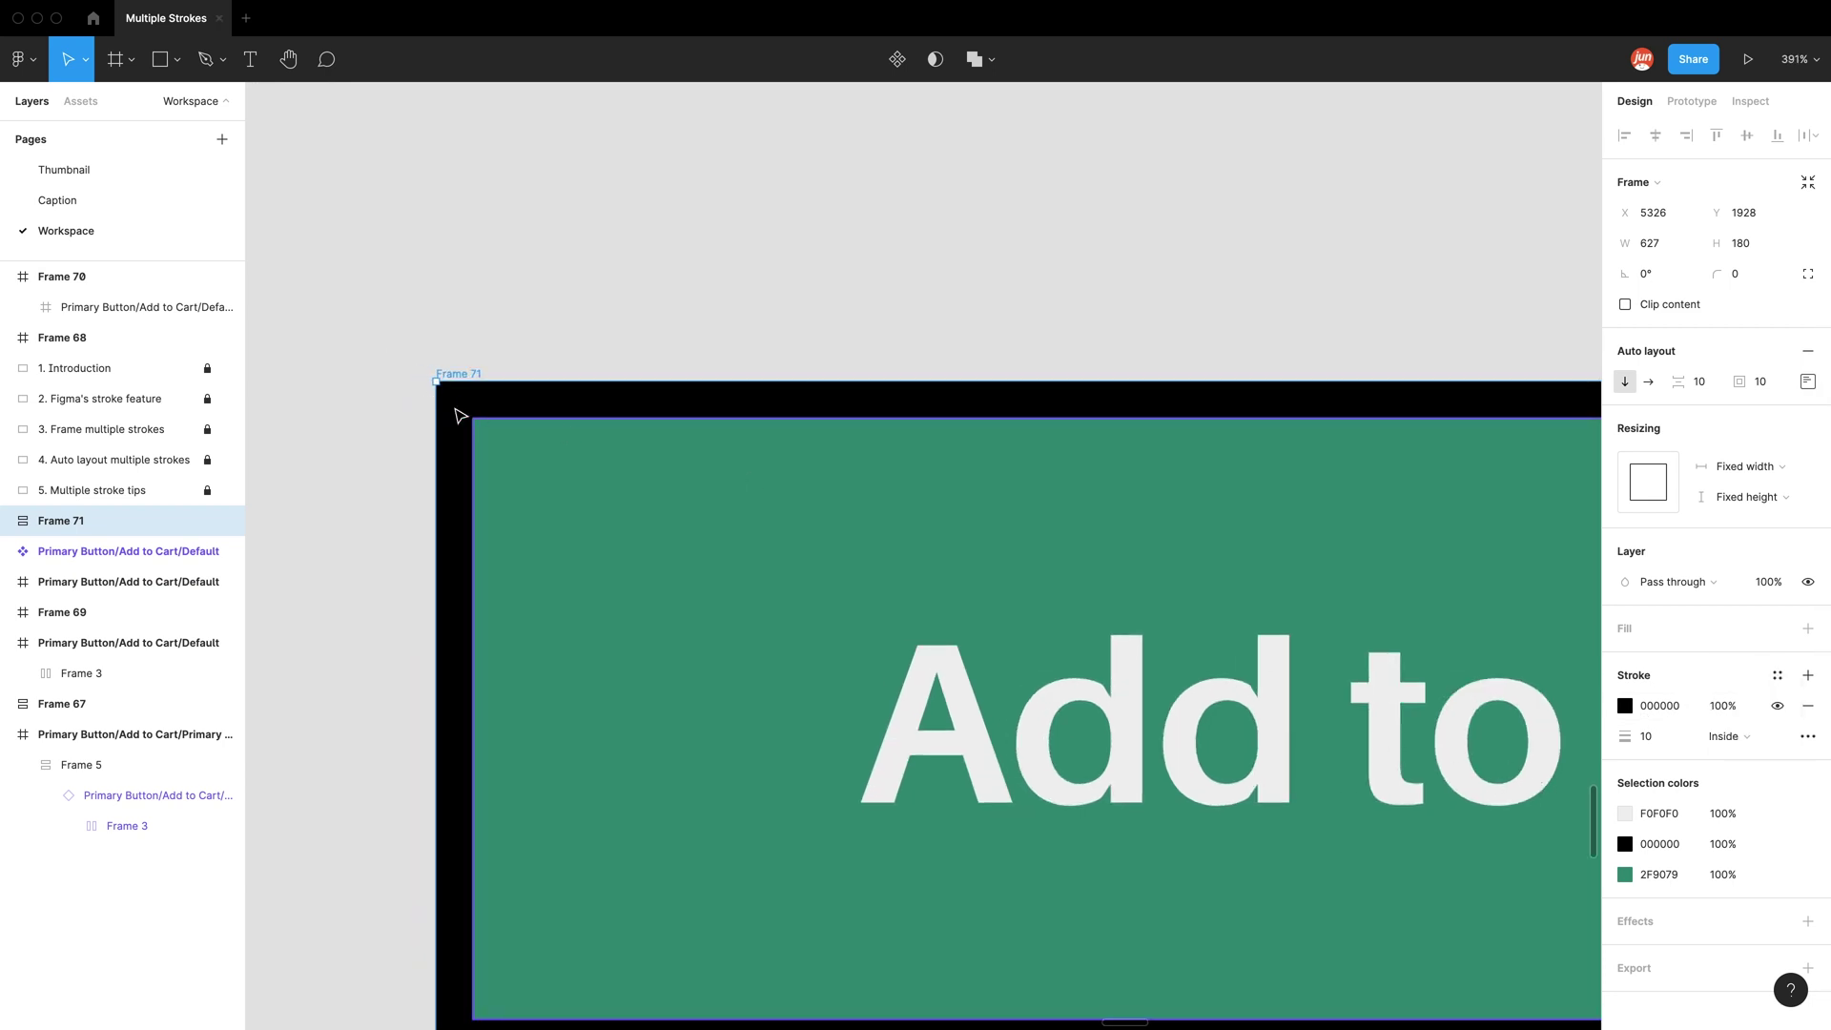
scroll(462, 413, "up", 3, "ctrl")
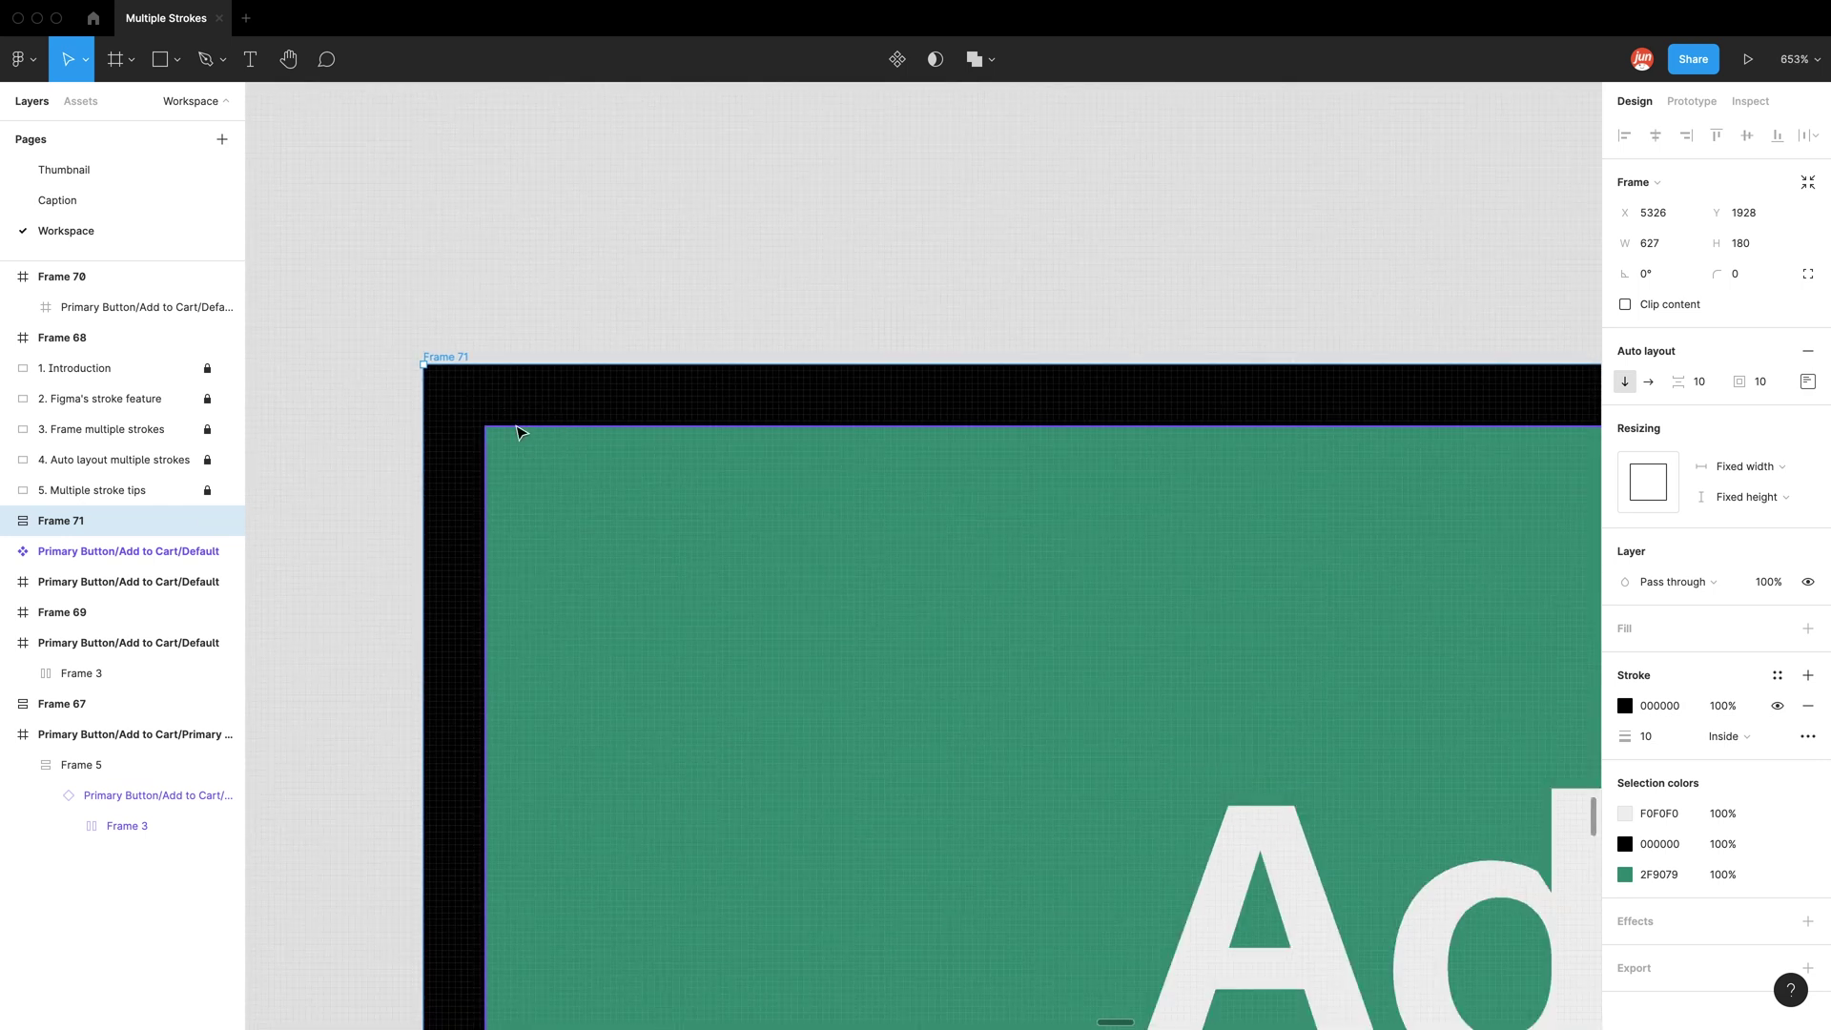
left_click(1625, 705)
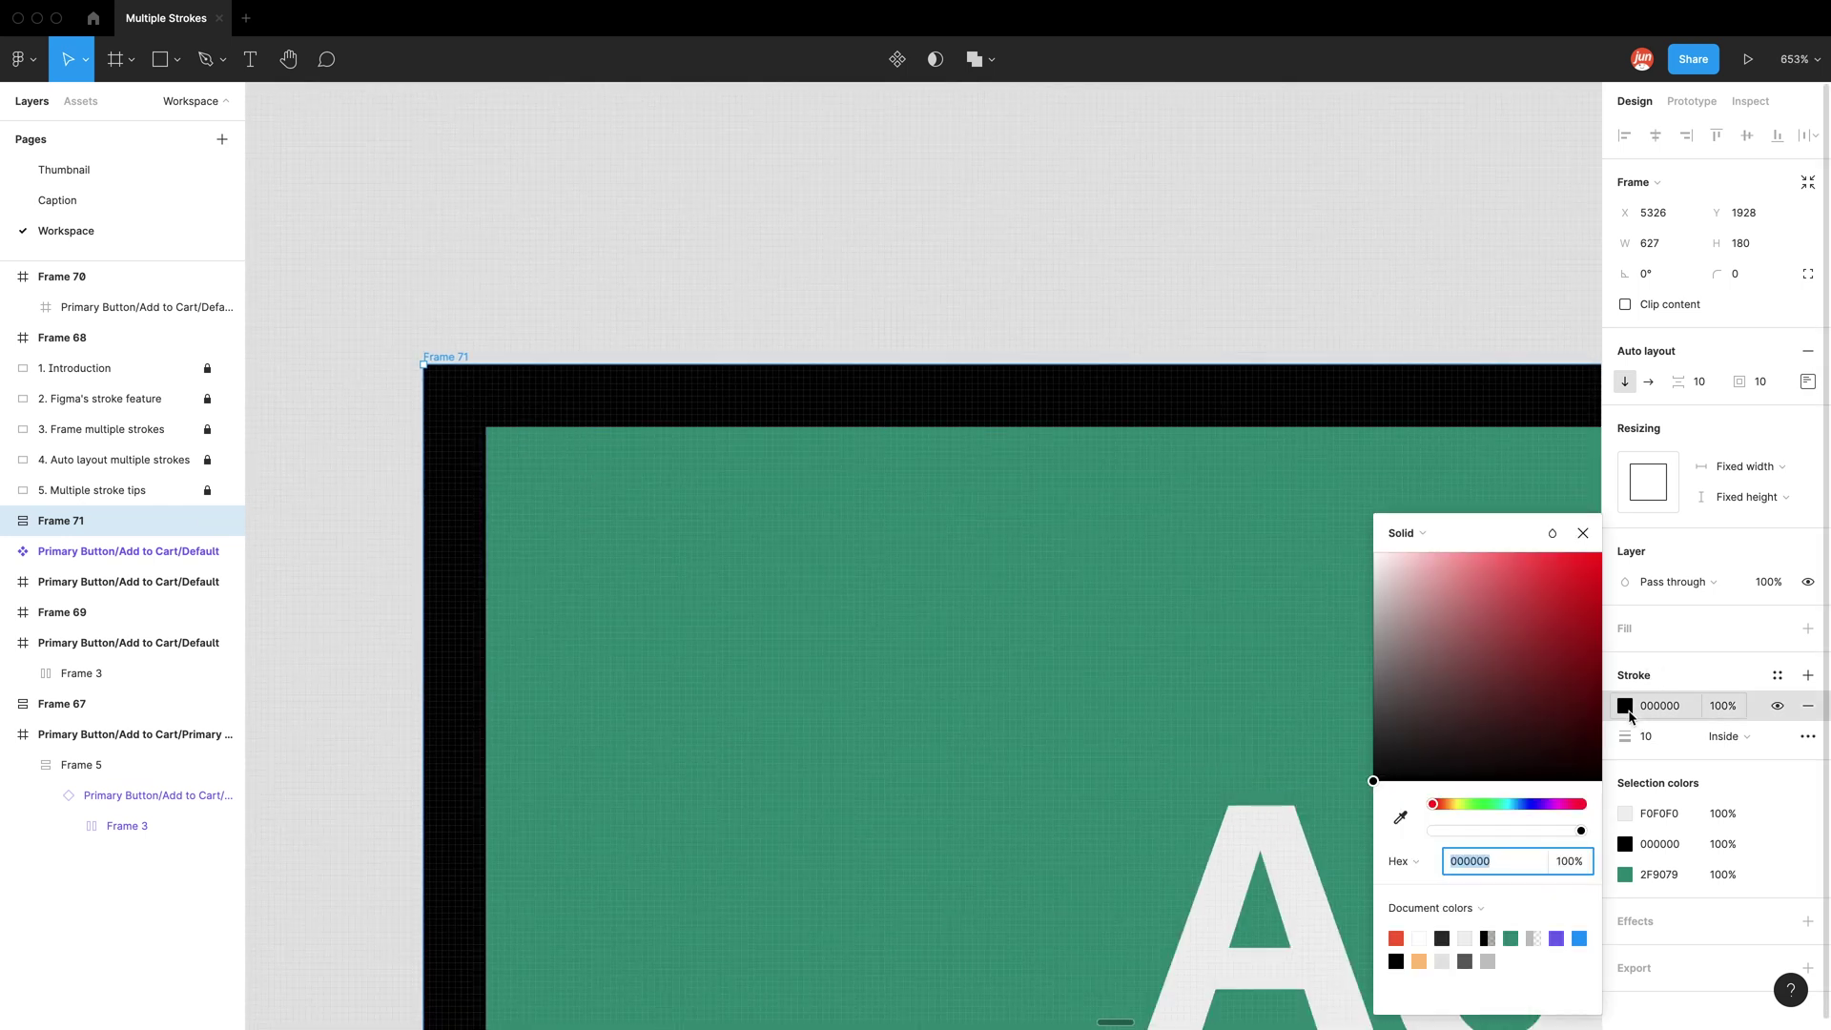
left_click(1580, 940)
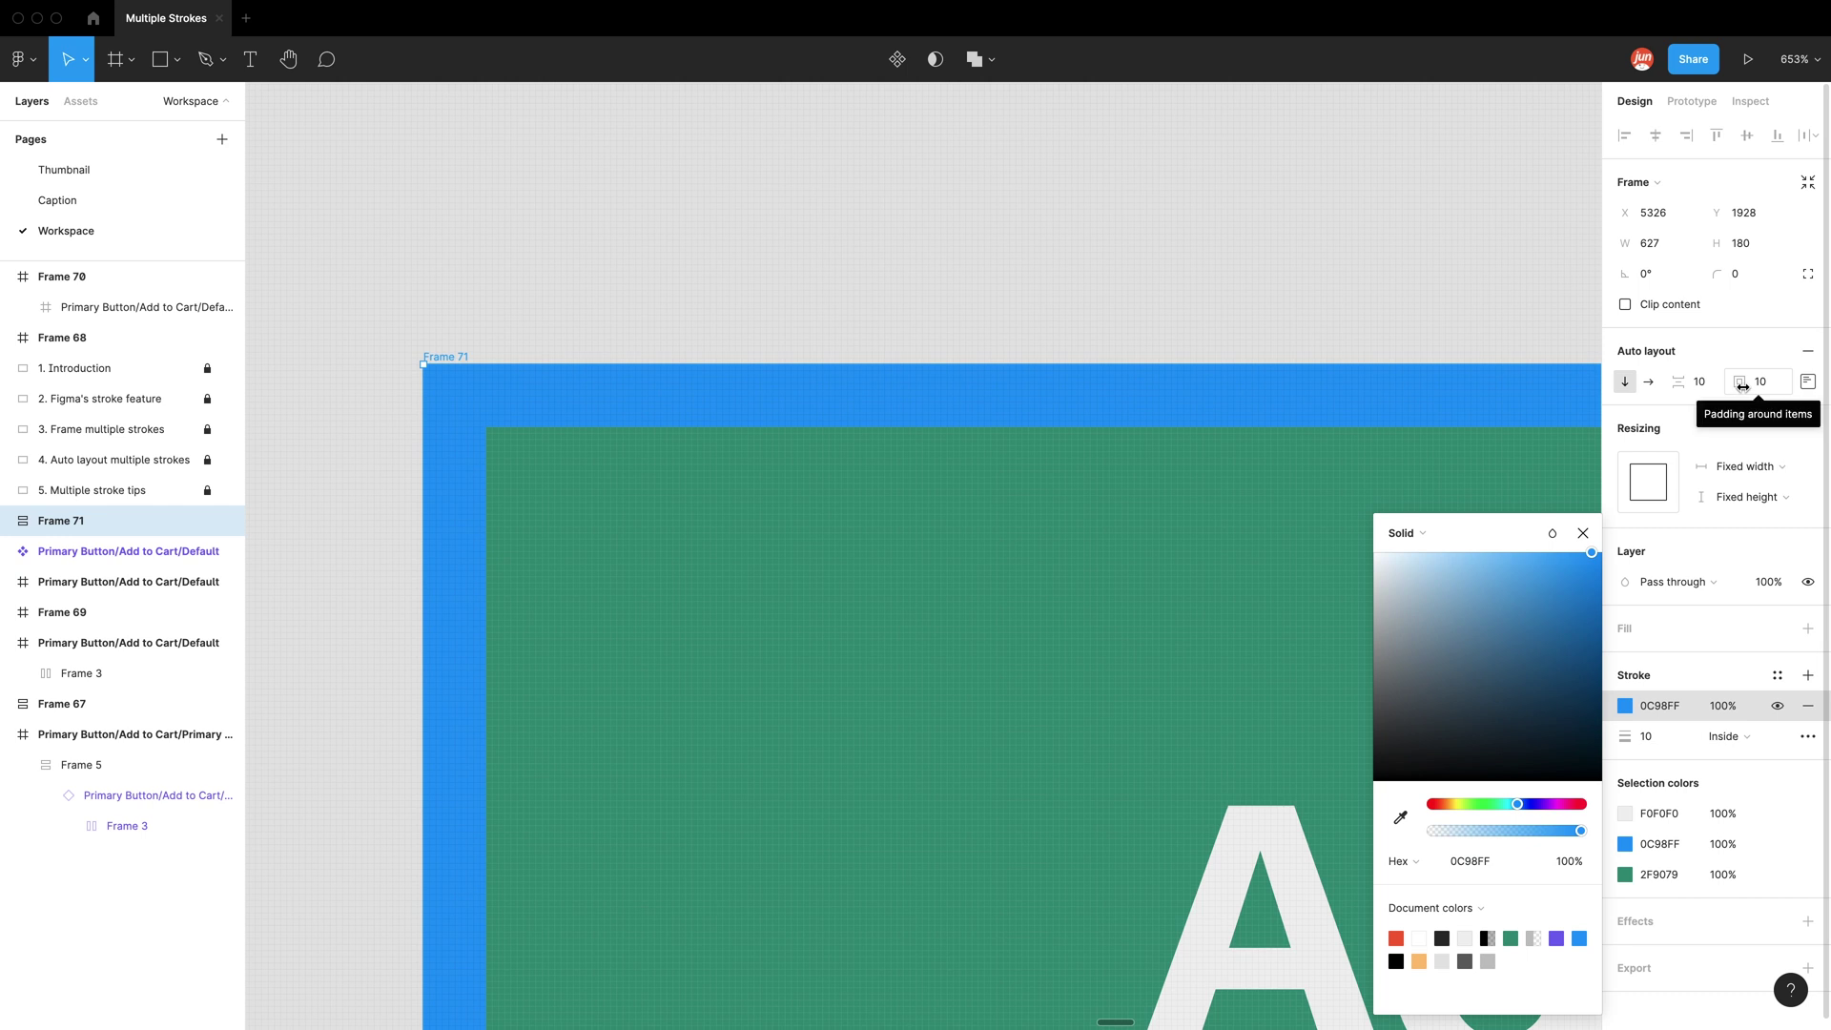
left_click(472, 309)
left_click(447, 361)
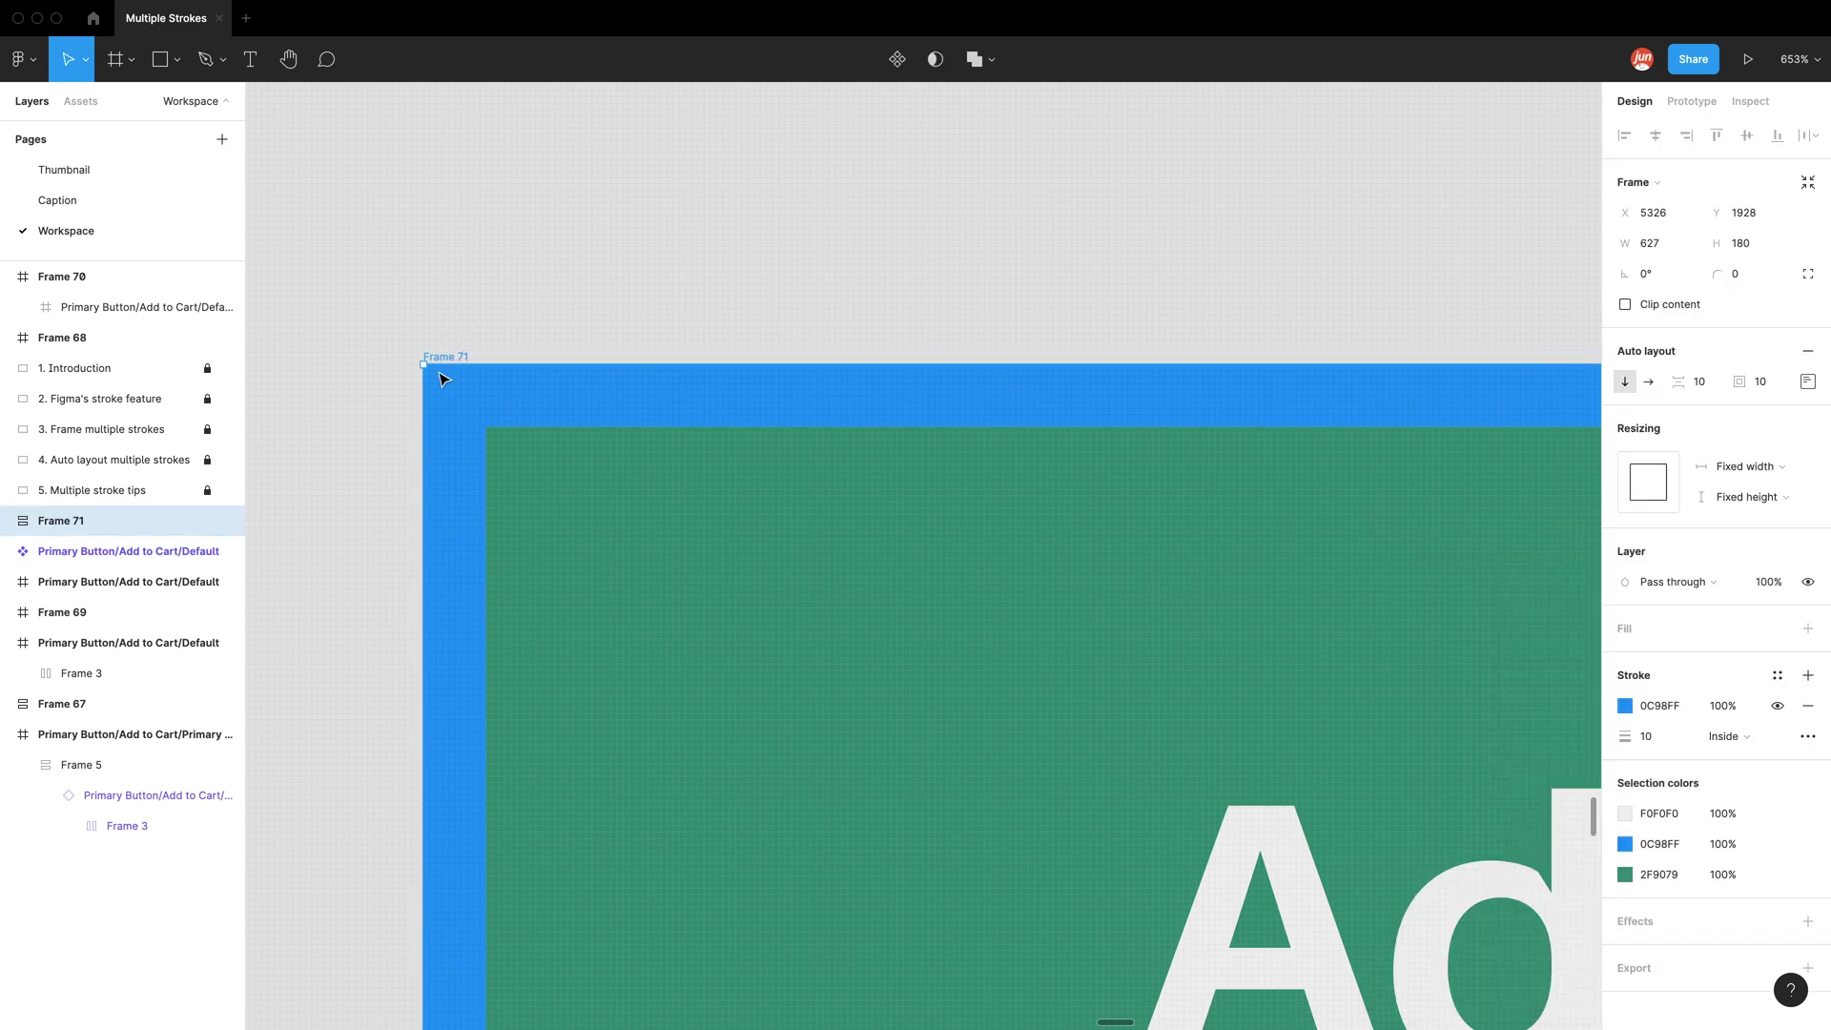
Set the blue stroke's thickness to 5, leaving a gap between it and the button
scroll(437, 376, "up", 5)
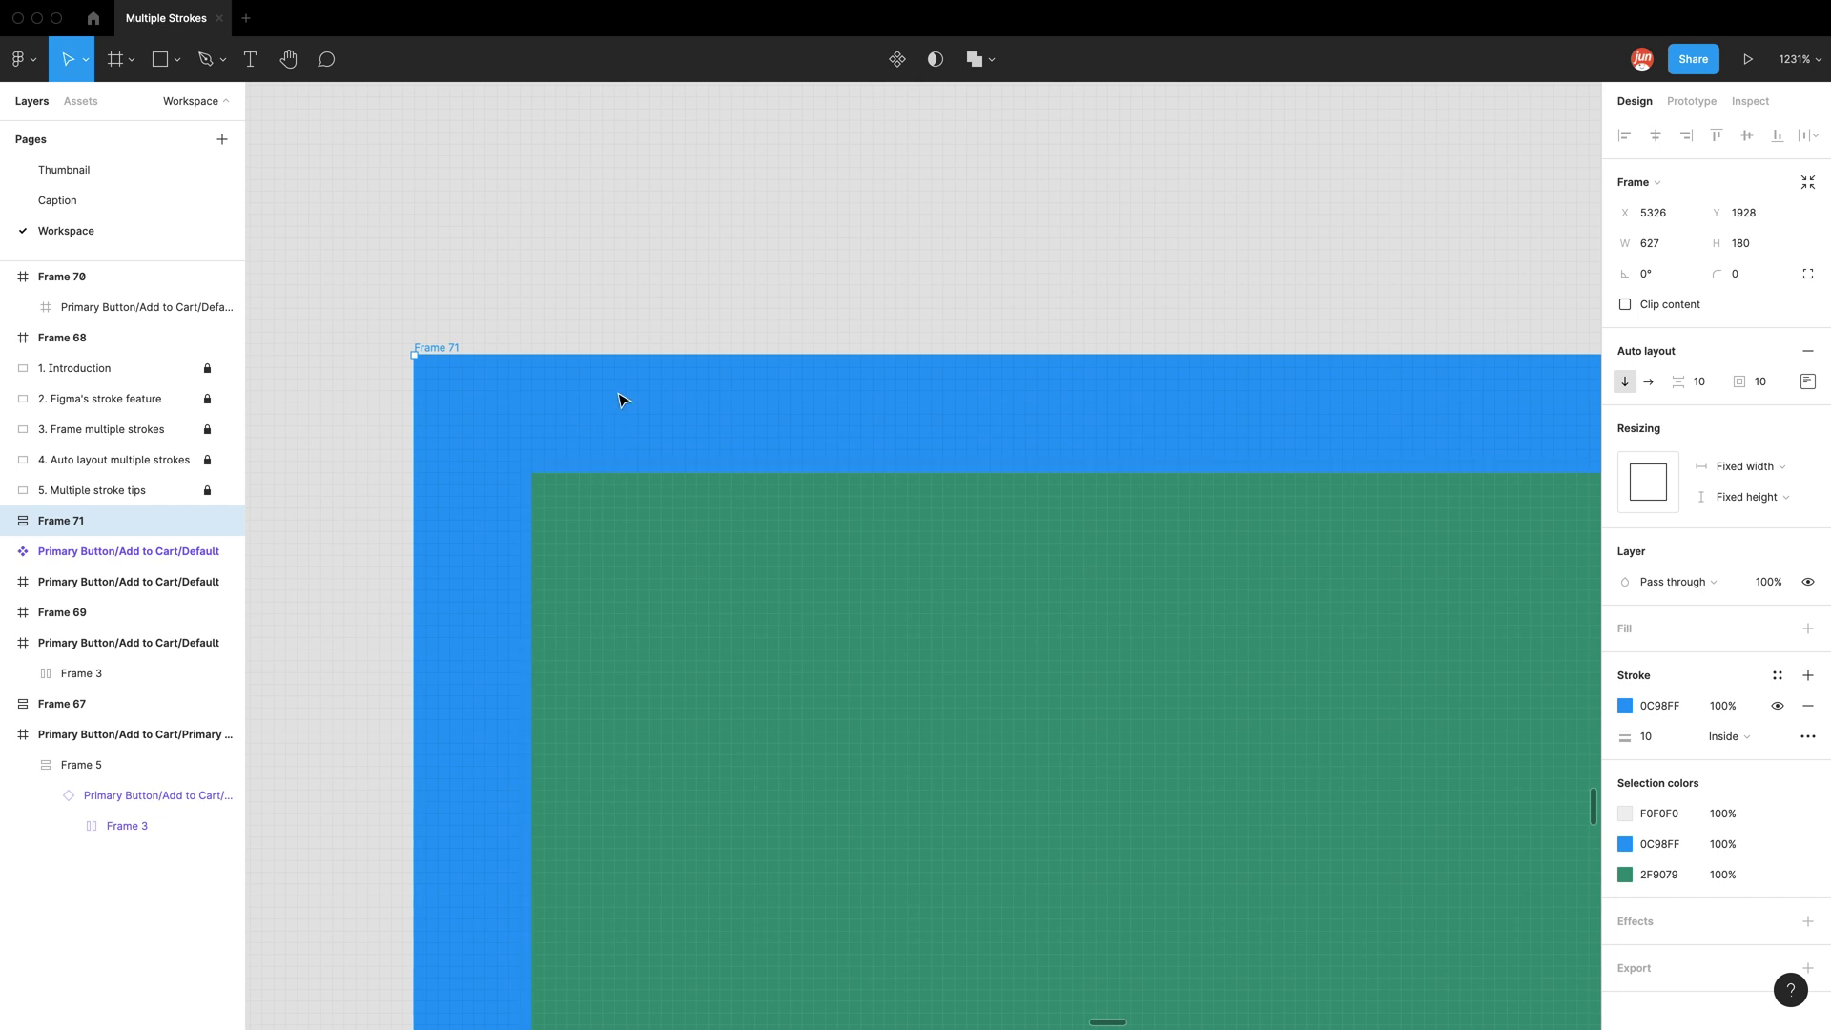
left_click(1651, 738)
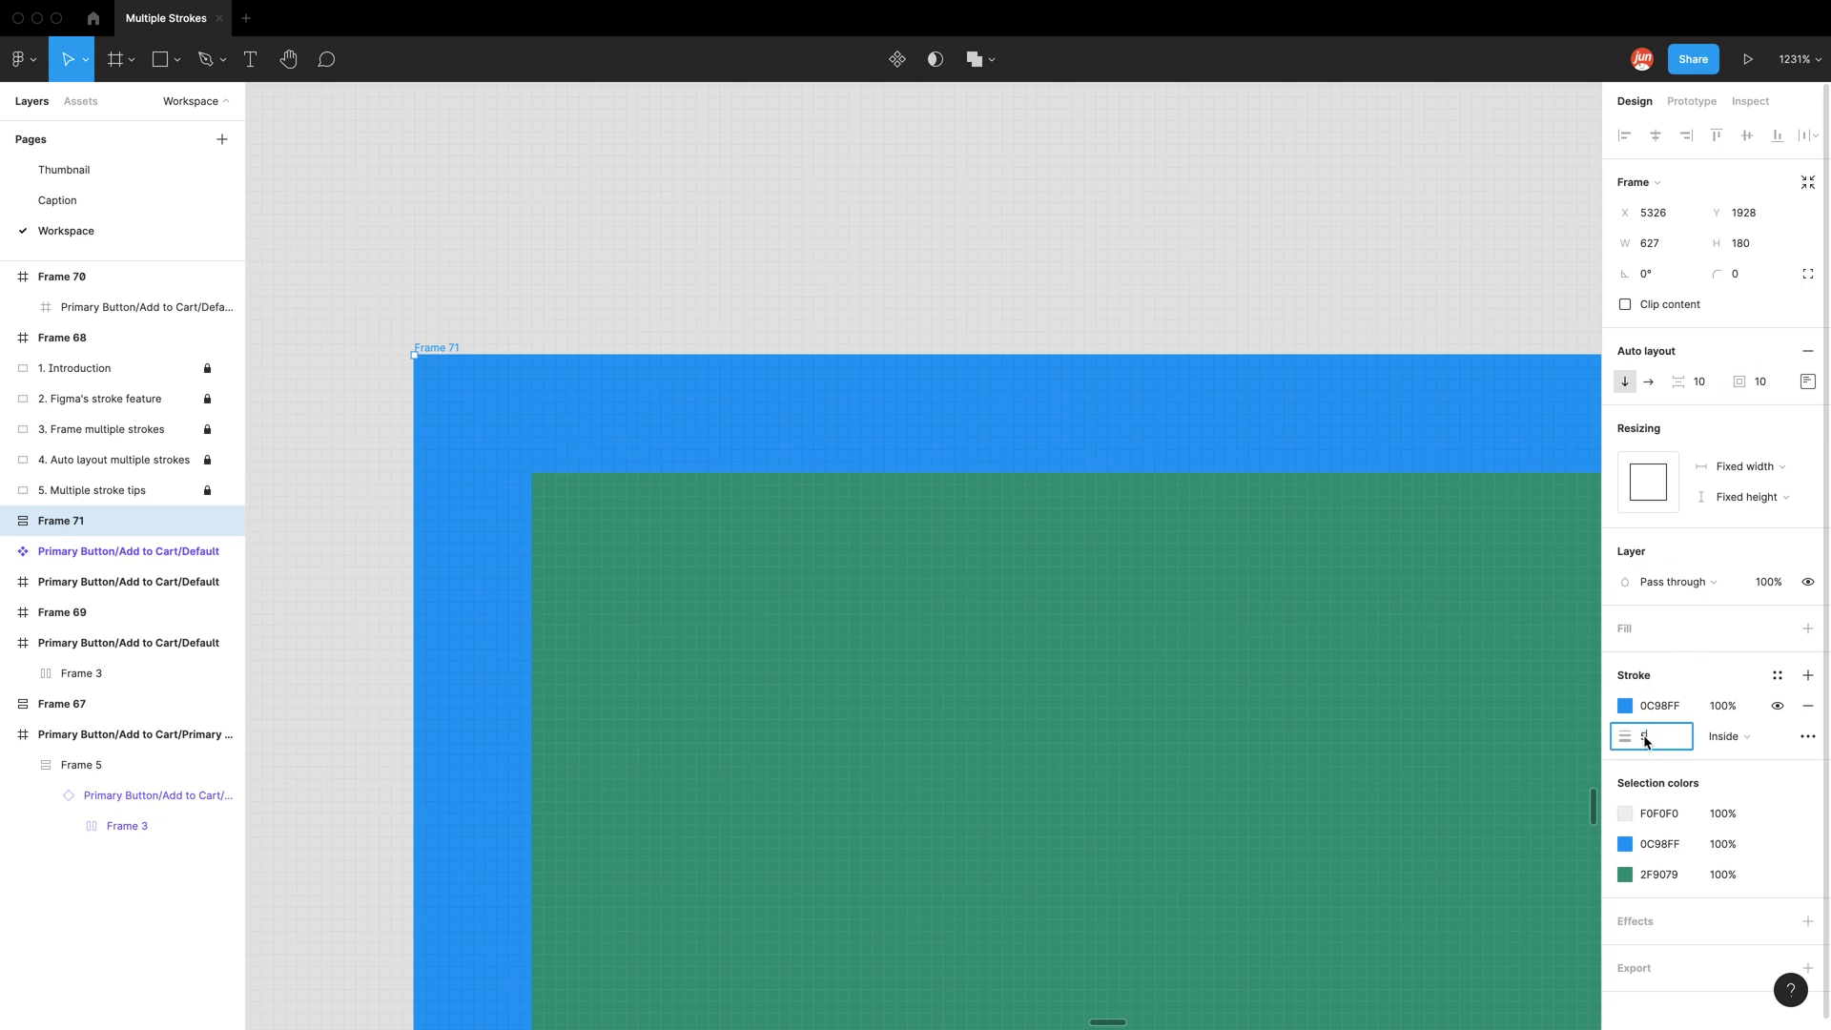
key("Return")
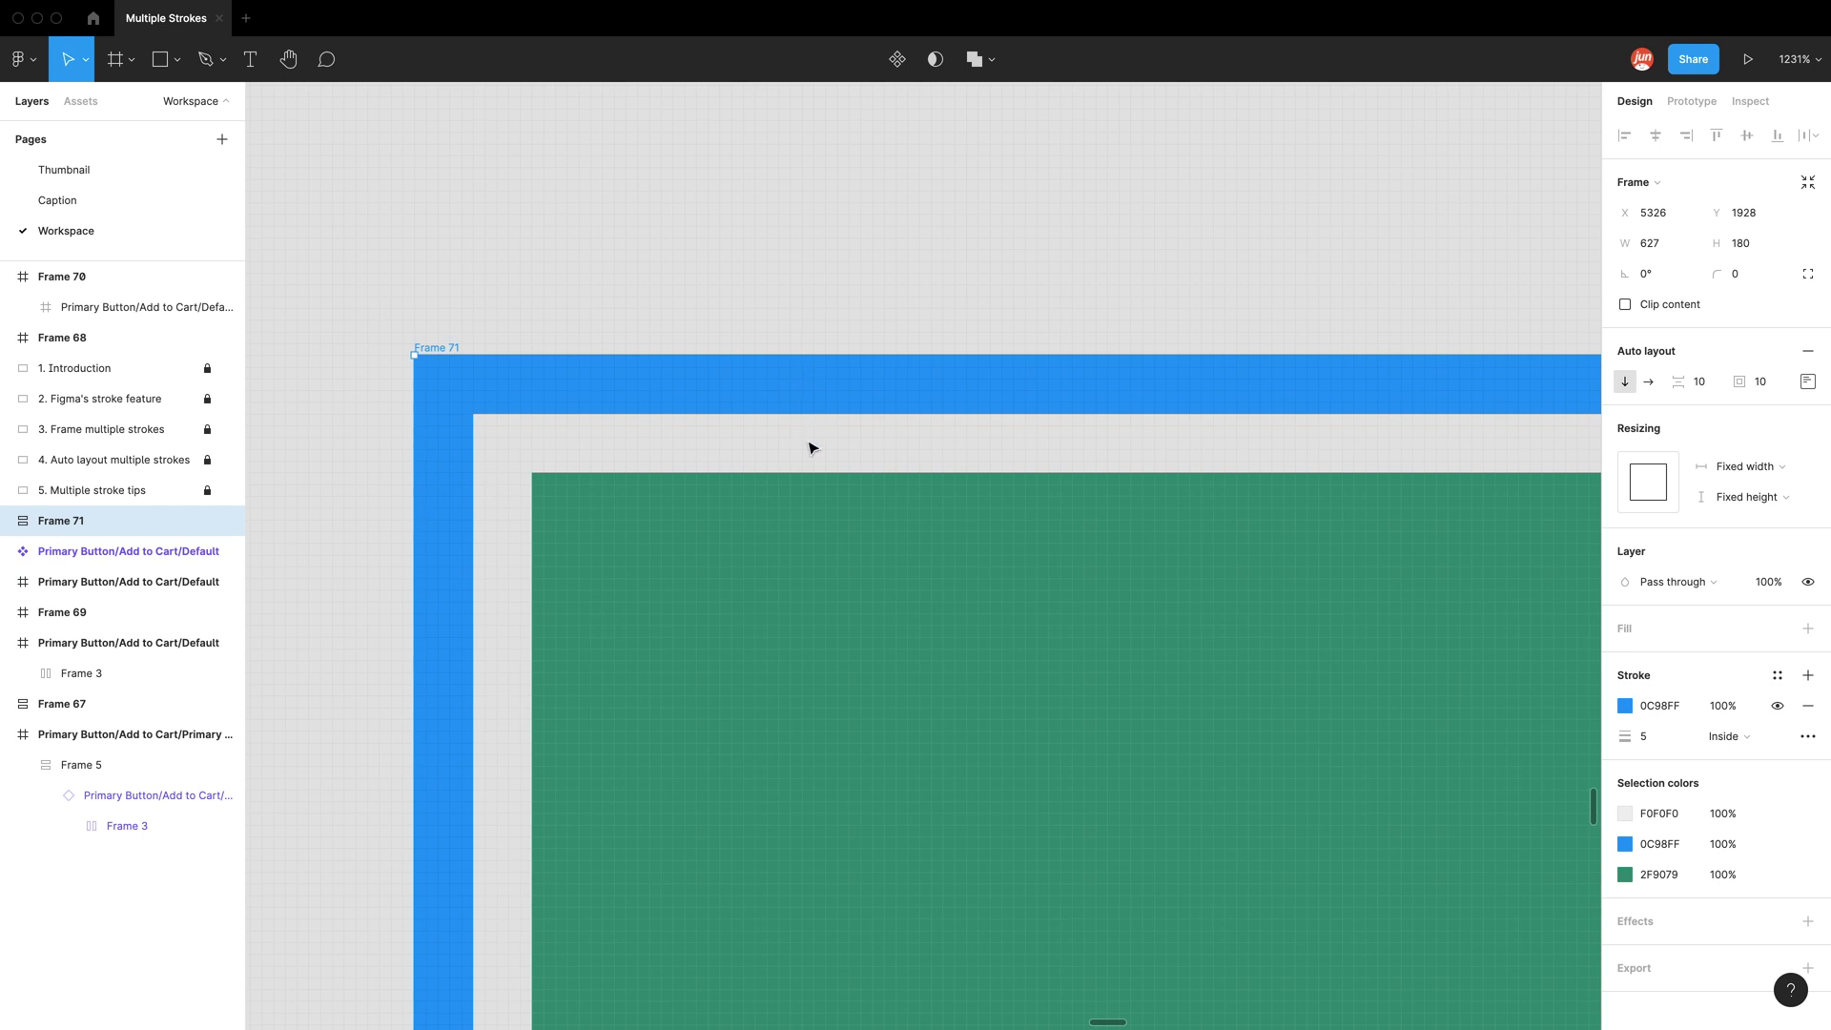
Move the blue-stroked frame up beneath the main button component, aligning its left edge with the component at X 5335, Y 1824
scroll(672, 314, "down", 10)
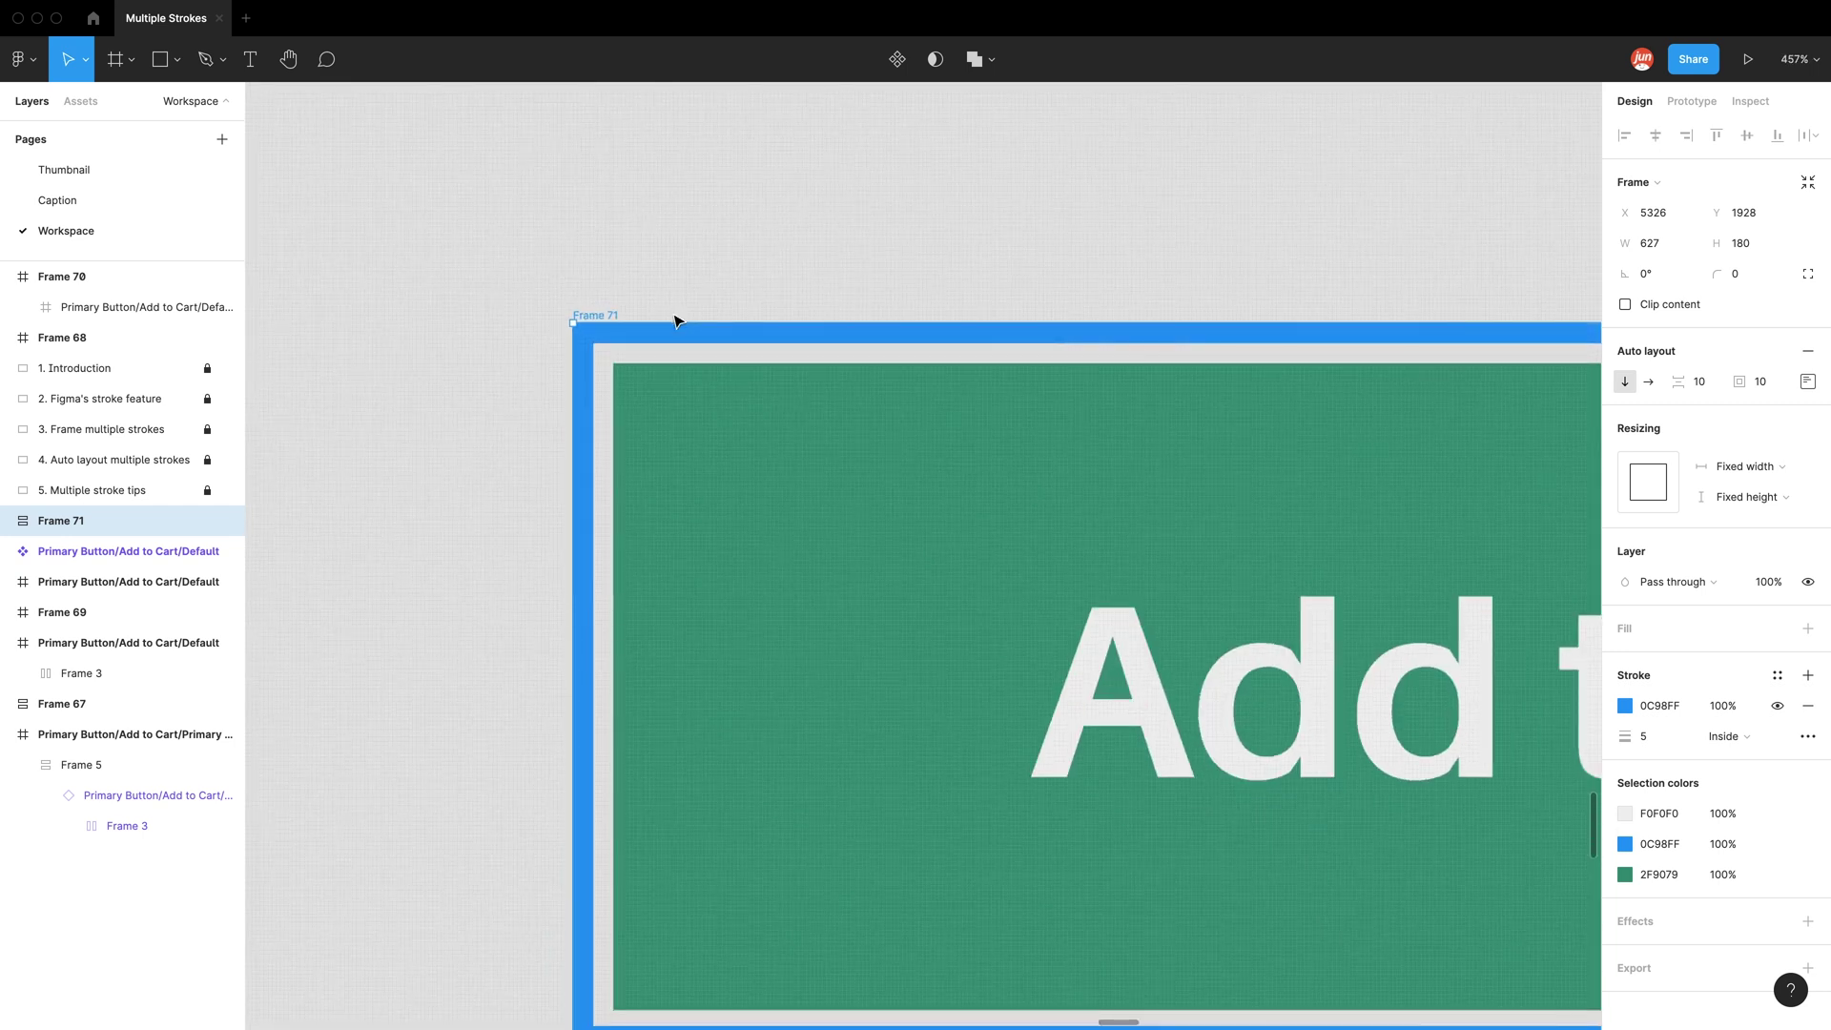
scroll(784, 345, "down", 4)
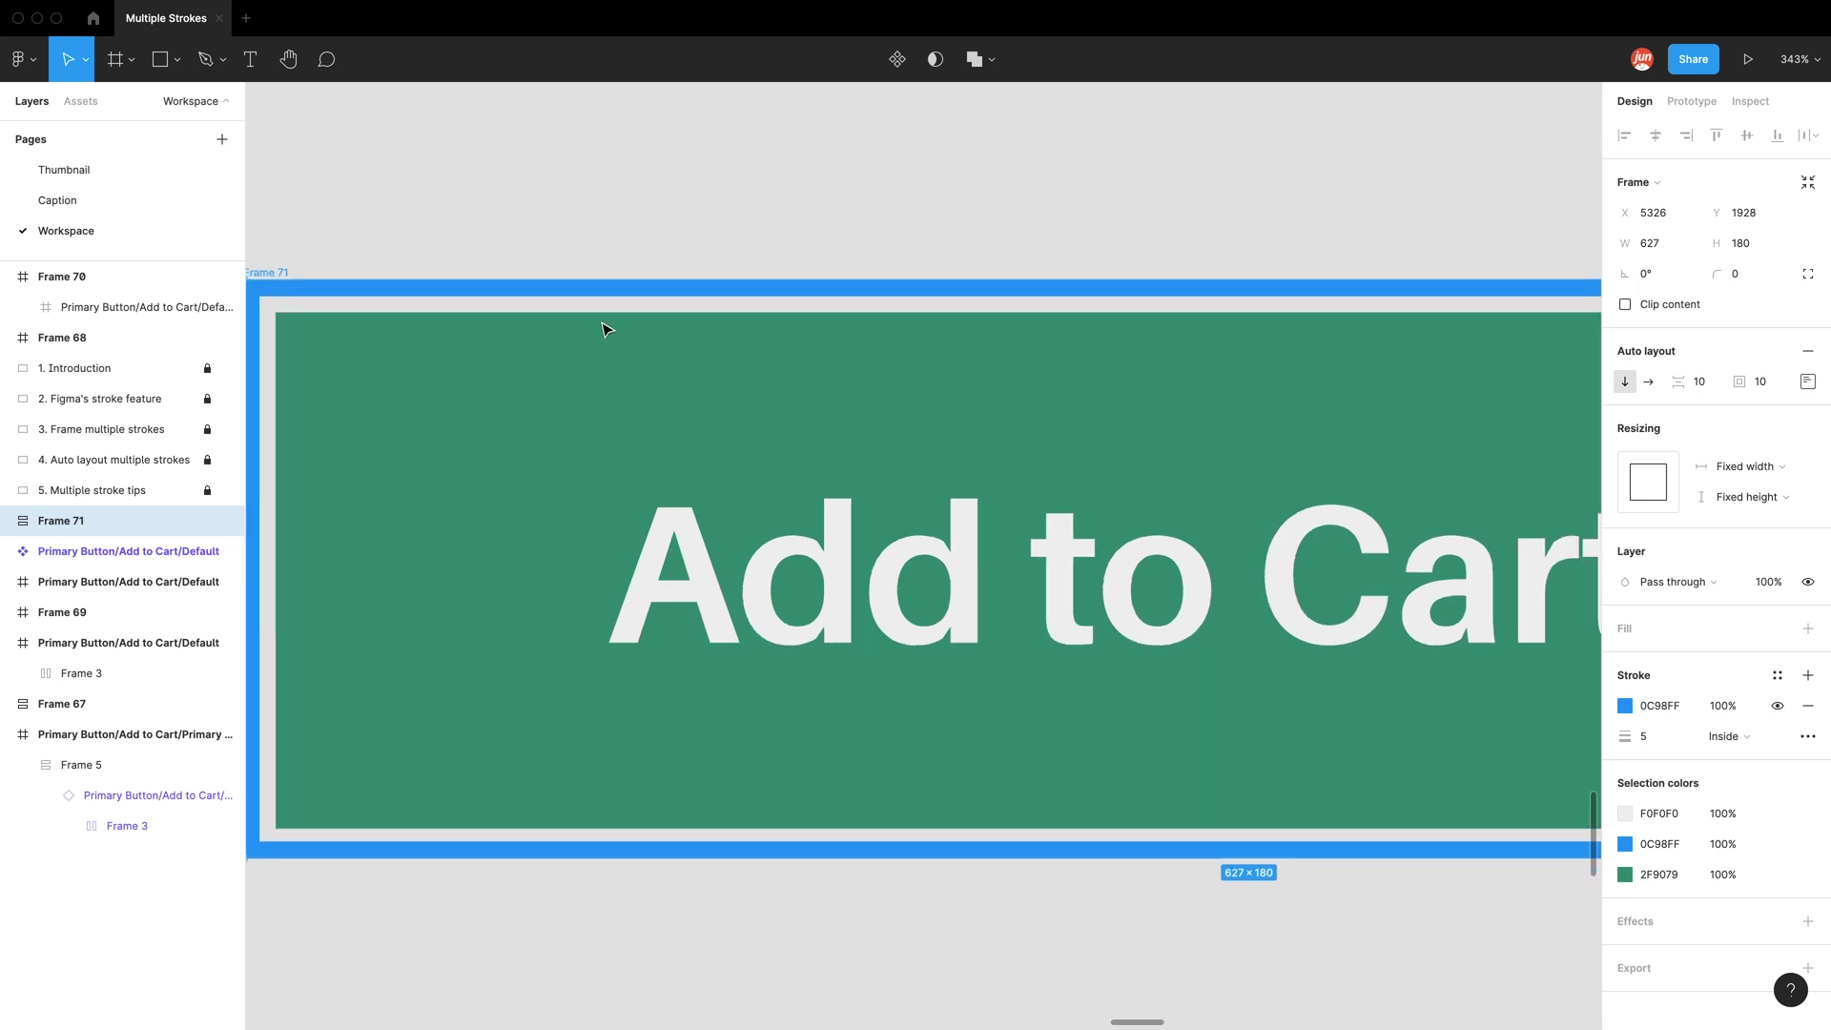
scroll(667, 334, "down", 2)
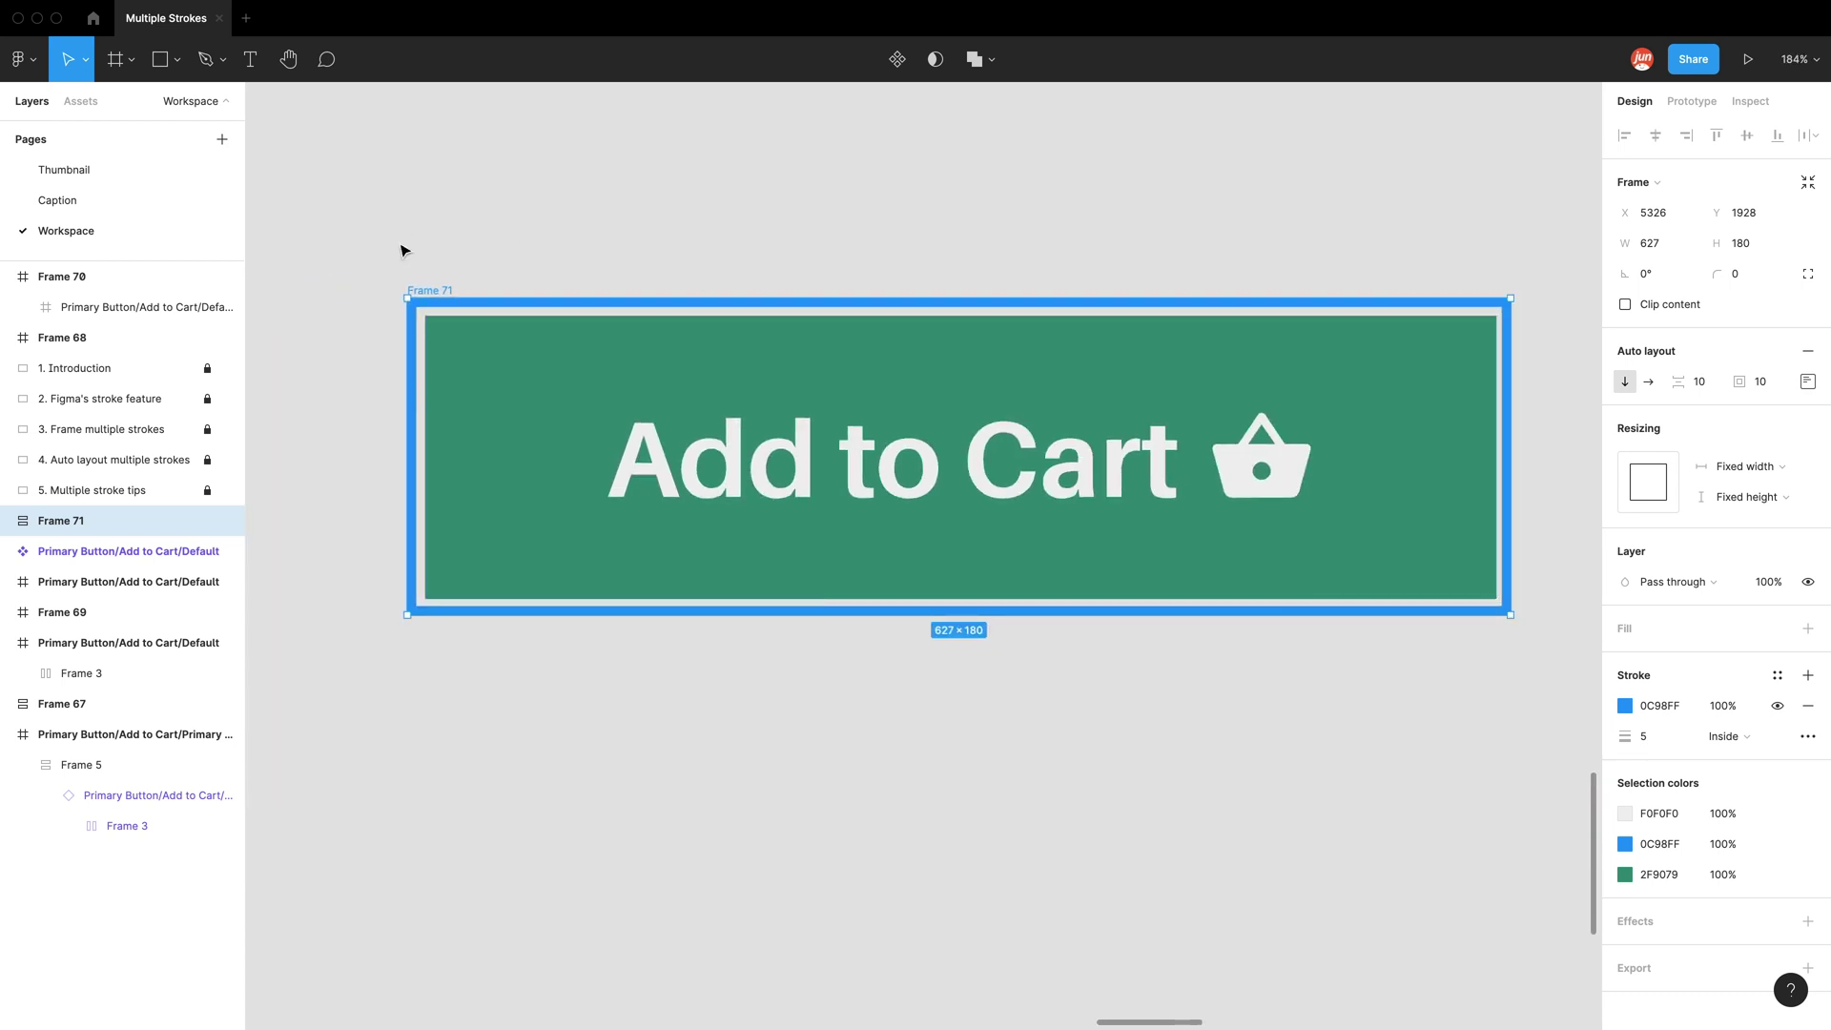
left_click(435, 274)
scroll(462, 368, "down", 5)
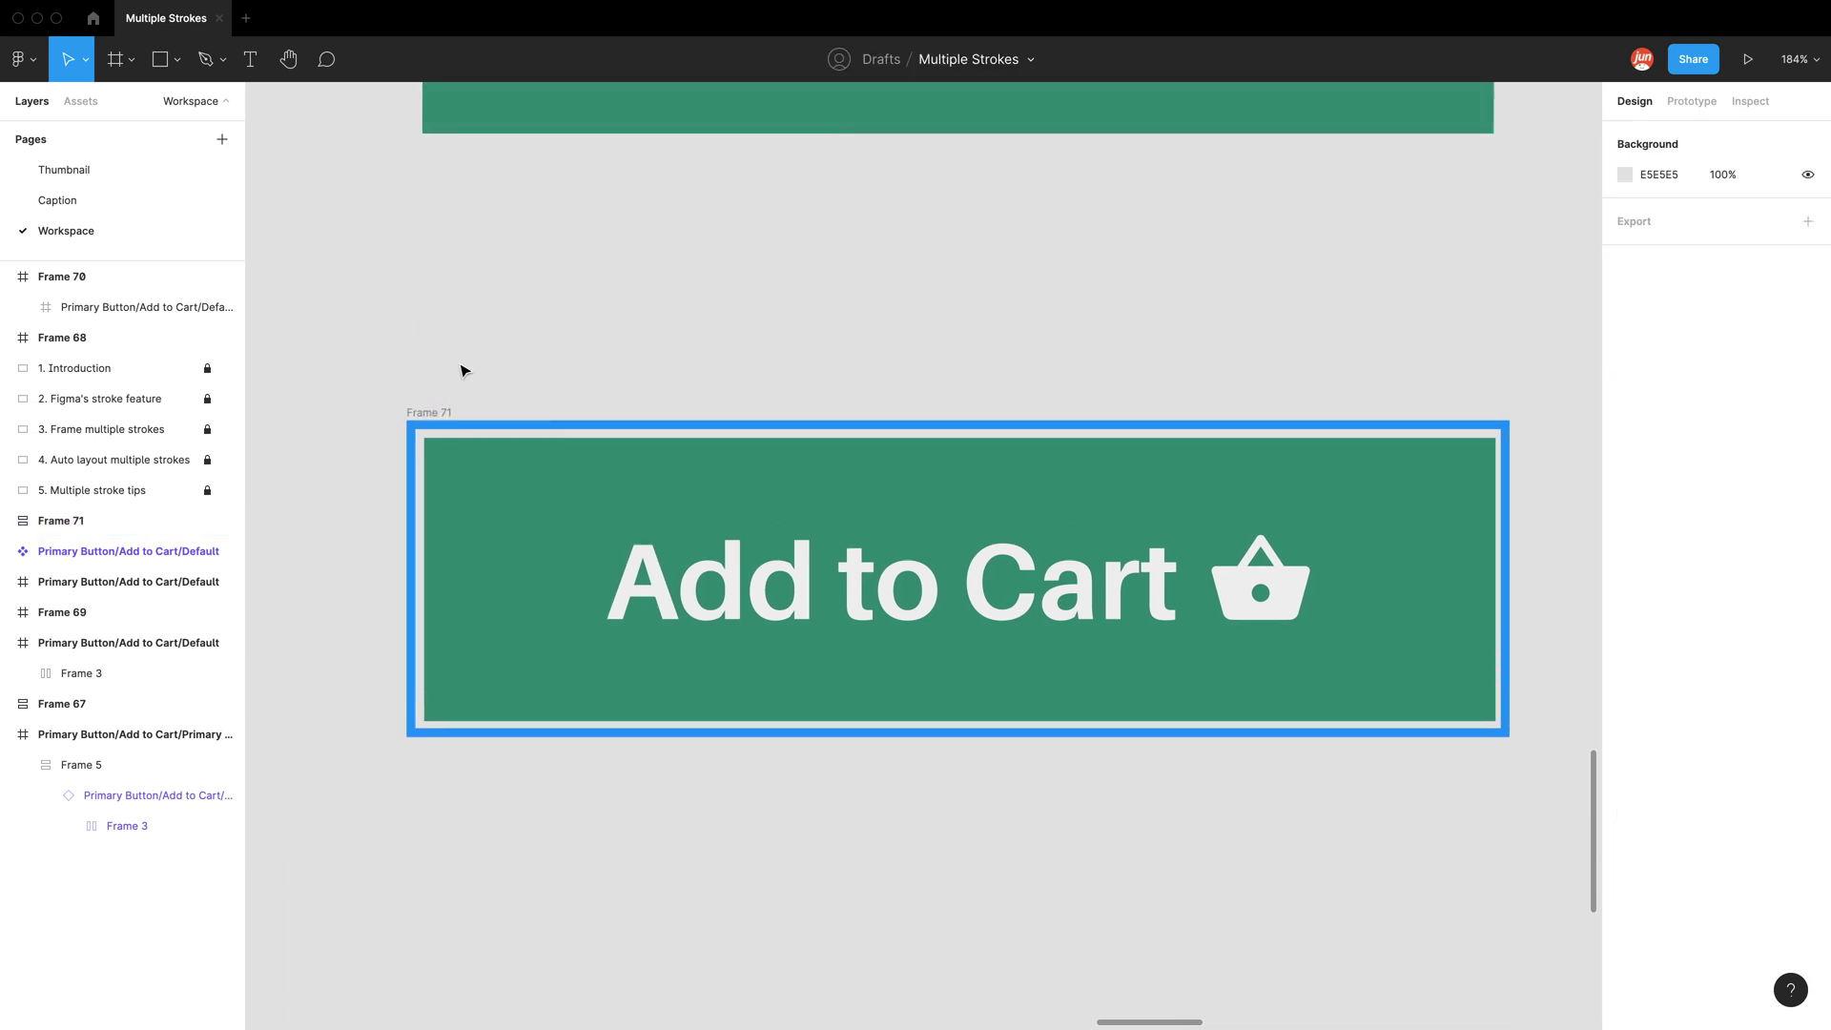
scroll(461, 356, "down", 4)
left_click(462, 405)
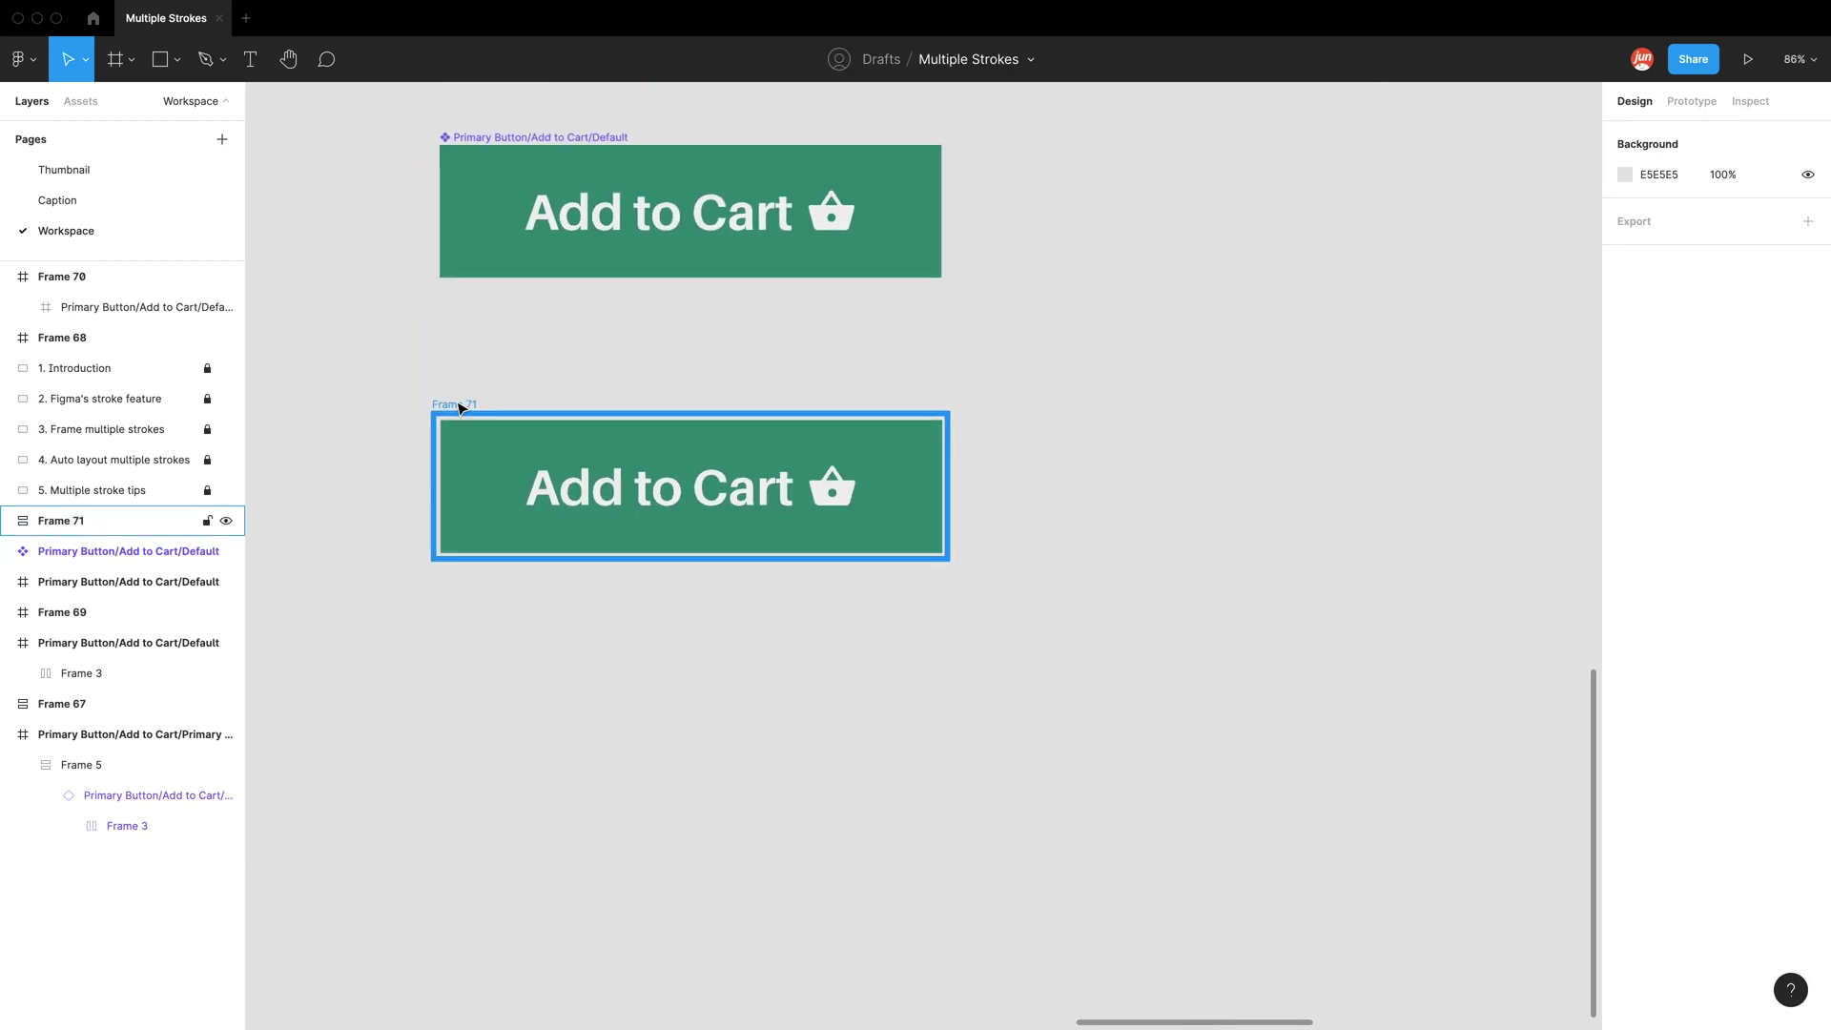
left_click_drag(462, 404, 465, 323)
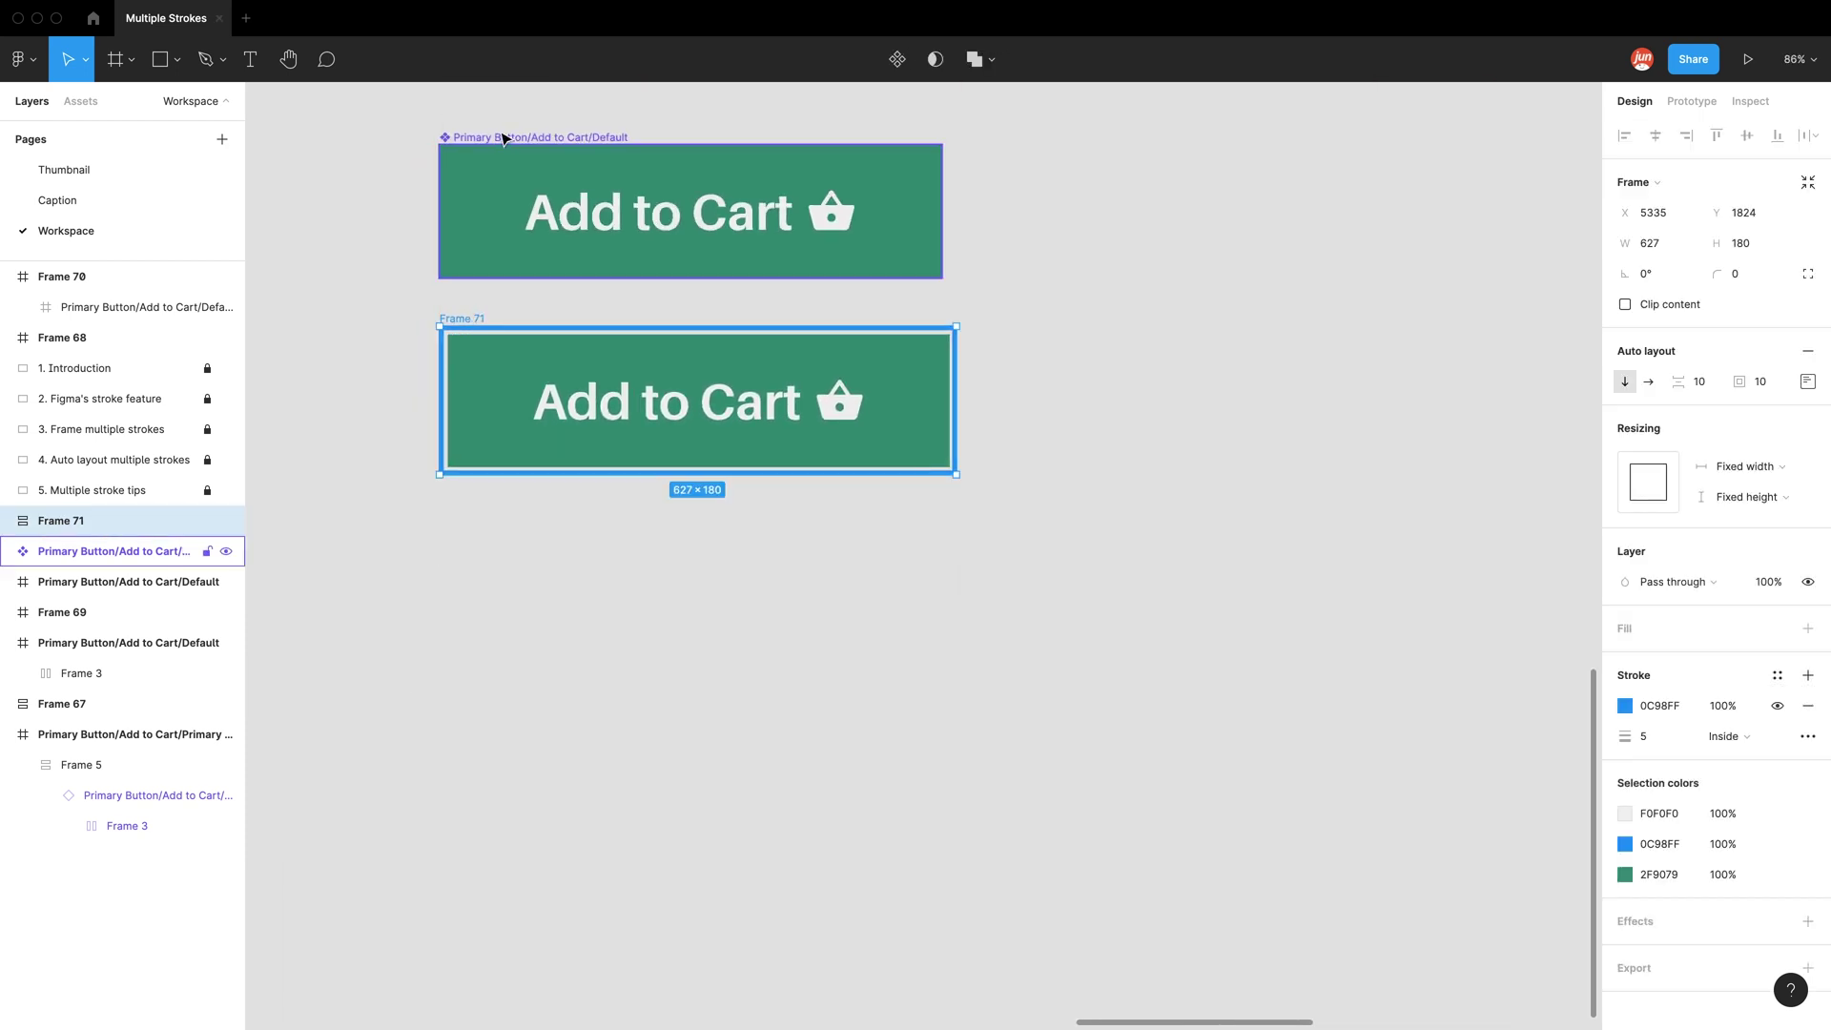
Place an instance of the main button component below the blue-stroked frame at X 5430, Y 2131, and wrap it in auto layout
left_click_drag(510, 164, 568, 626)
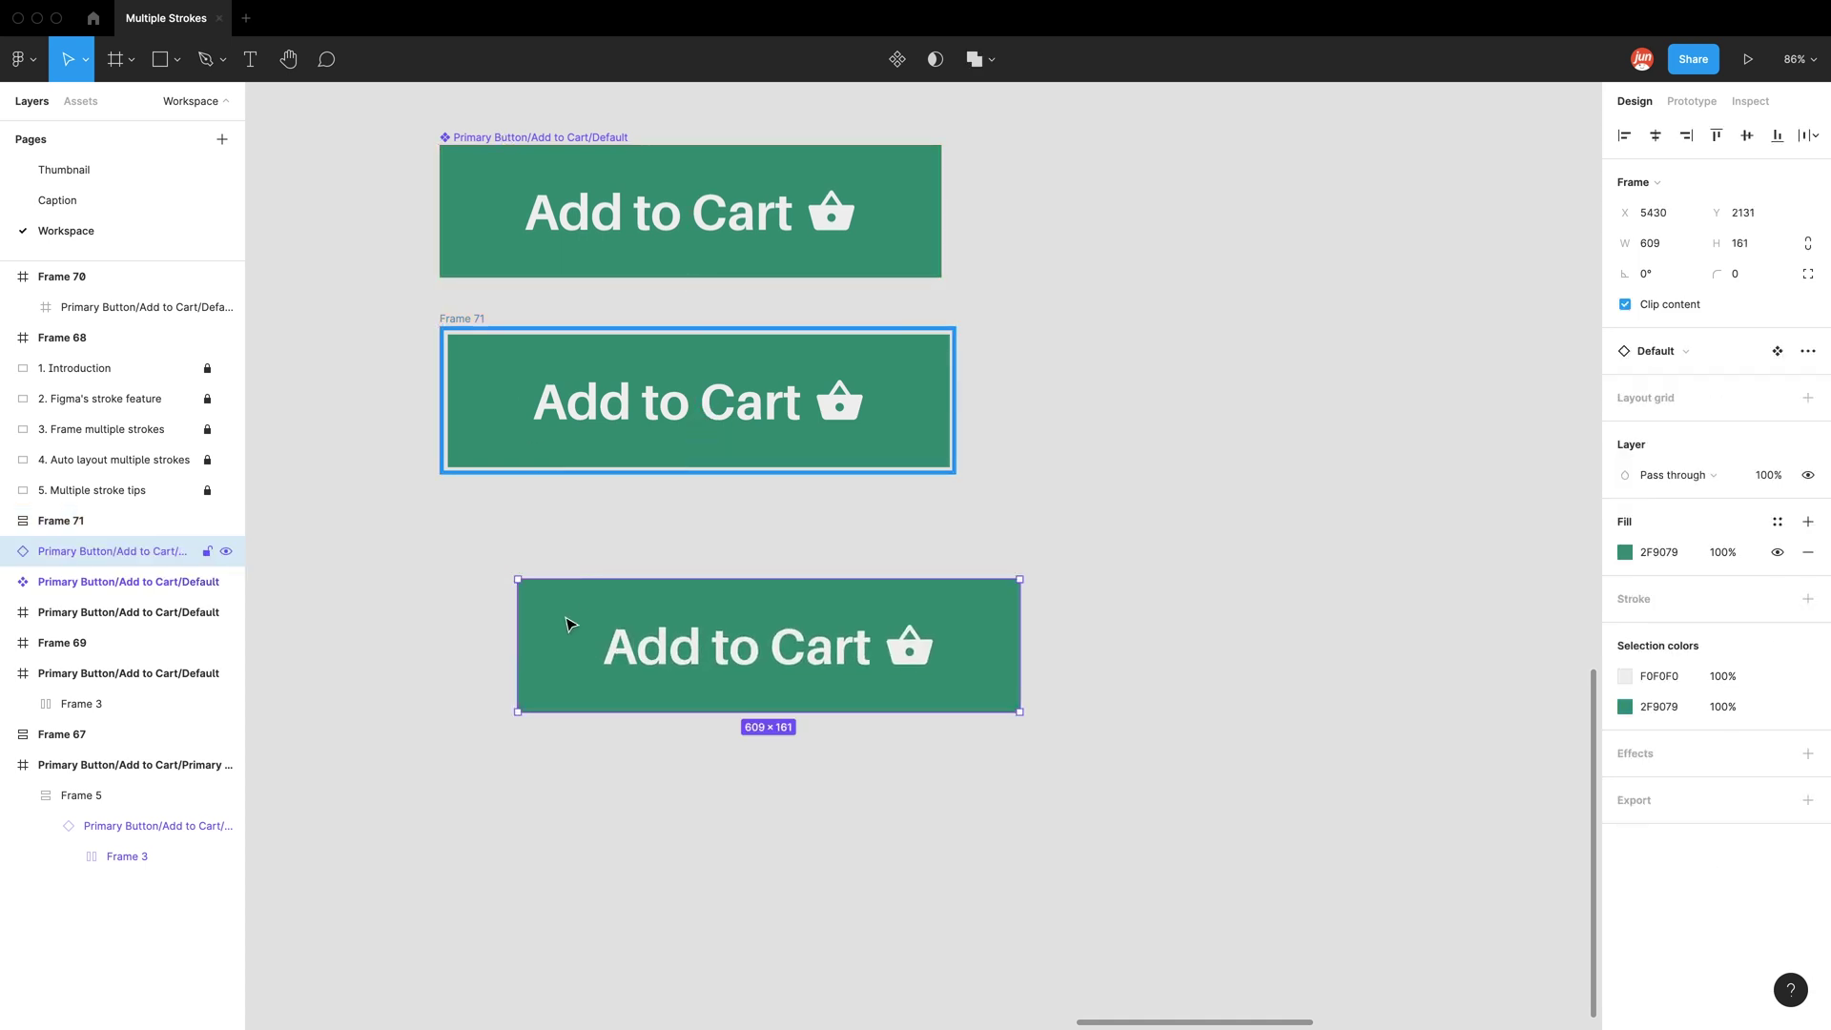
scroll(568, 629, "up", 5)
scroll(569, 637, "up", 6)
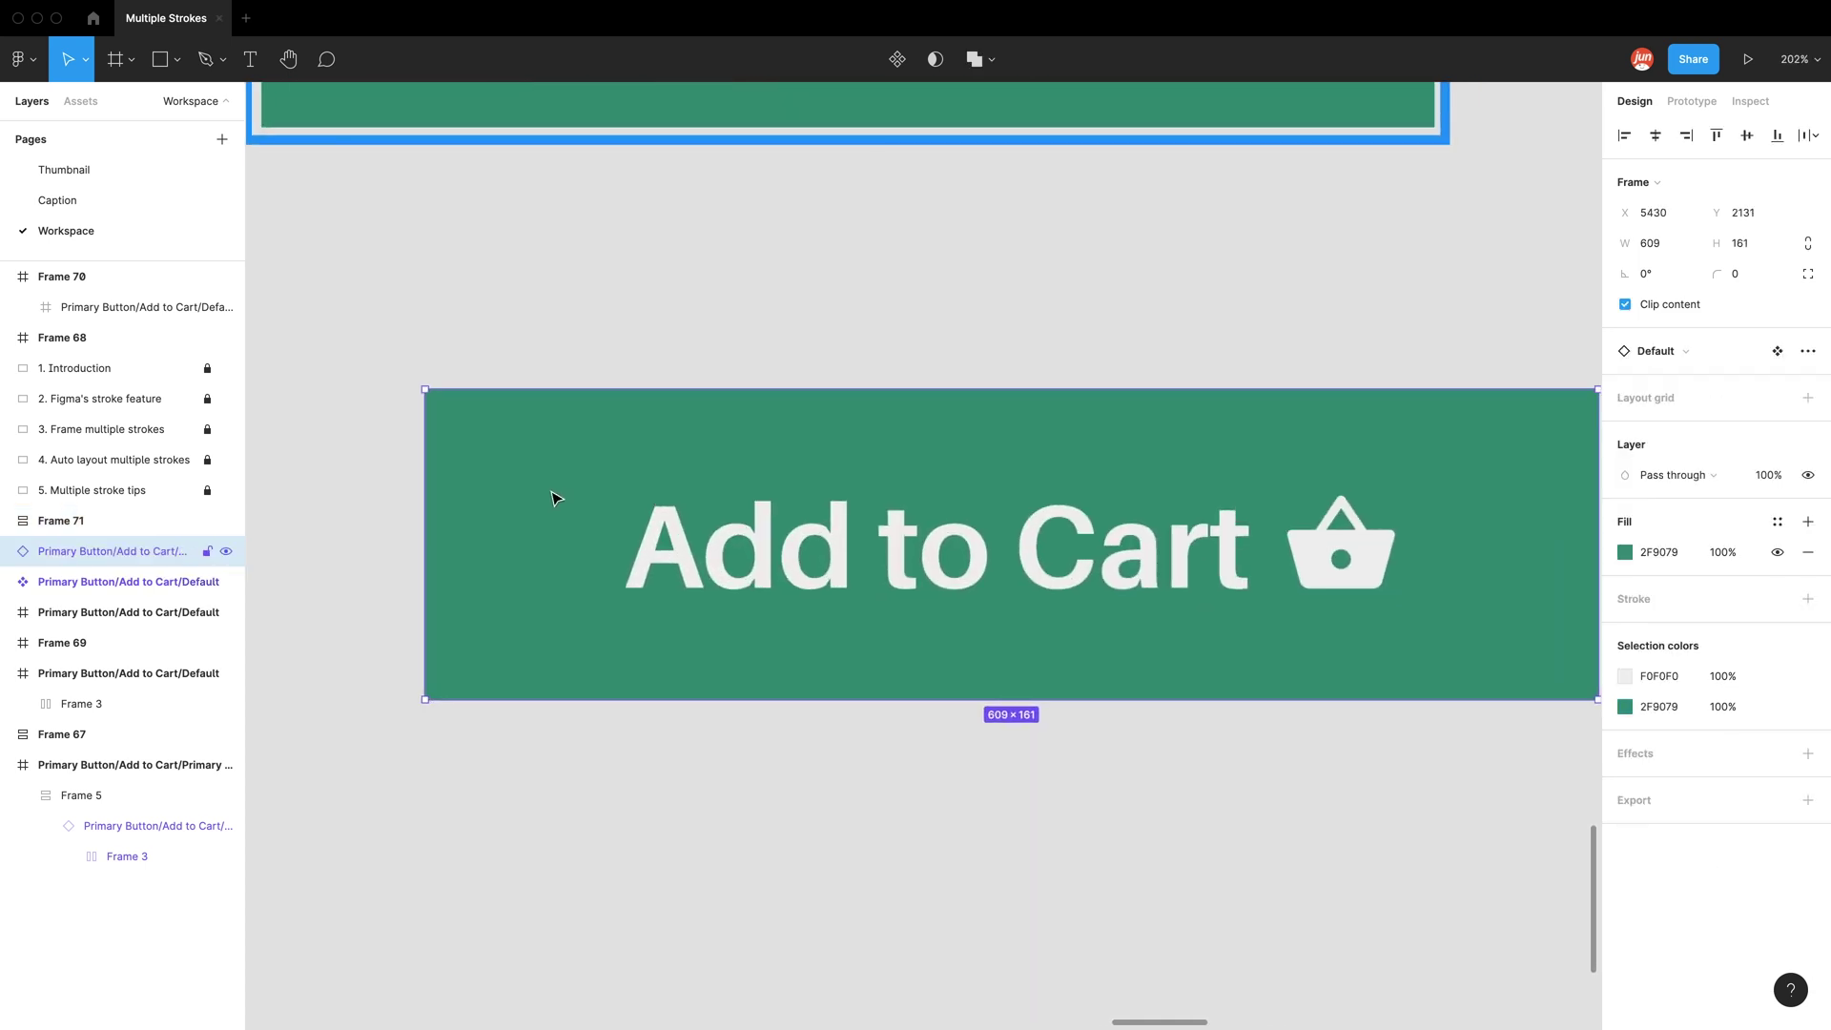
scroll(556, 498, "down", 1)
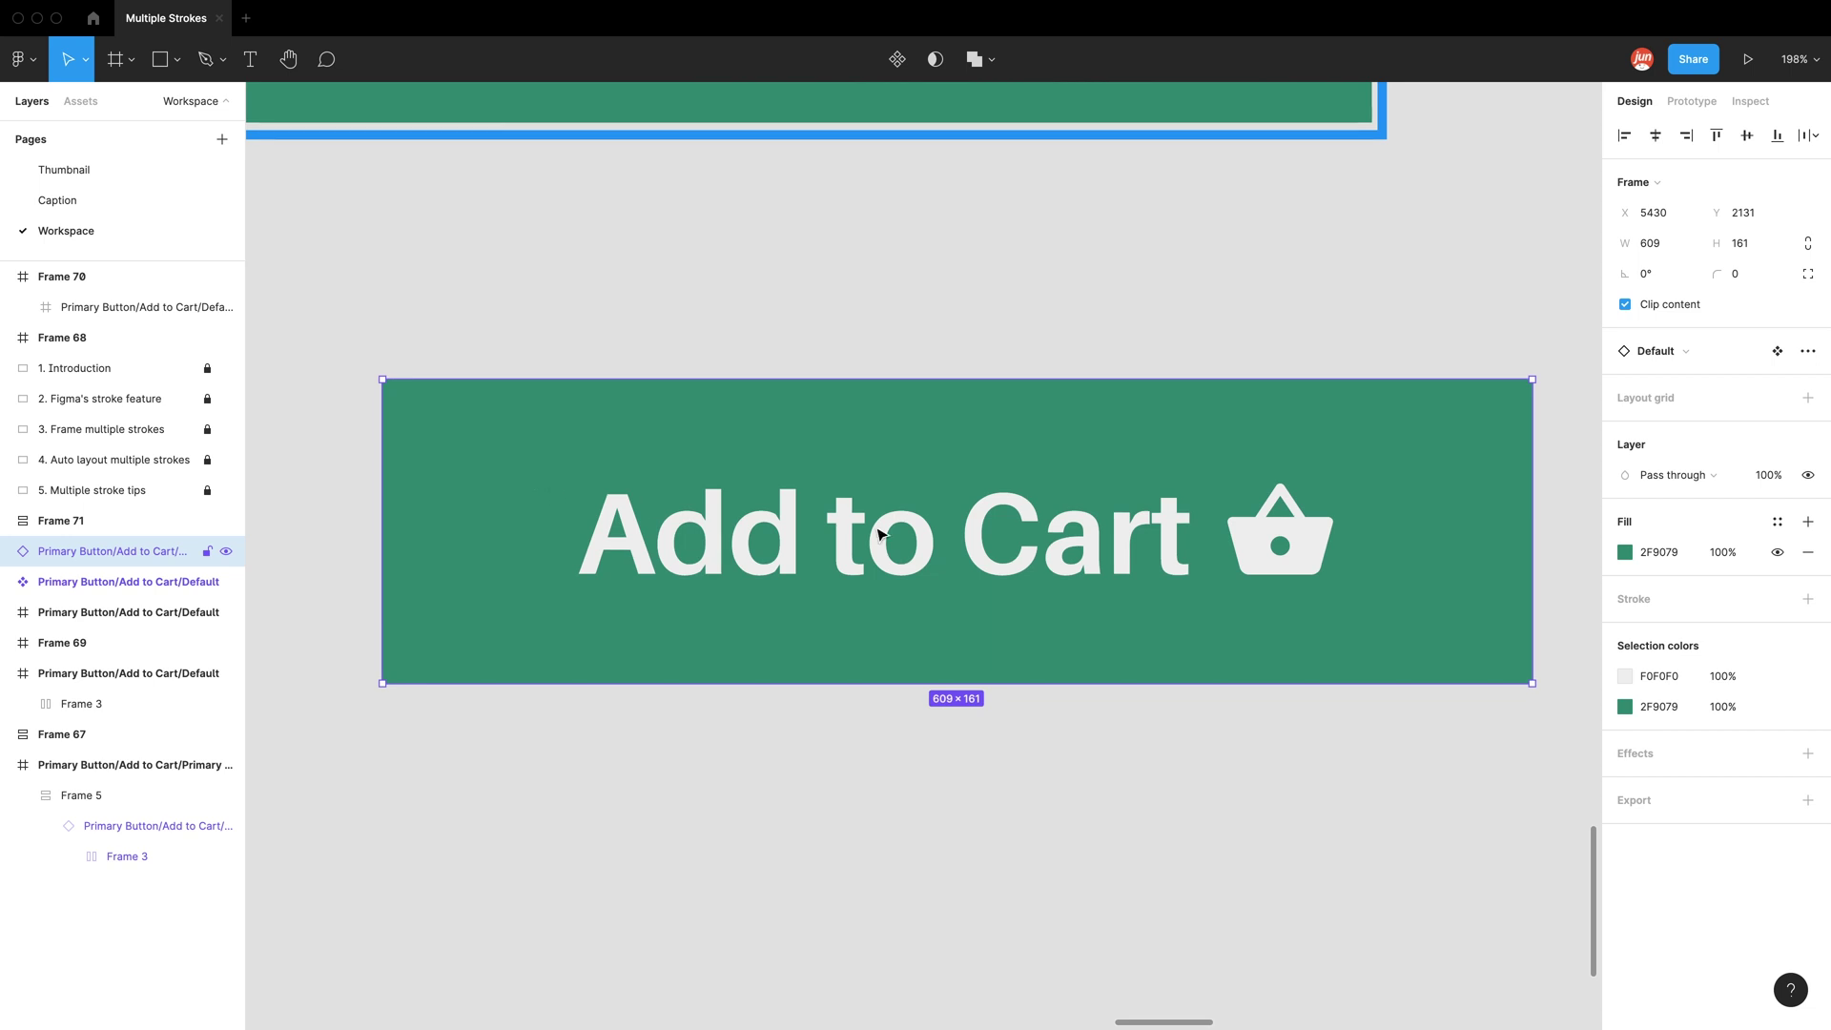
right_click(1336, 452)
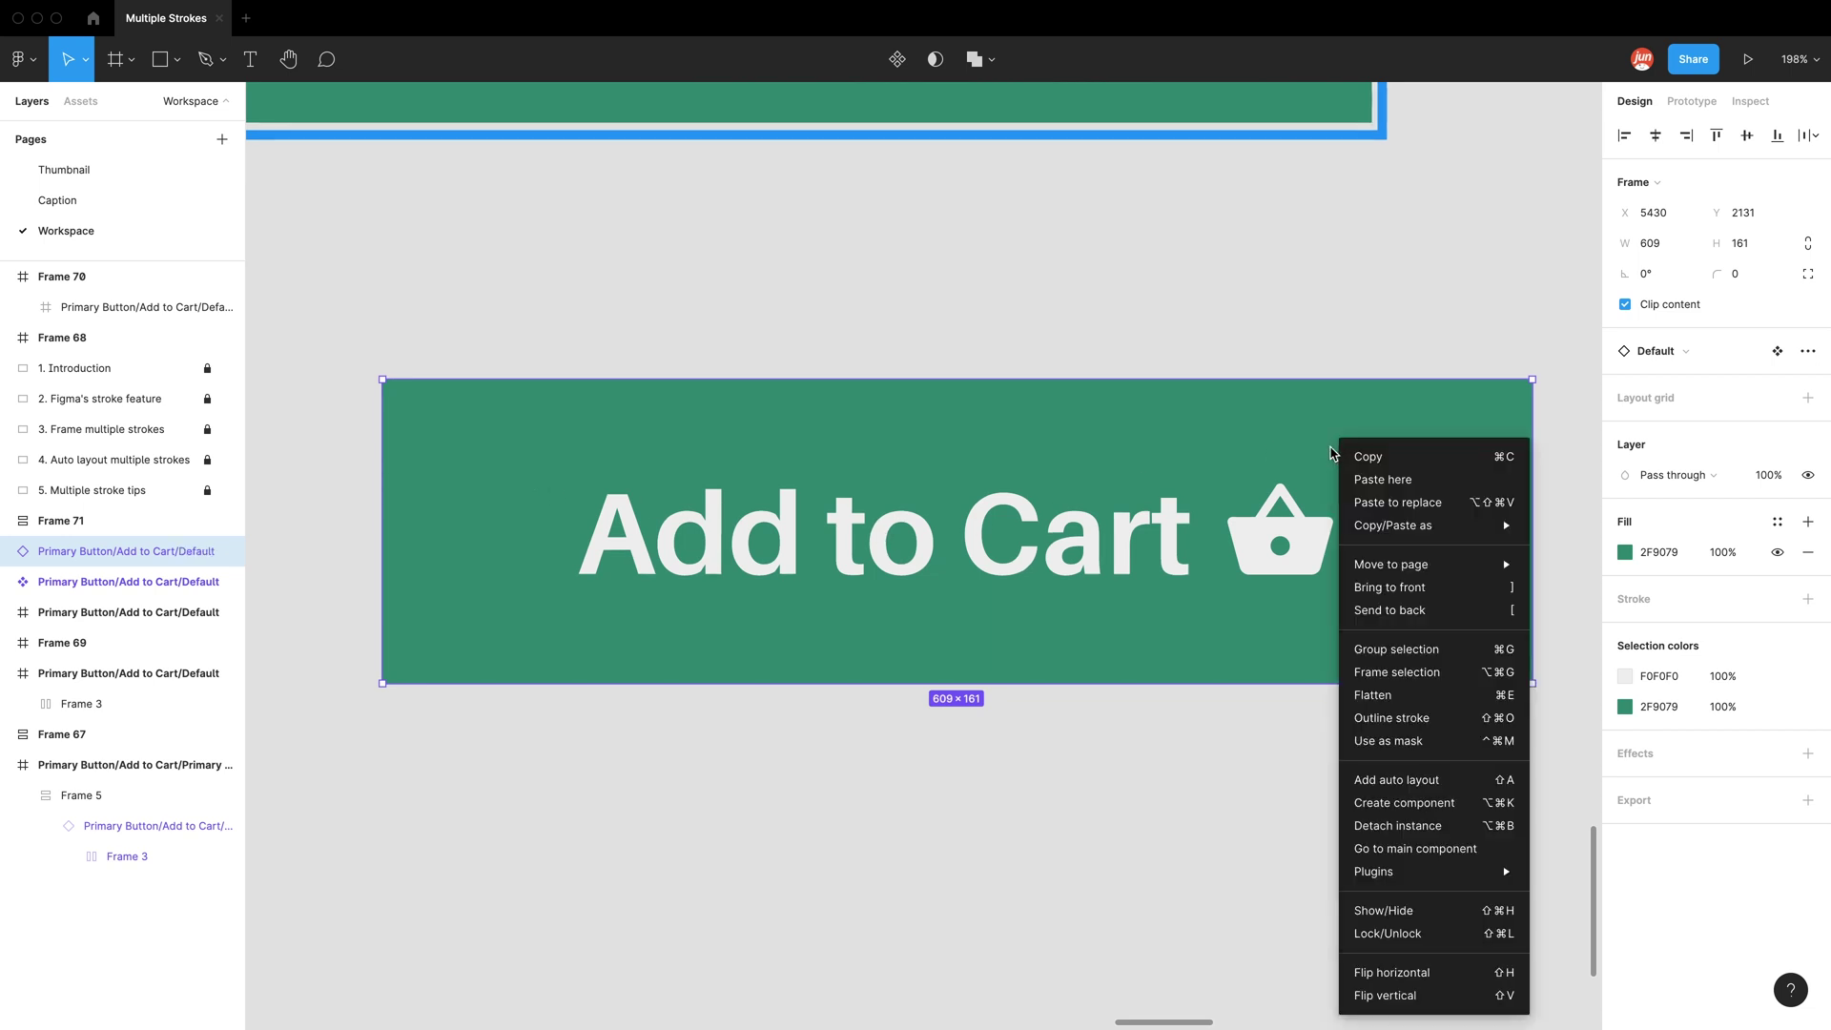
left_click(1421, 787)
Add an inside stroke with thickness 5 to the new auto layout frame and set its padding to 5
scroll(307, 408, "up", 1)
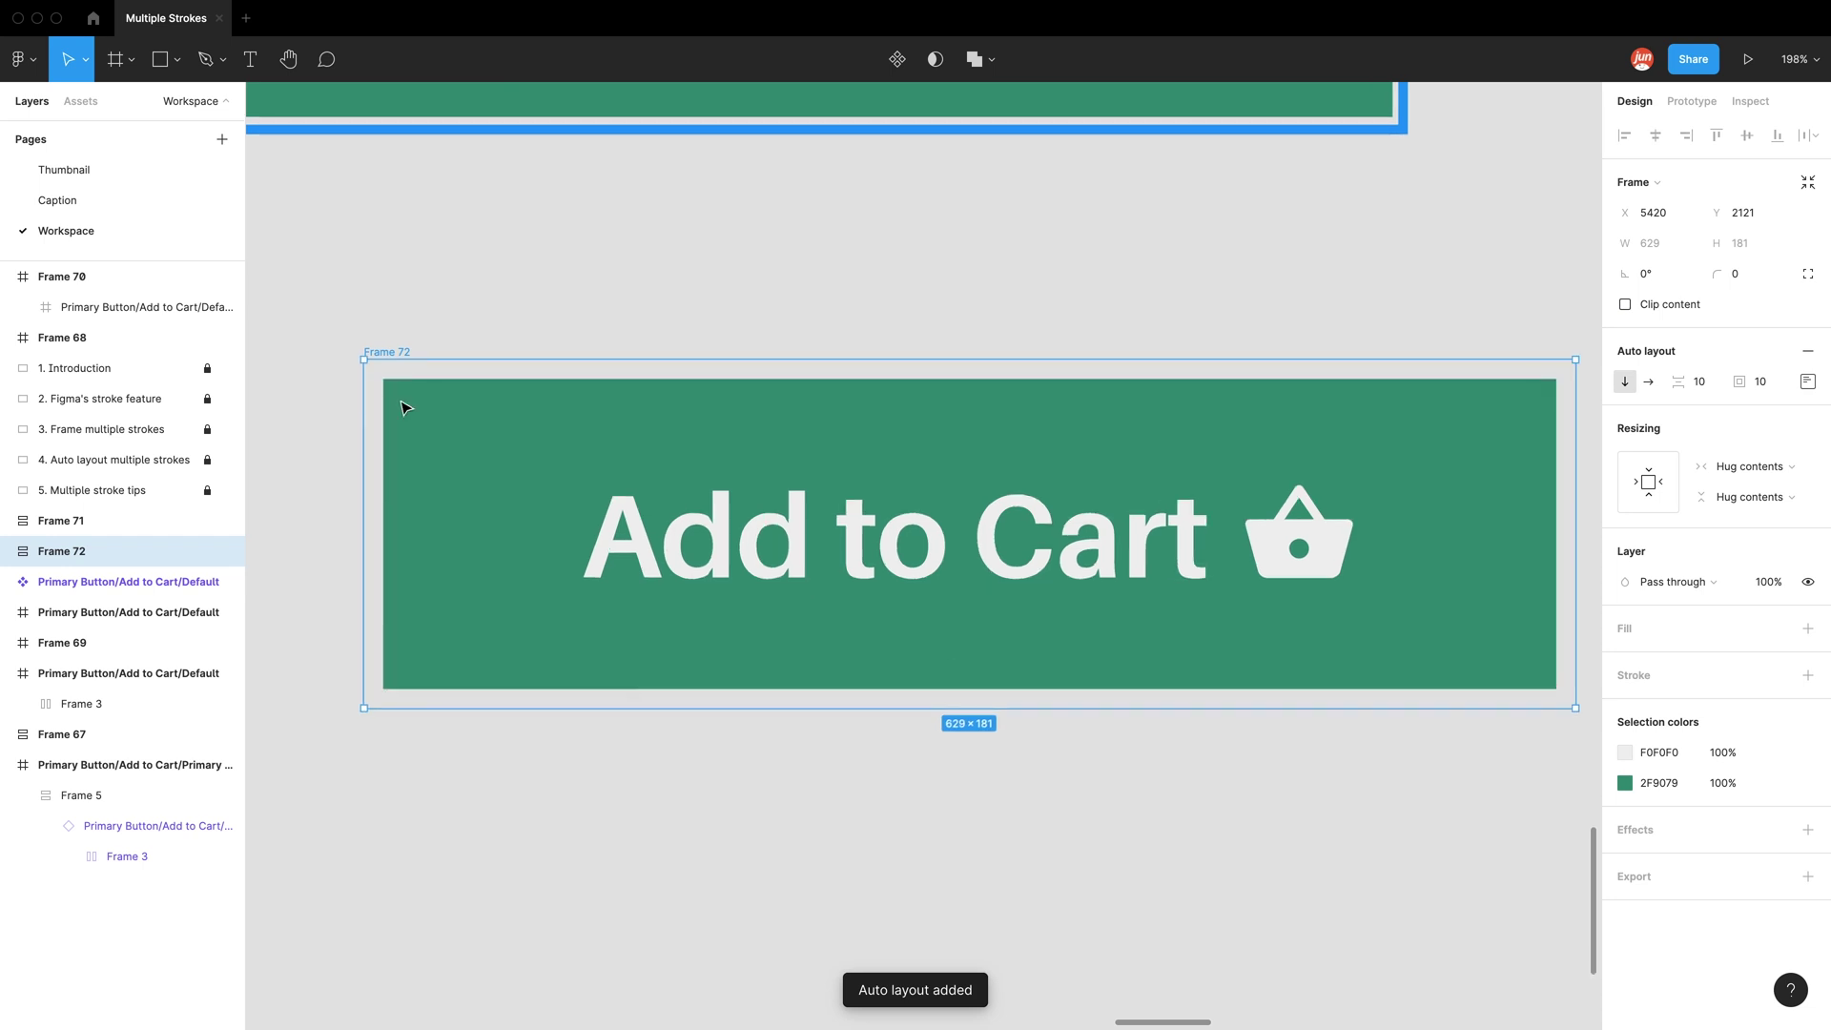
scroll(407, 408, "up", 3)
scroll(335, 391, "left", 2)
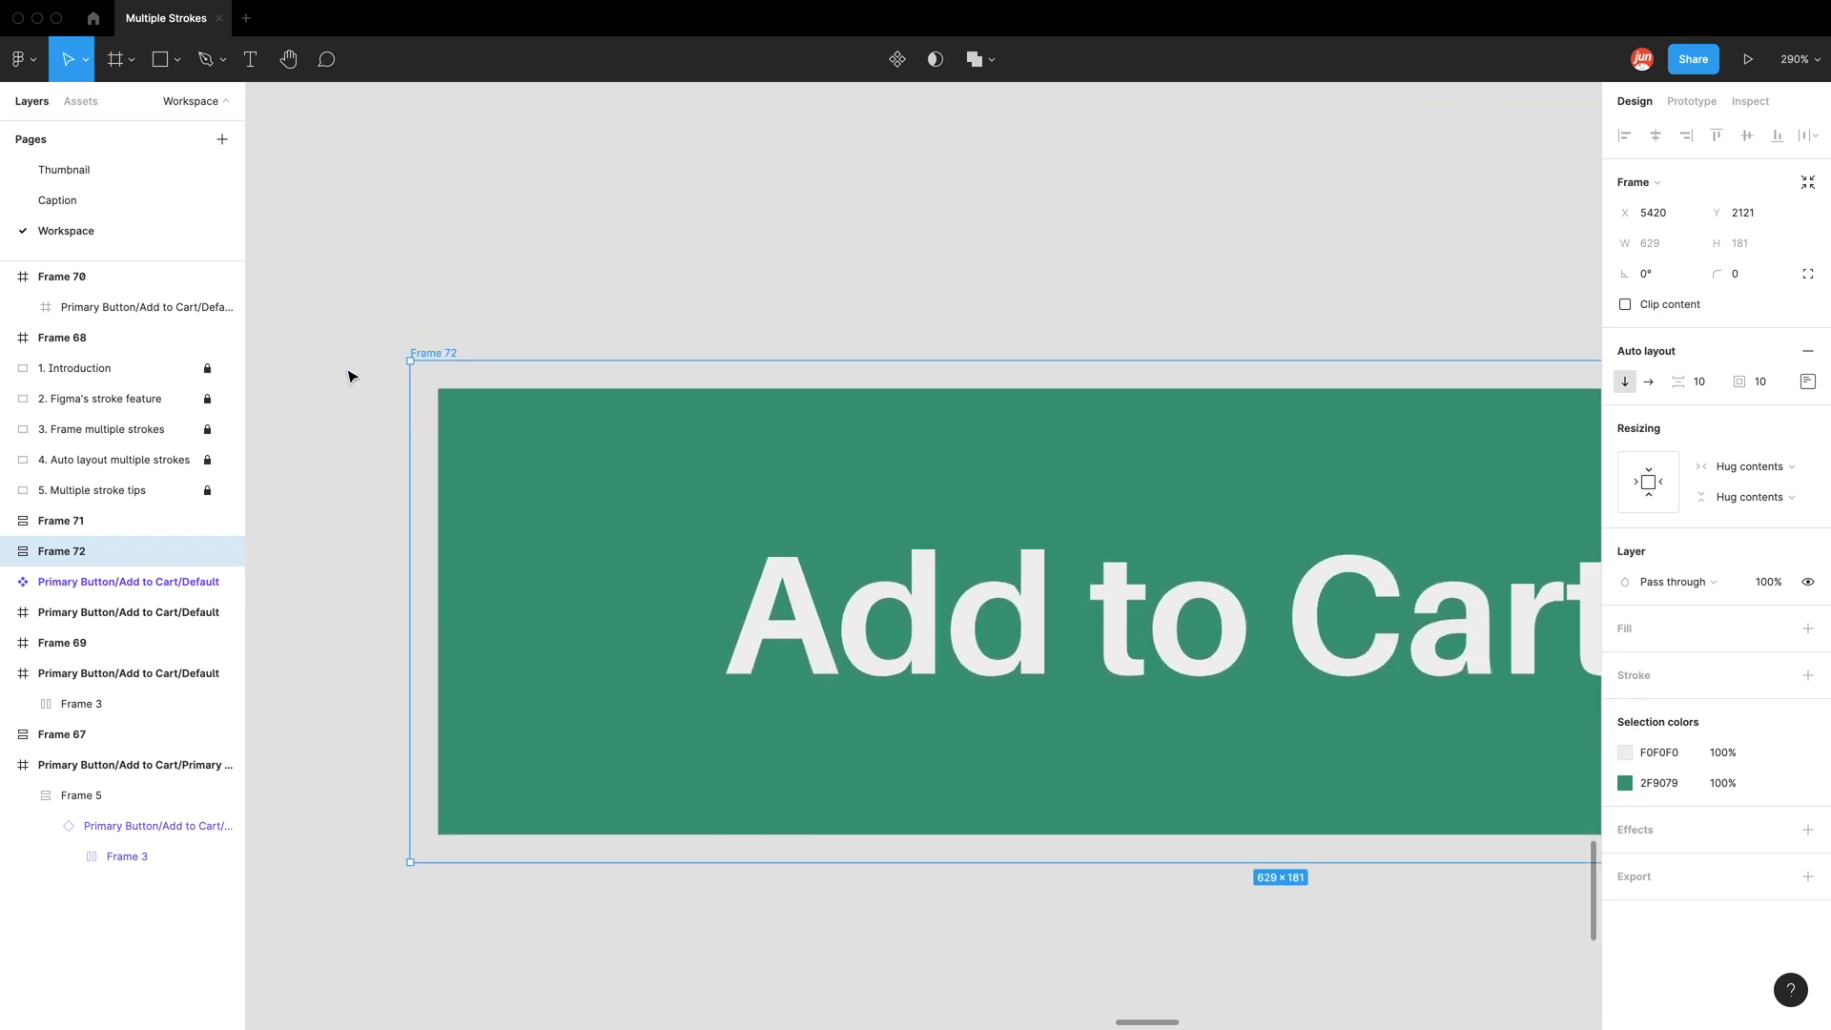
scroll(349, 376, "up", 1)
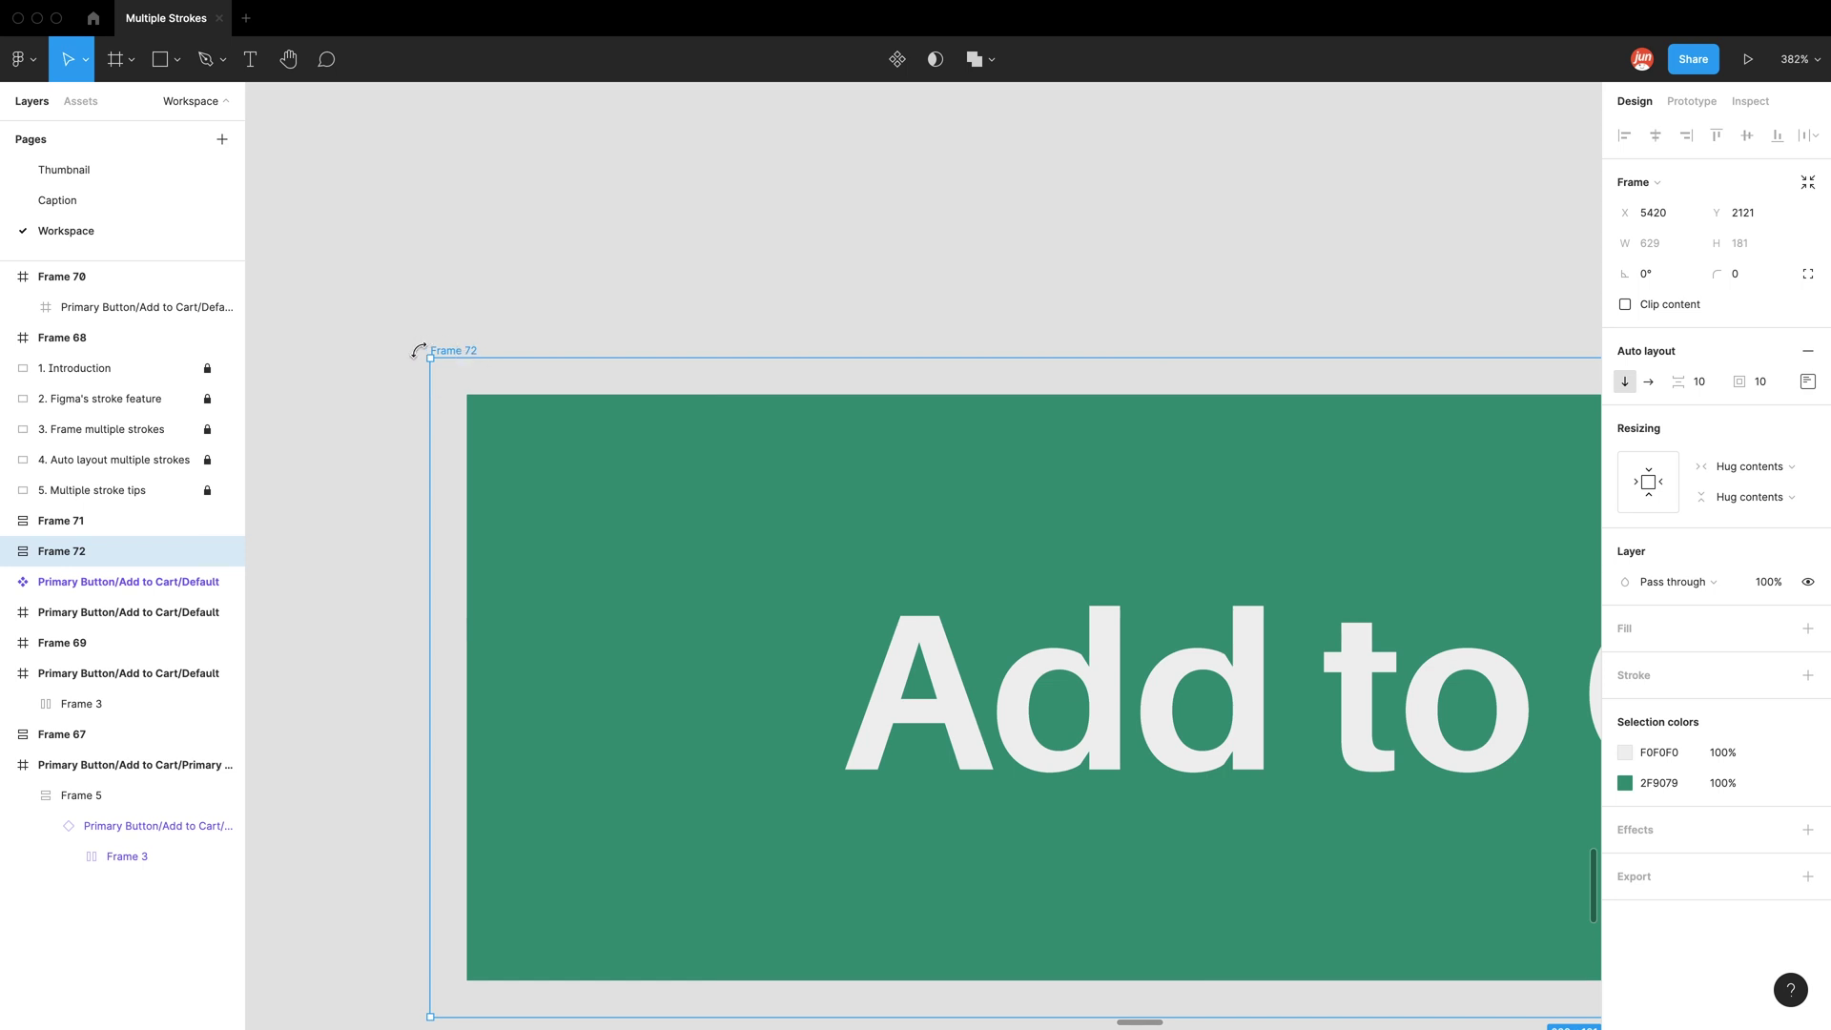
scroll(452, 378, "up", 4)
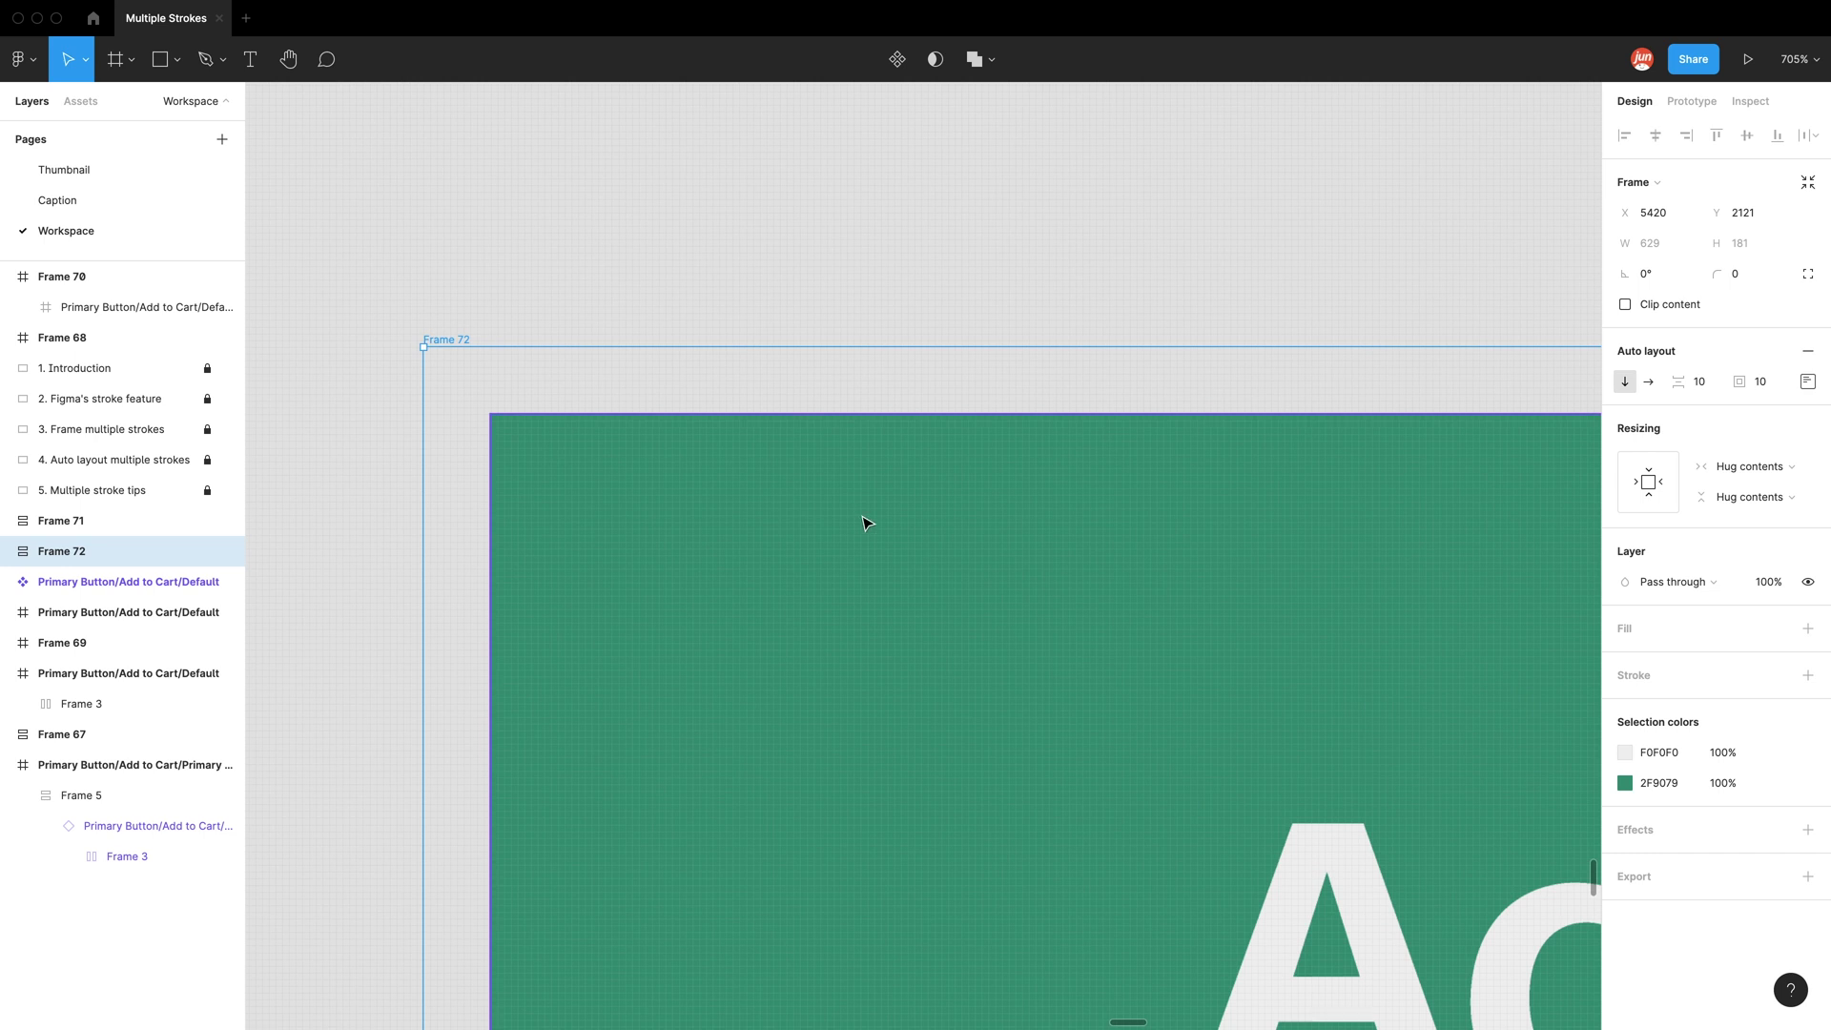
left_click(1808, 675)
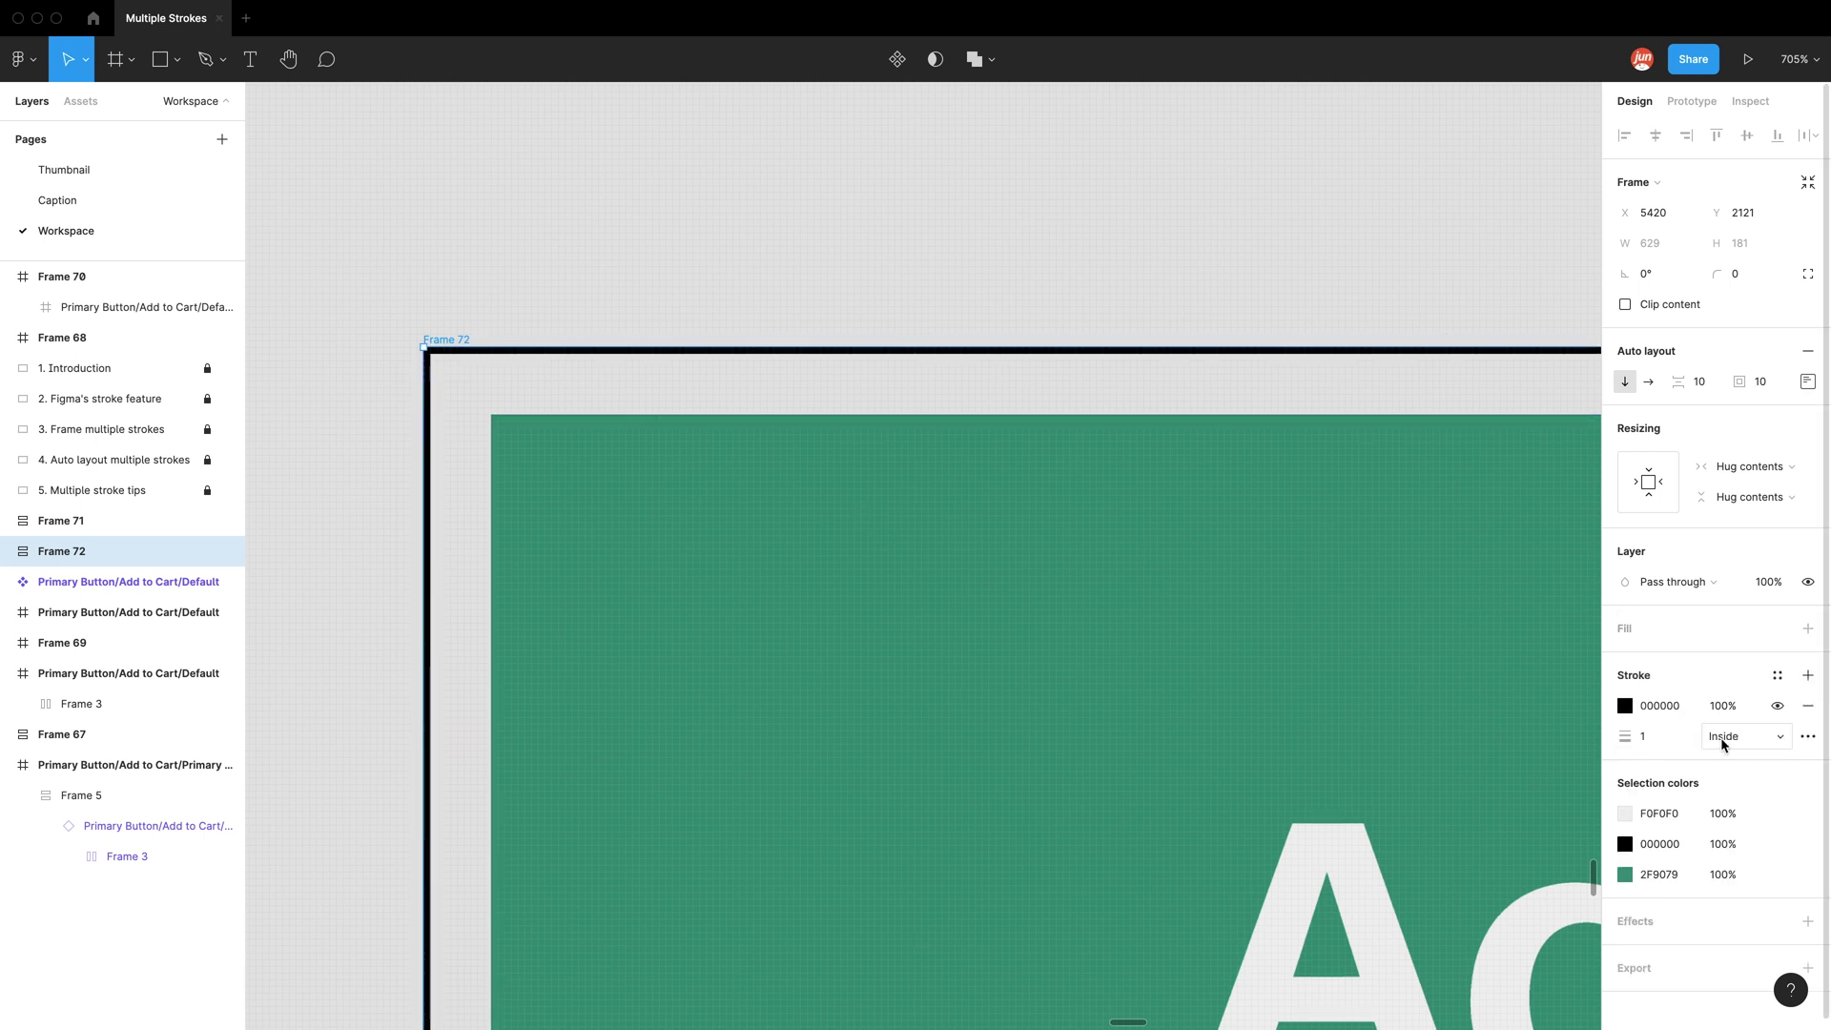
left_click(1667, 739)
key("Return")
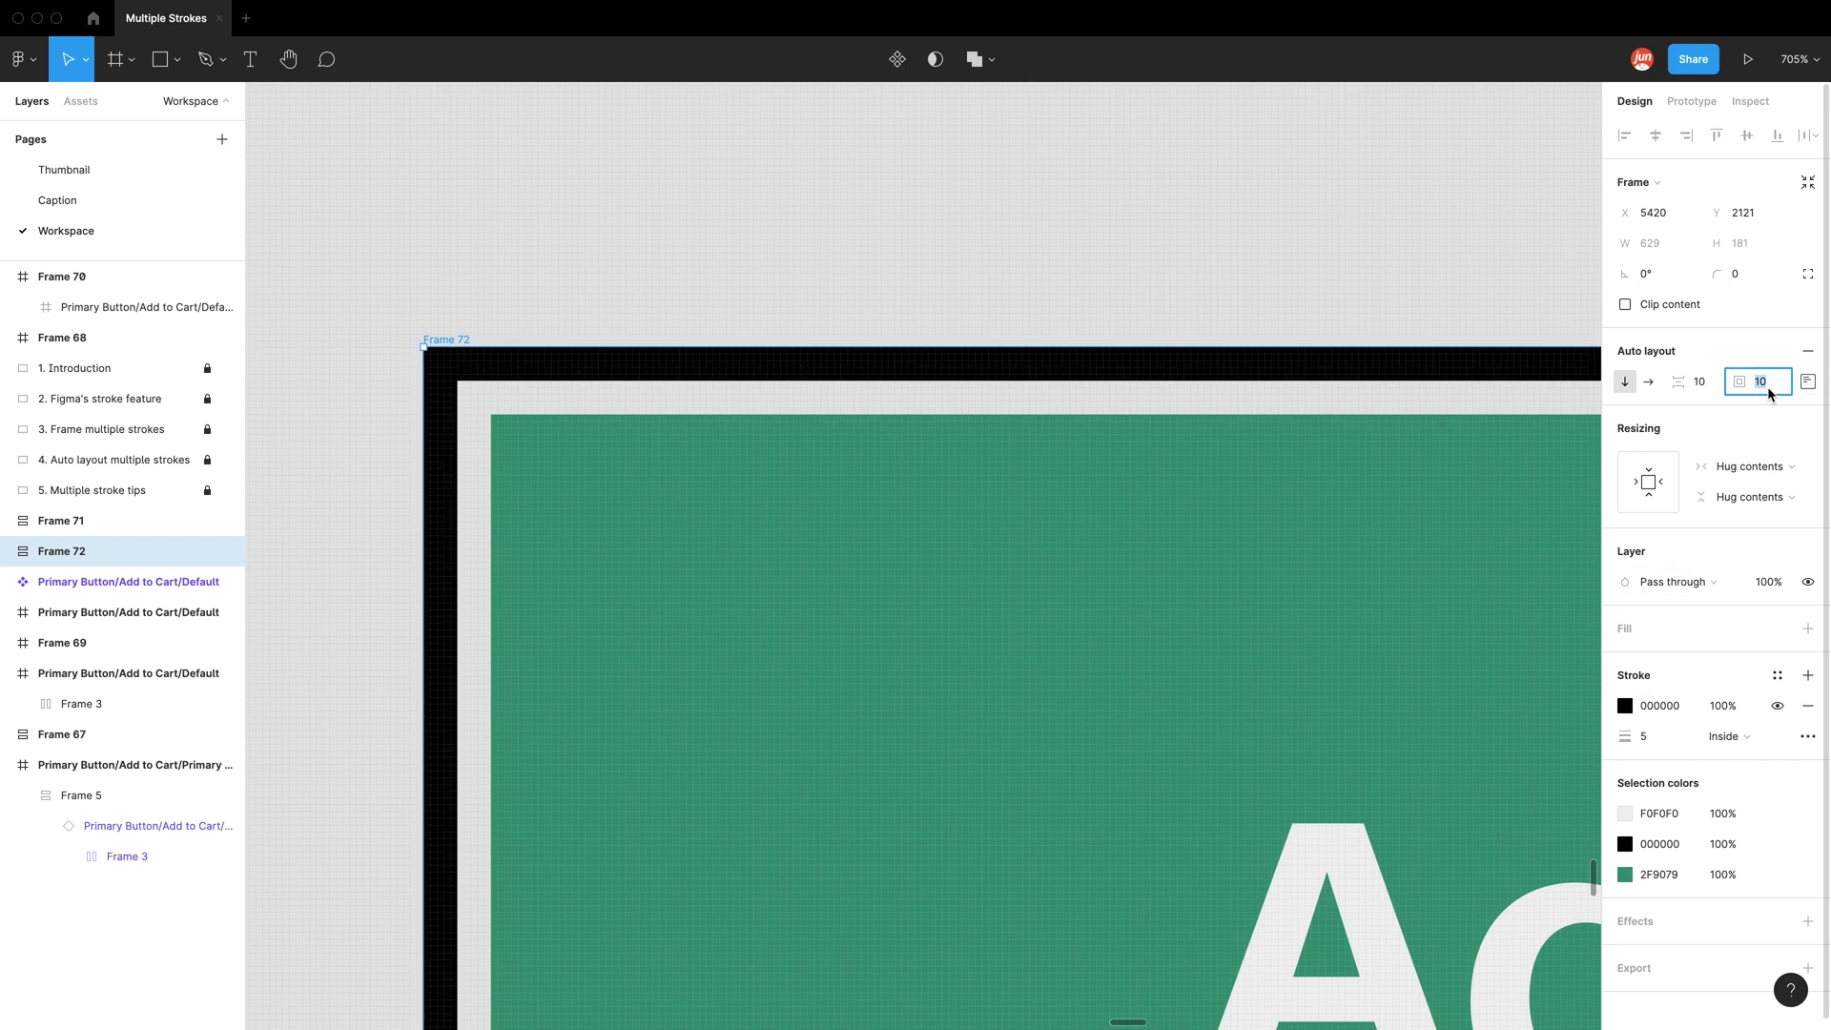
type("5")
key("Return")
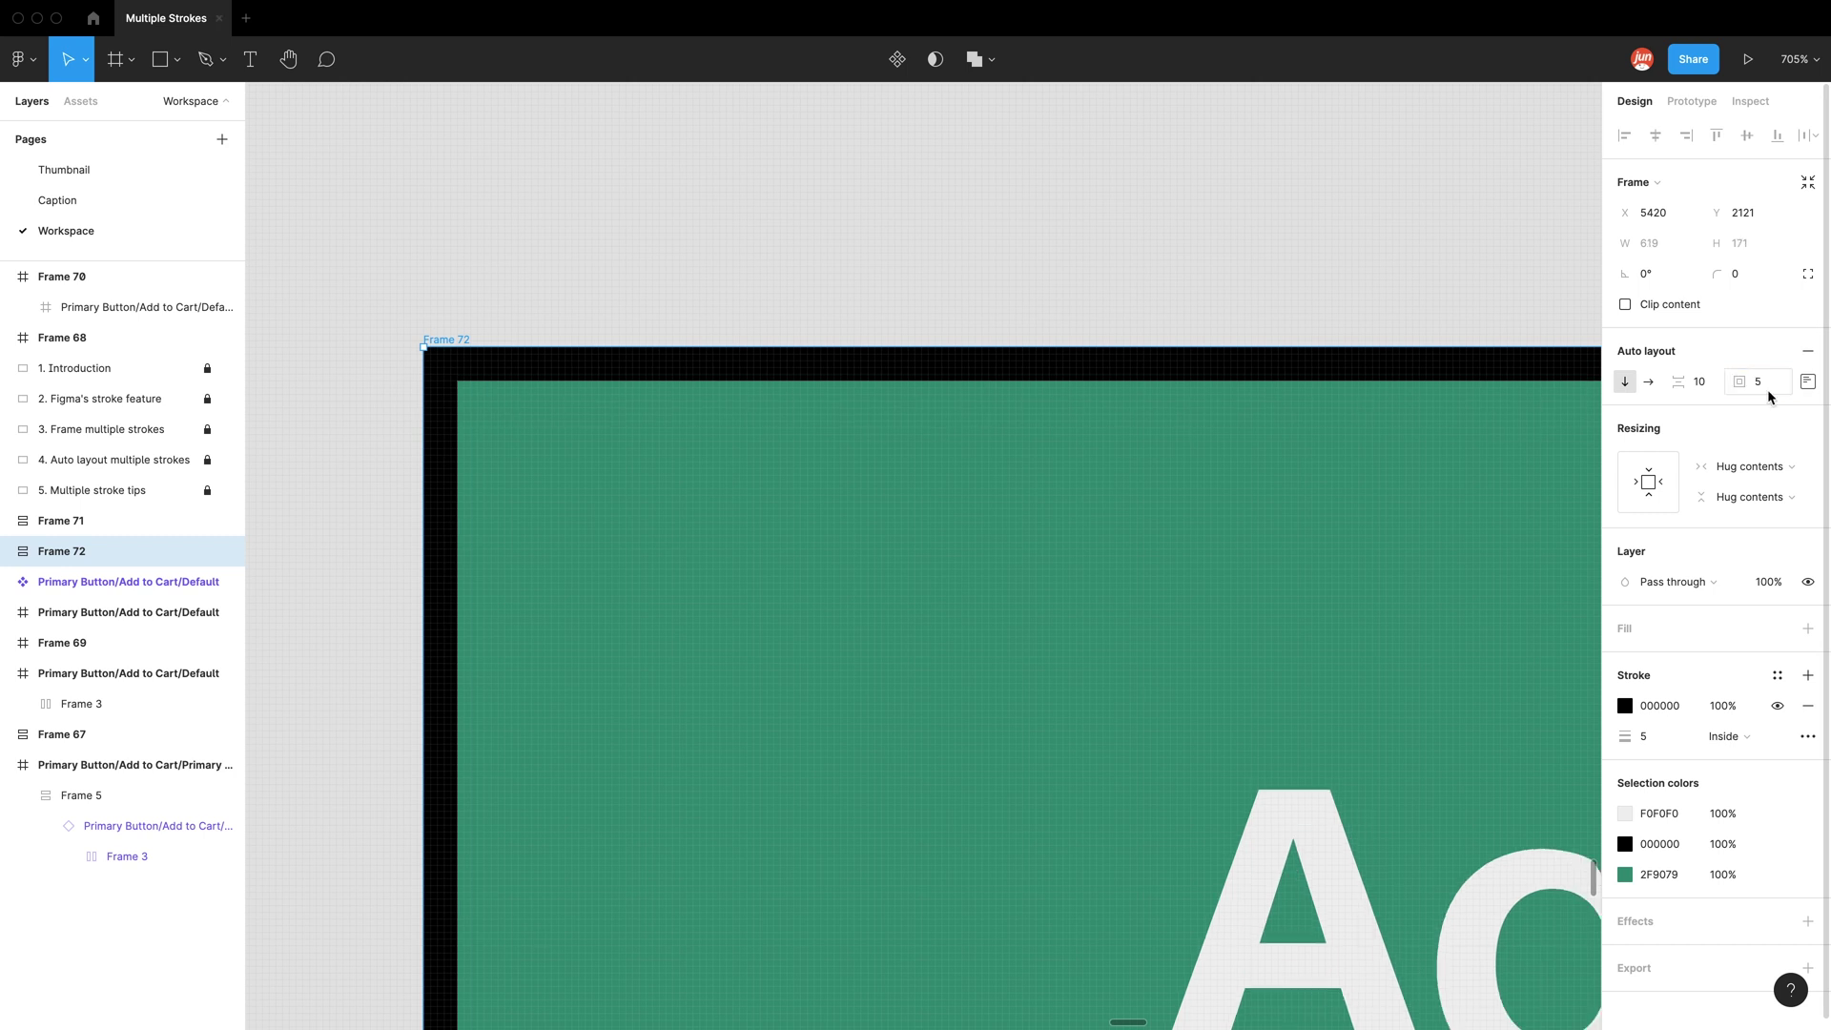
Change the new frame's stroke color to the document's orange, FEC06B, and deselect the frame
left_click(1625, 706)
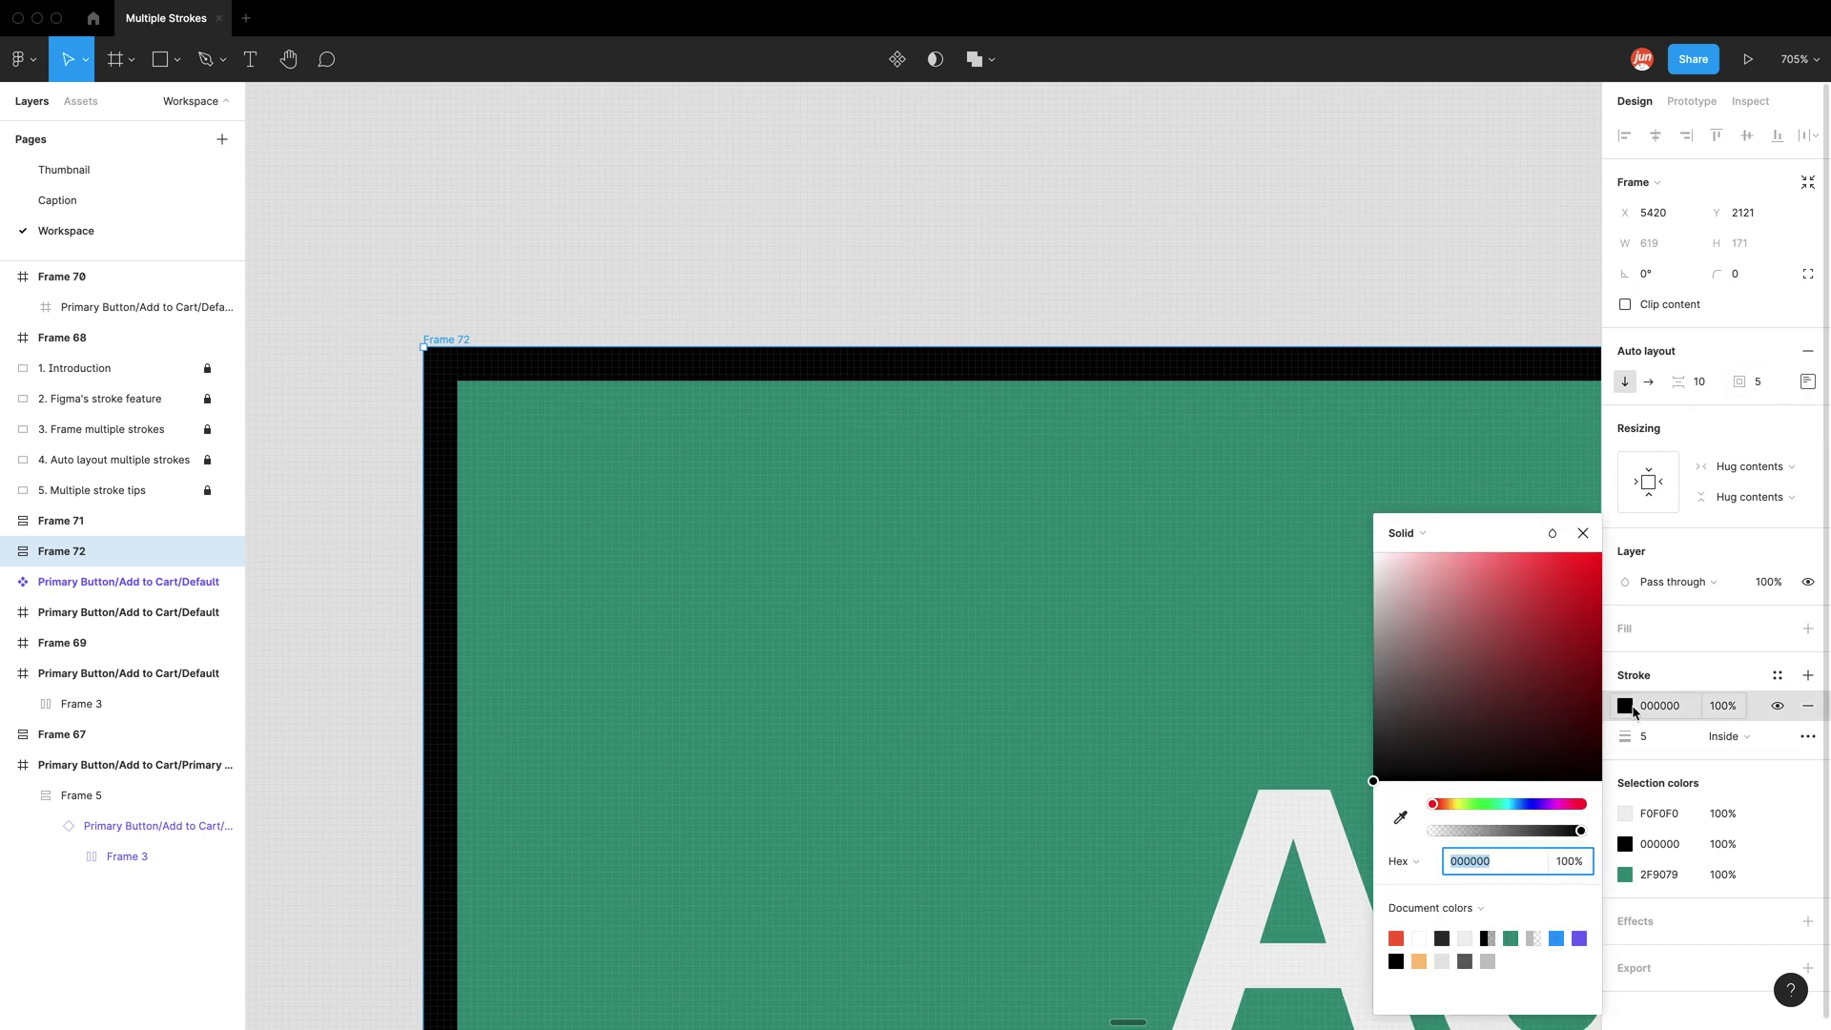
left_click(1419, 961)
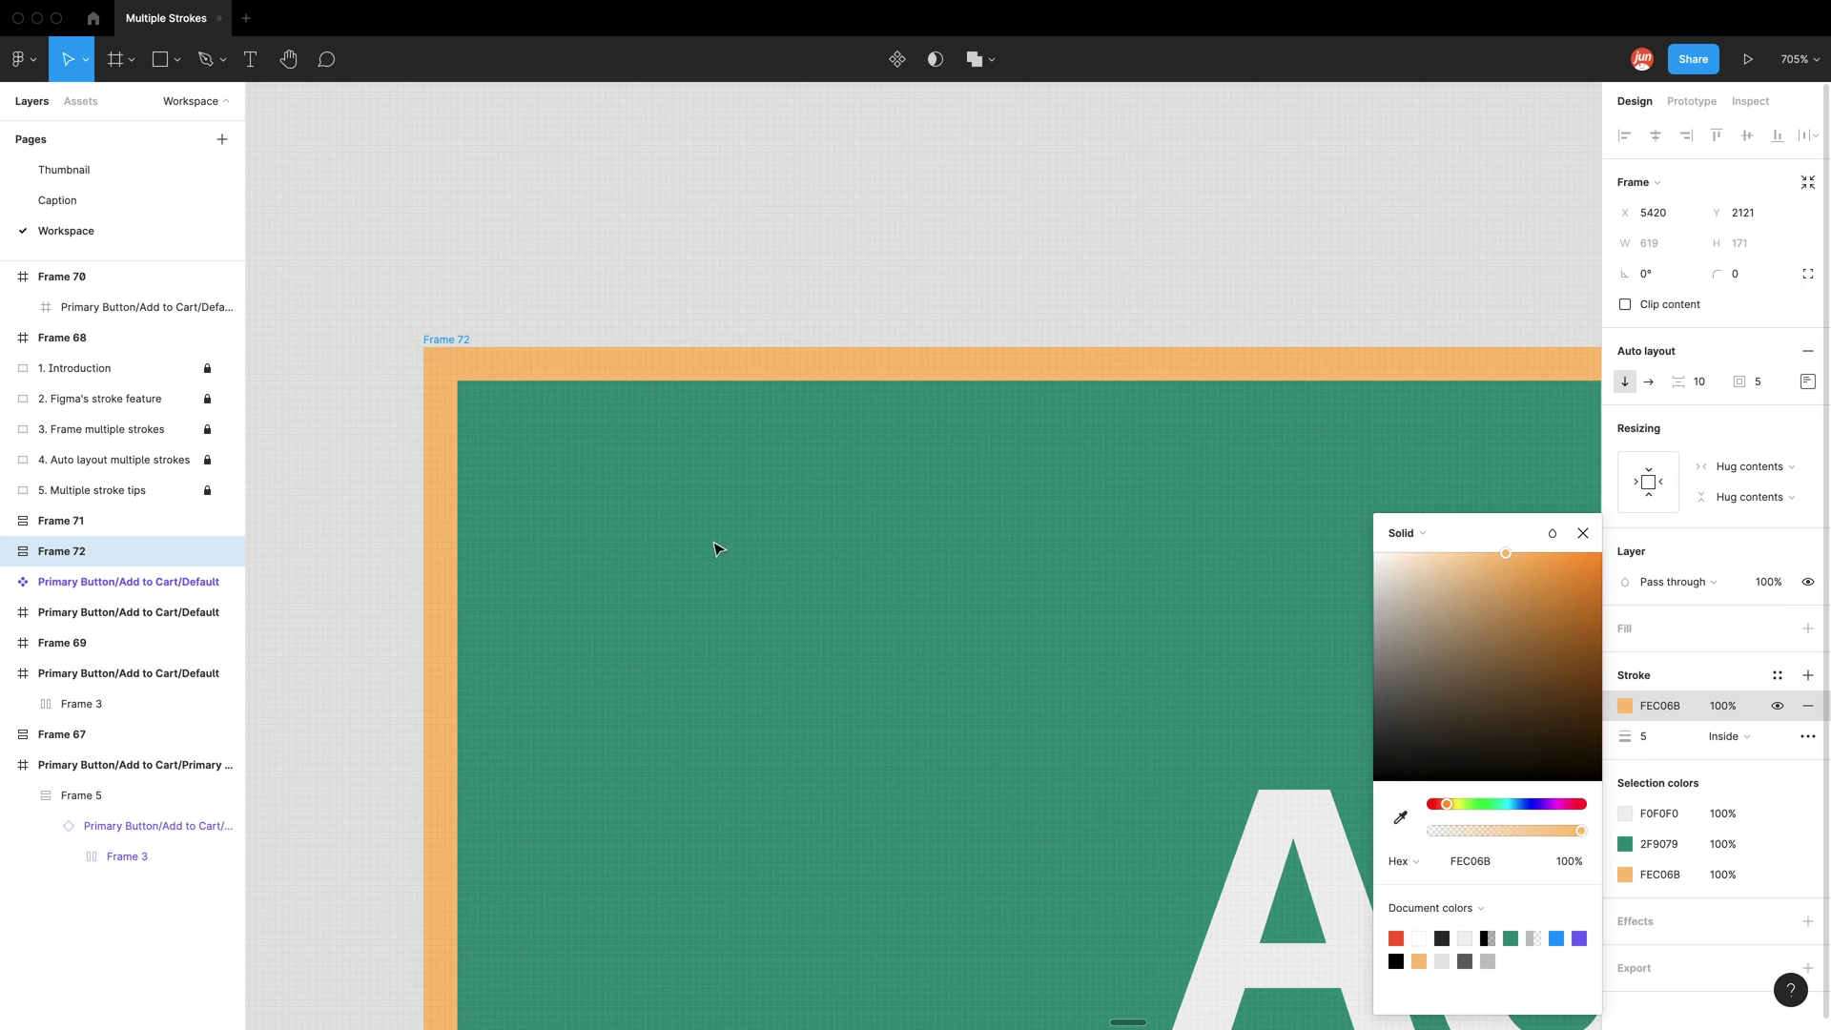
scroll(754, 558, "left", 2)
scroll(753, 558, "up", 2)
left_click(593, 347)
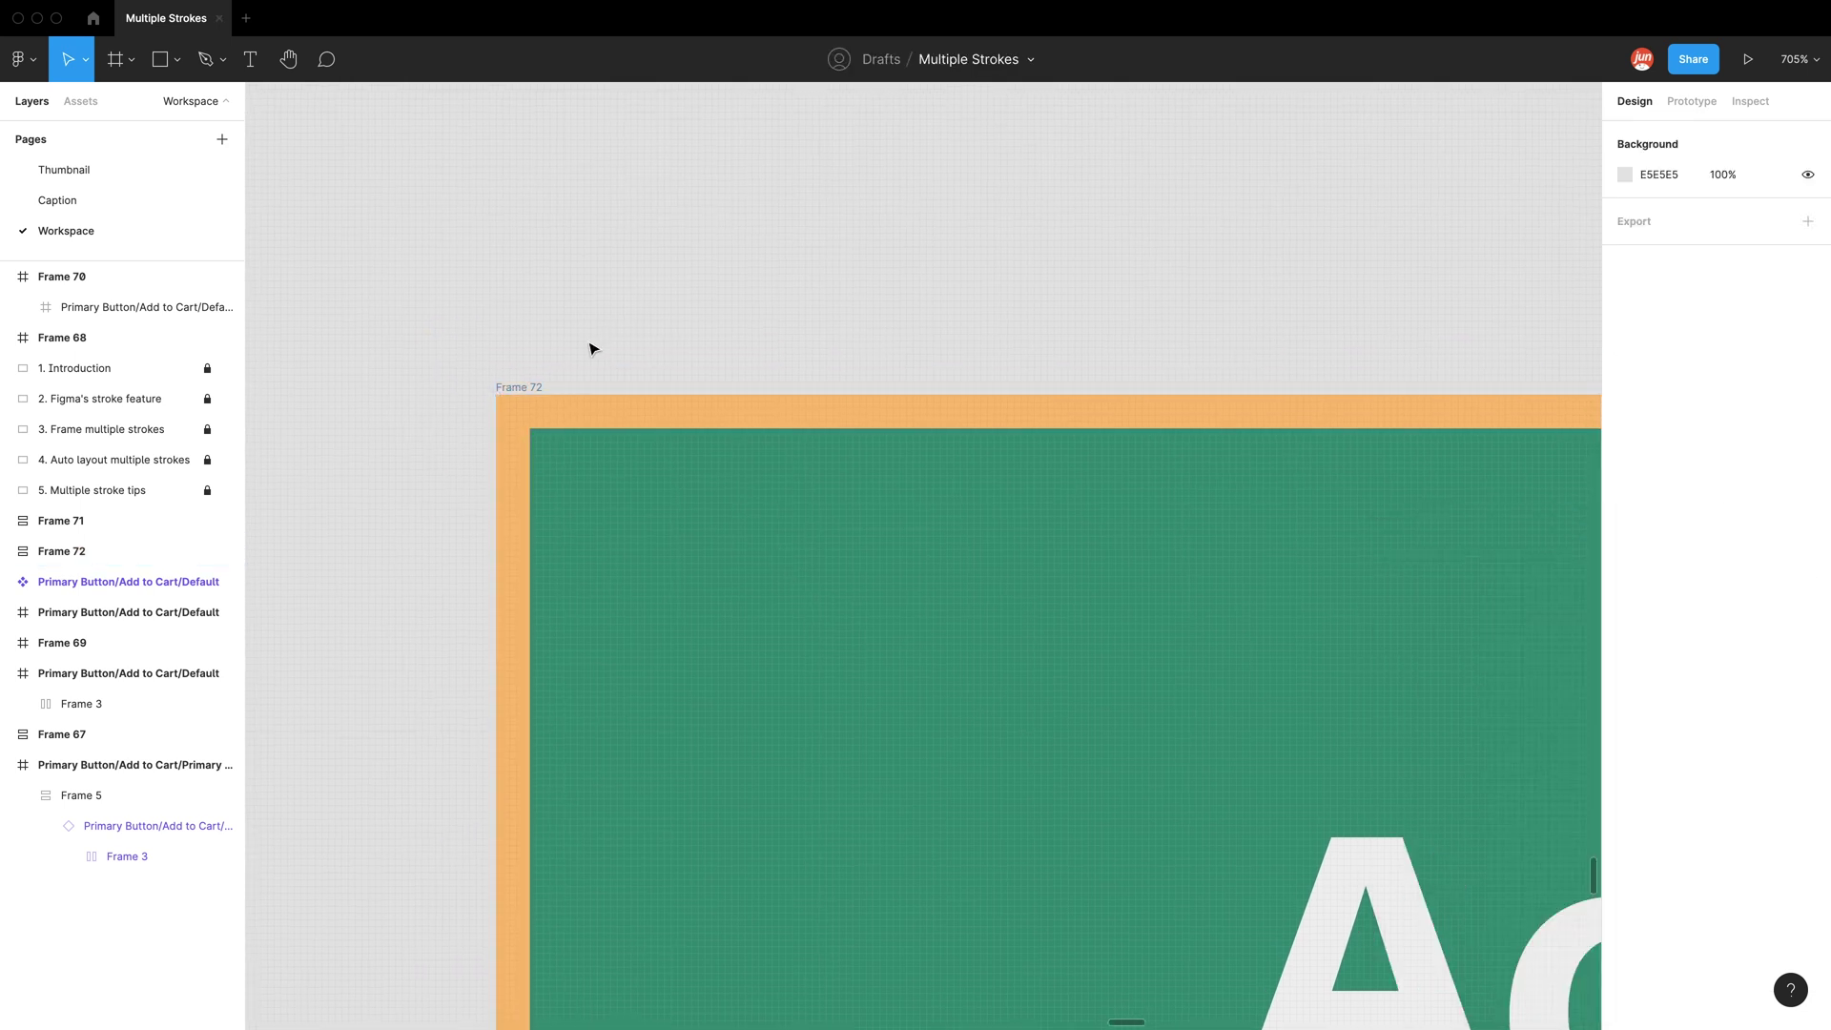
Group the orange-stroked frame and add auto layout to the group
right_click(515, 391)
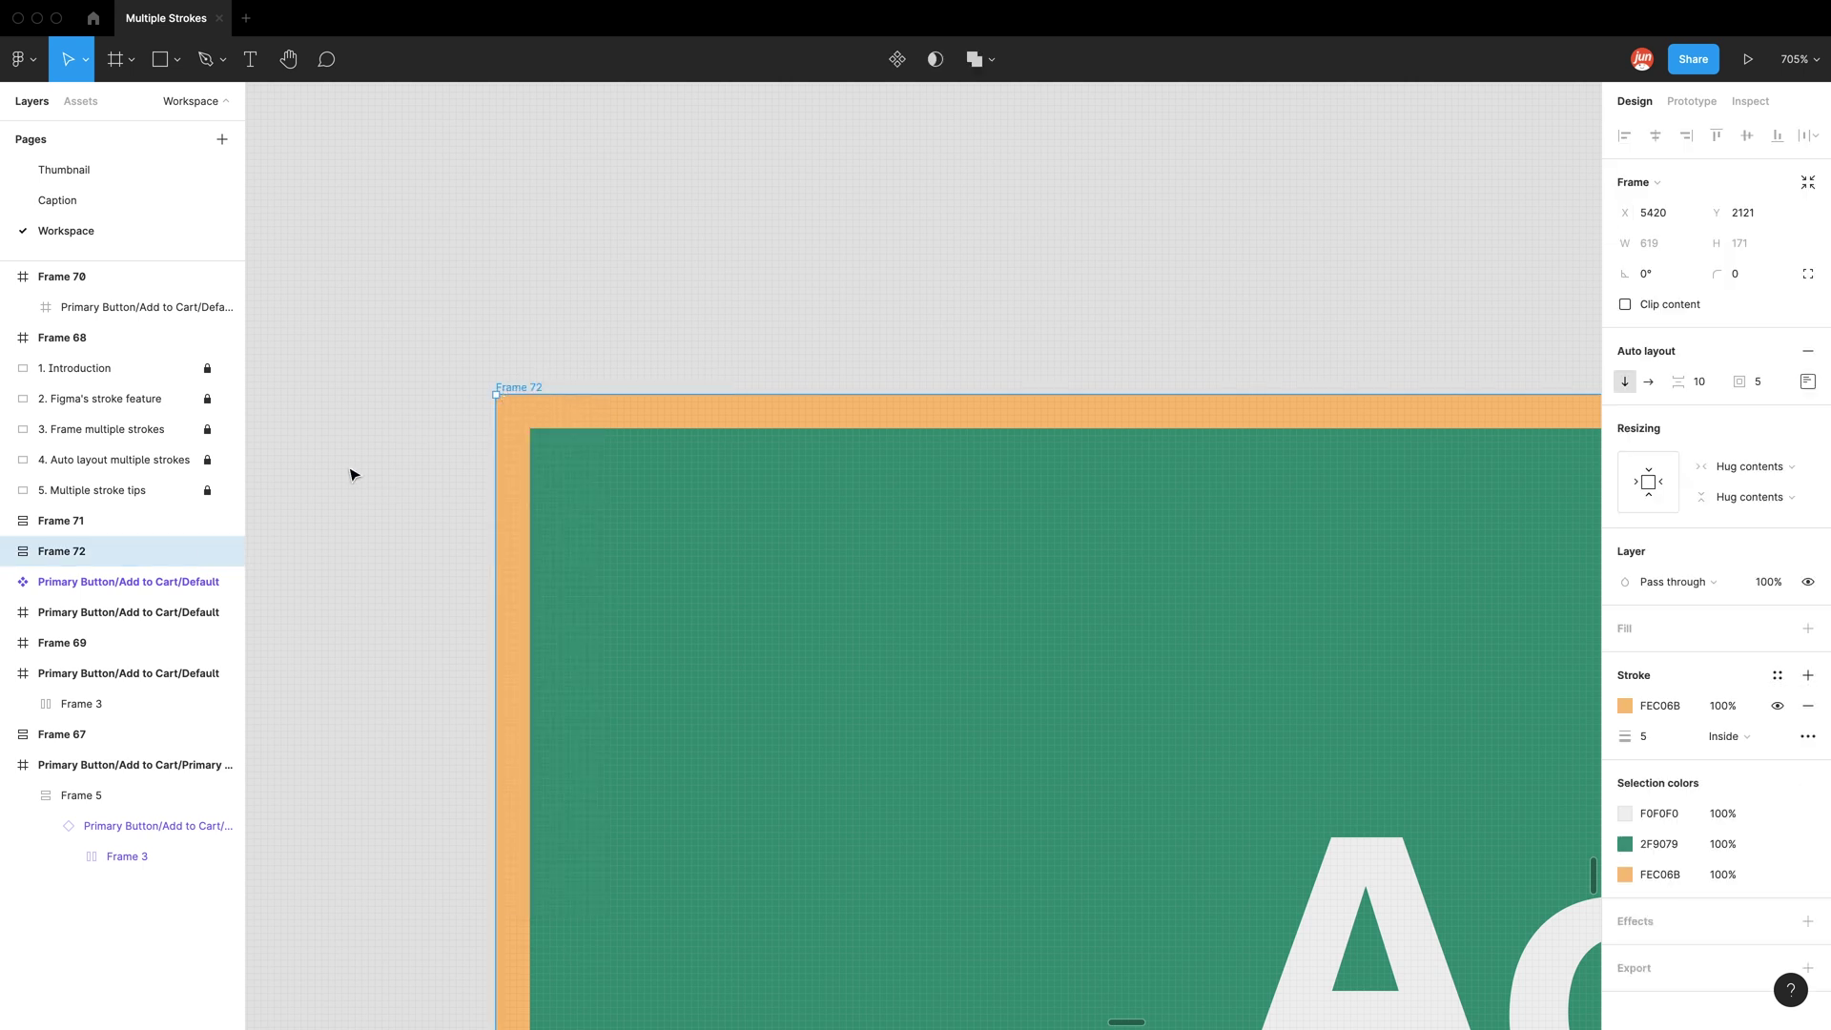
right_click(531, 392)
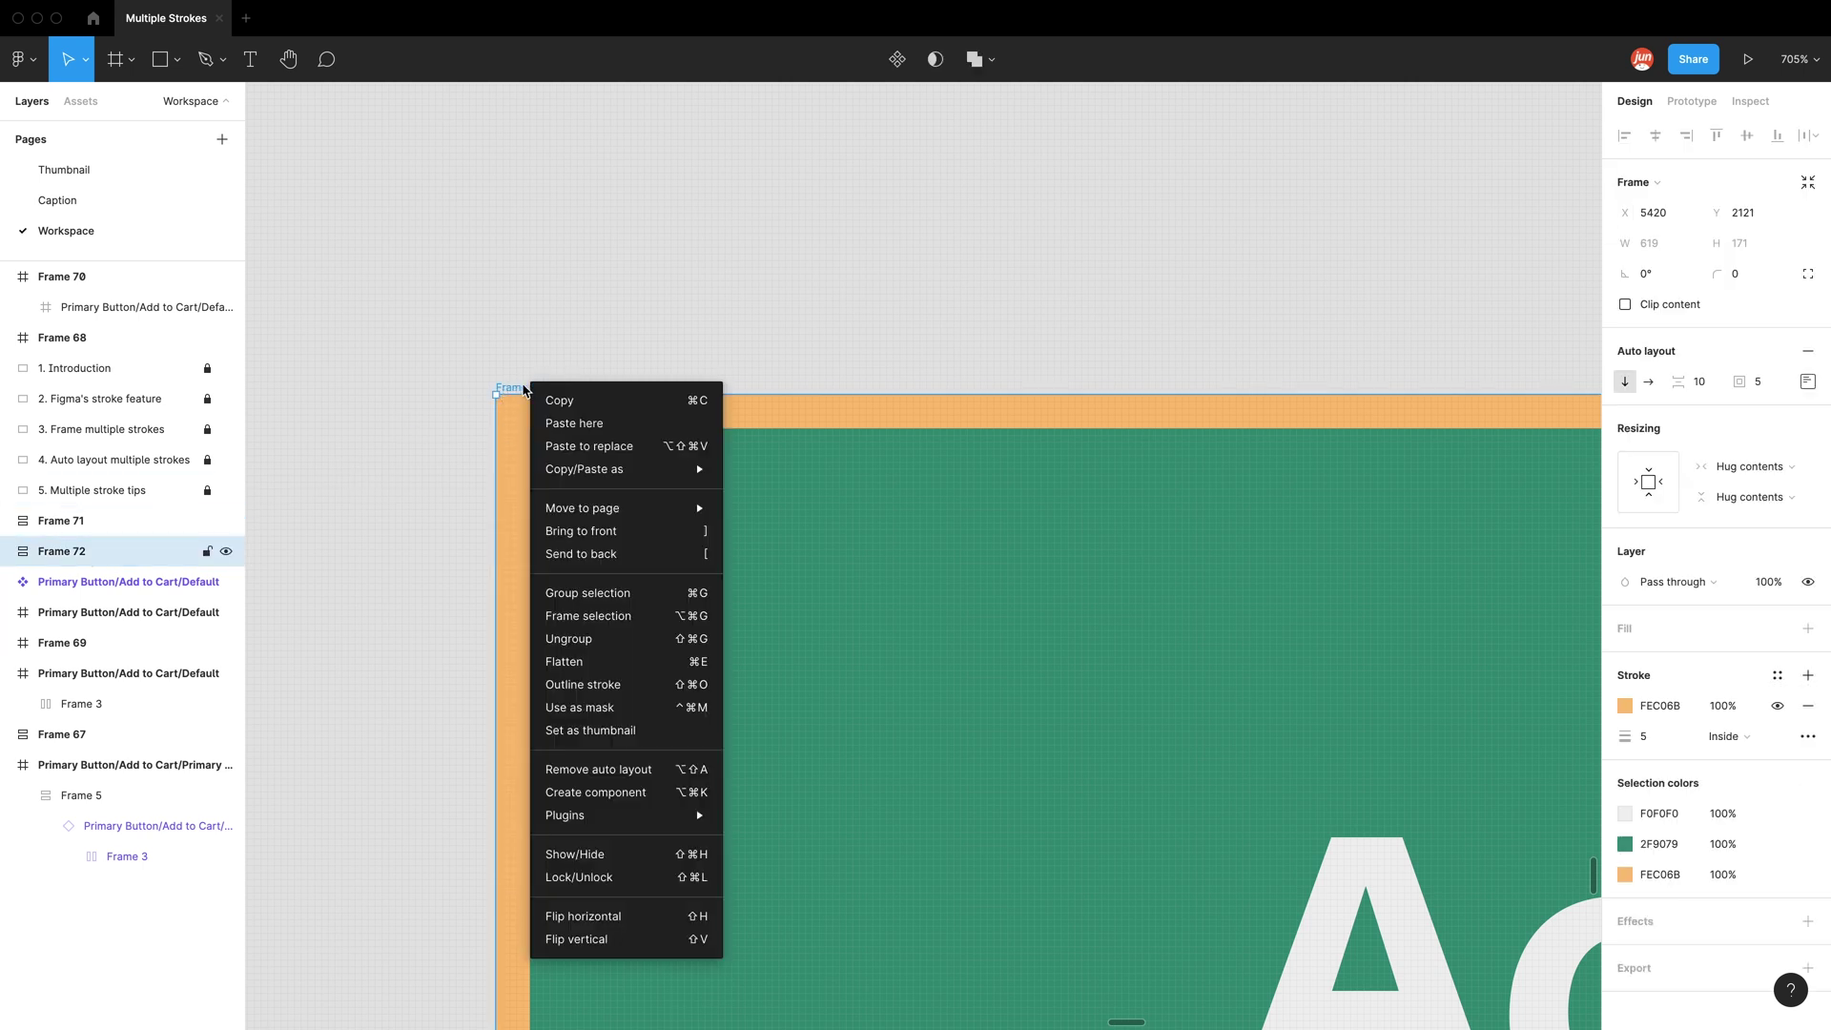
left_click(699, 606)
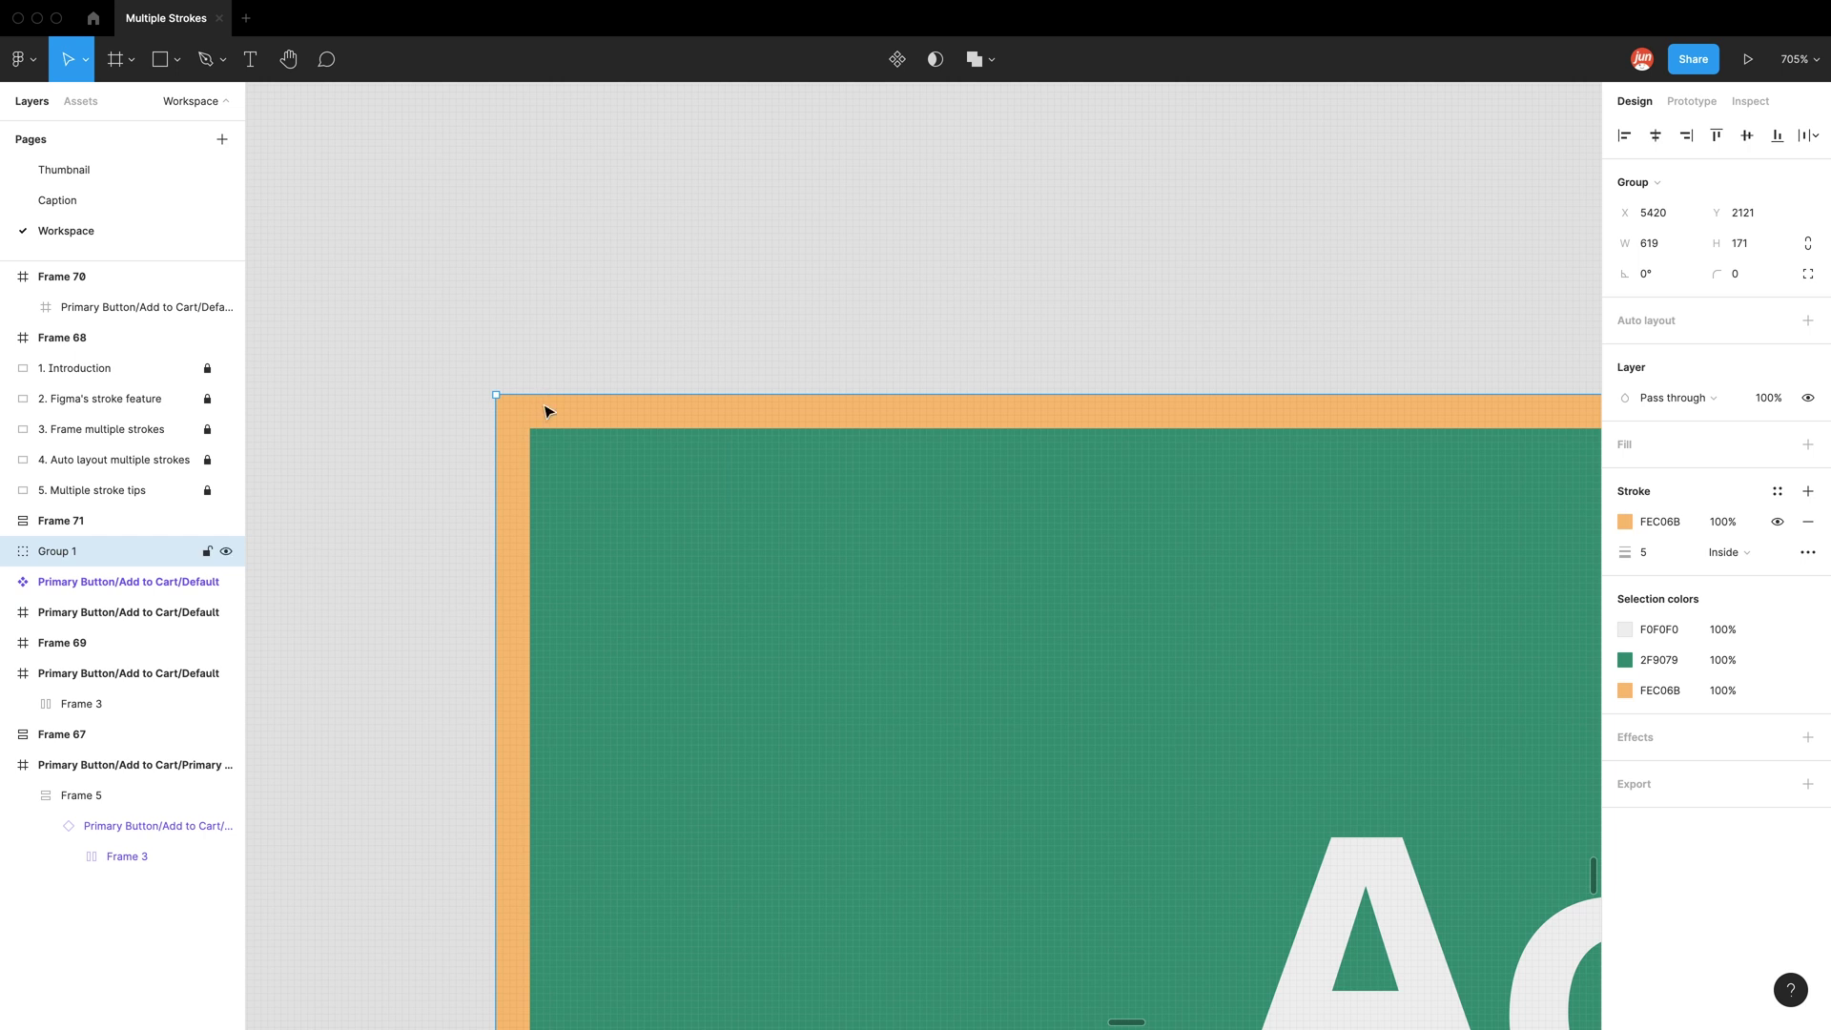
right_click(546, 398)
left_click(654, 787)
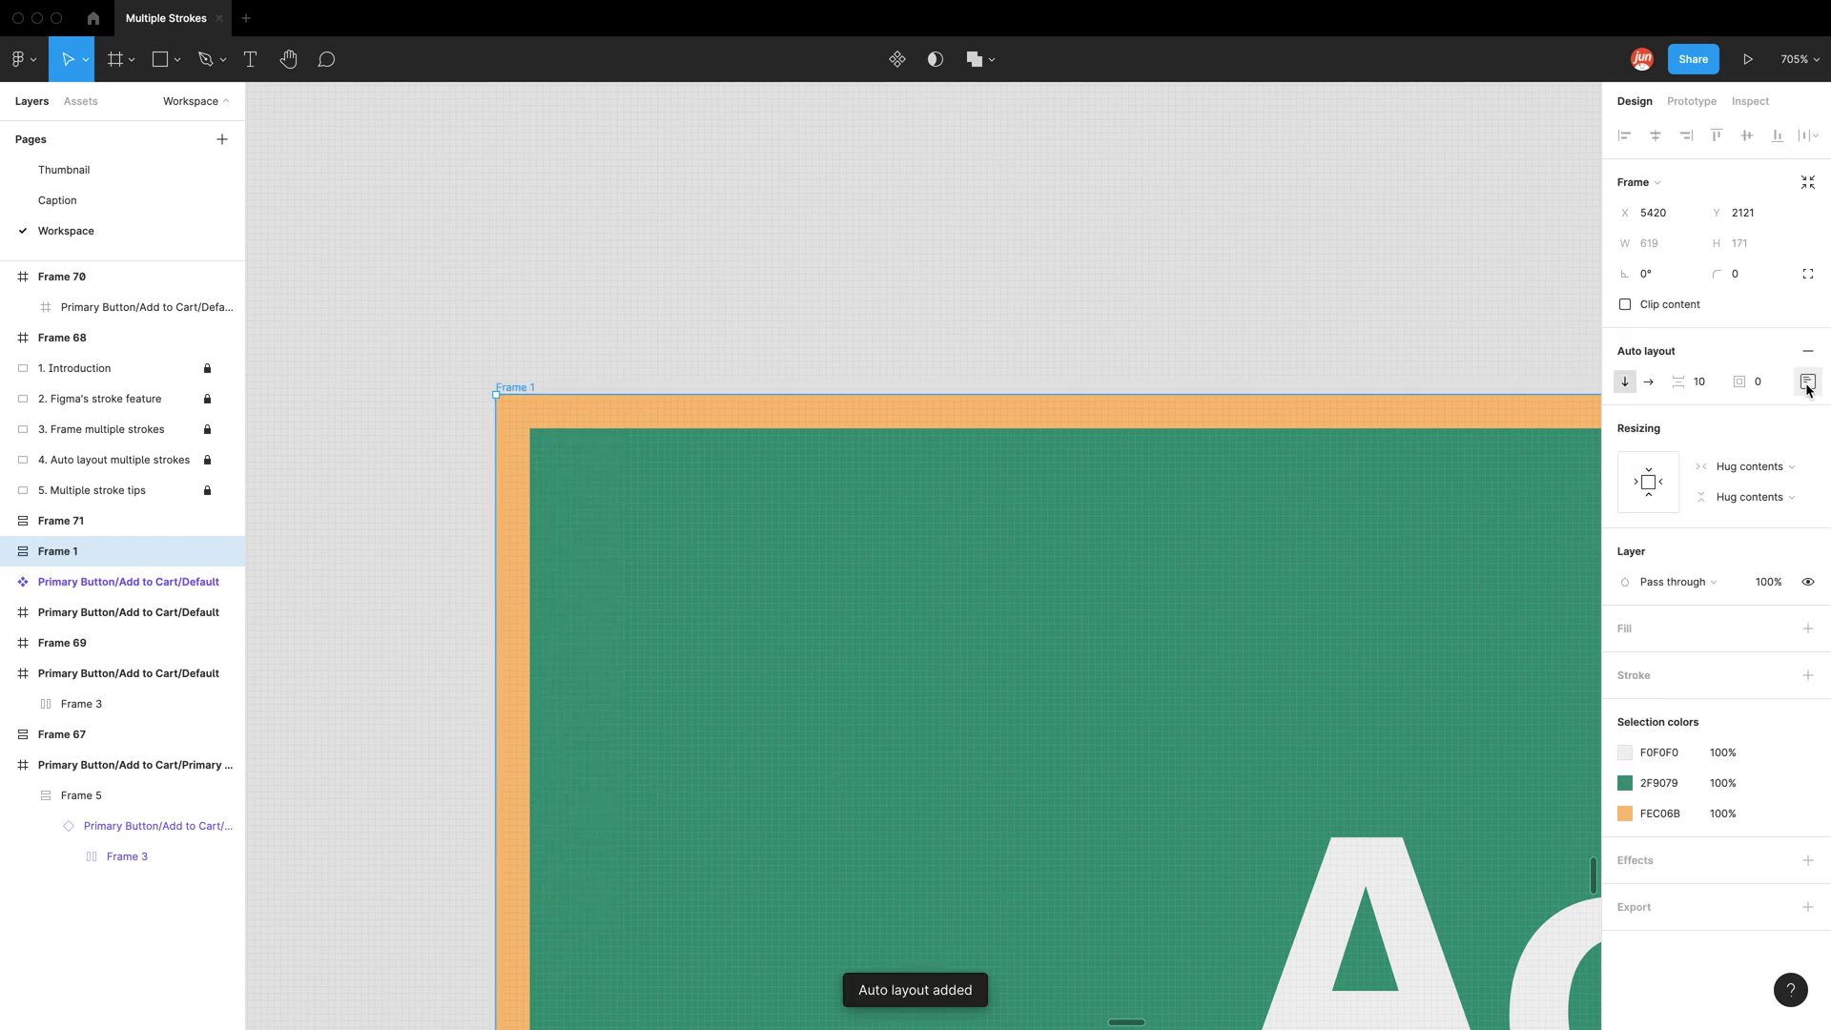
Set the outer frame's padding to 10 and add an inside stroke with thickness 10
left_click(1775, 386)
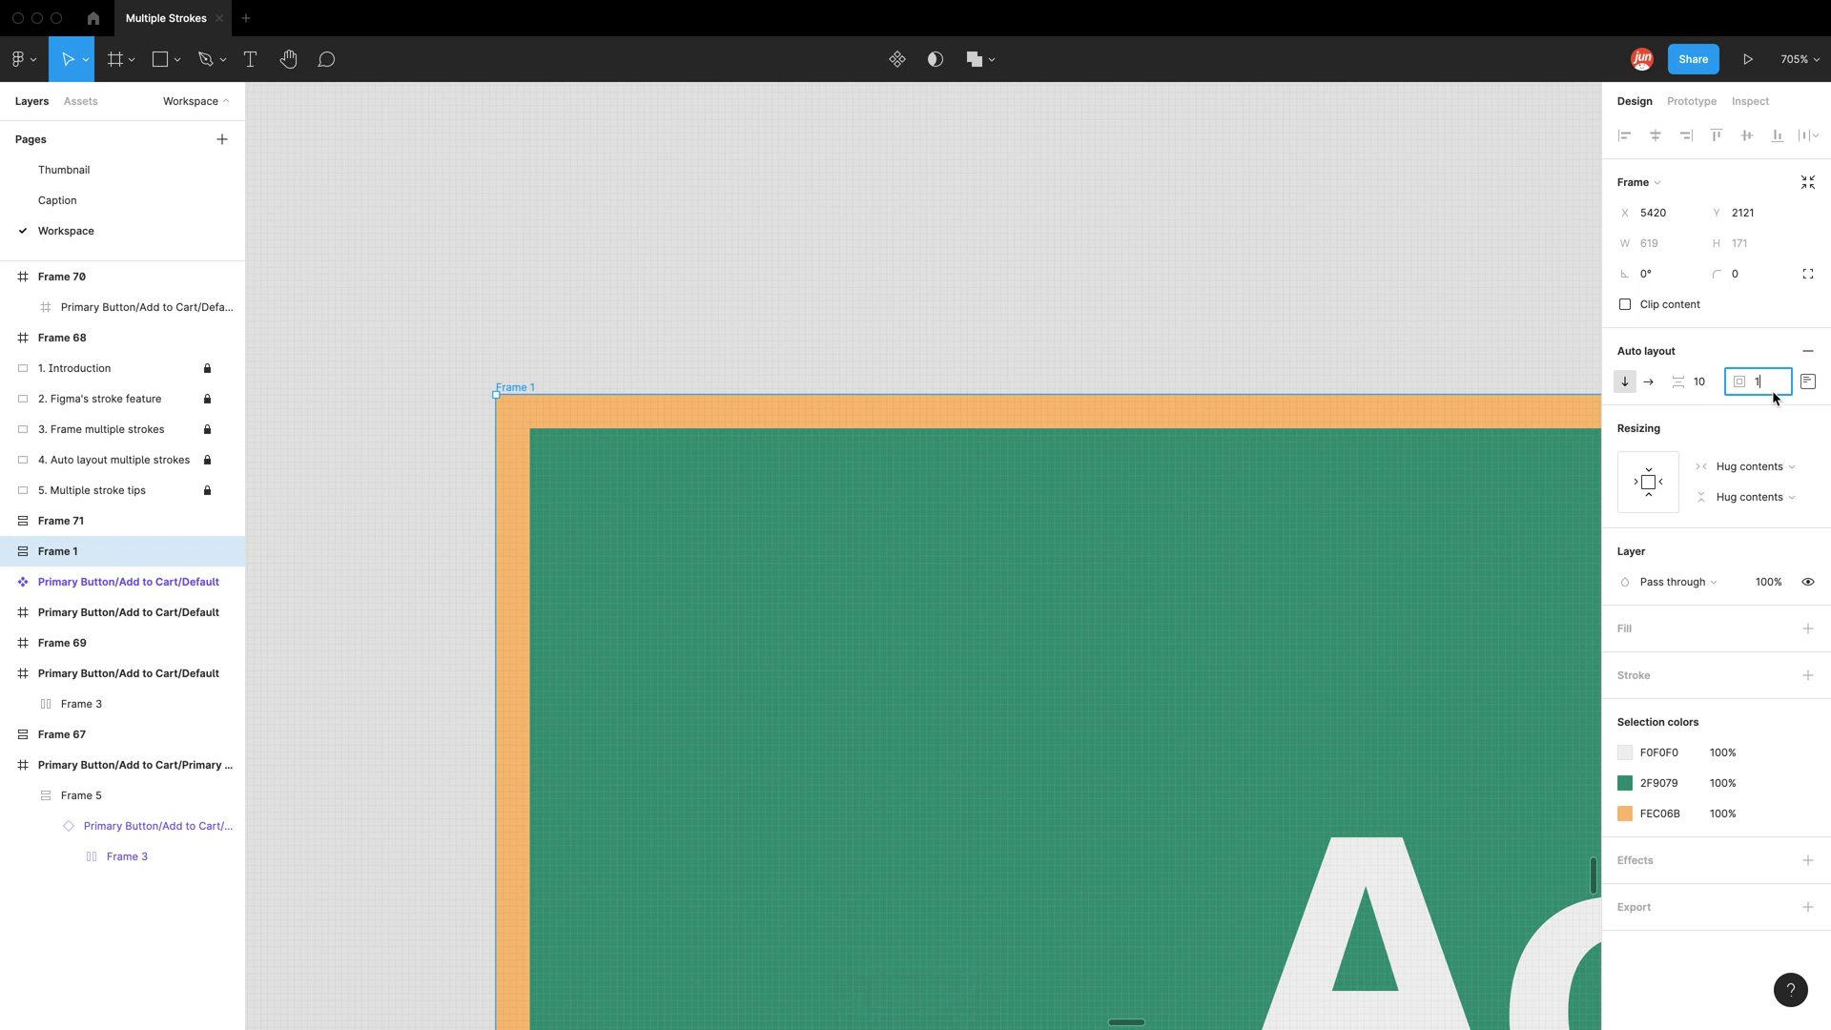
key("Return")
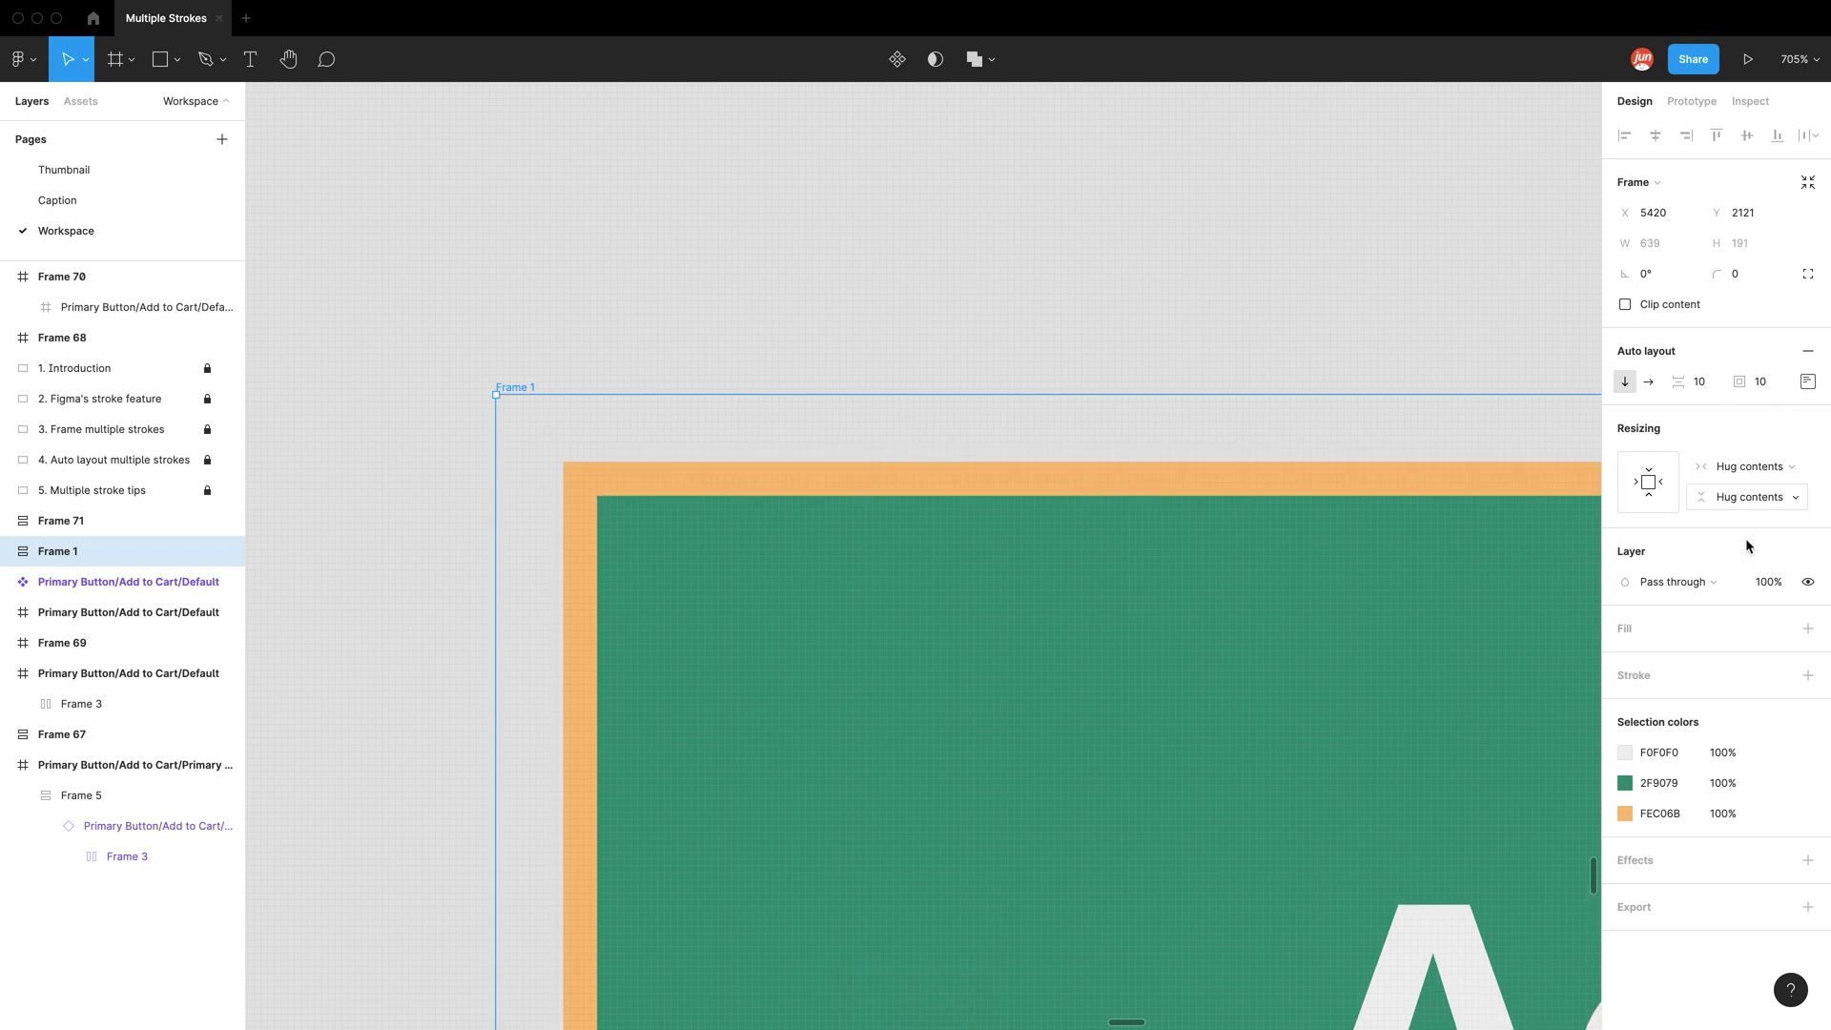
left_click(1807, 675)
left_click(1664, 737)
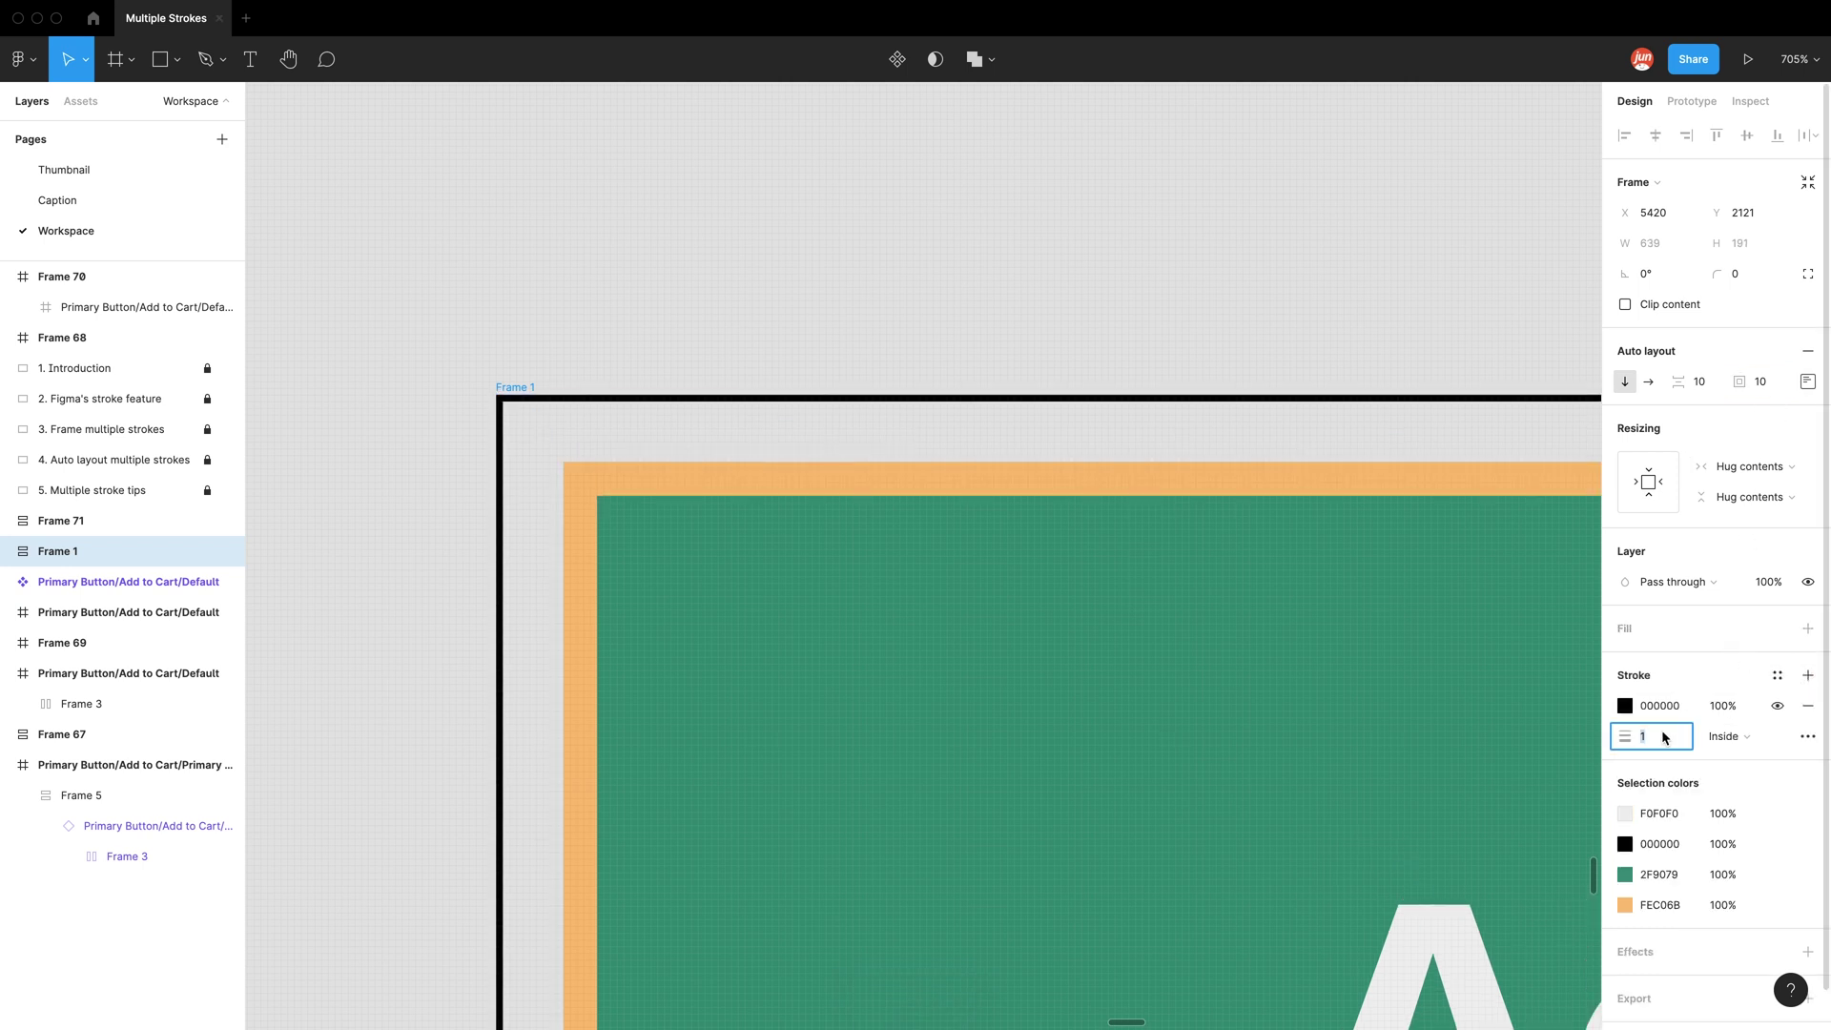
type("0")
key("Return")
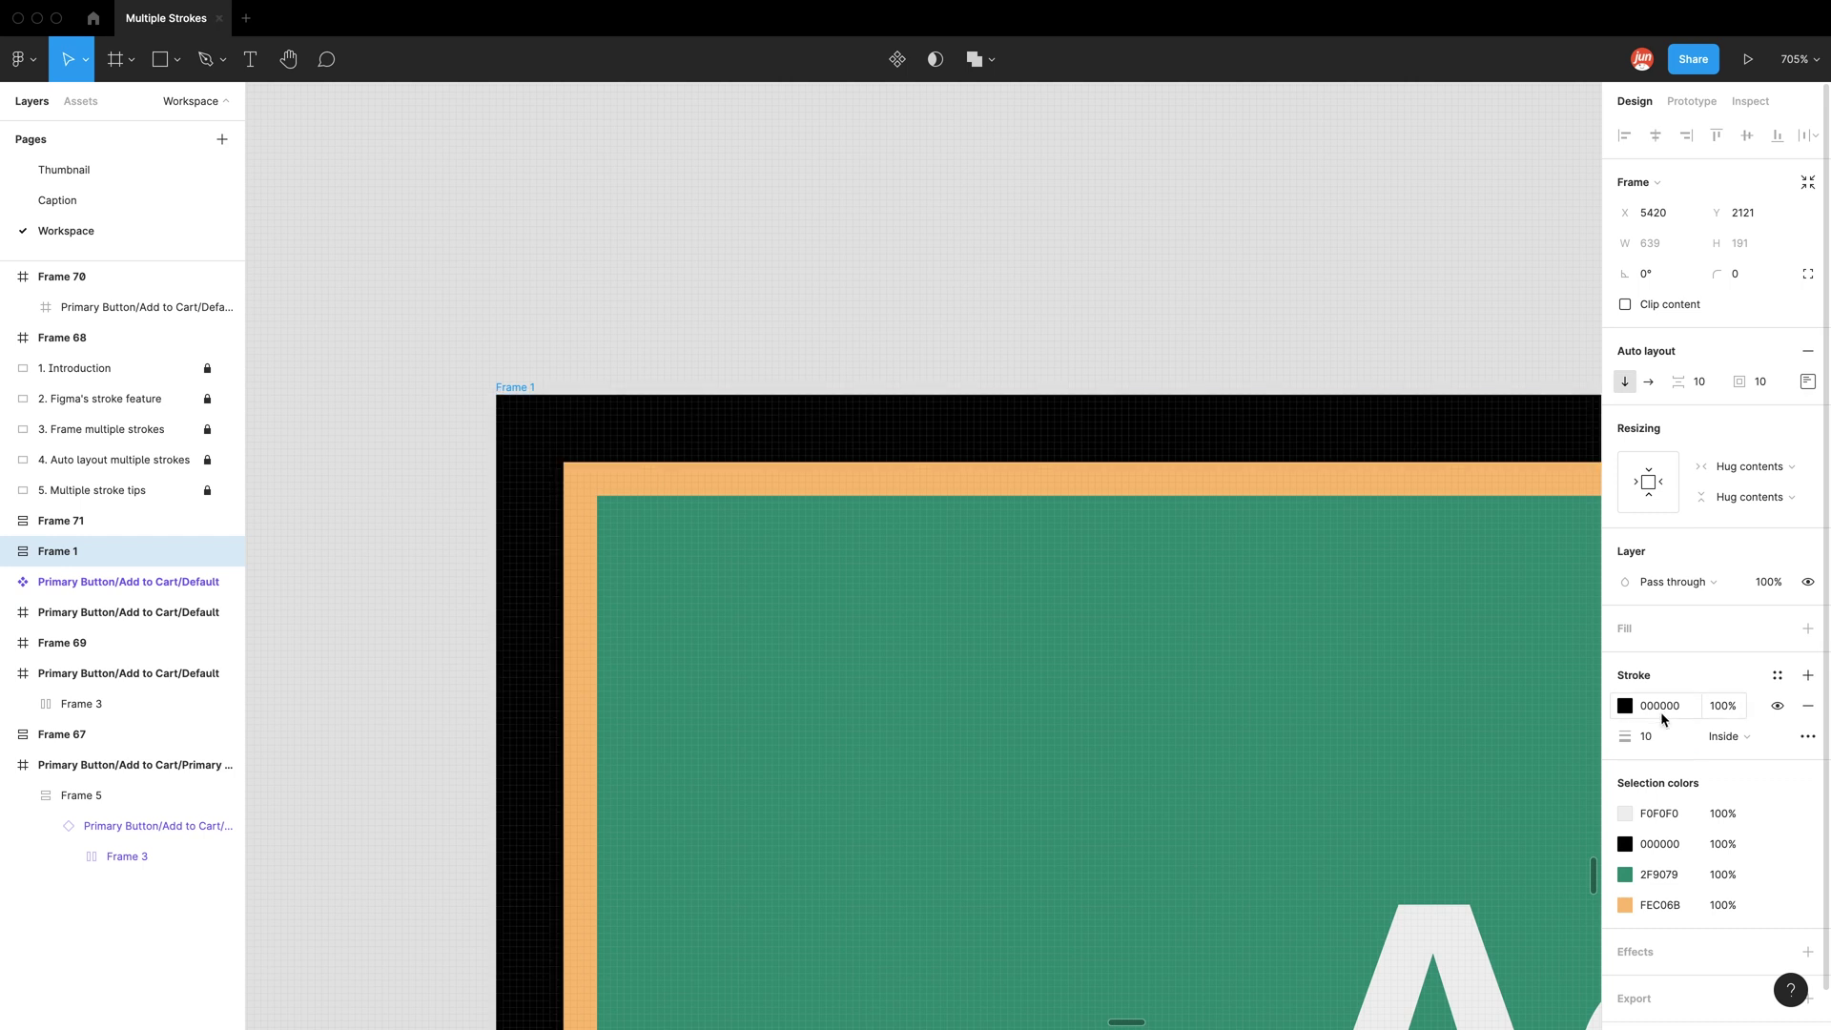
Change the outer frame's stroke color to the document's red, F45D2C, and deselect the frame
left_click(1625, 705)
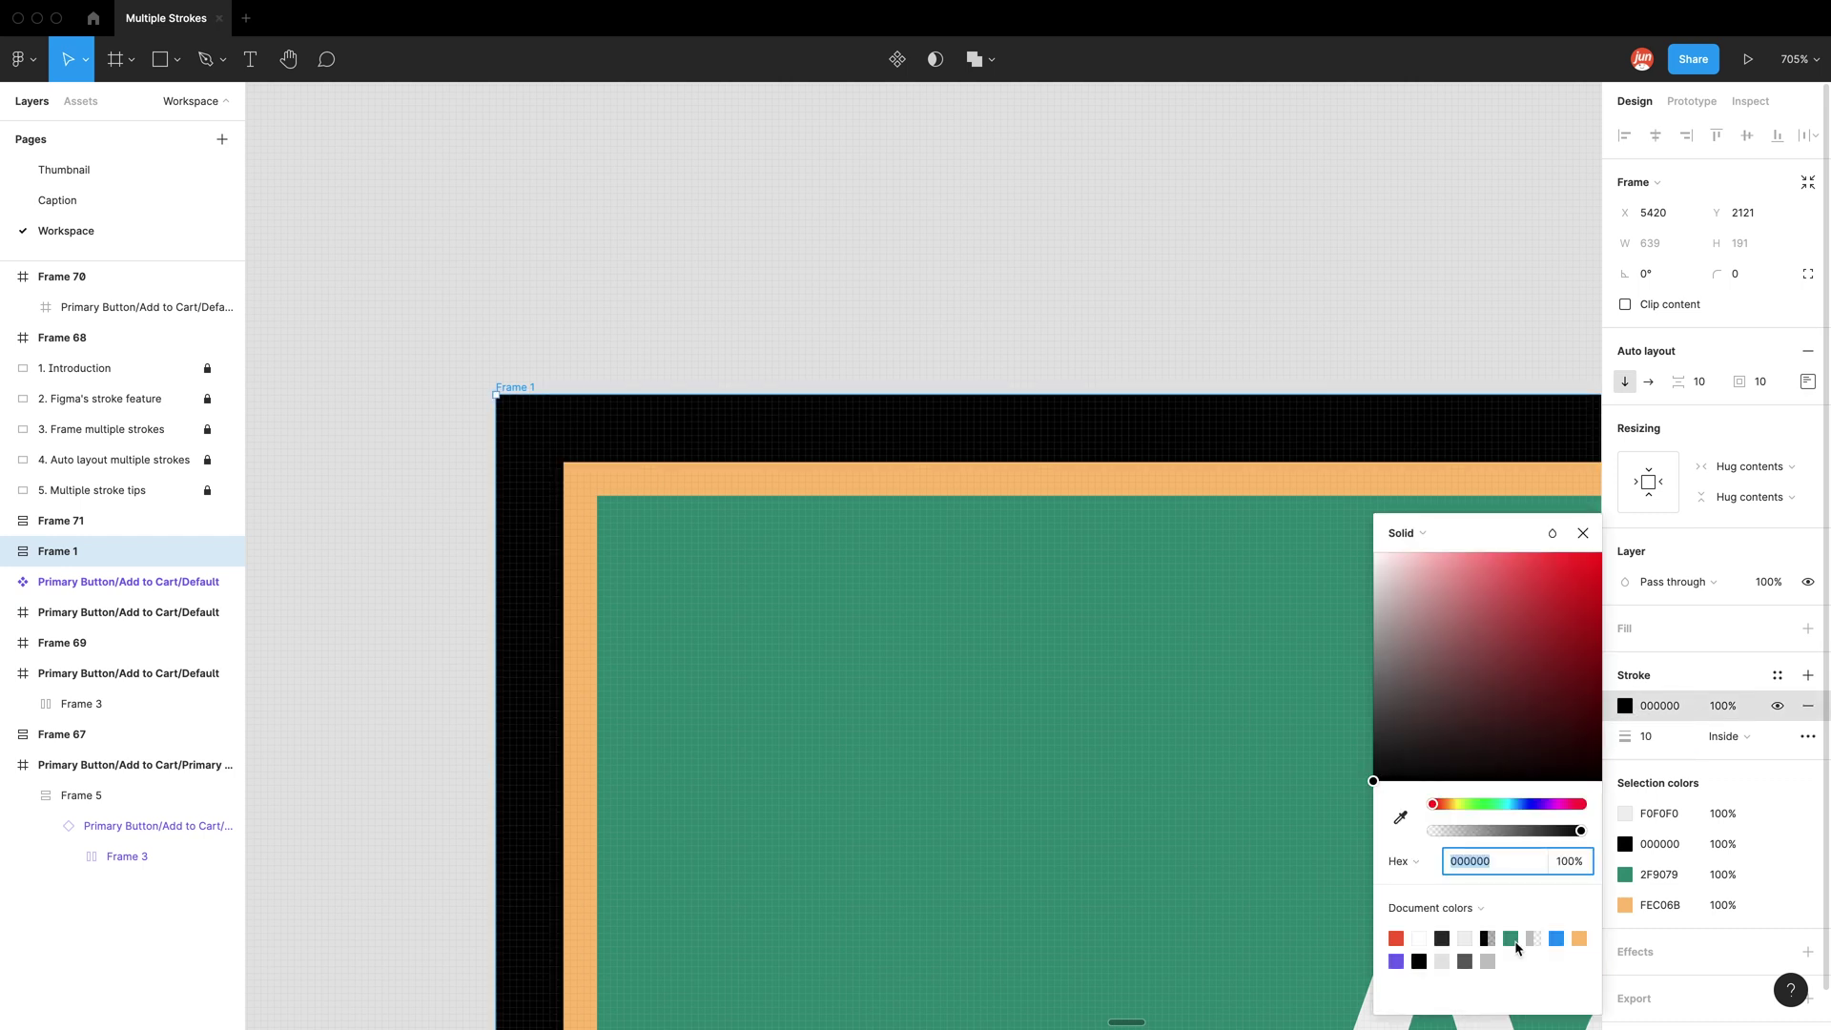
left_click(1396, 939)
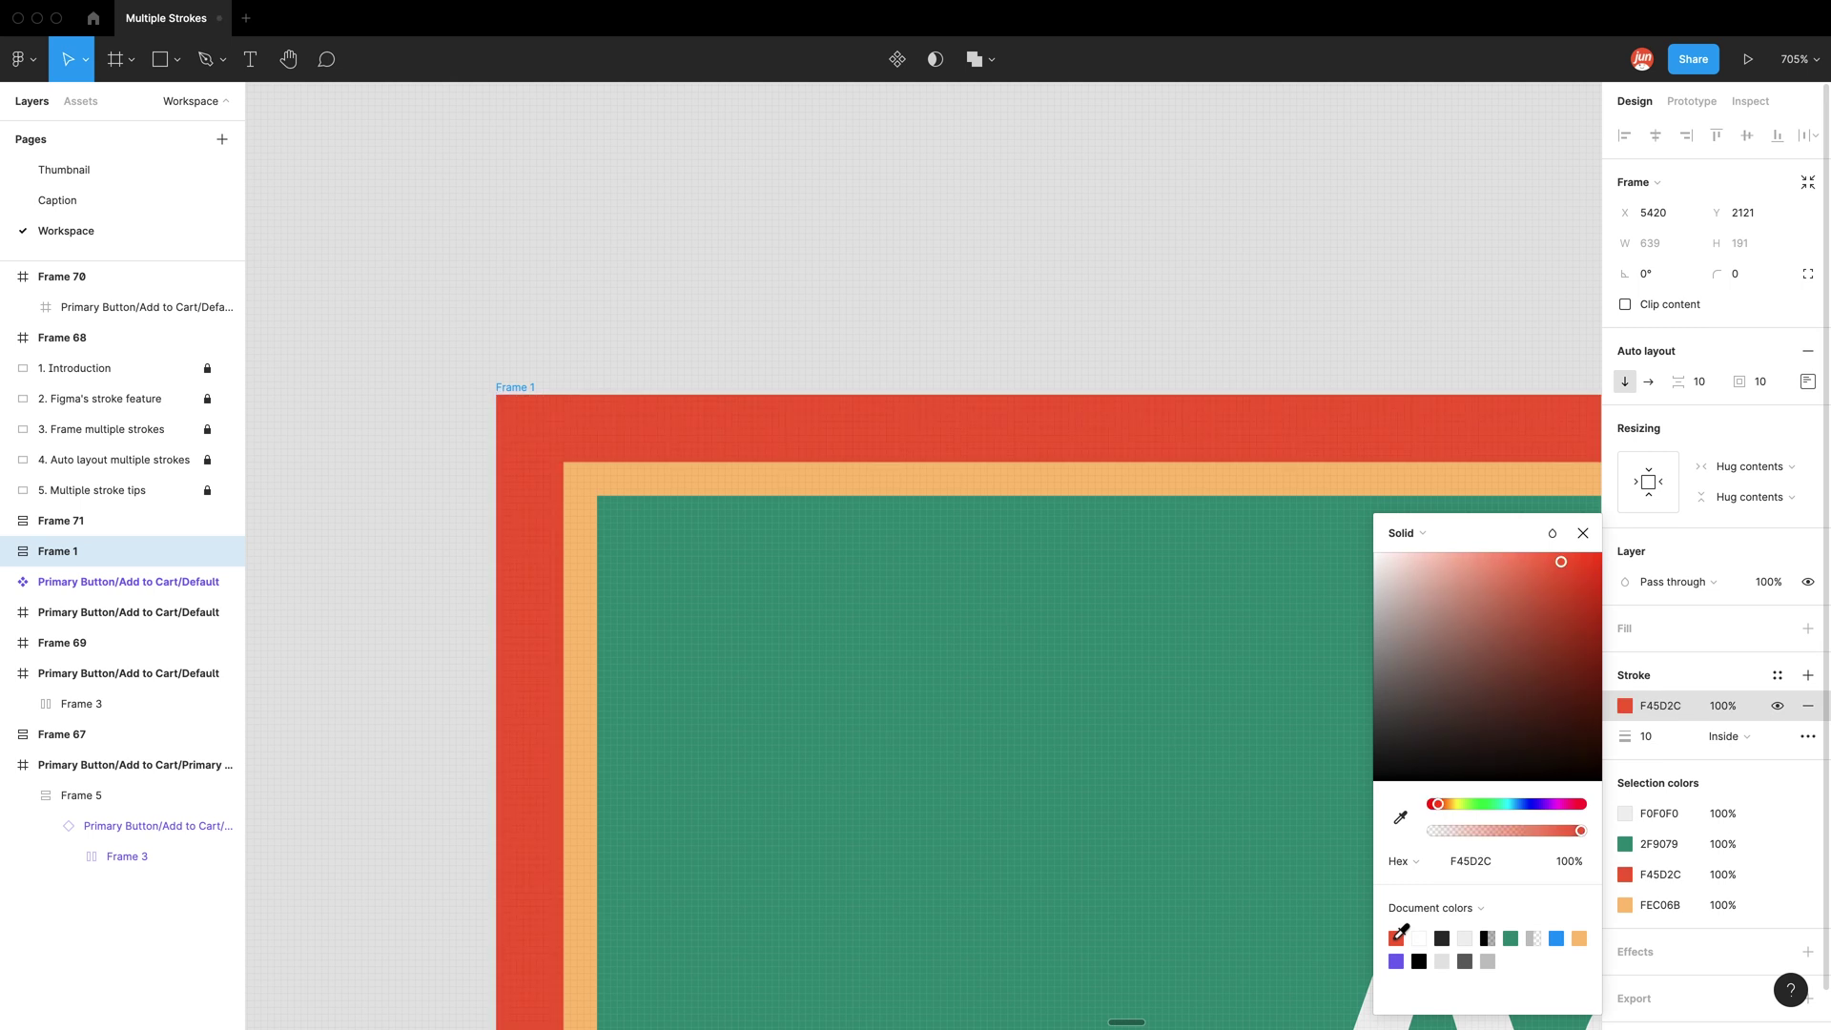
left_click(733, 330)
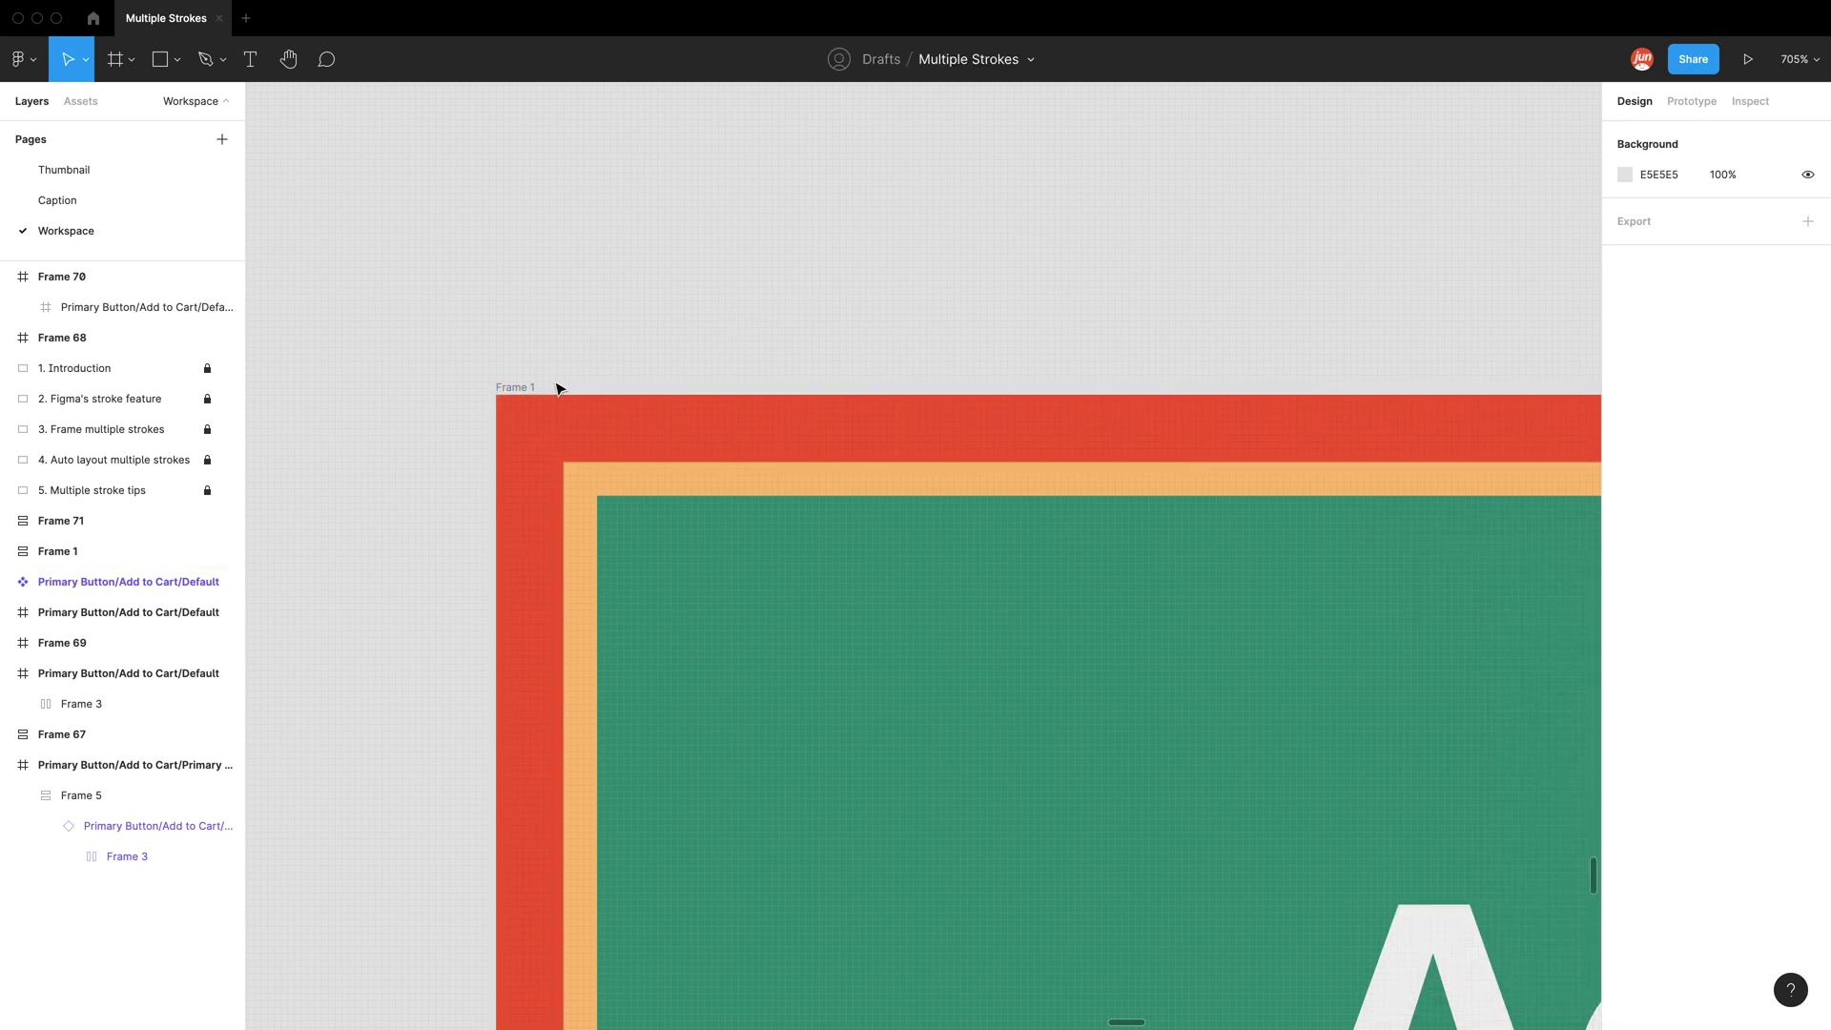
Group the red-stroked frame and add auto layout to the group to prepare a third stroke layer
left_click(513, 387)
right_click(523, 387)
left_click(604, 595)
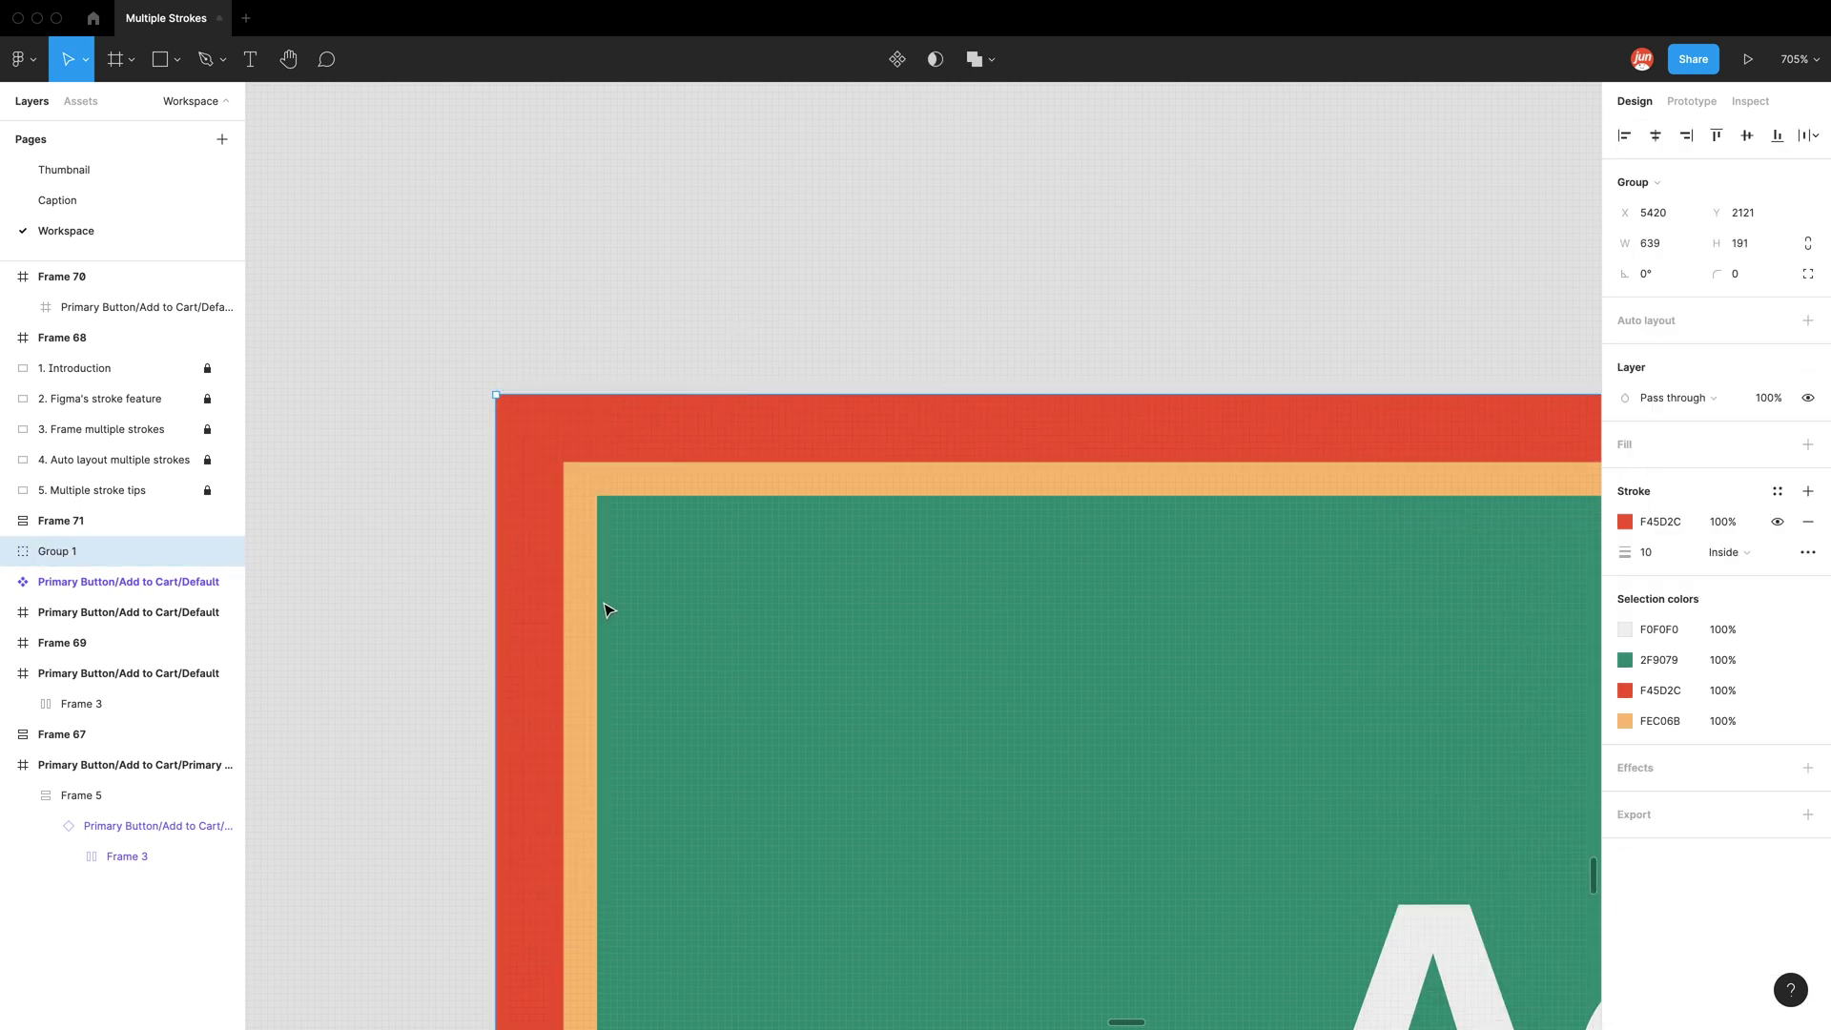
right_click(515, 410)
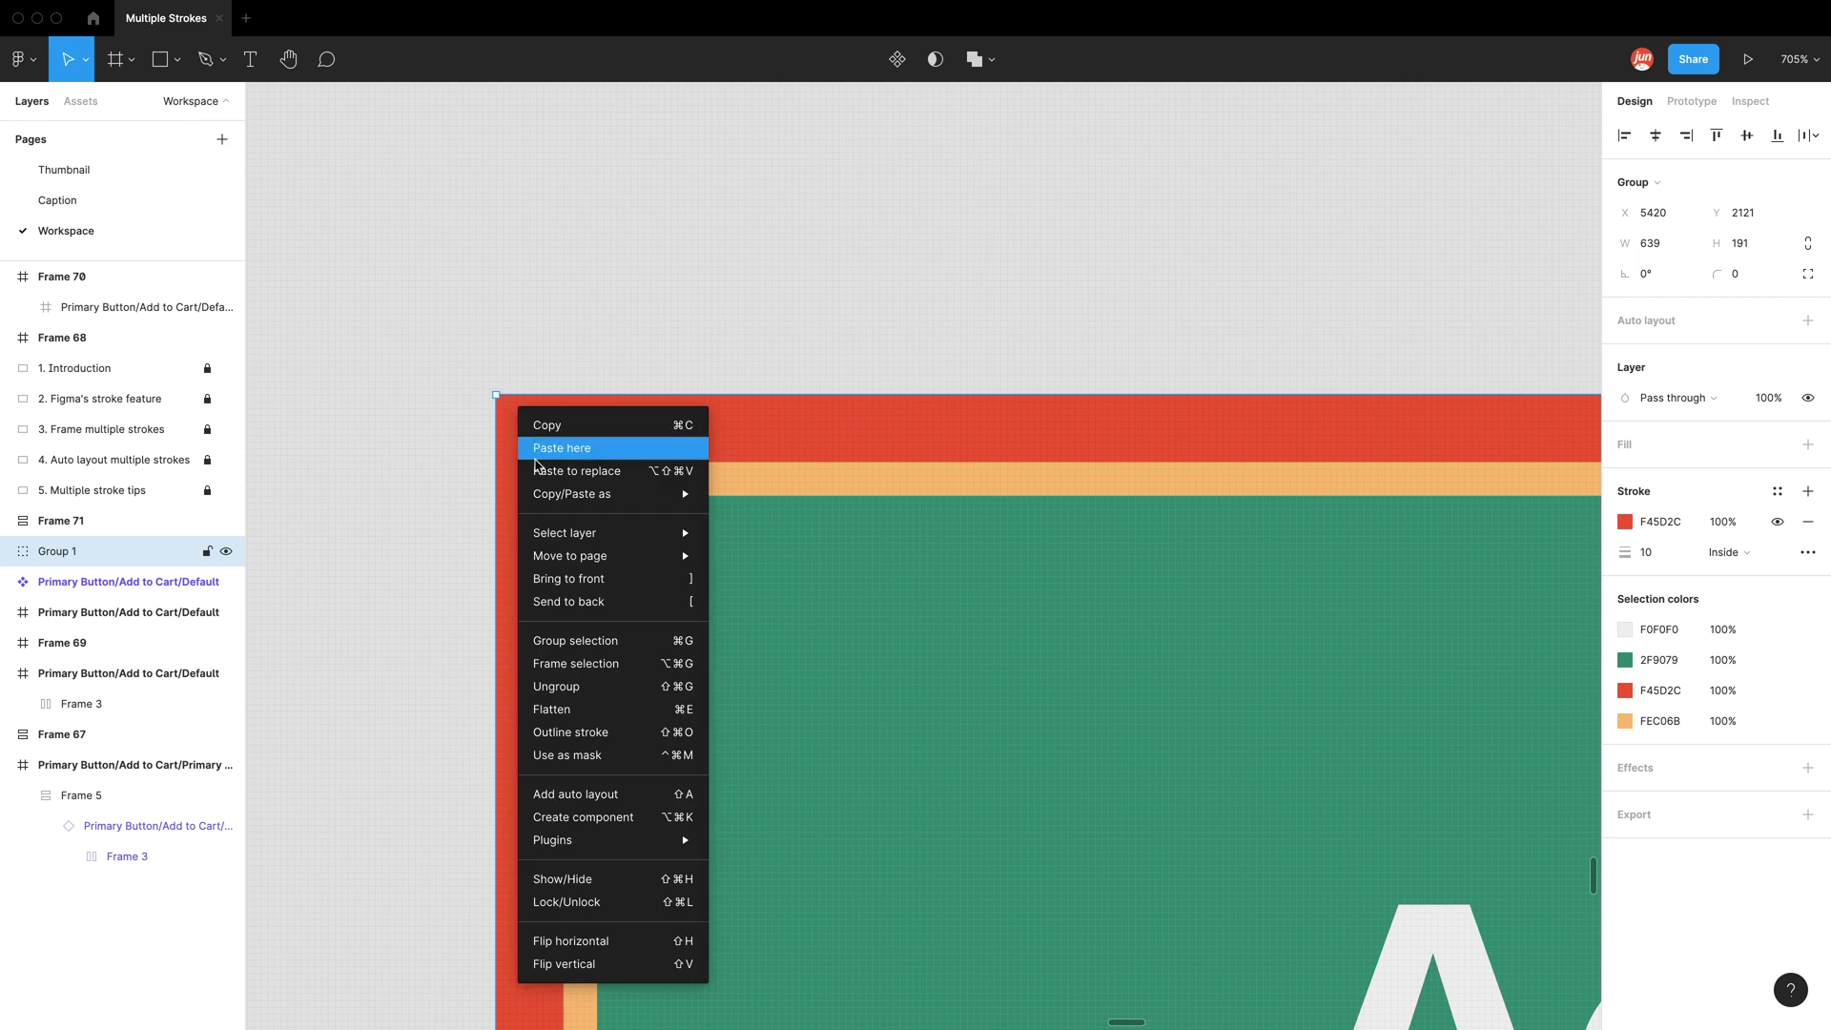
left_click(575, 794)
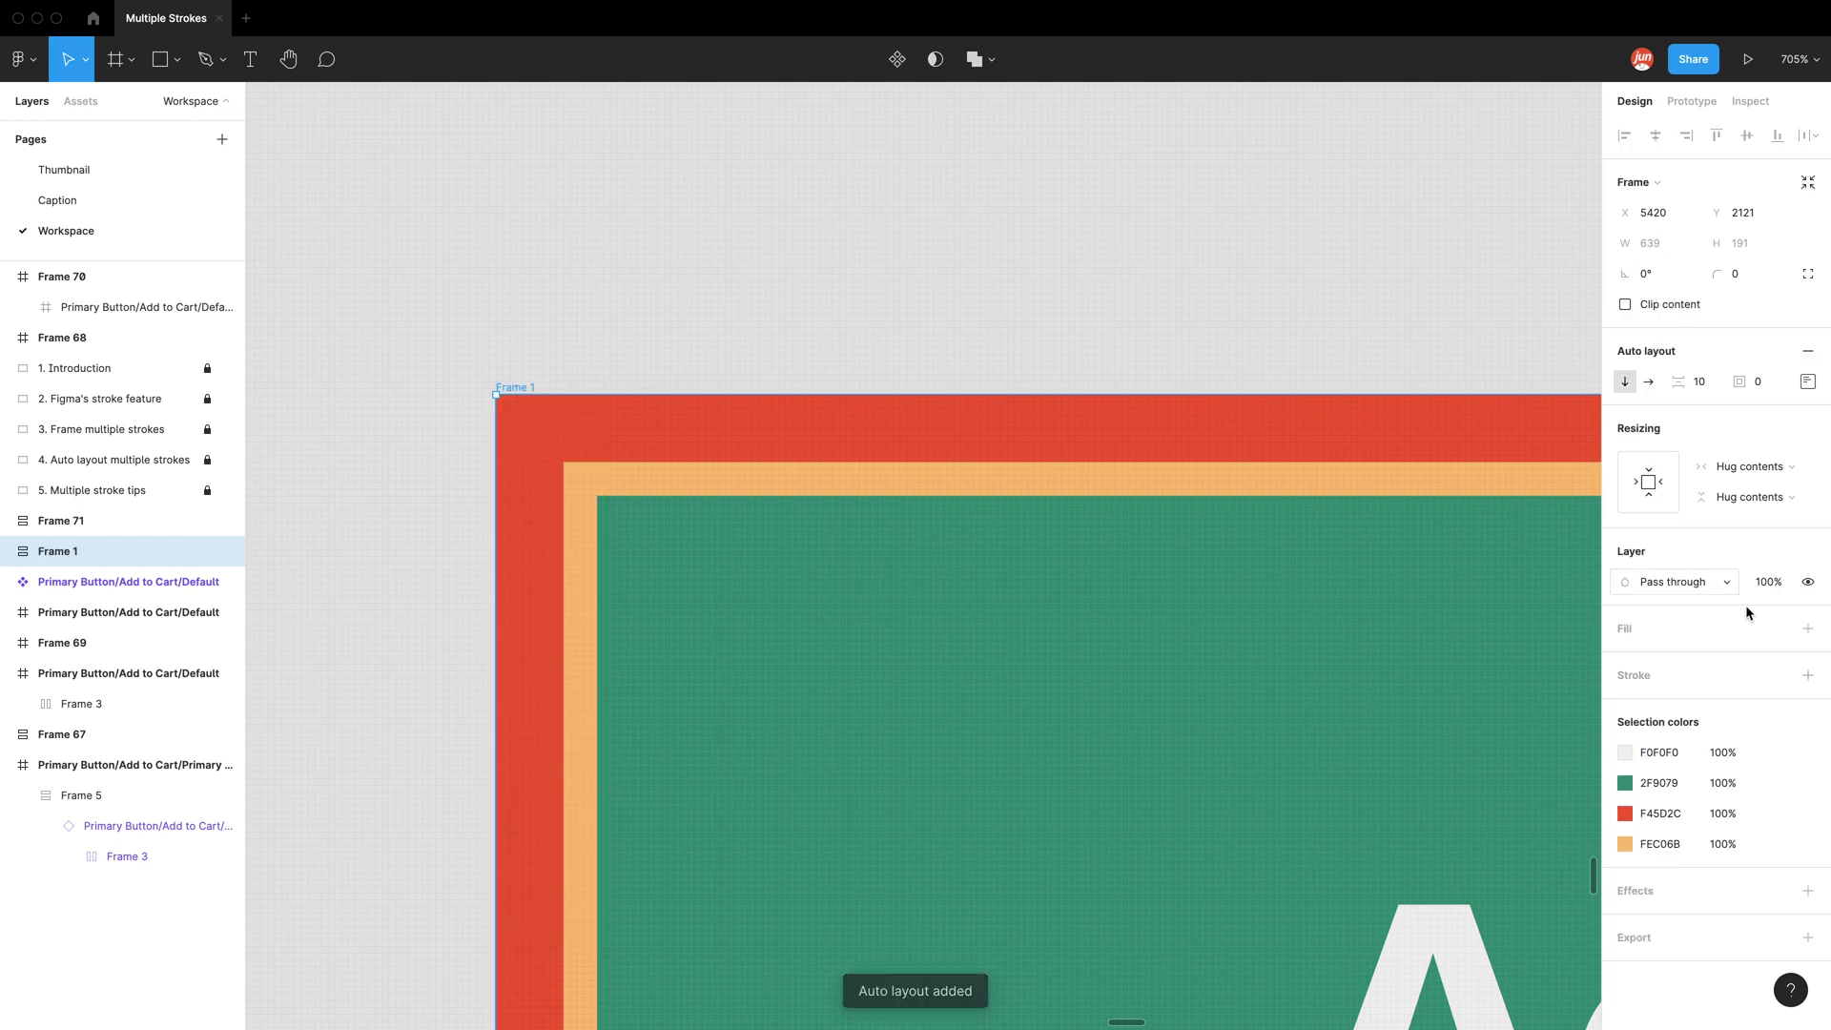
Add an inside stroke with thickness 15 to the outermost frame and set its padding to 15
left_click(1807, 675)
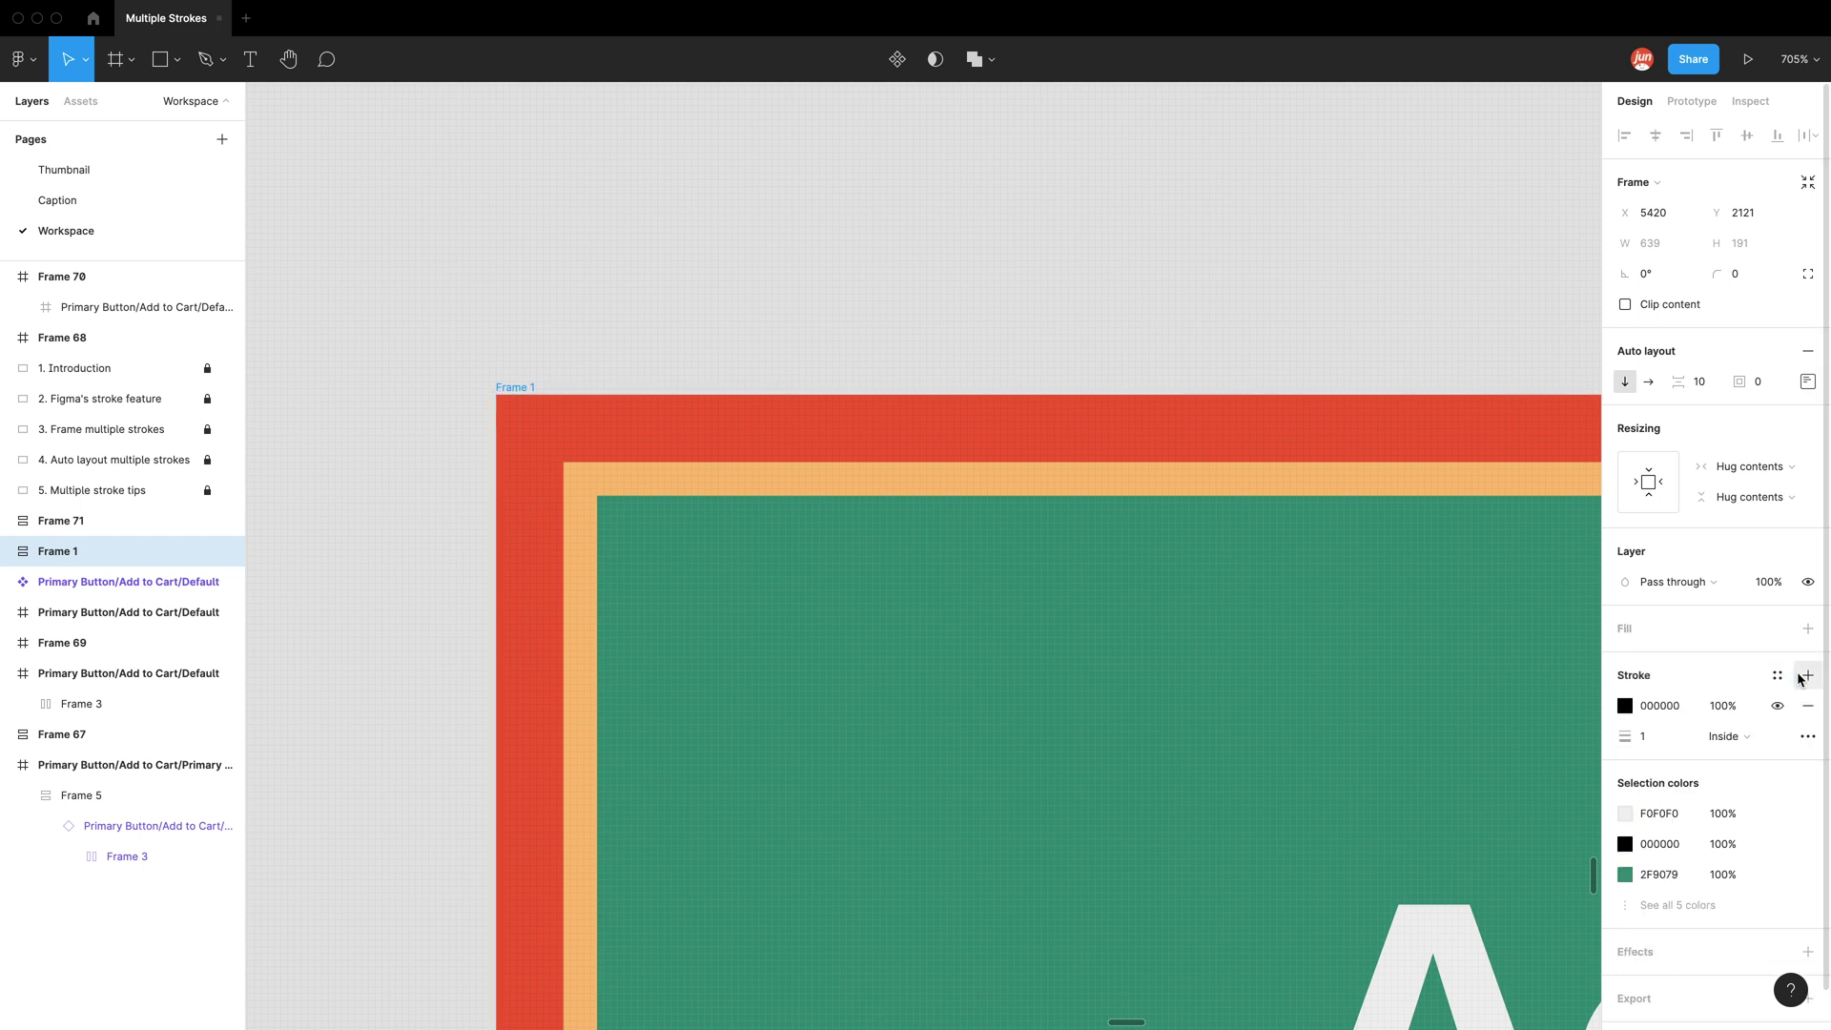
left_click(1675, 742)
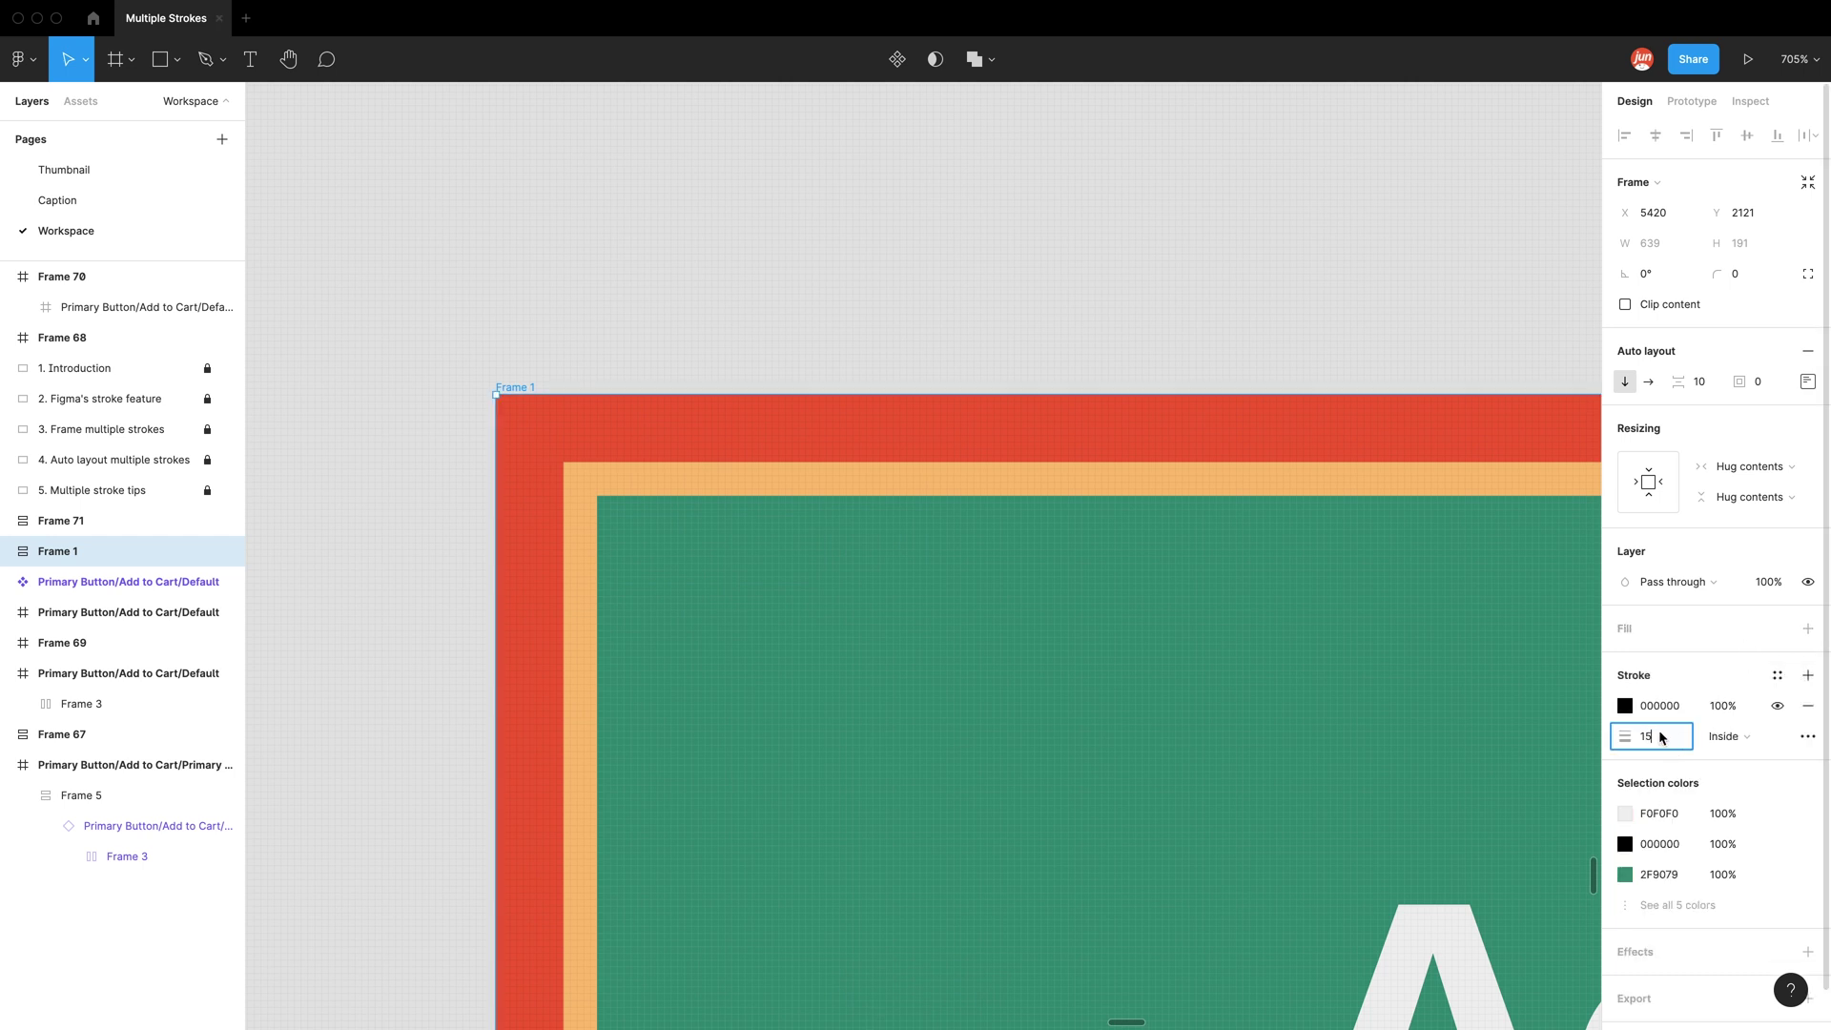
key("Return")
left_click(1763, 391)
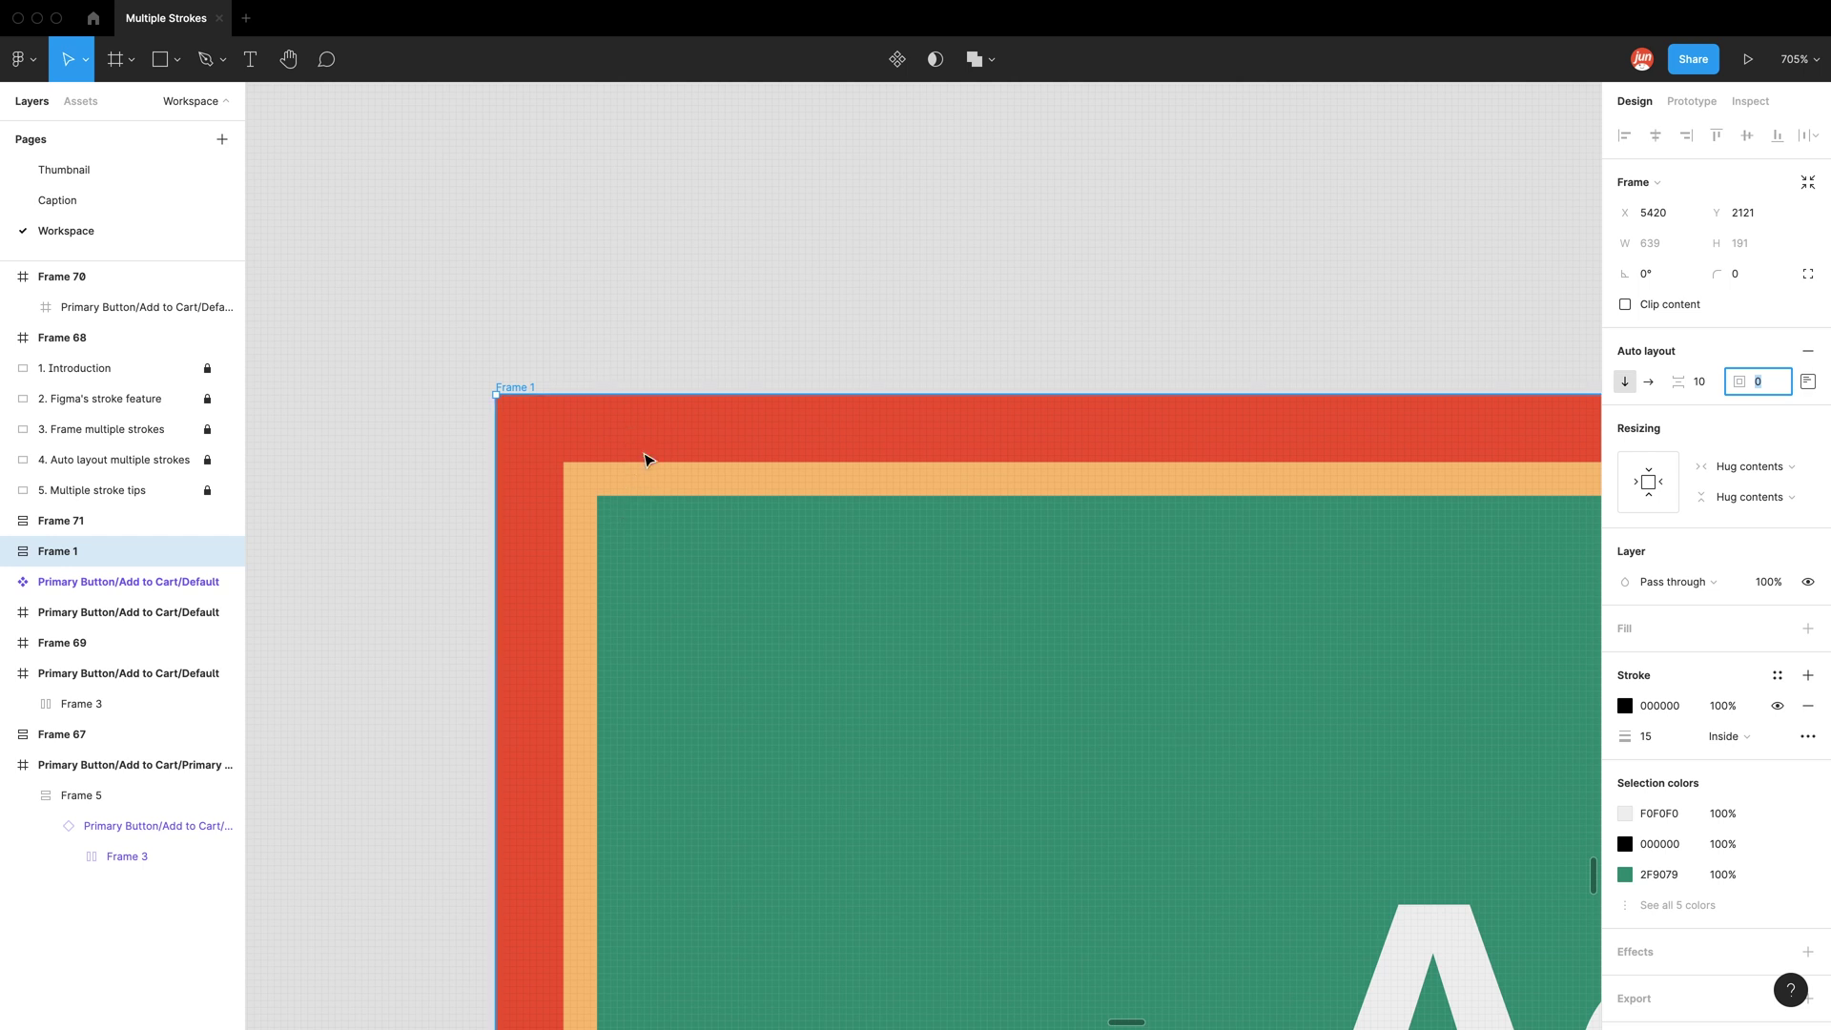
type("15")
key("Return")
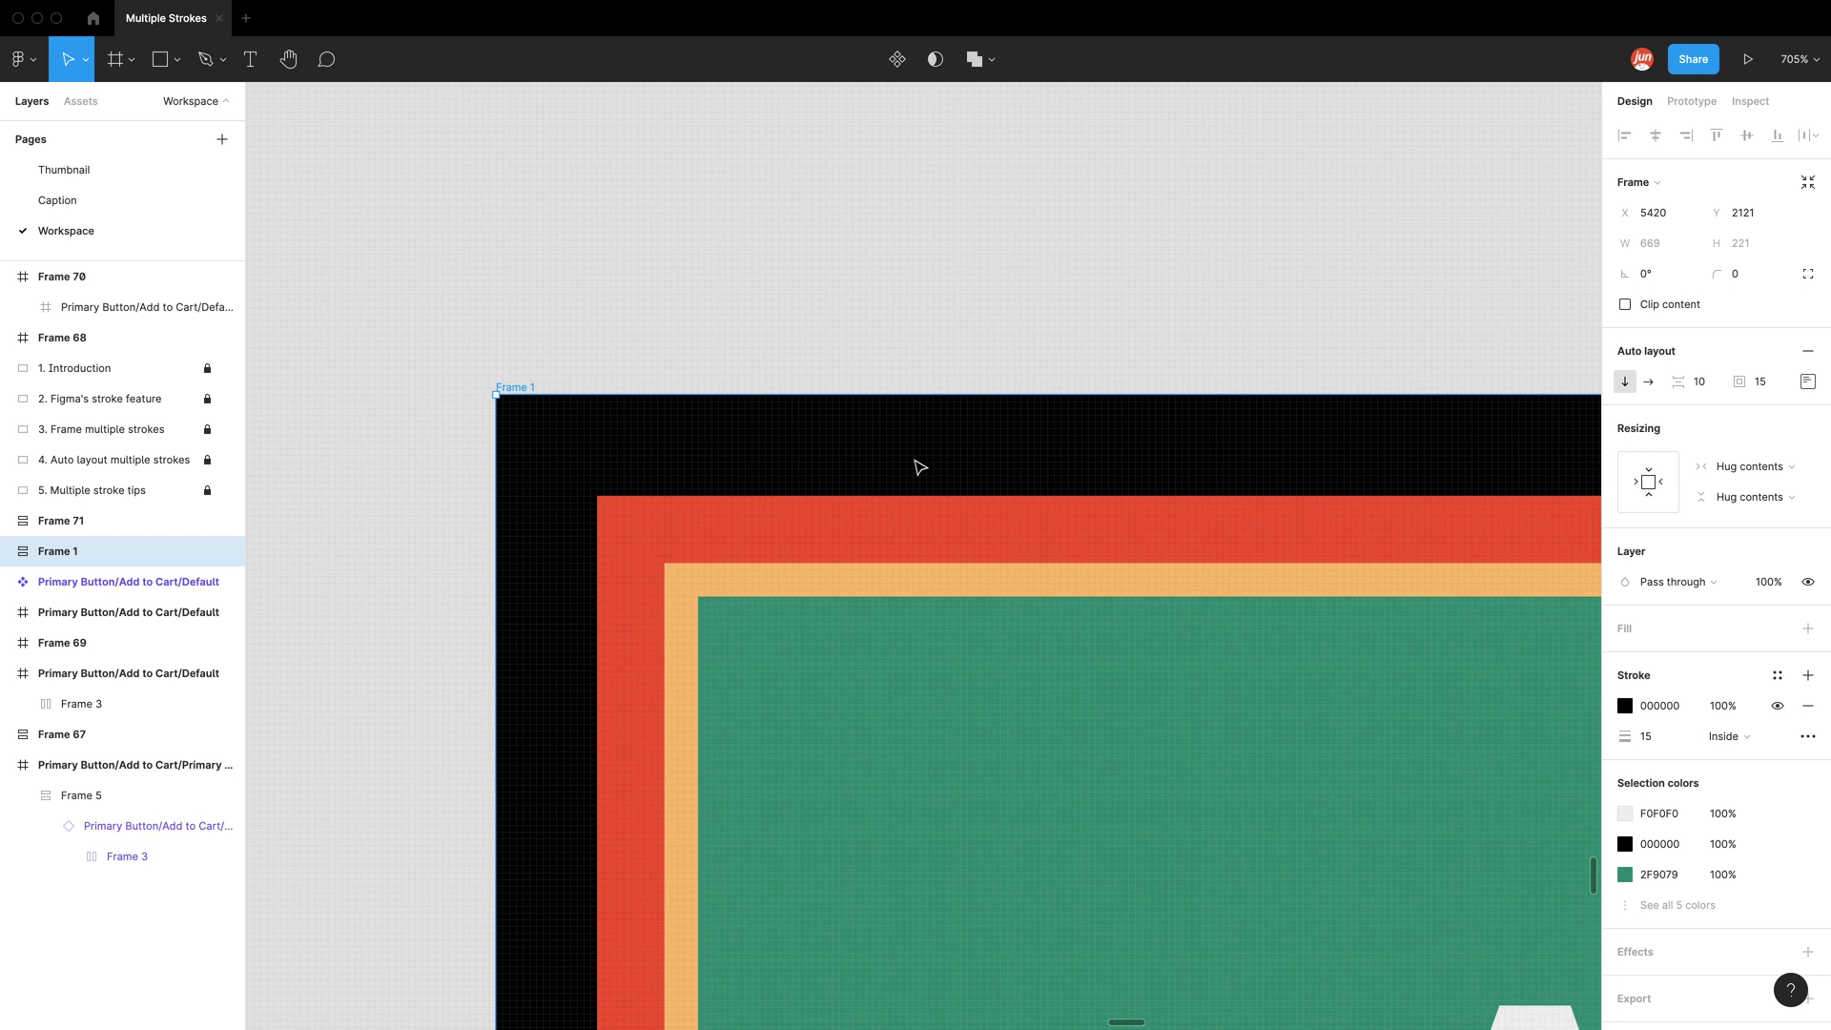
Change the outermost frame's stroke color to the document's purple and deselect the frame
left_click(1624, 705)
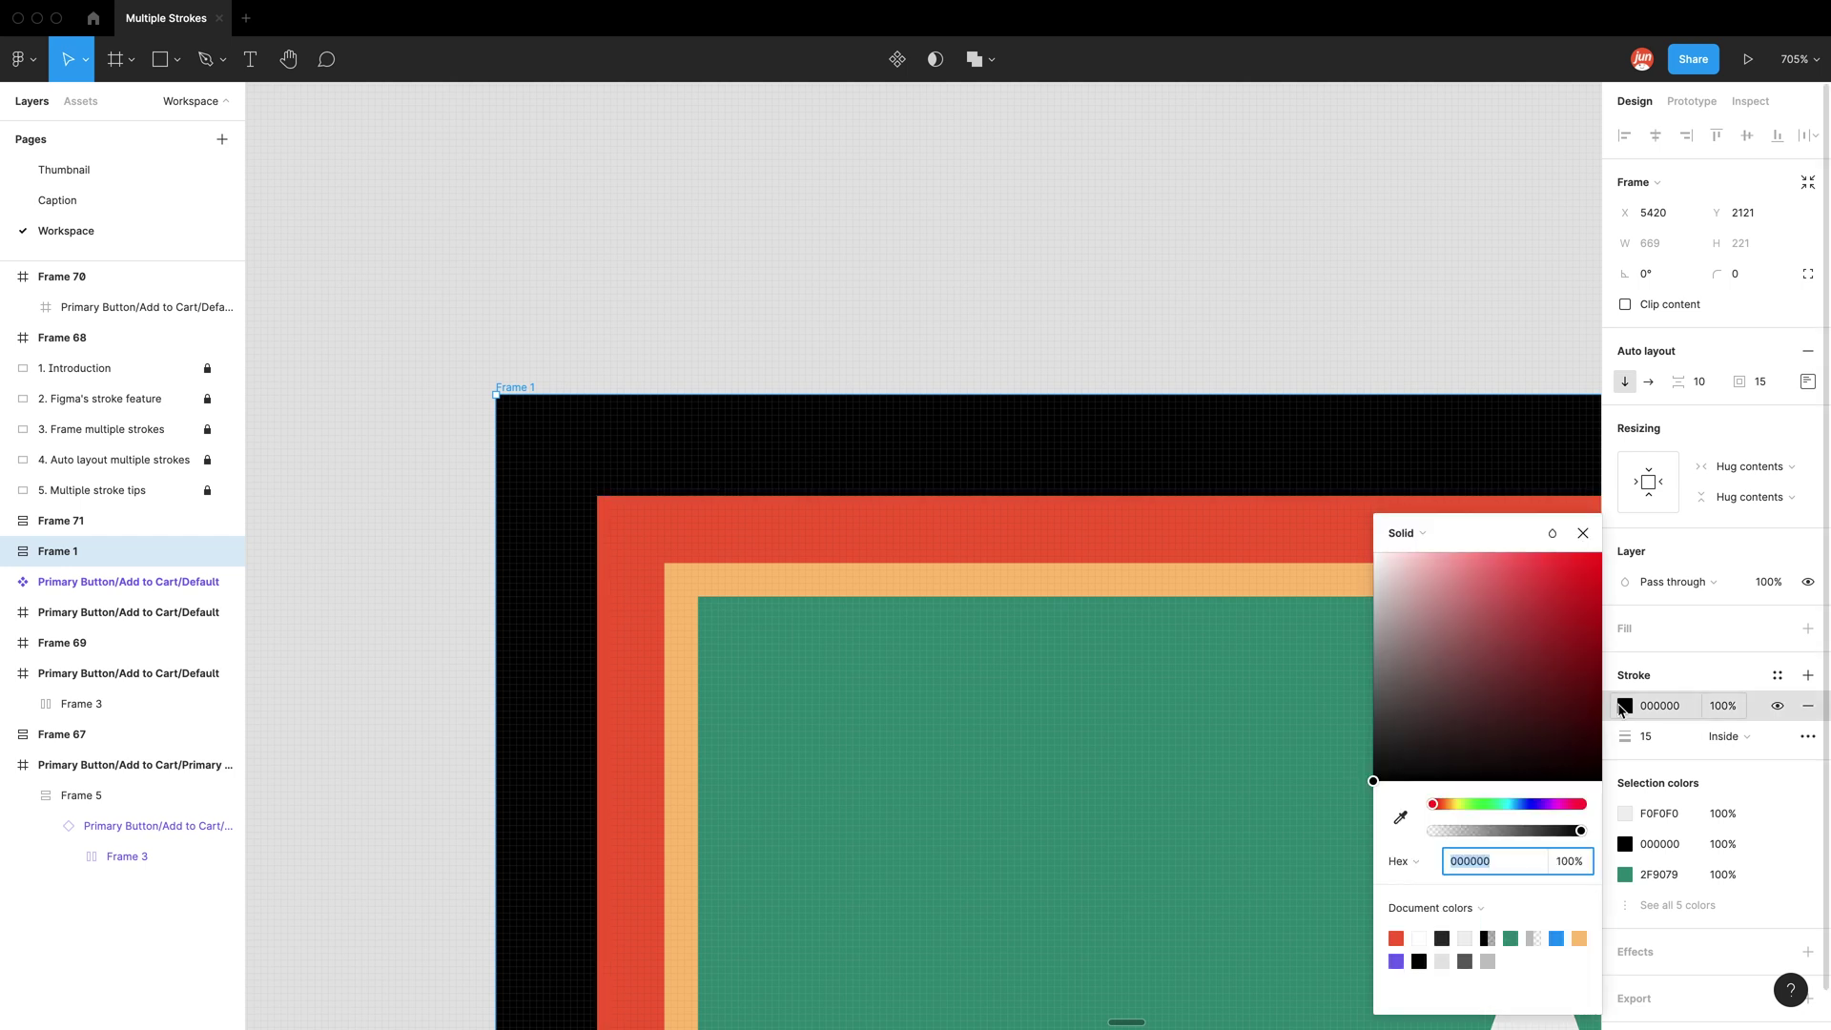
left_click(1396, 961)
left_click(908, 351)
scroll(908, 352, "down", 10)
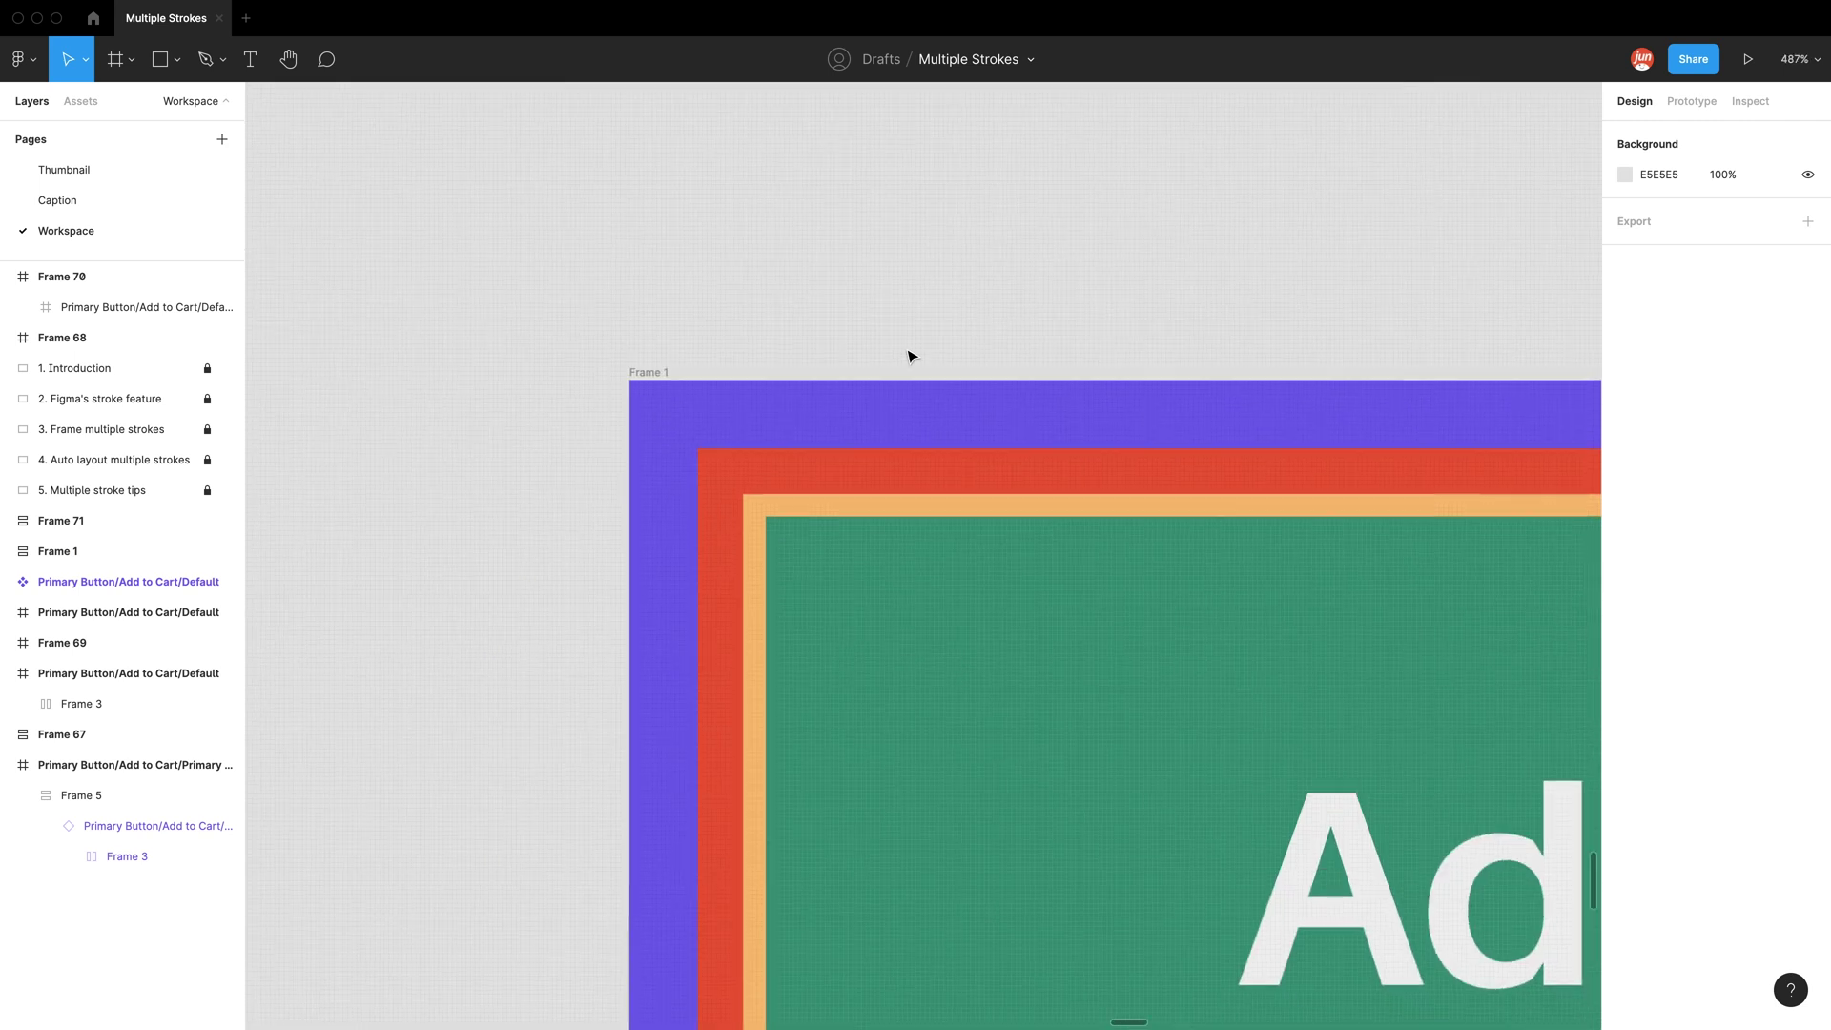
left_click_drag(908, 352, 487, 318)
scroll(487, 318, "right", 2)
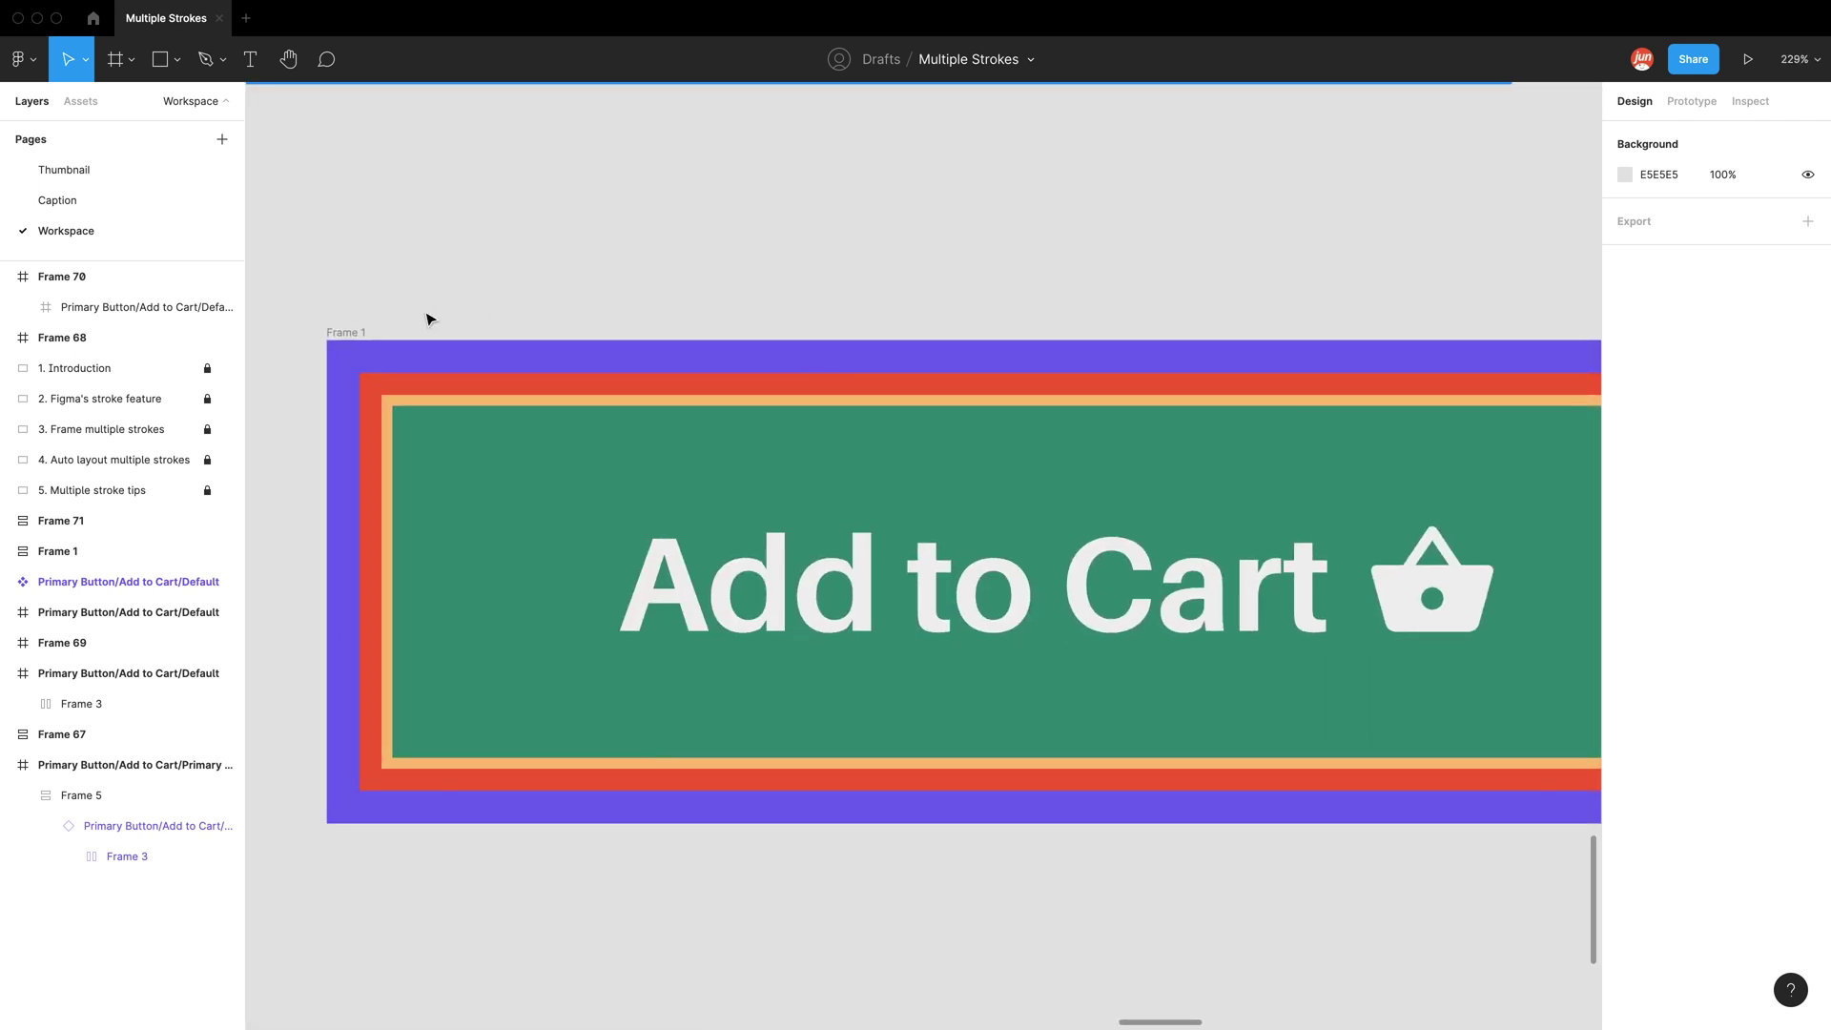
Expand the purple-stroked frame's nested layers down to the button instance and examine the stacked strokes at its upper-left corner
left_click(355, 333)
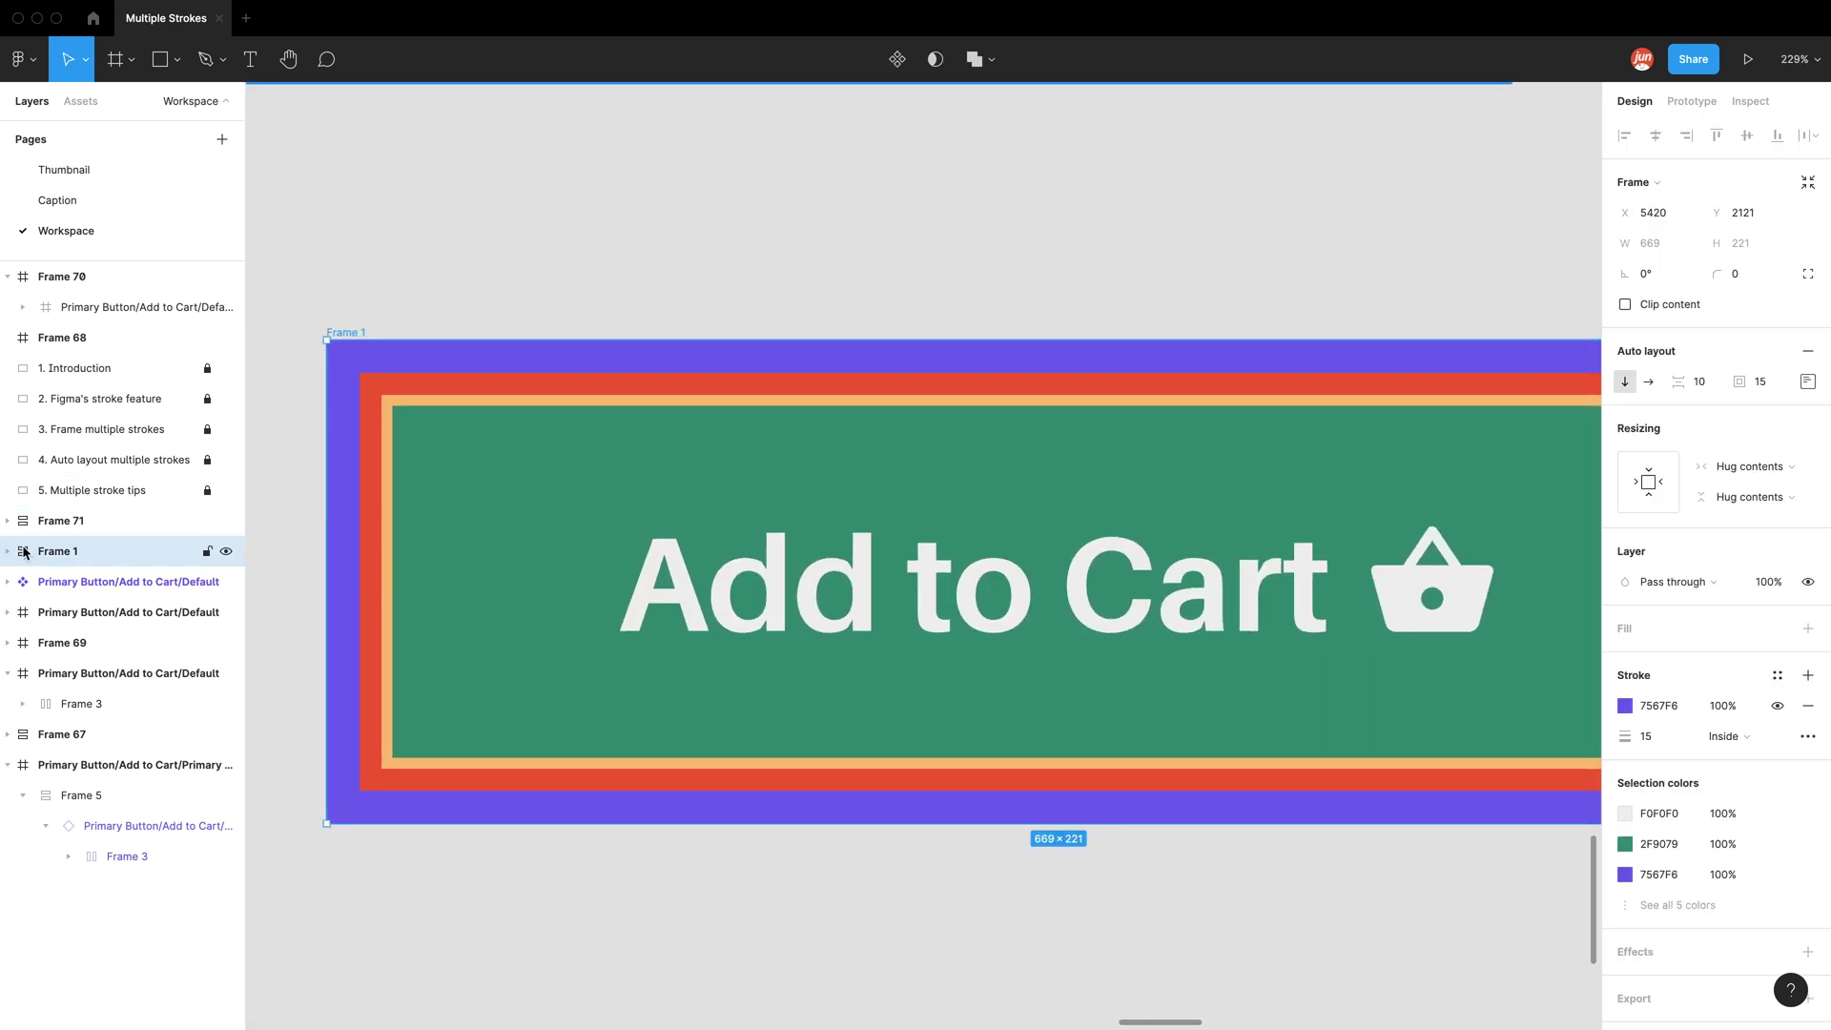
left_click(8, 553)
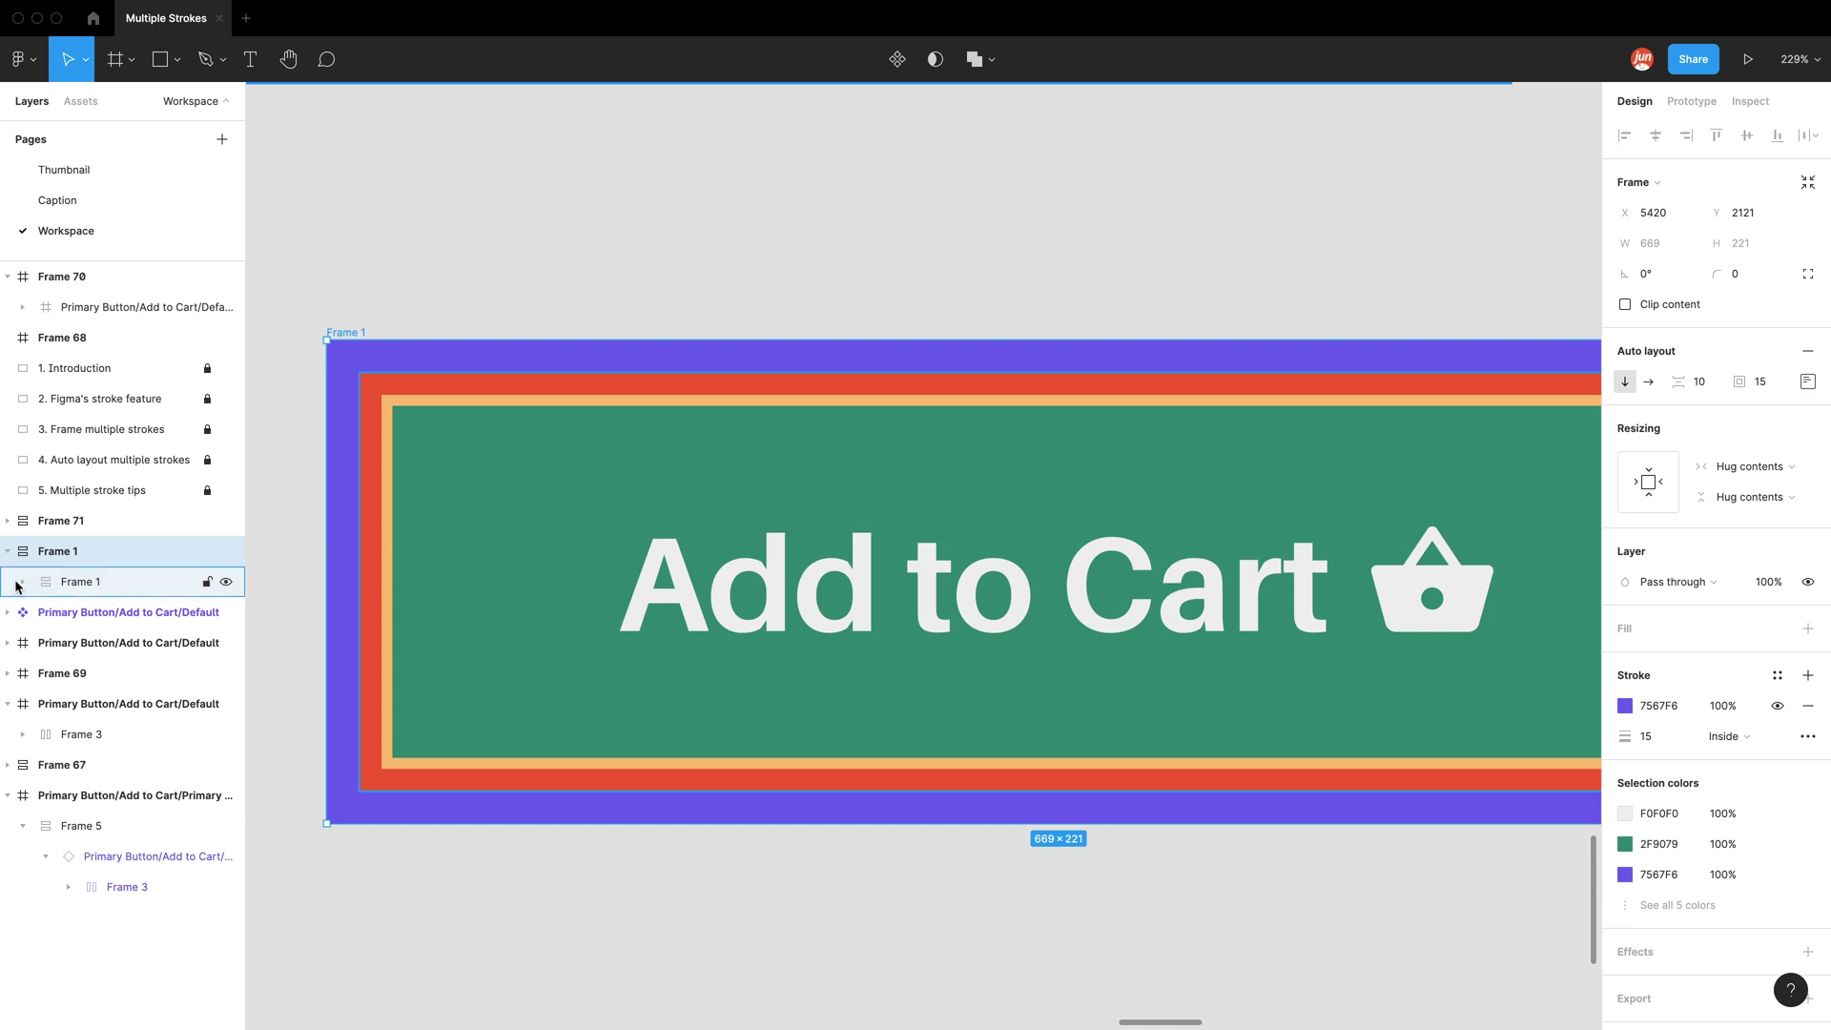
left_click(23, 582)
left_click(46, 613)
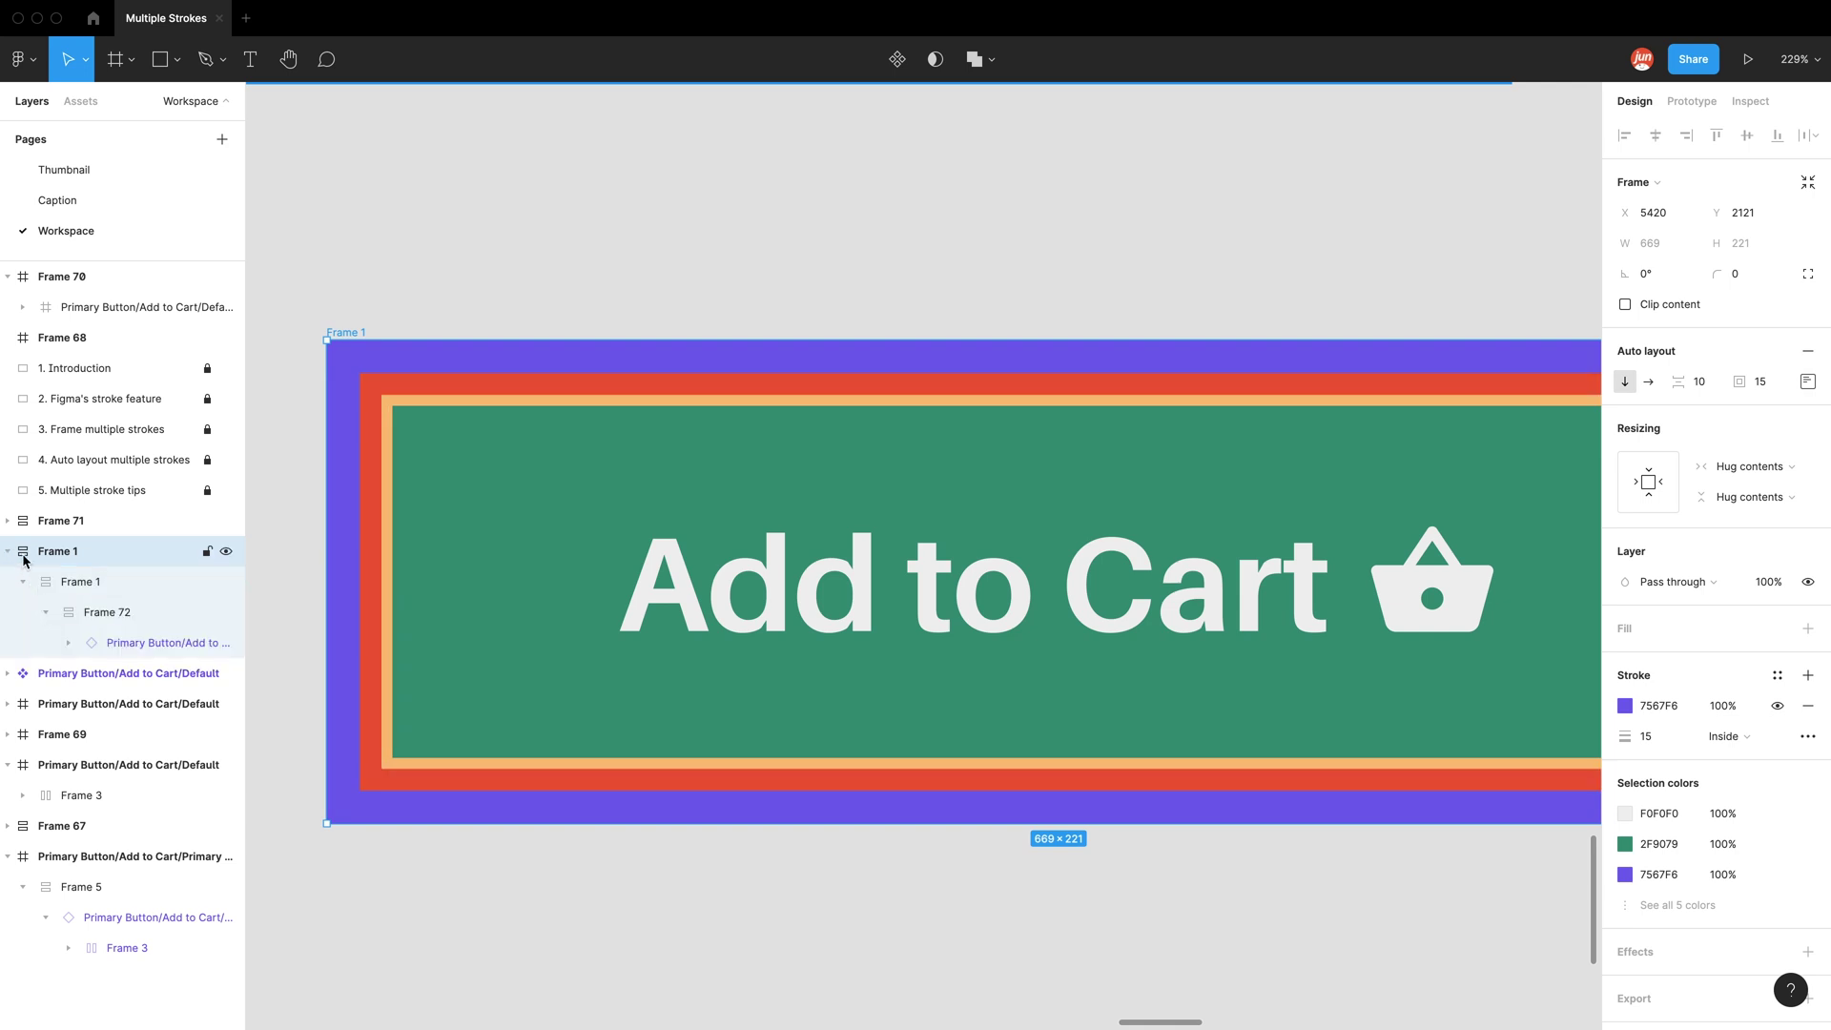
left_click(69, 643)
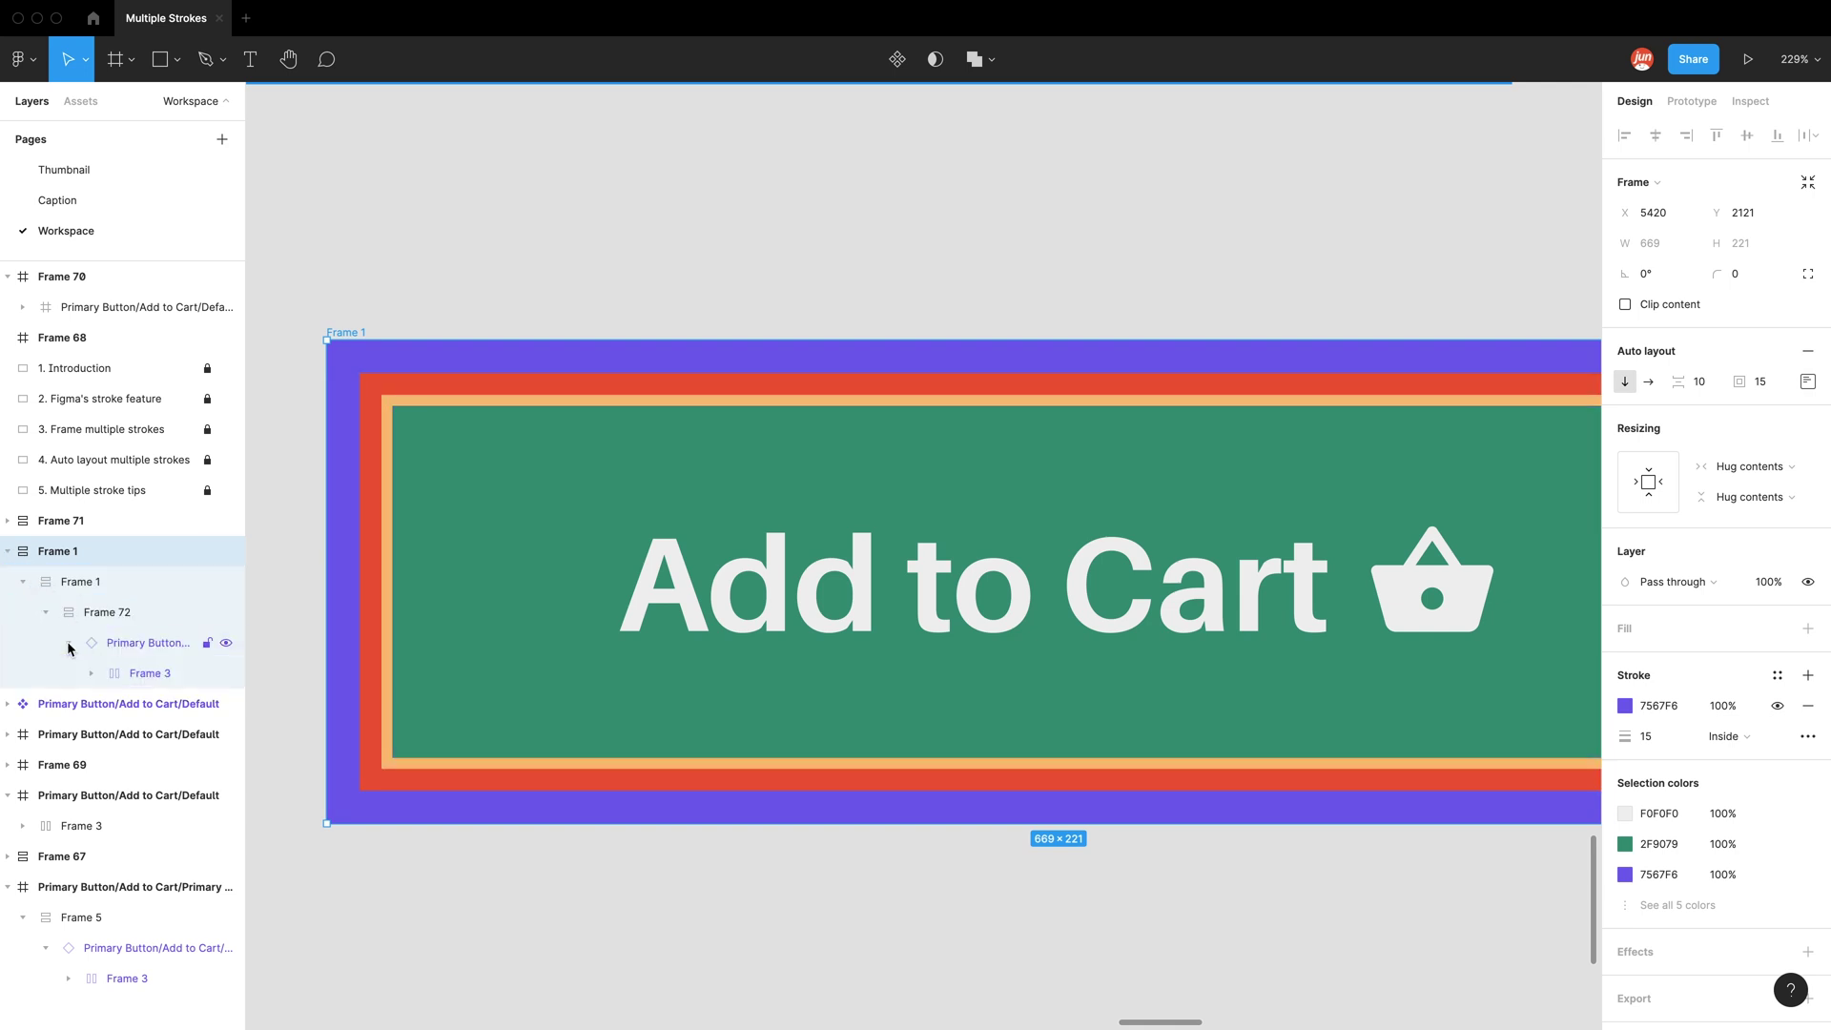
left_click(68, 645)
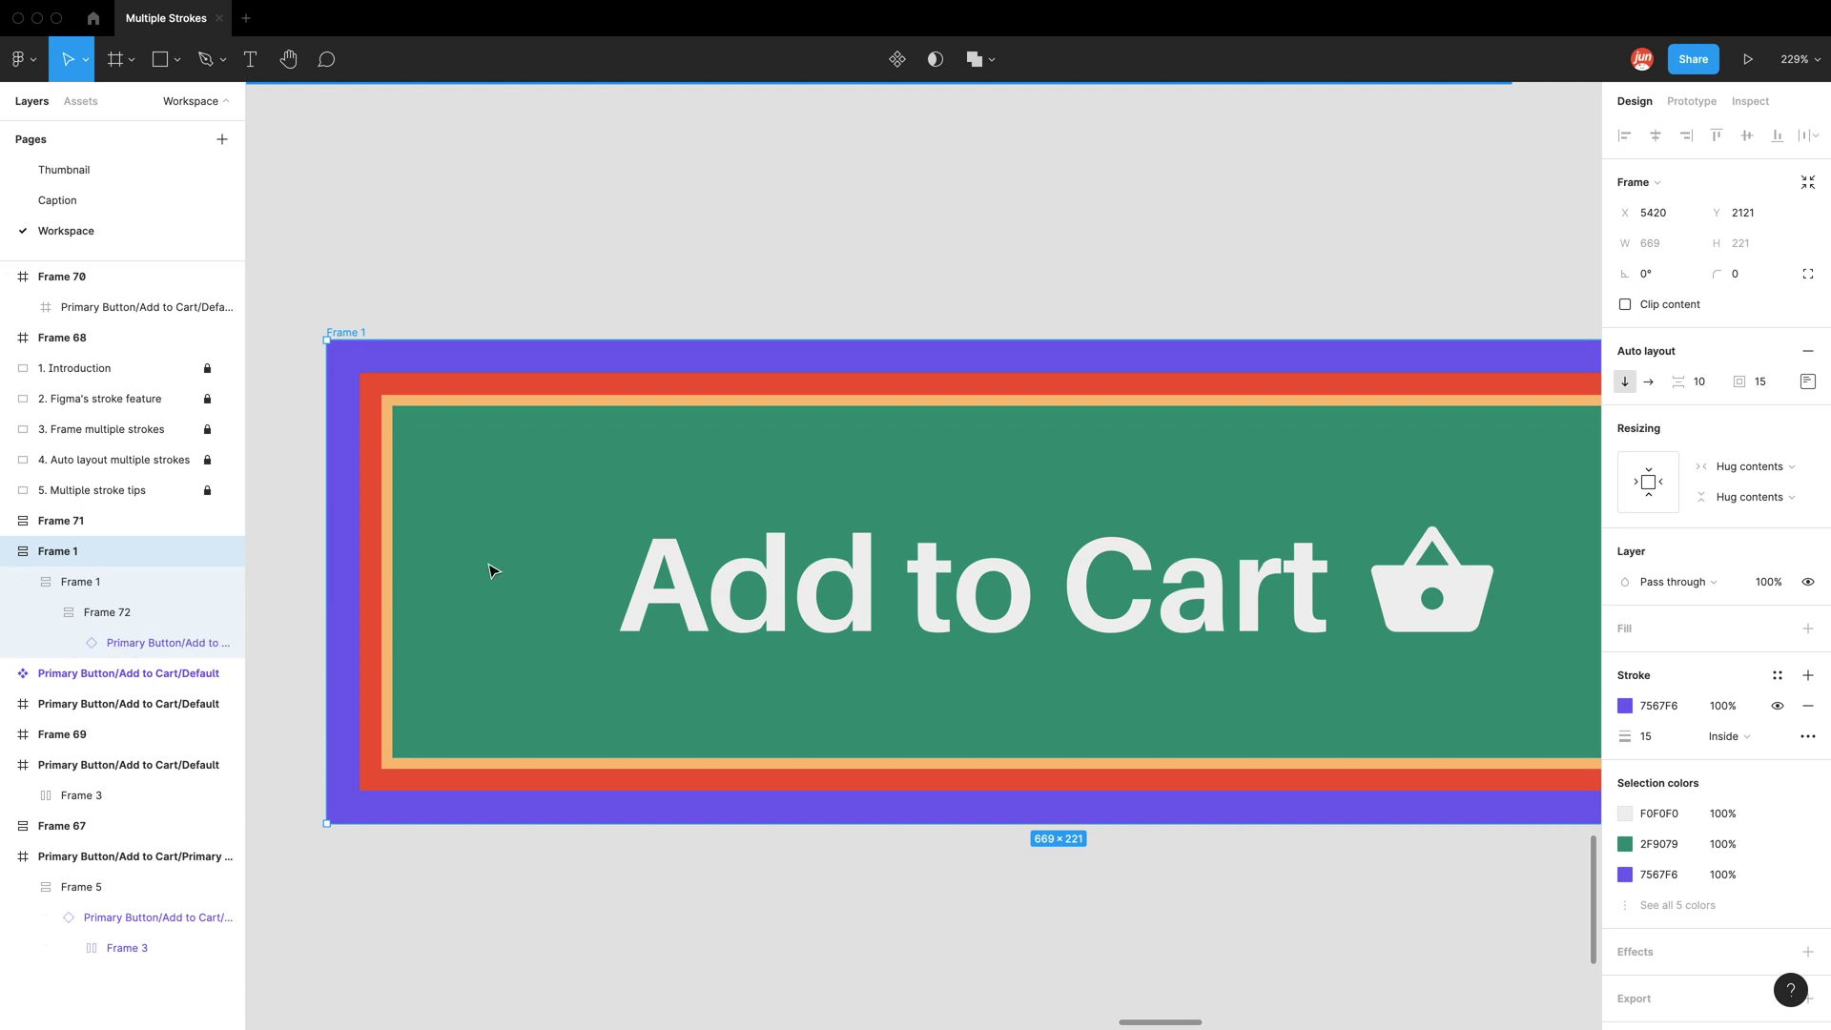
scroll(318, 385, "up", 6)
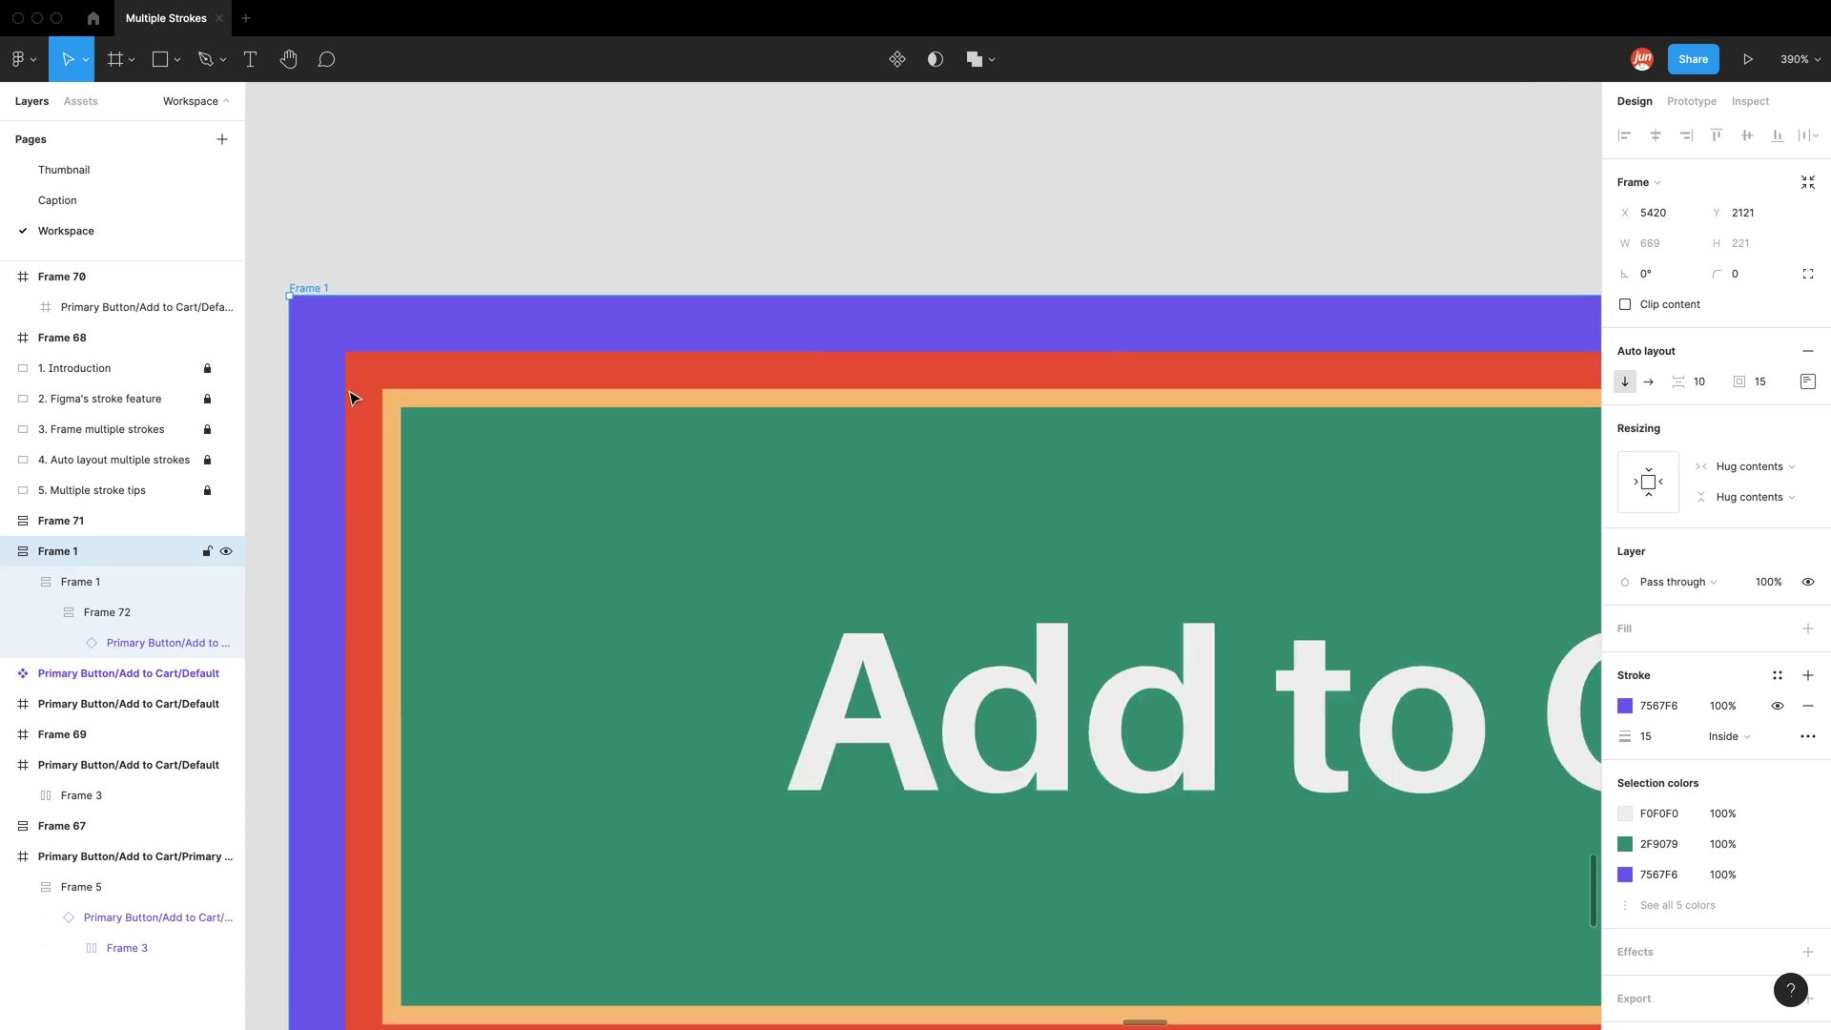
left_click_drag(318, 385, 396, 429)
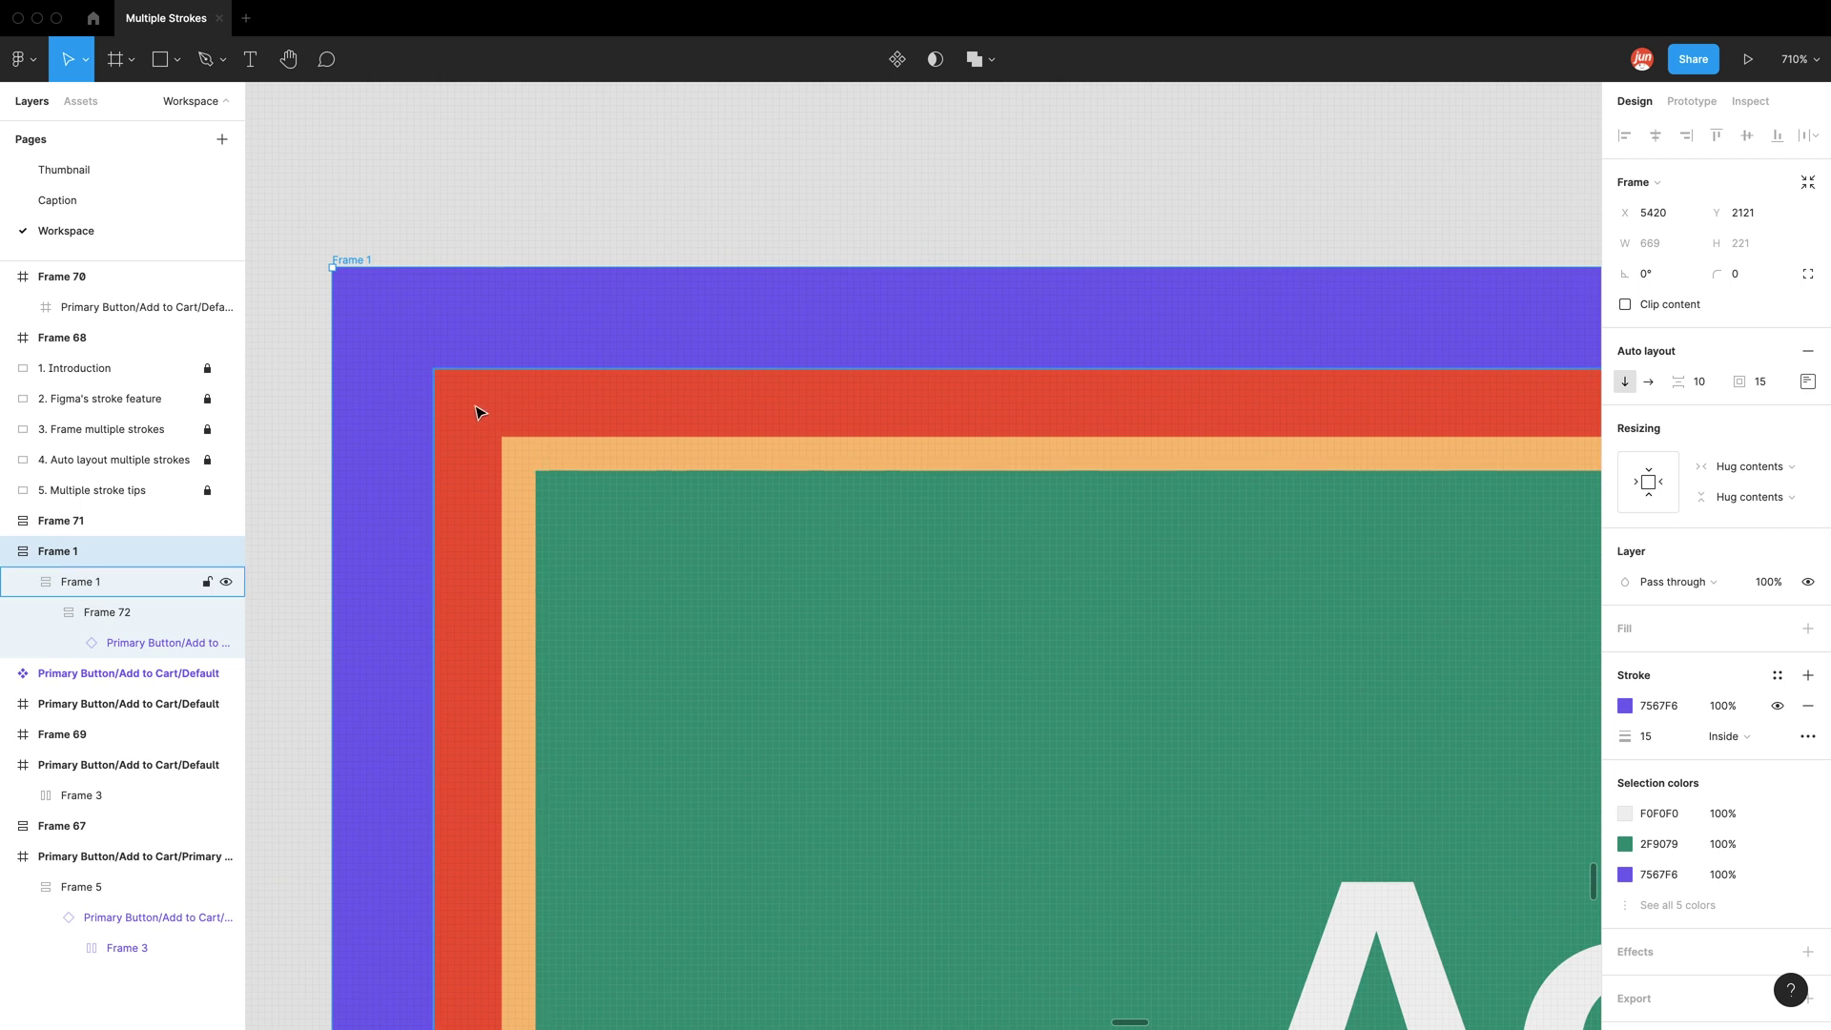
scroll(319, 256, "up", 3)
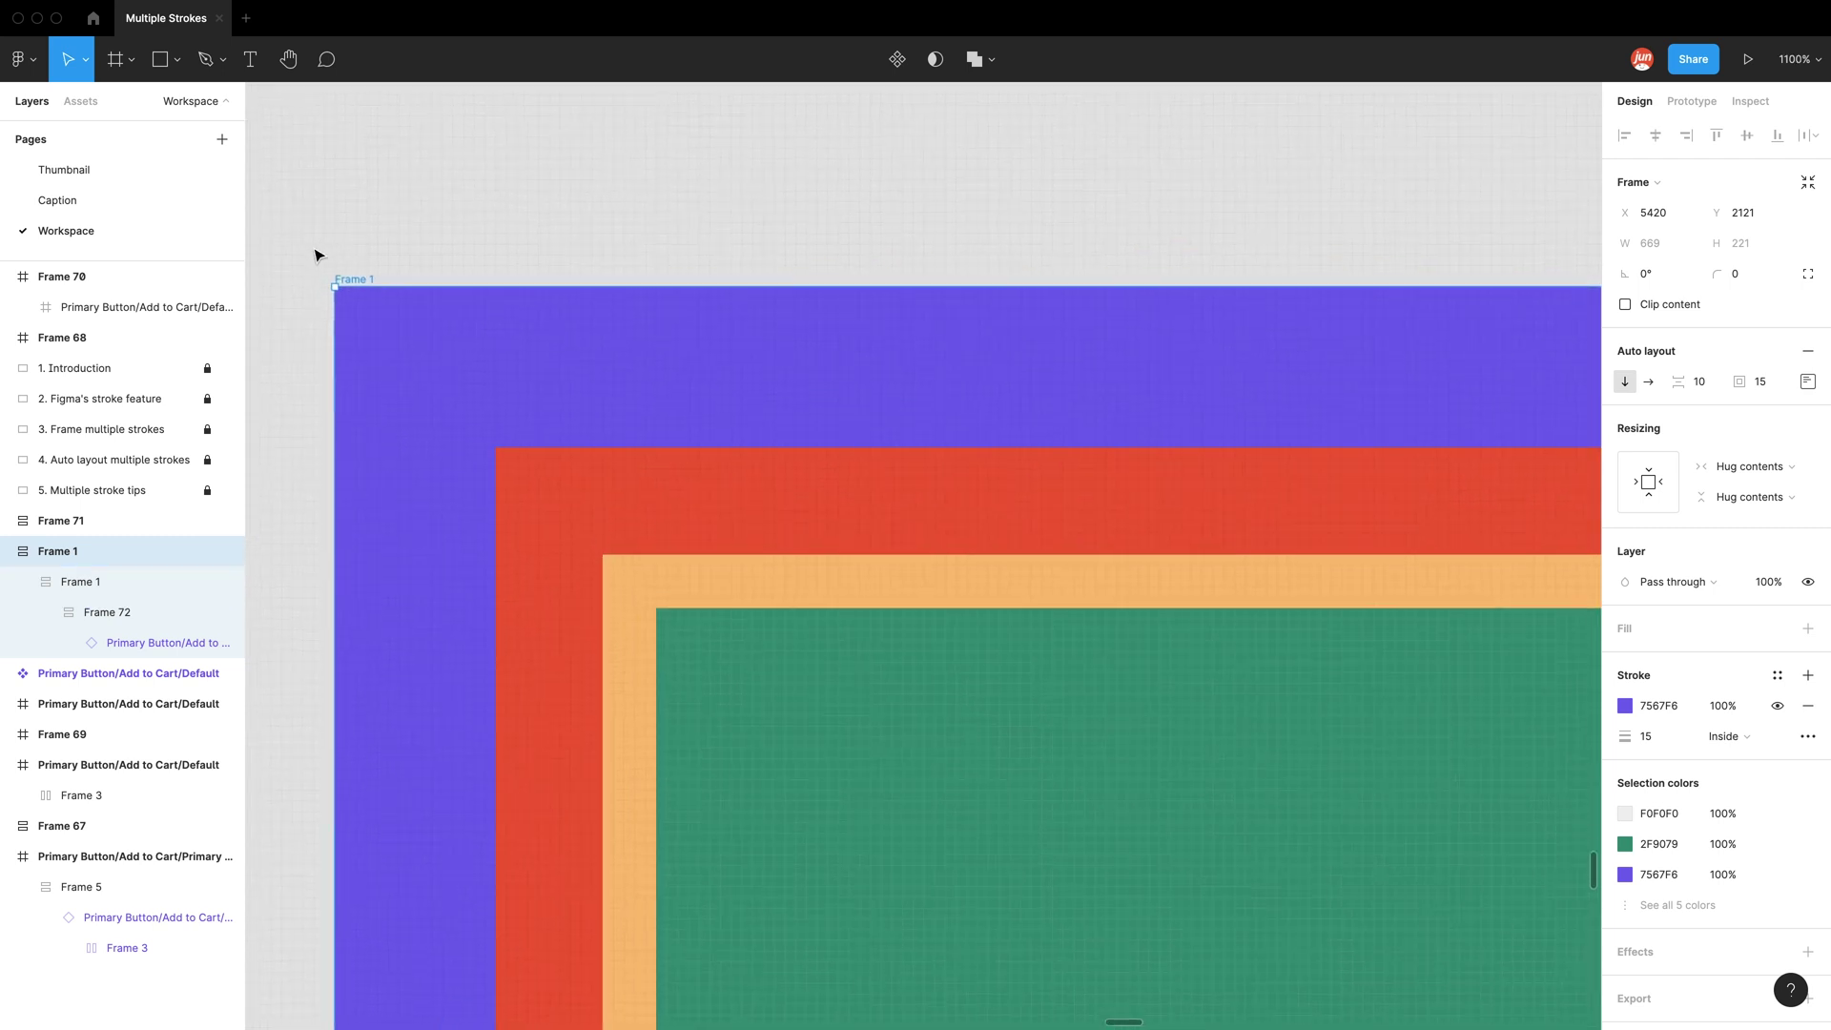
scroll(318, 256, "up", 4)
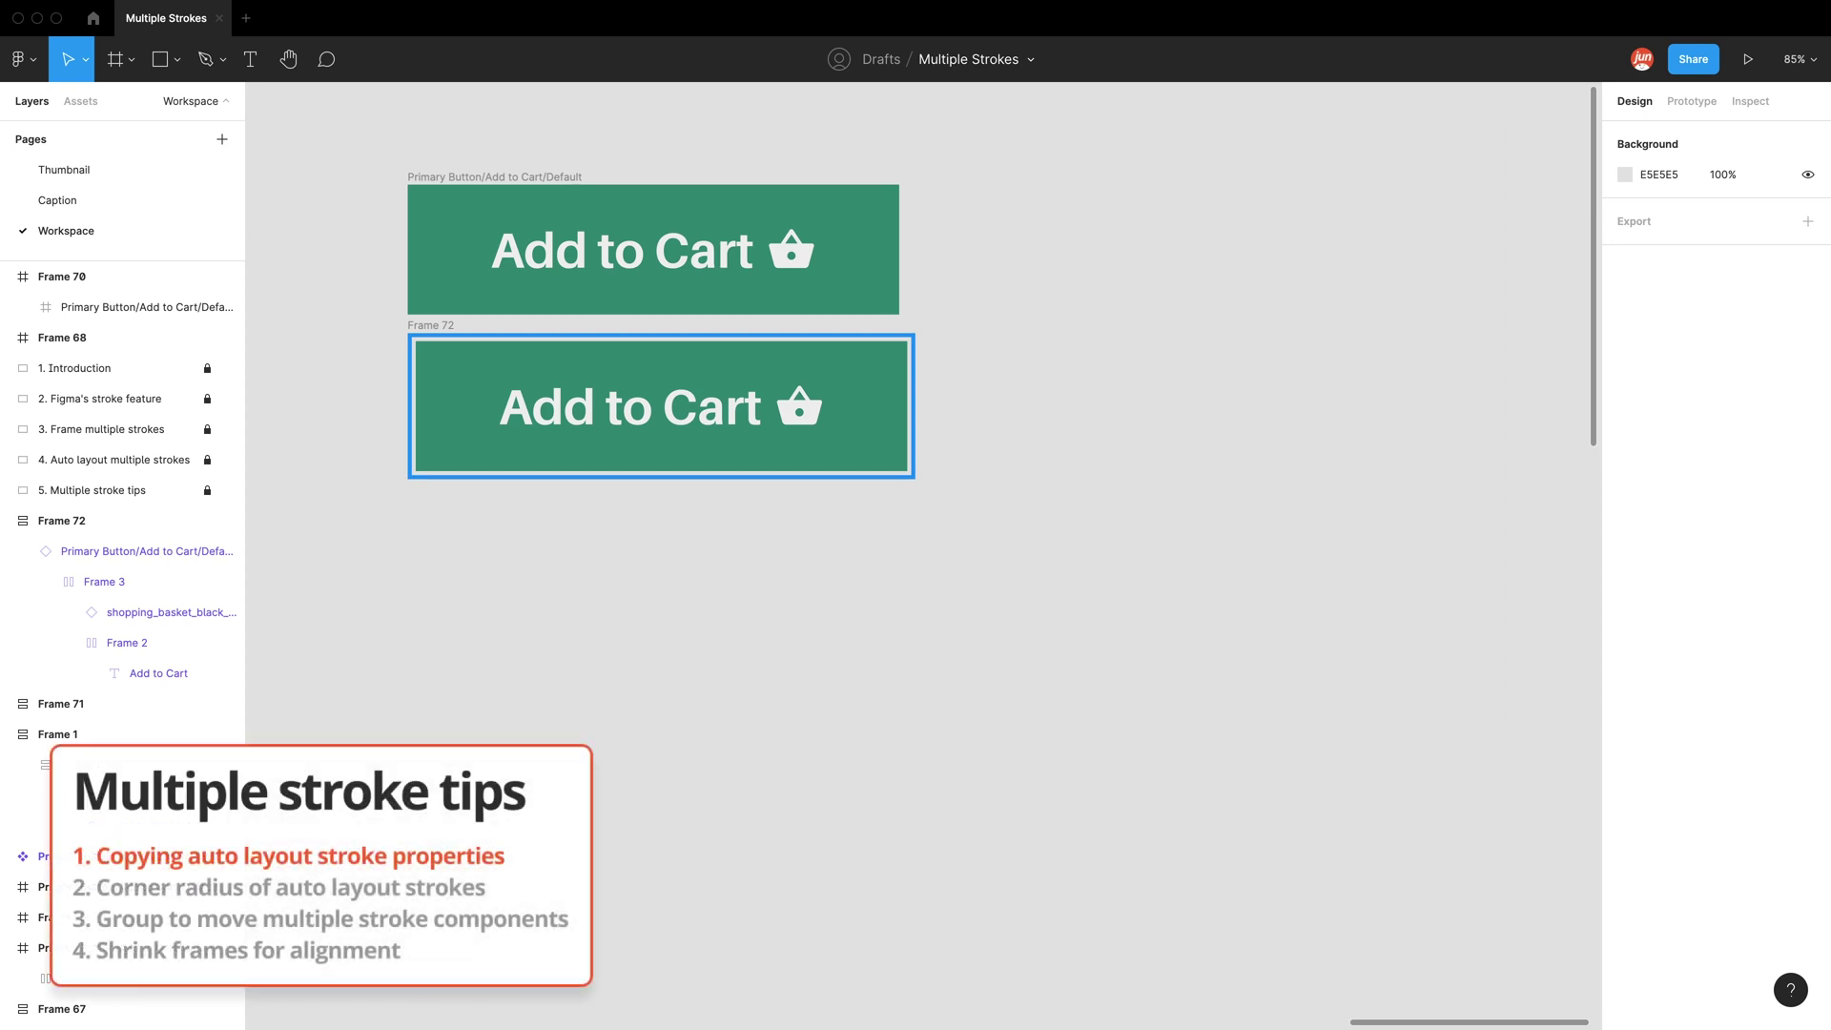
Look up the Copy properties and Paste properties commands in the quick actions search
scroll(454, 499, "up", 5)
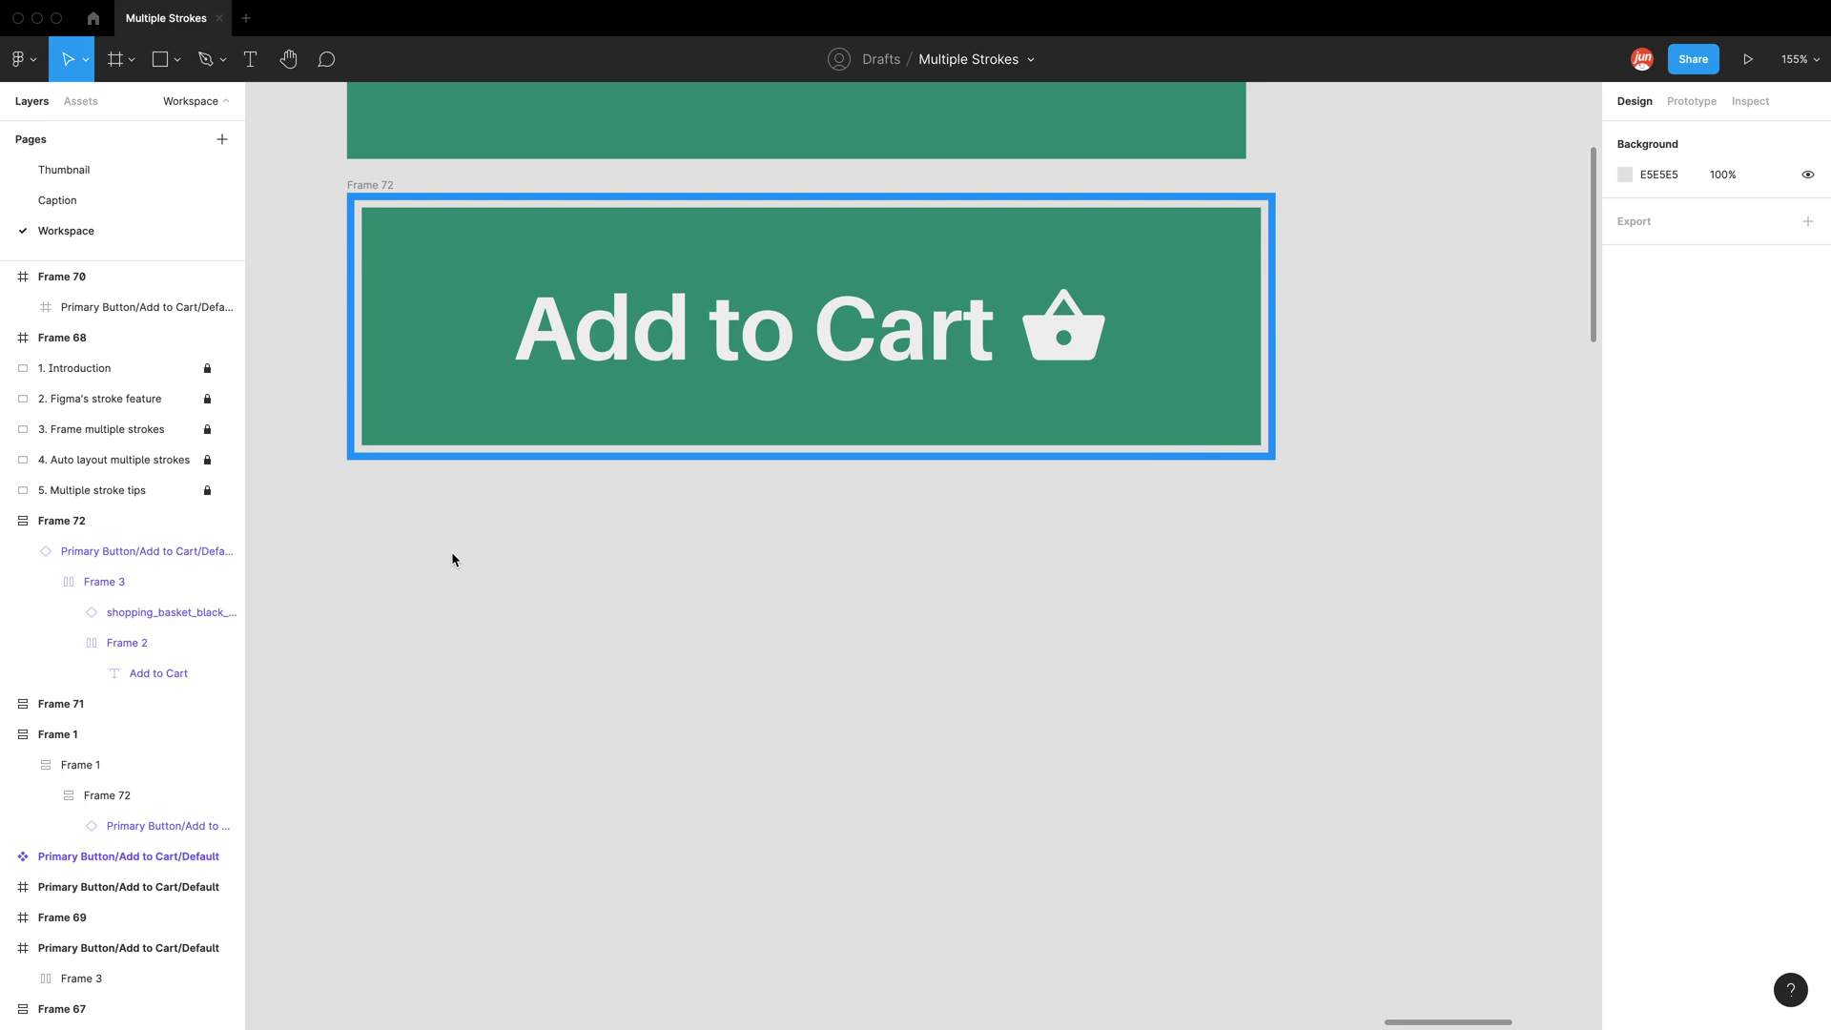
key("super+slash")
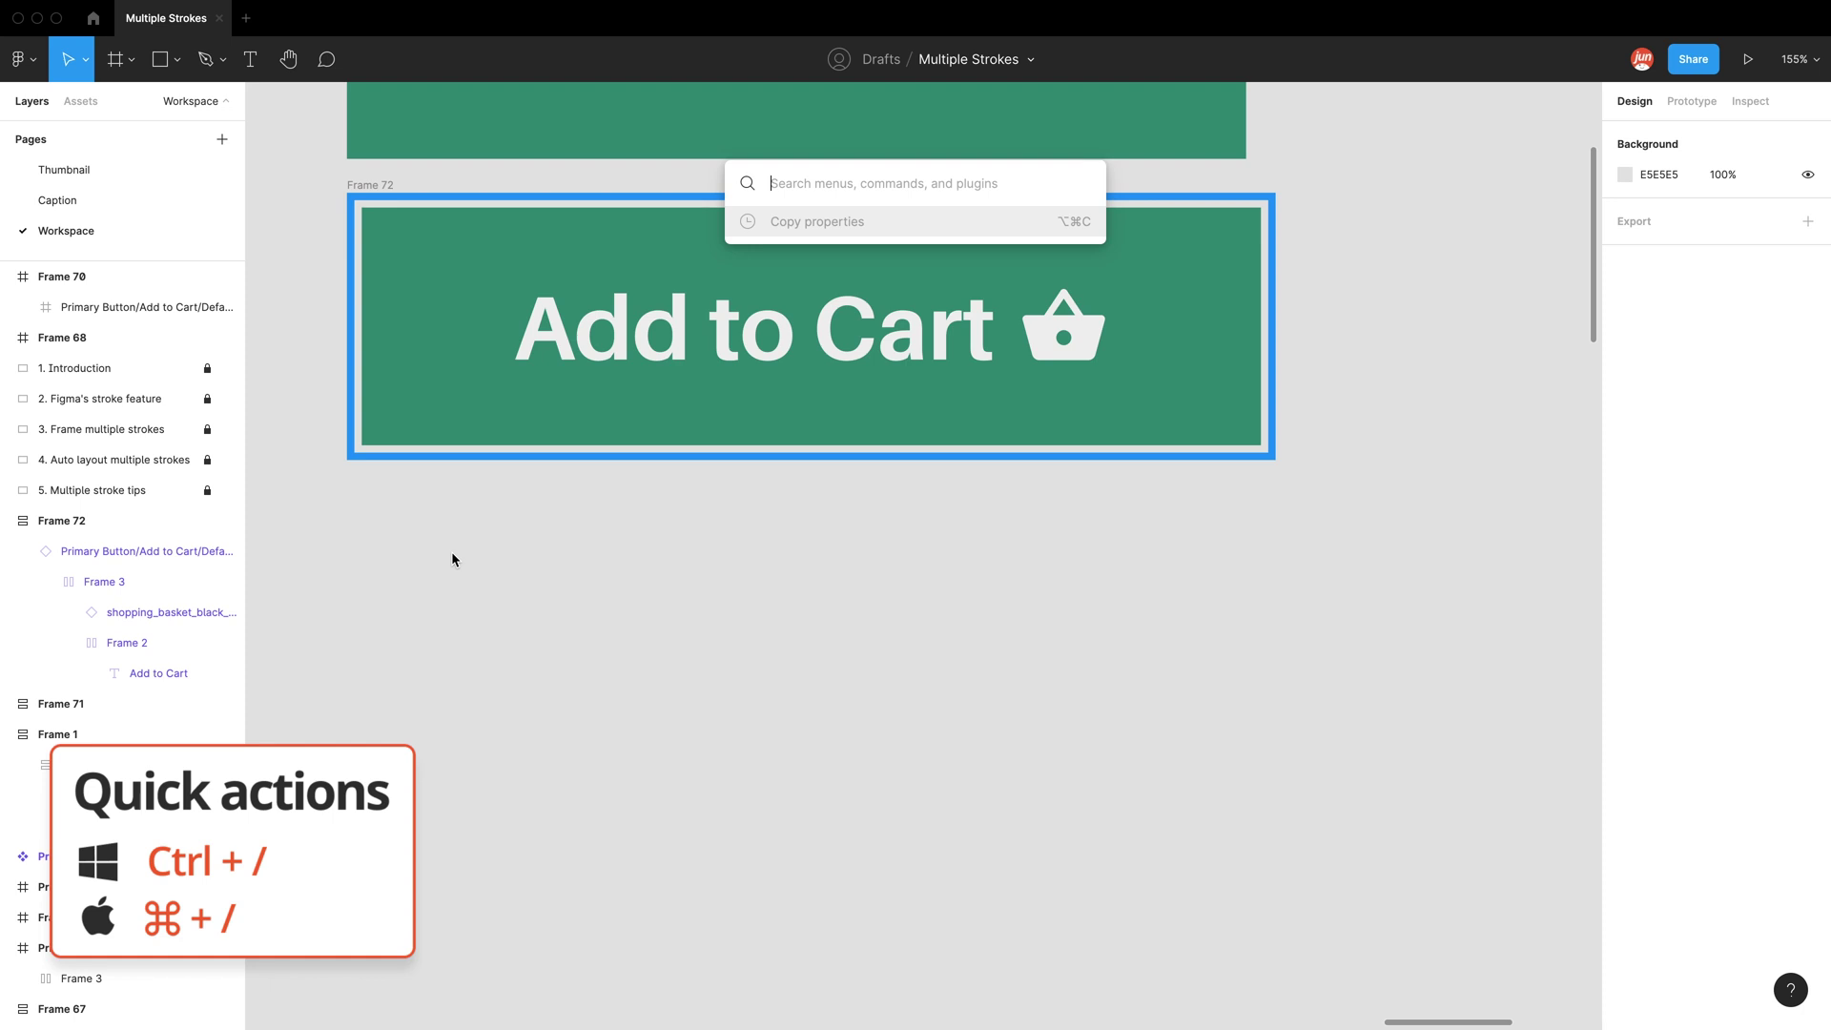
type("cop")
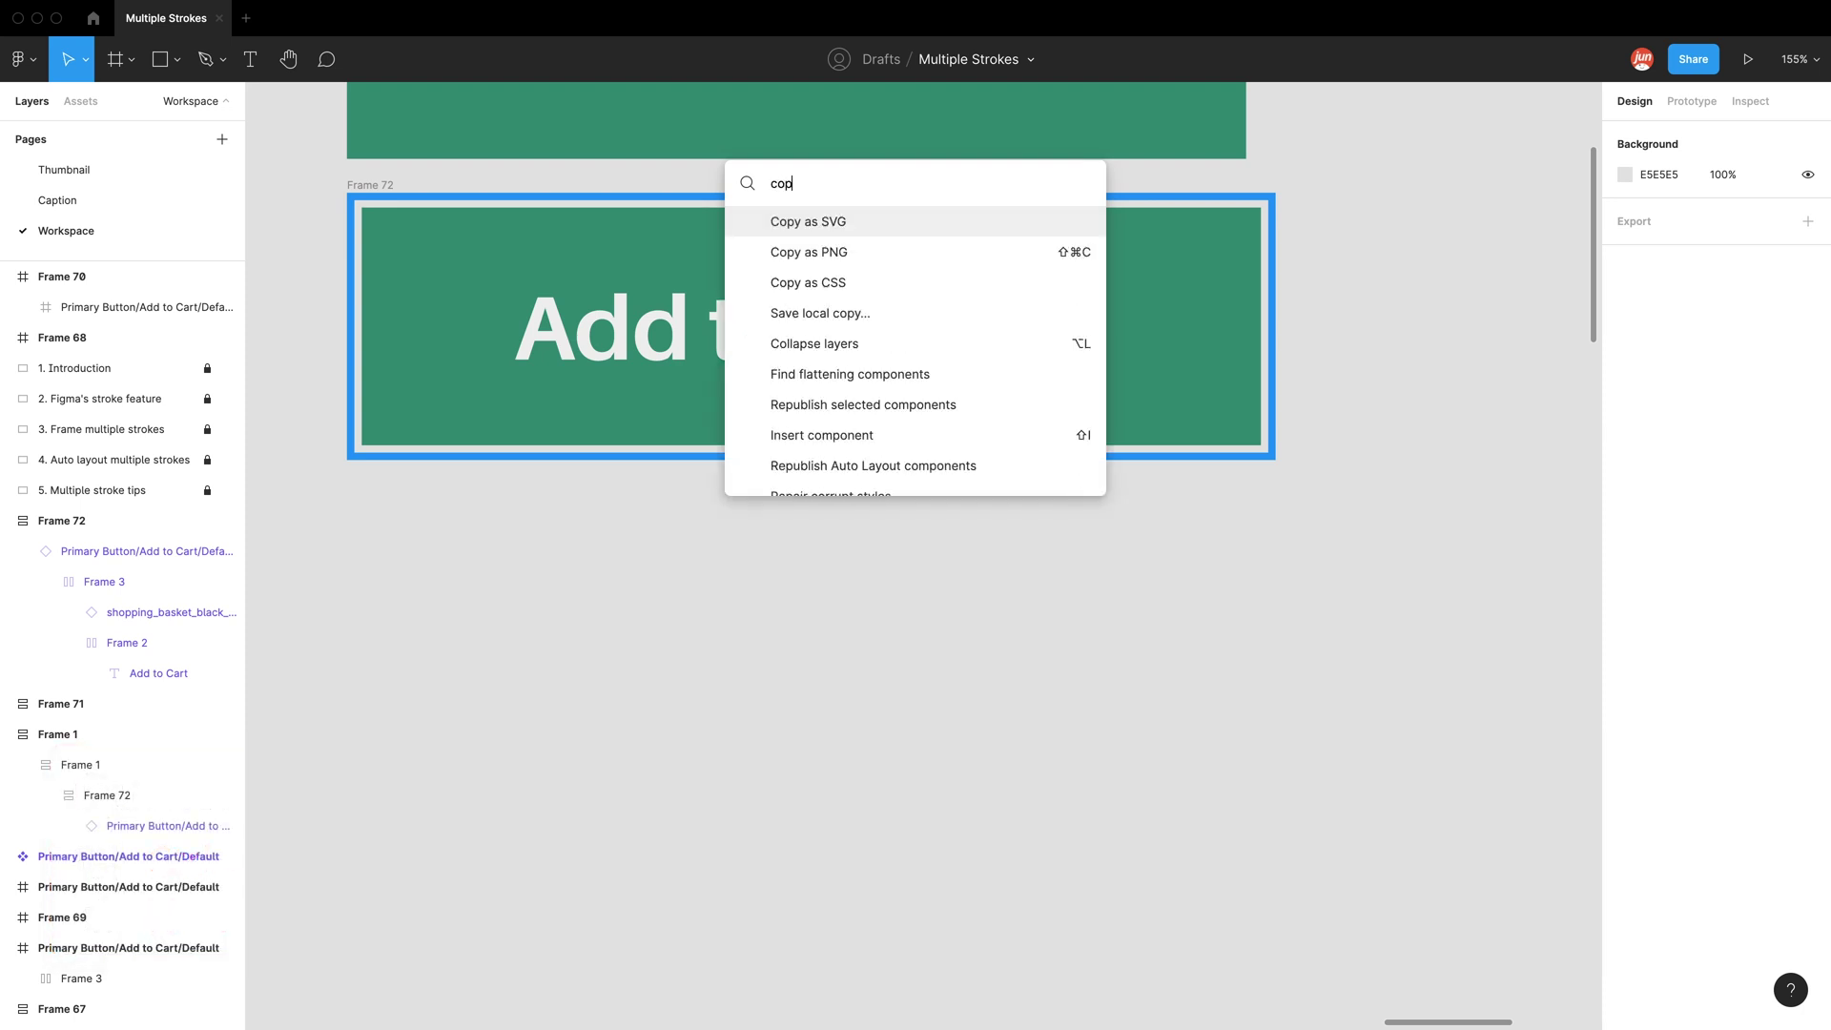
type("y properties")
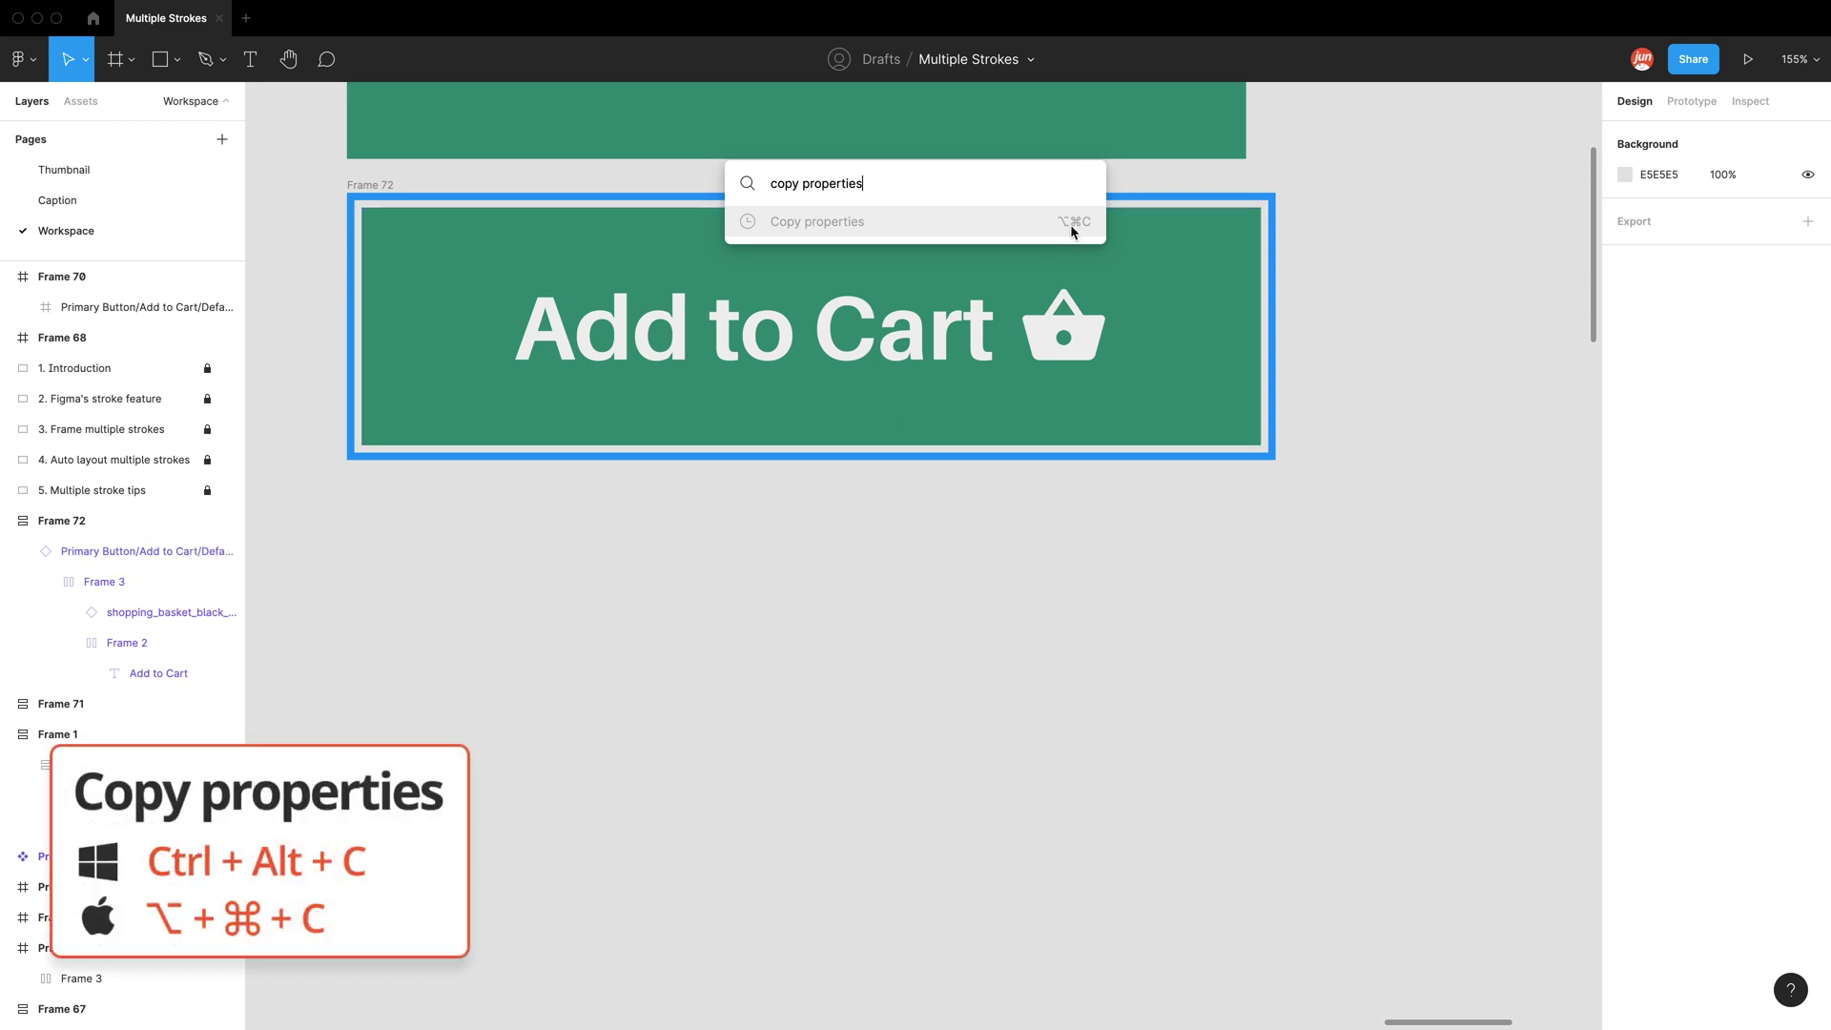
key("super+a")
key("BackSpace")
type("paste")
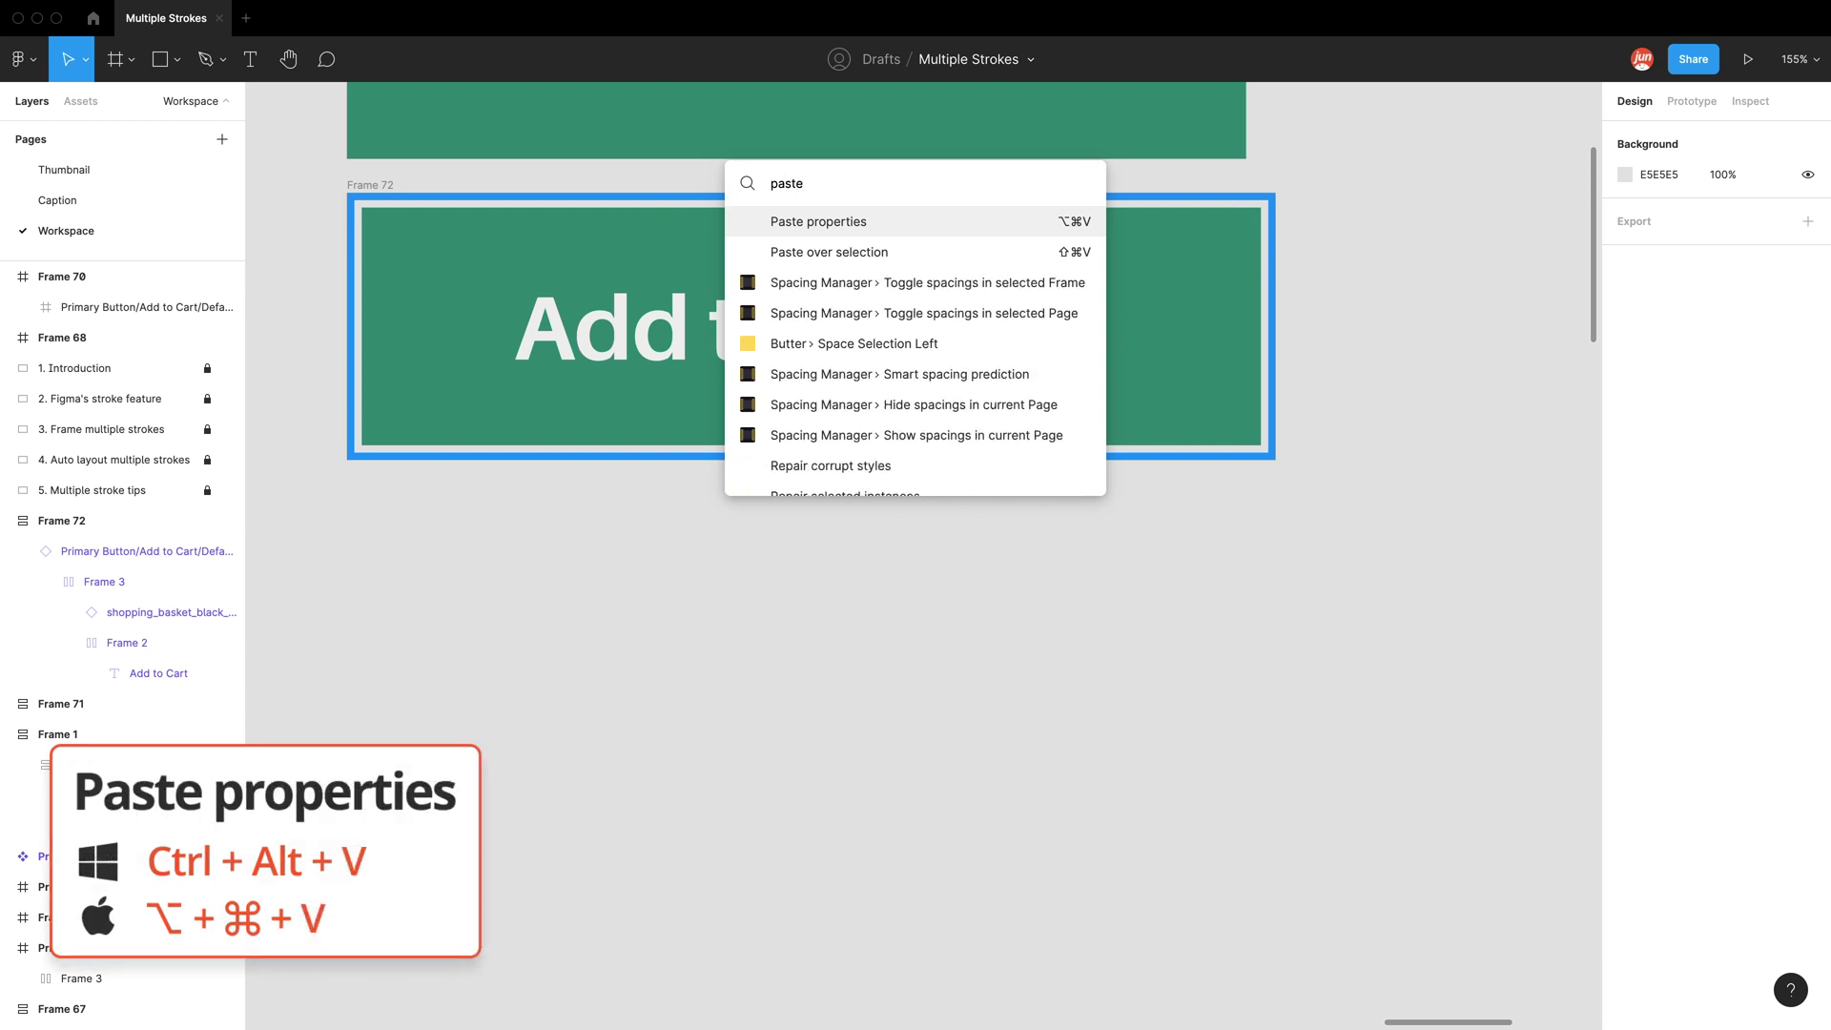
left_click(851, 230)
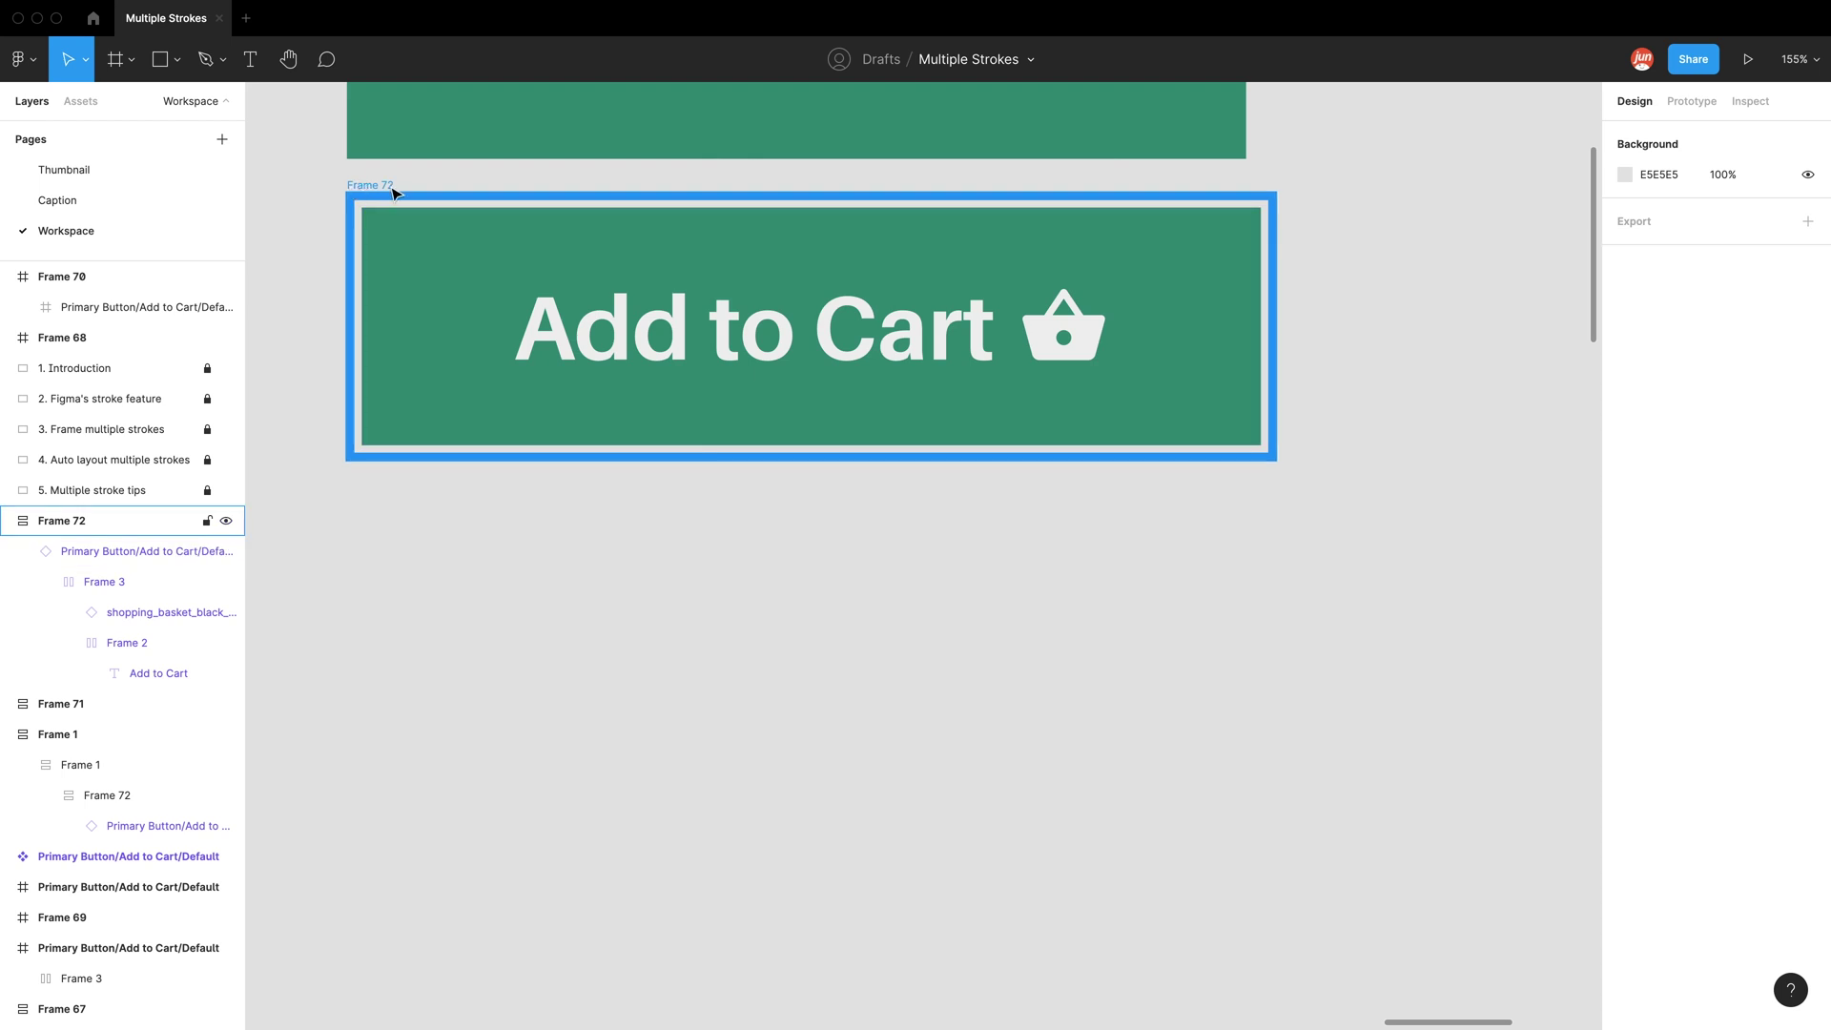
Copy the properties of blue-stroked Frame 72 and paste them onto an auto layout frame around a new 100 × 100 rectangle
left_click(380, 187)
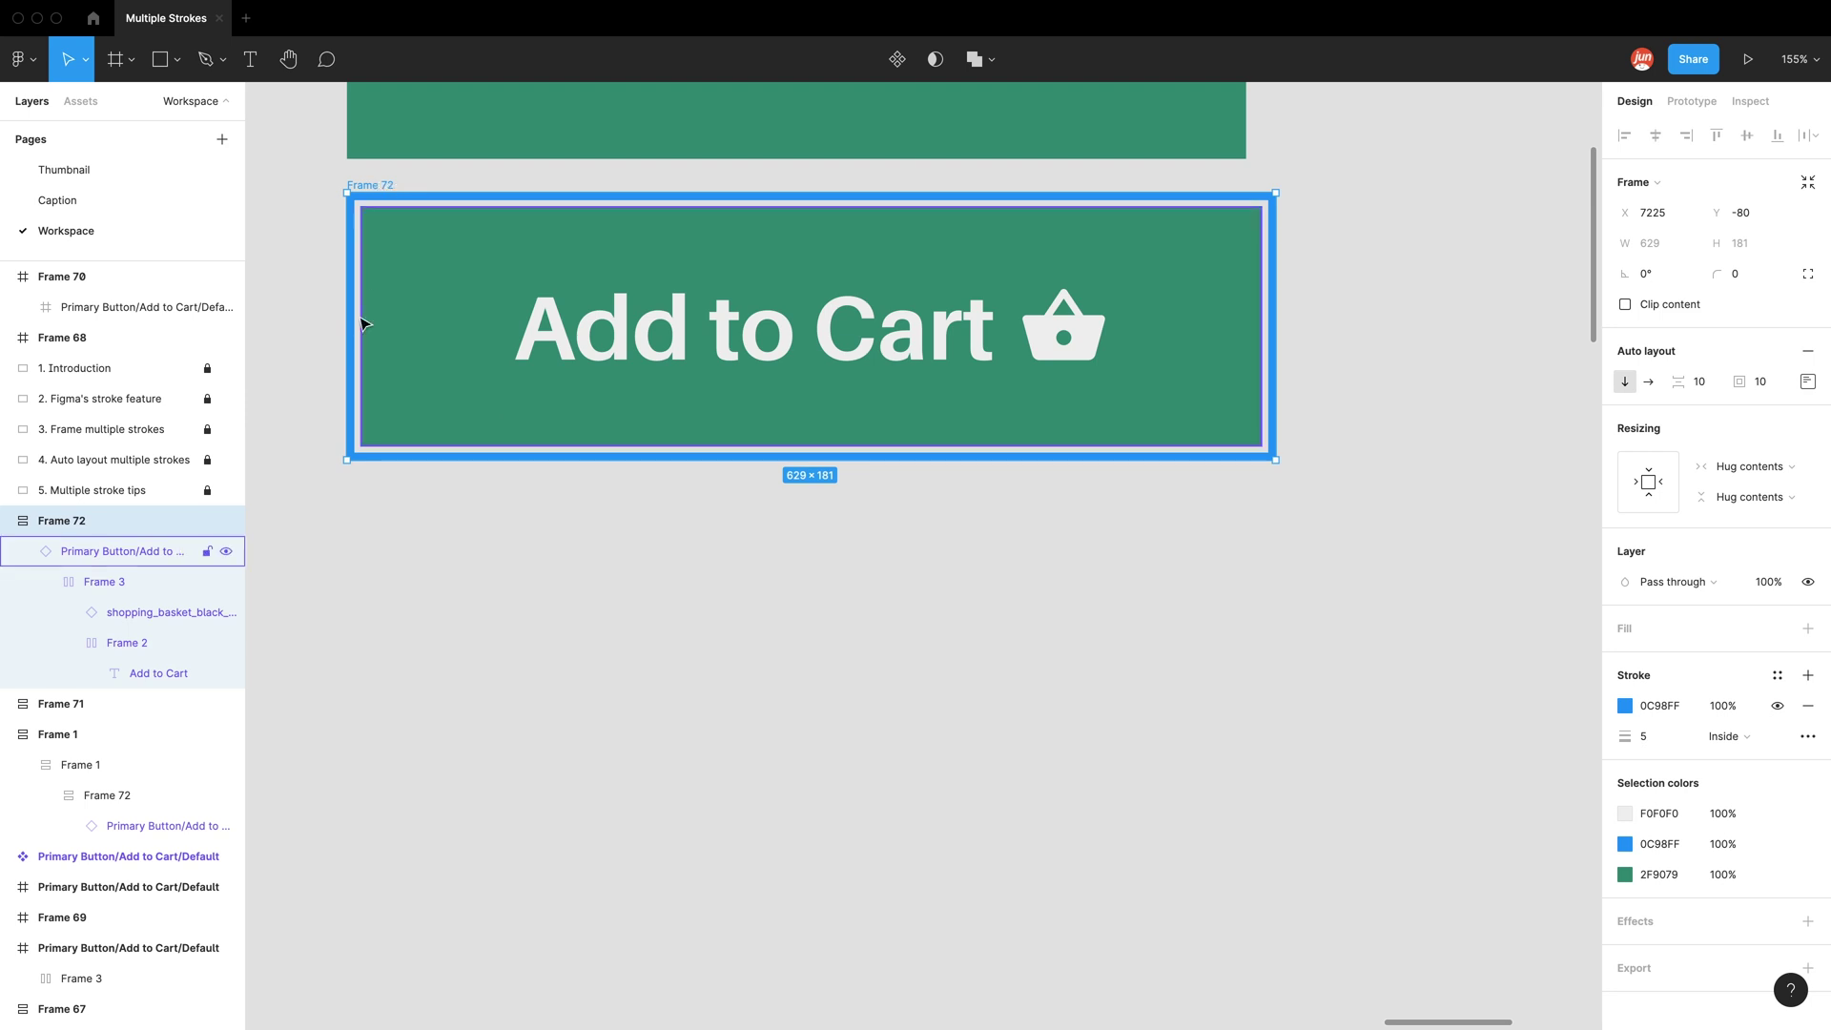
key("r")
left_click(447, 639)
left_click_drag(447, 639, 488, 665)
right_click(489, 660)
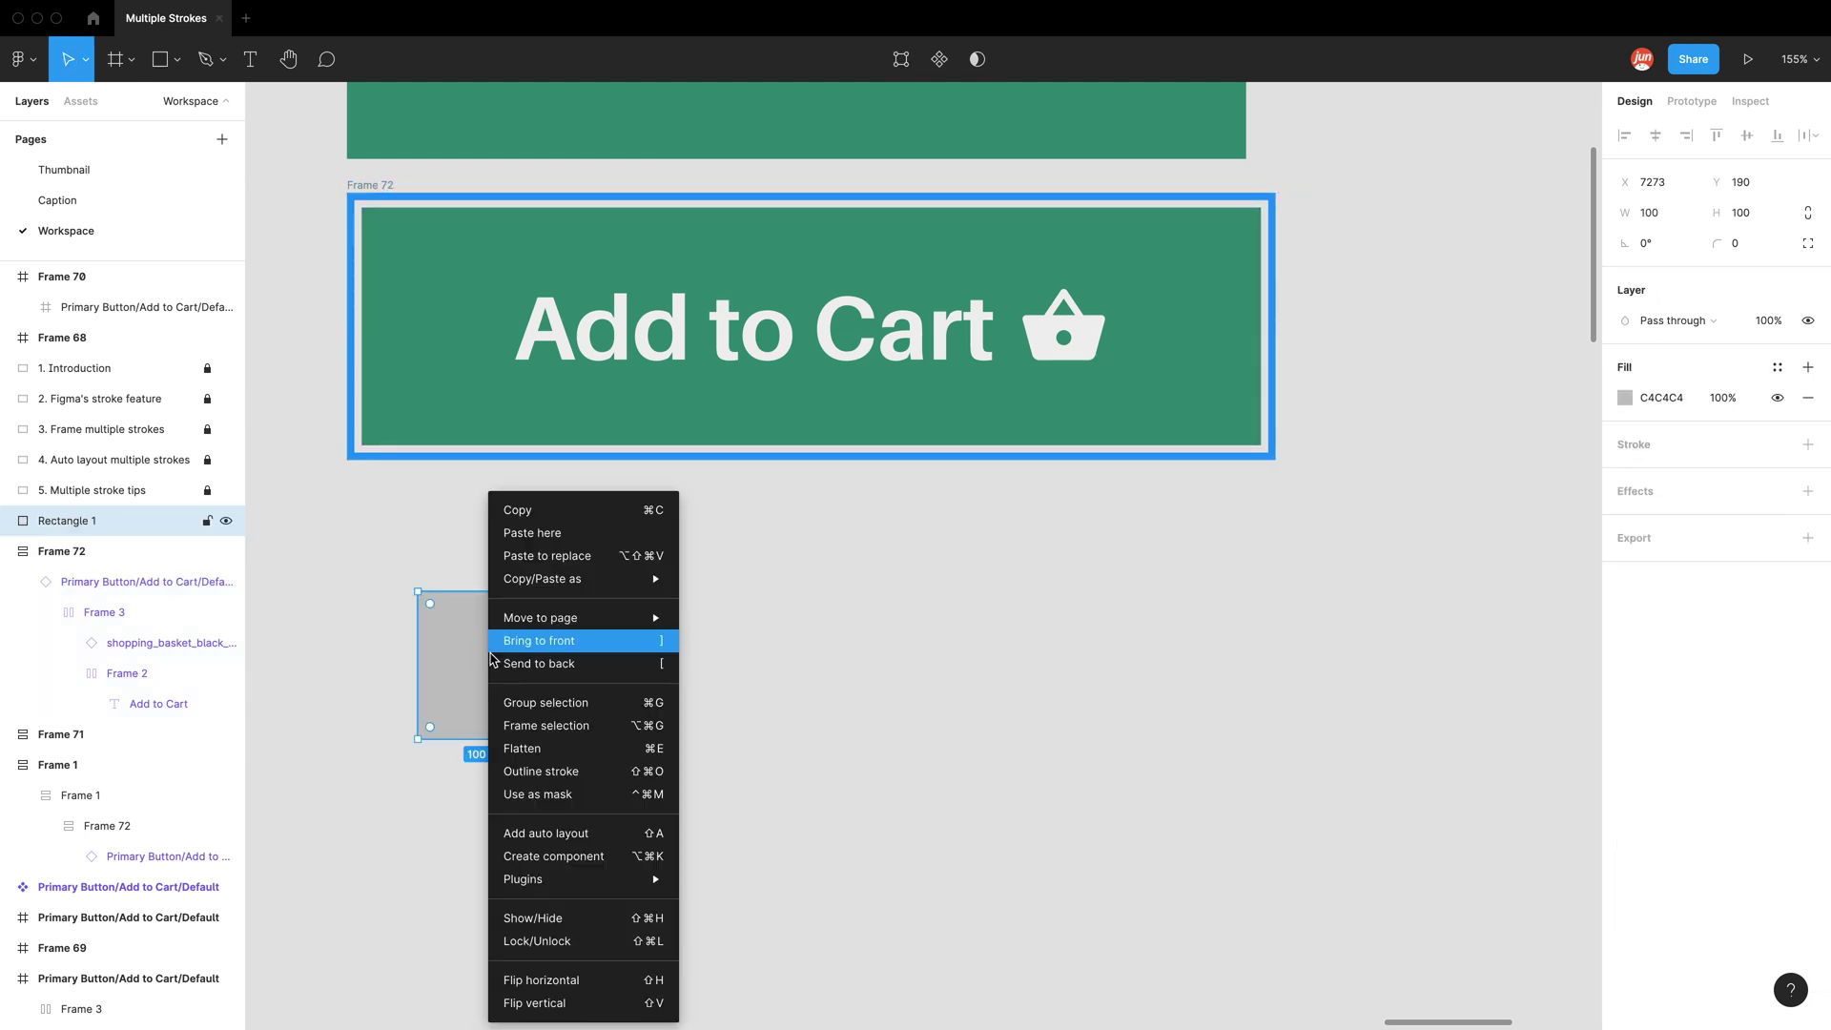
left_click(556, 835)
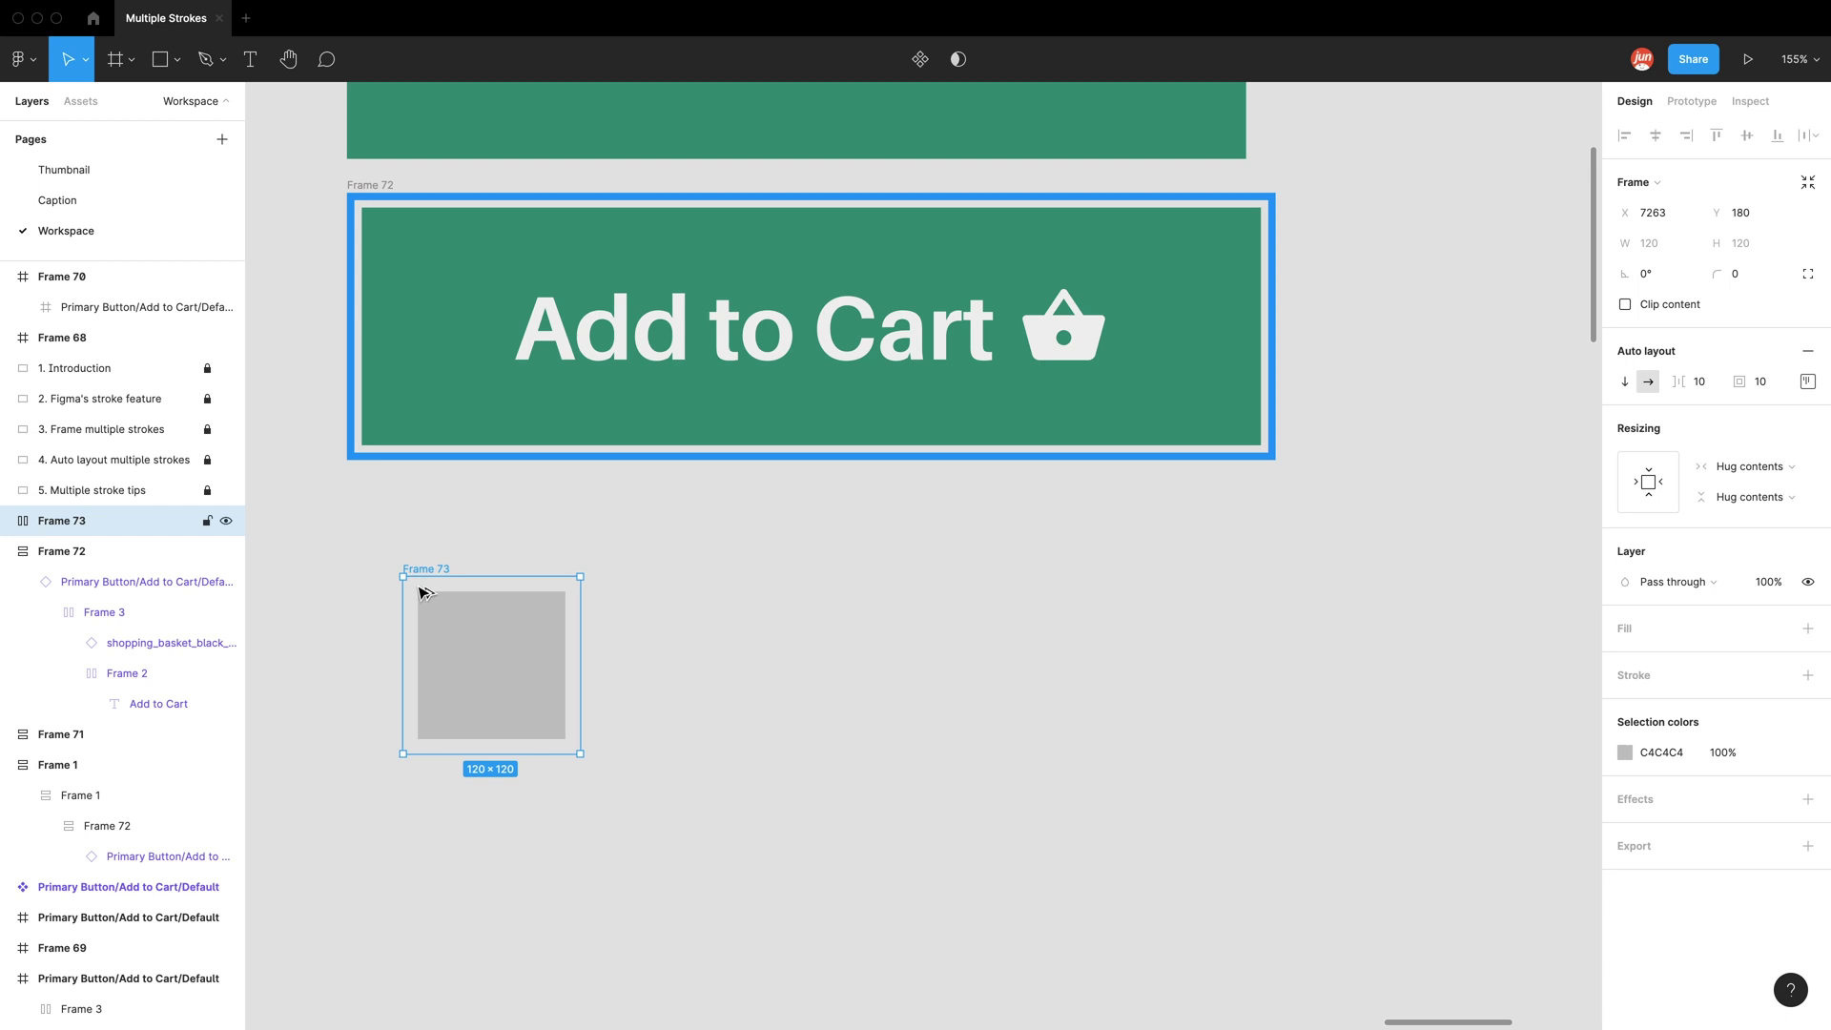
key("super+alt+v")
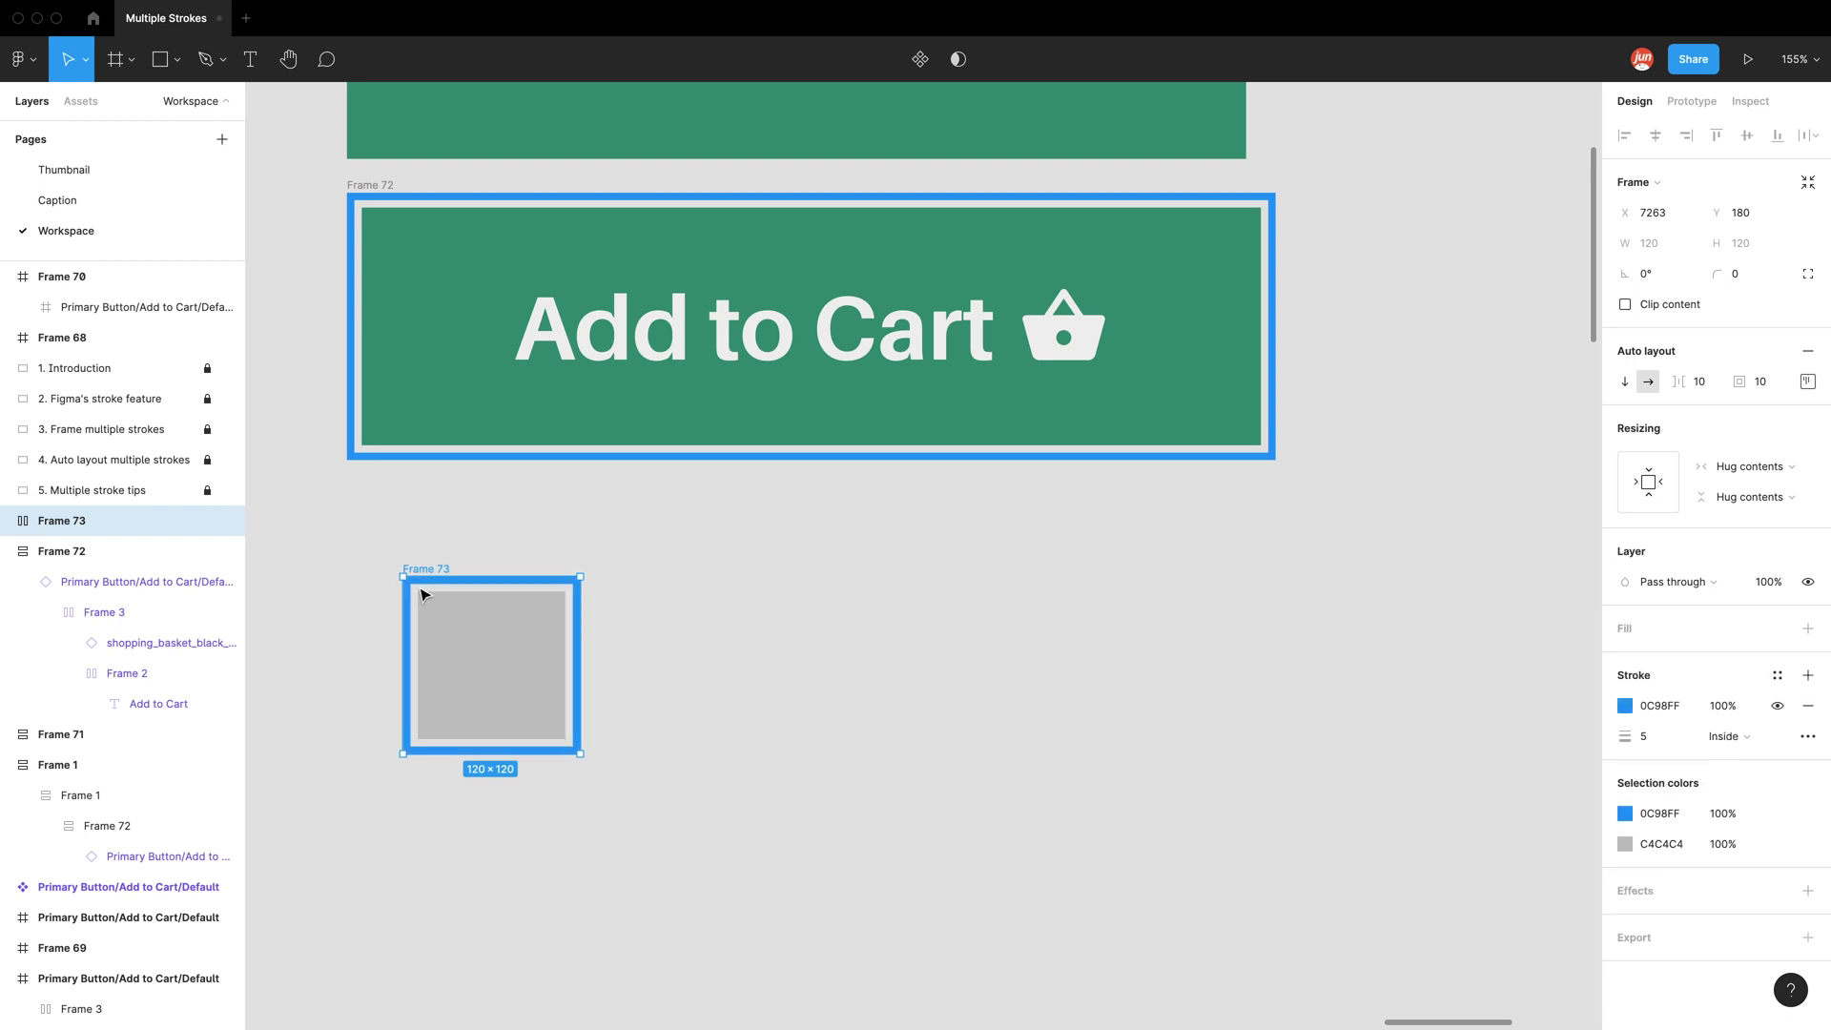
Draw an ellipse about 148 × 132, add auto layout around it, and paste the copied stroke properties onto that frame
left_click(177, 59)
left_click(194, 176)
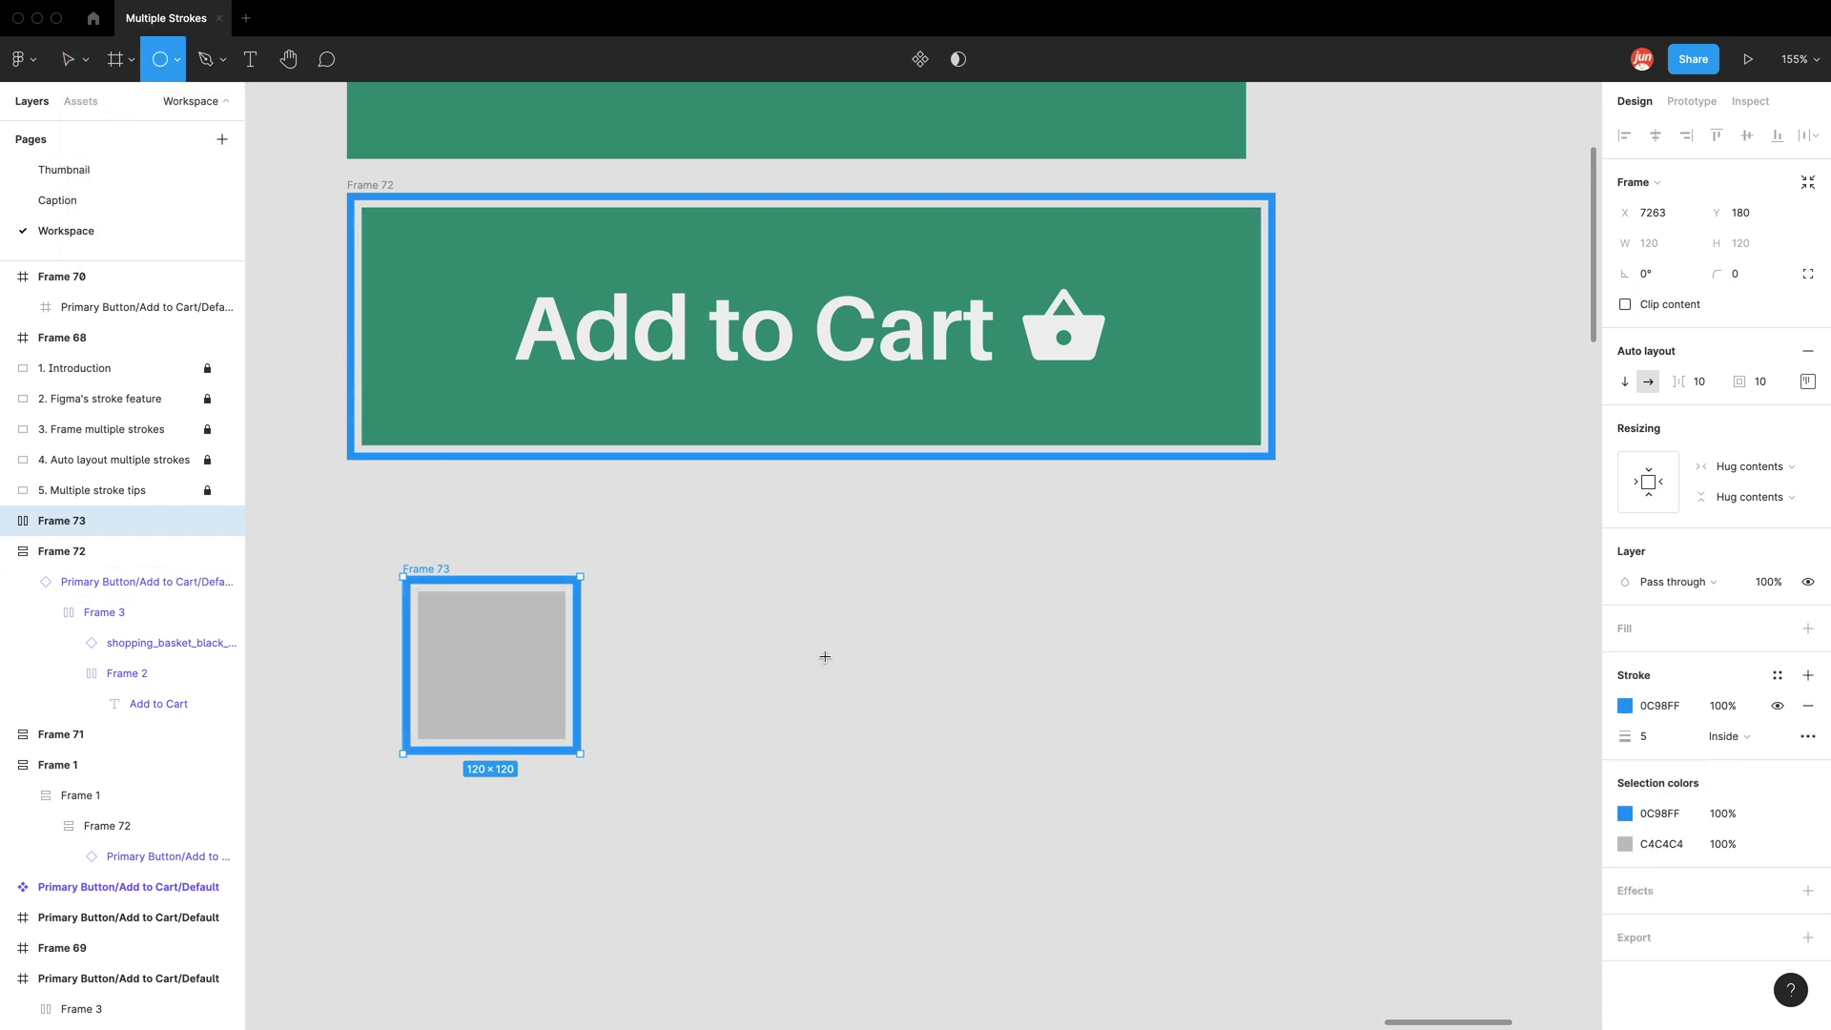
mouse_move(825, 656)
left_mouse_down()
mouse_move(1026, 805)
mouse_move(1042, 852)
left_mouse_up()
right_click(969, 784)
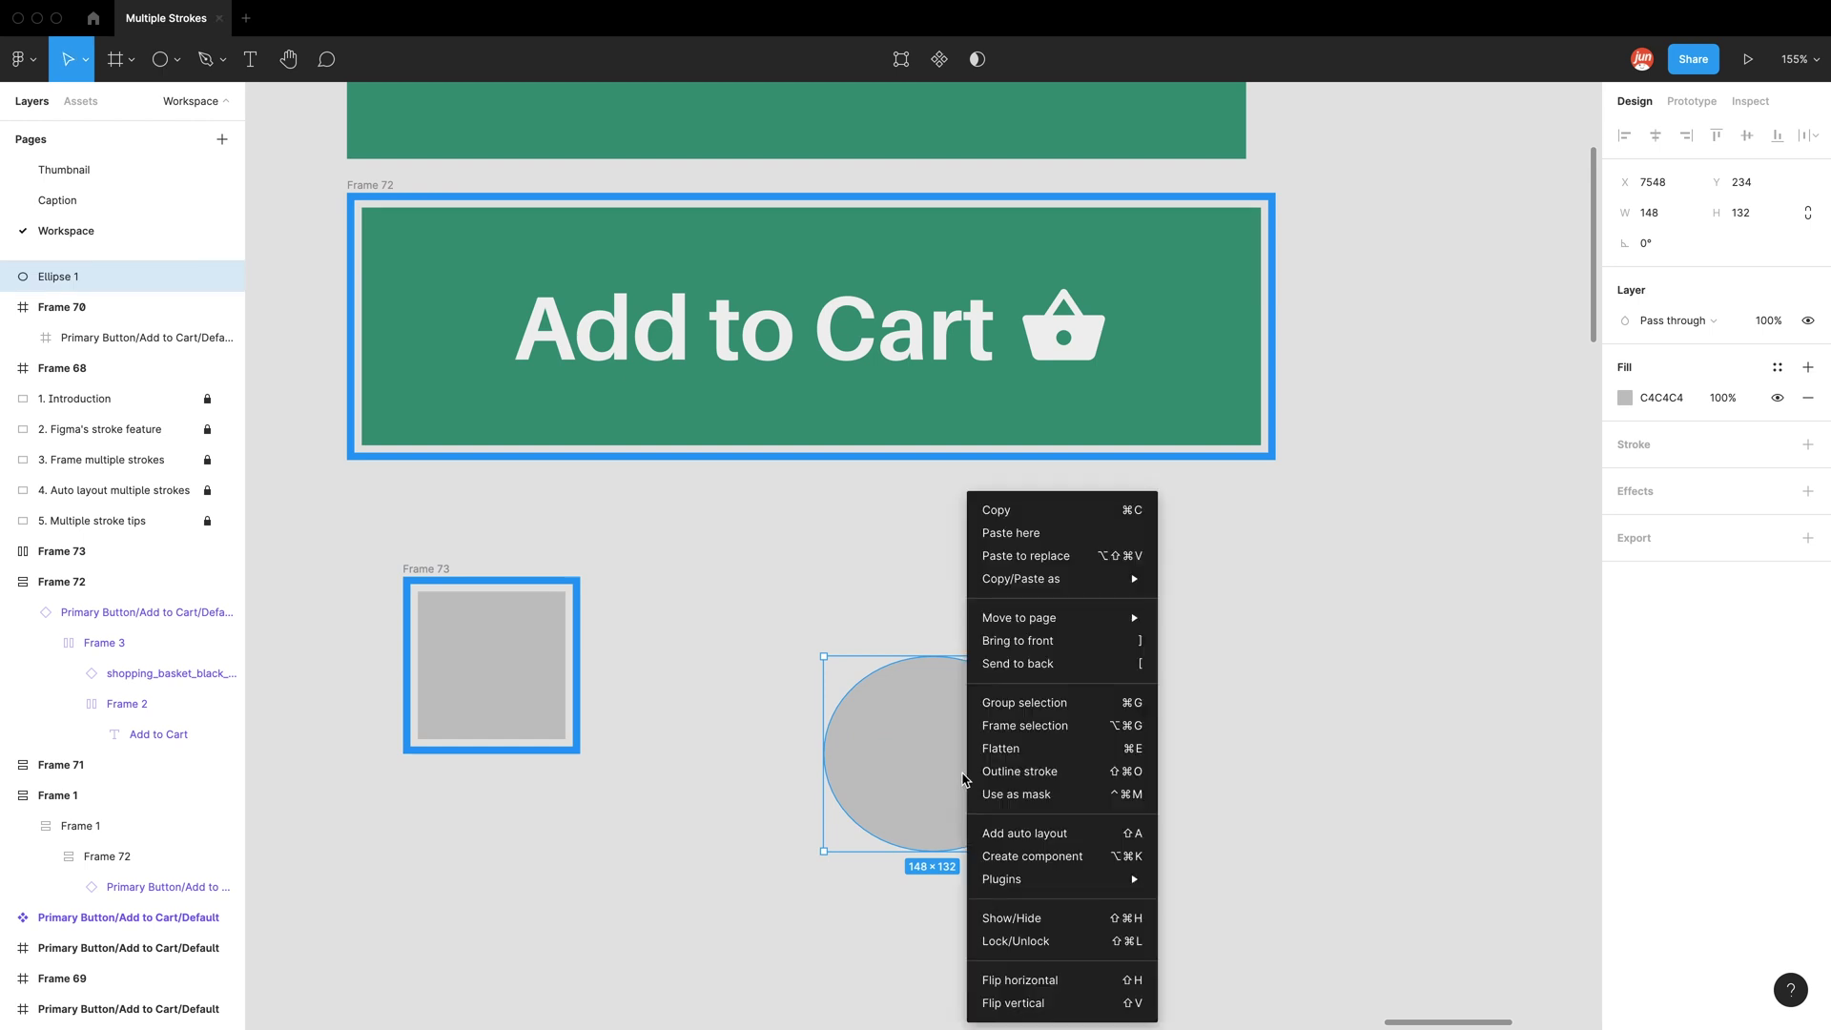
left_click(1036, 836)
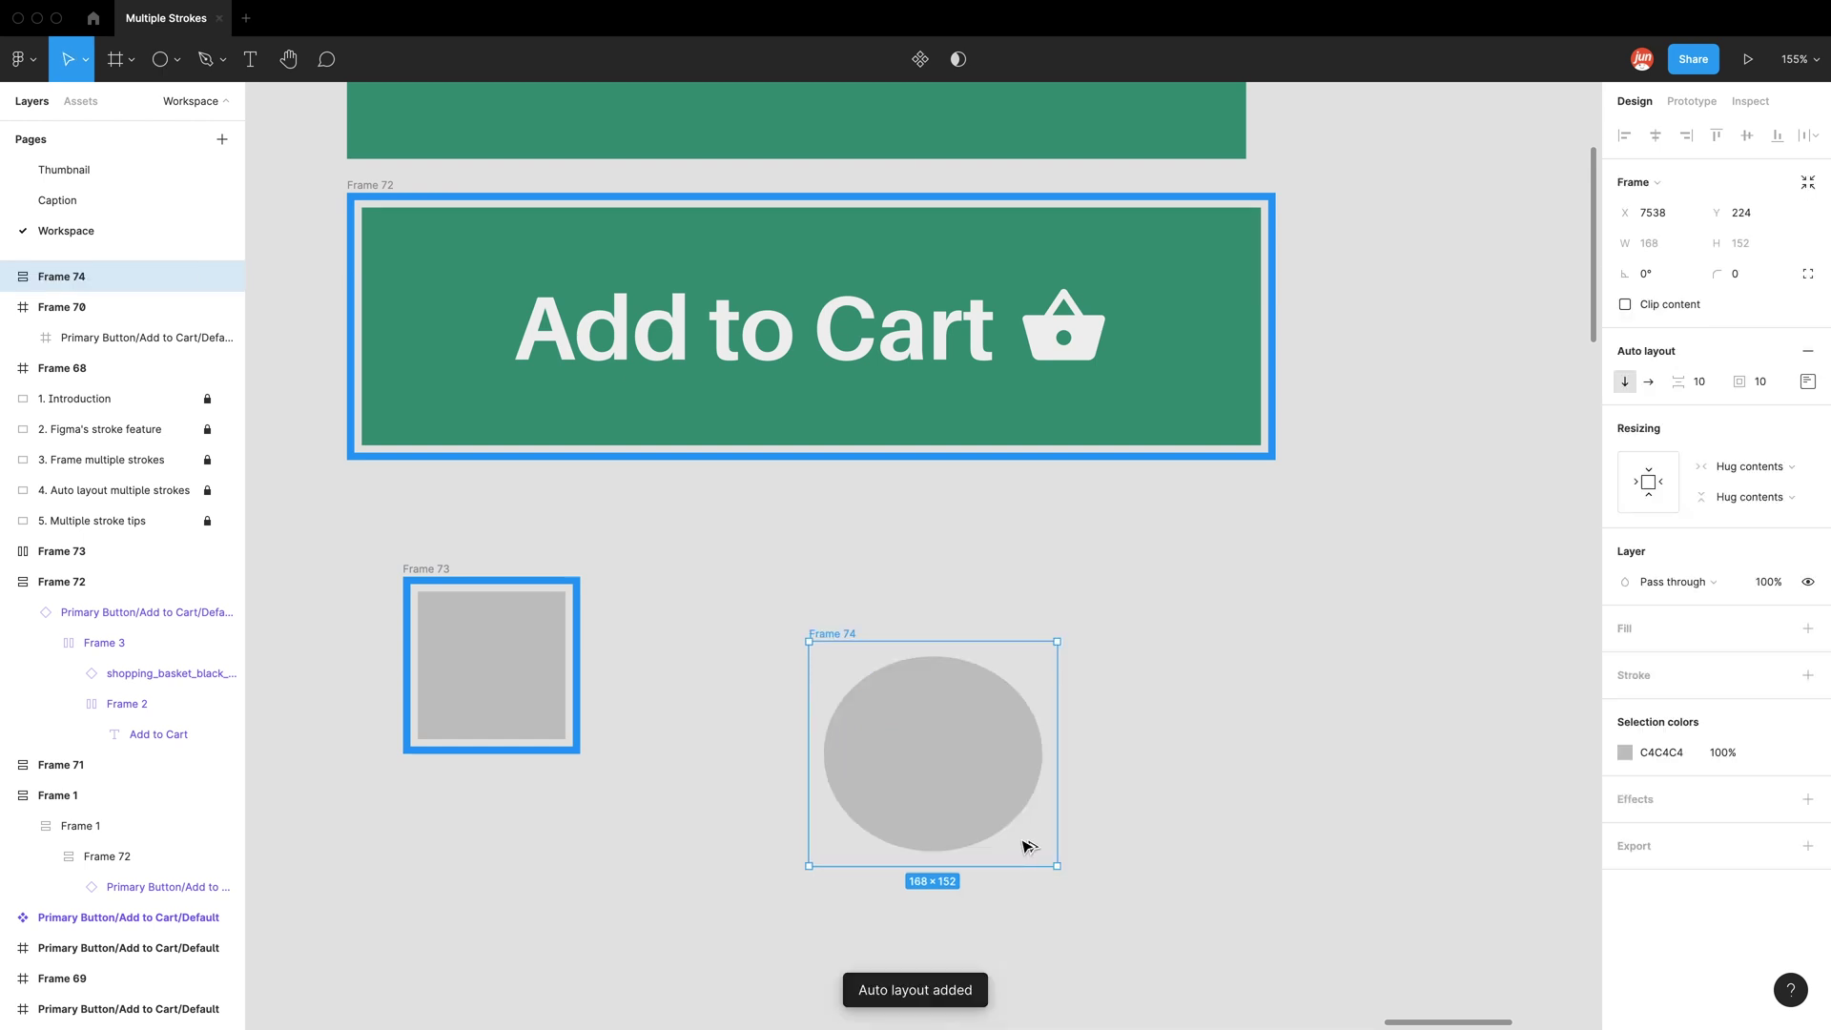
key("super+alt+v")
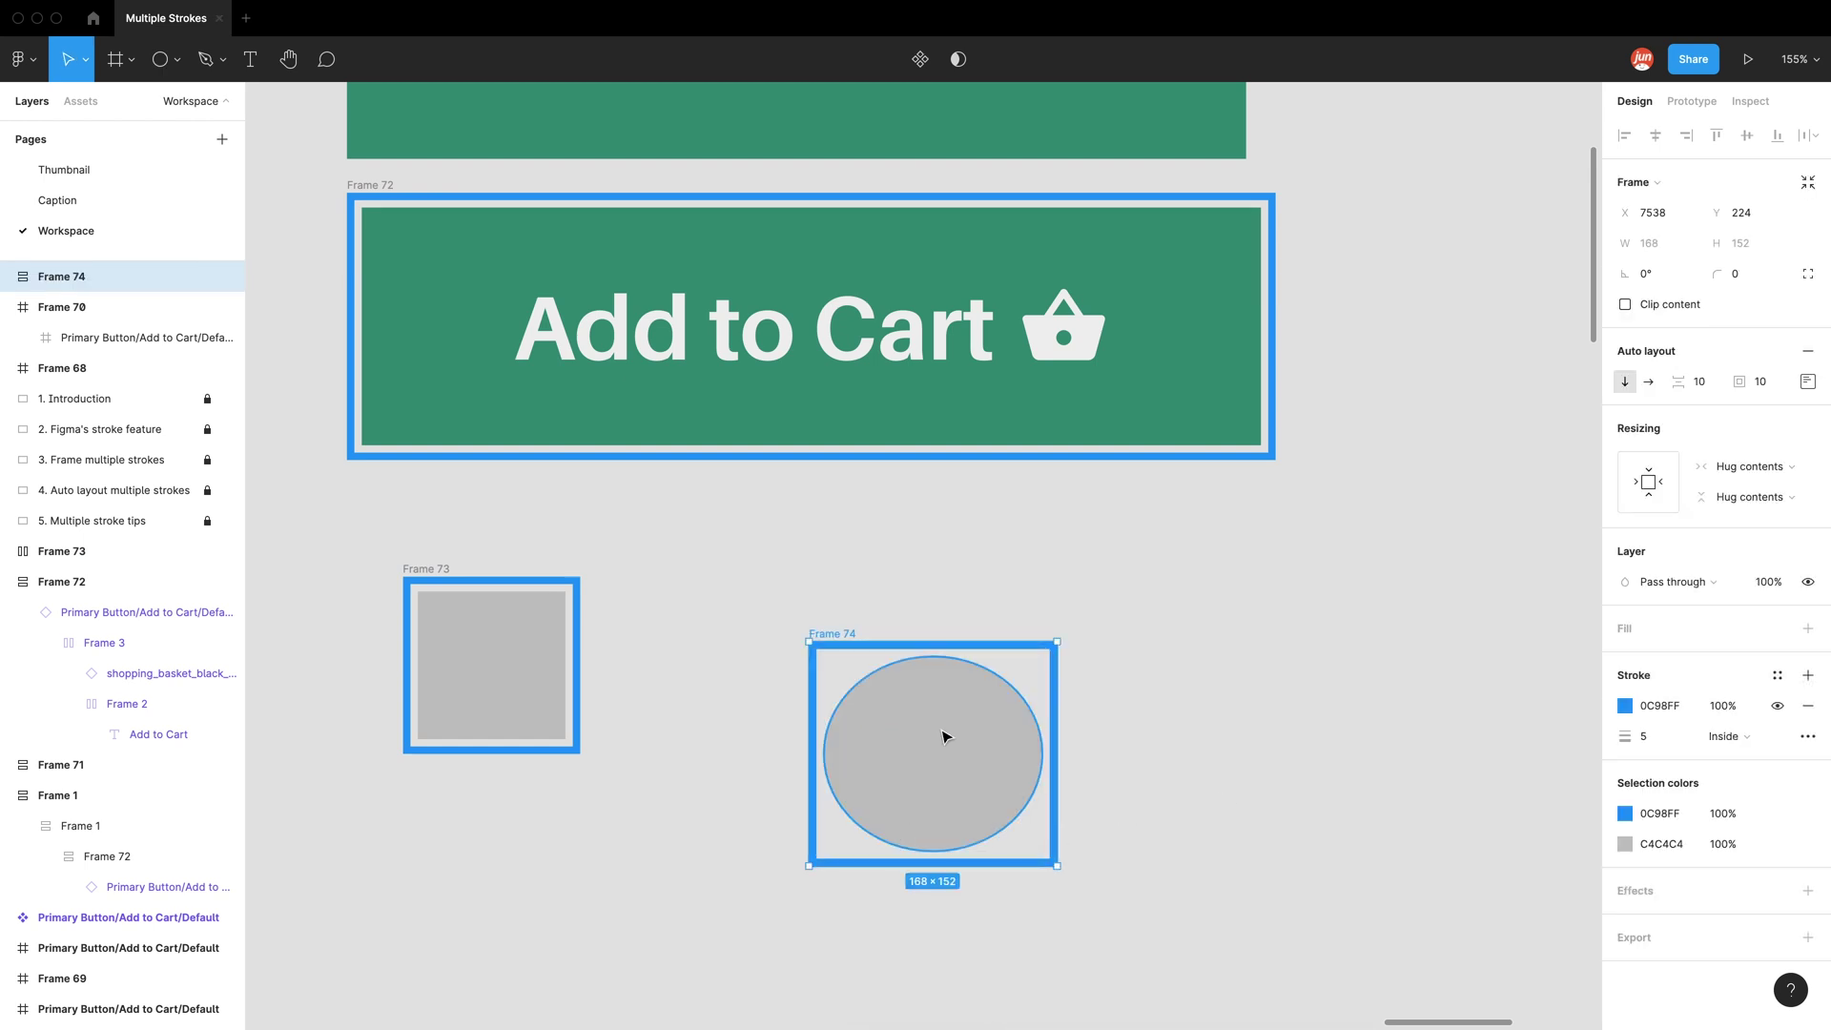
Delete the ellipse's auto layout frame and the rectangle's auto layout frame
key("Delete")
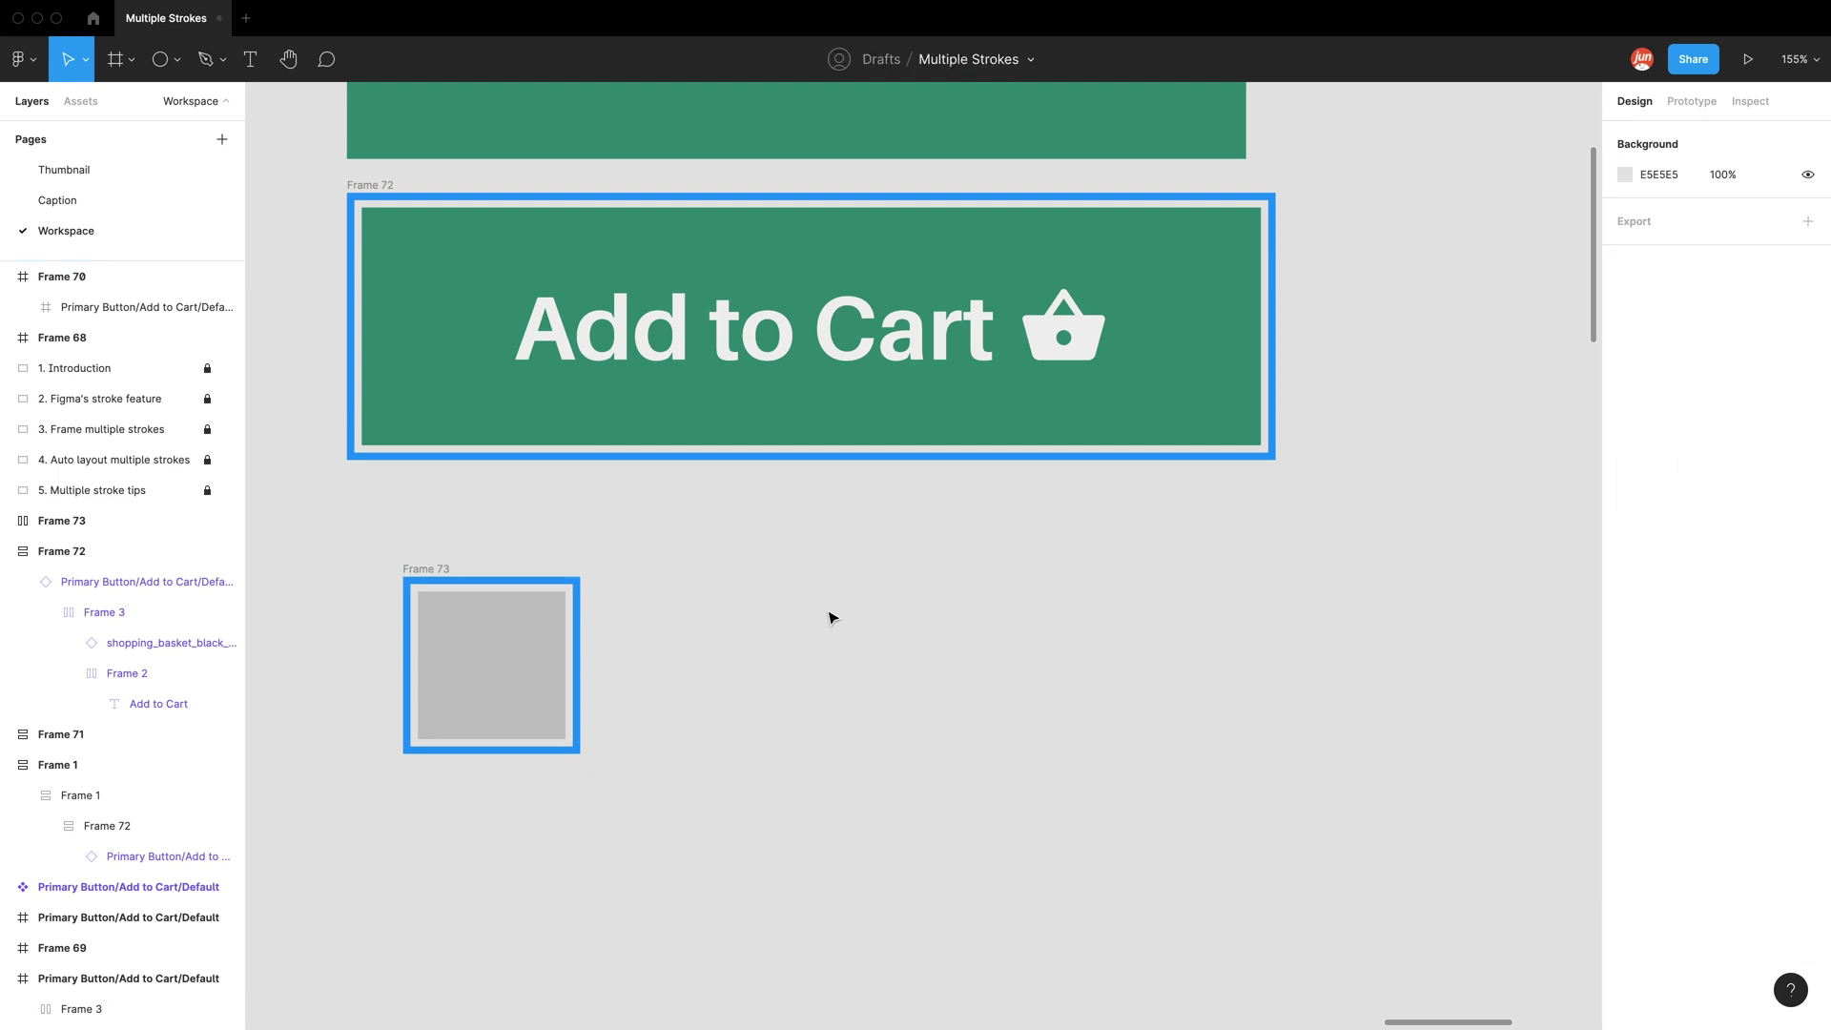
left_click(425, 570)
key("Delete")
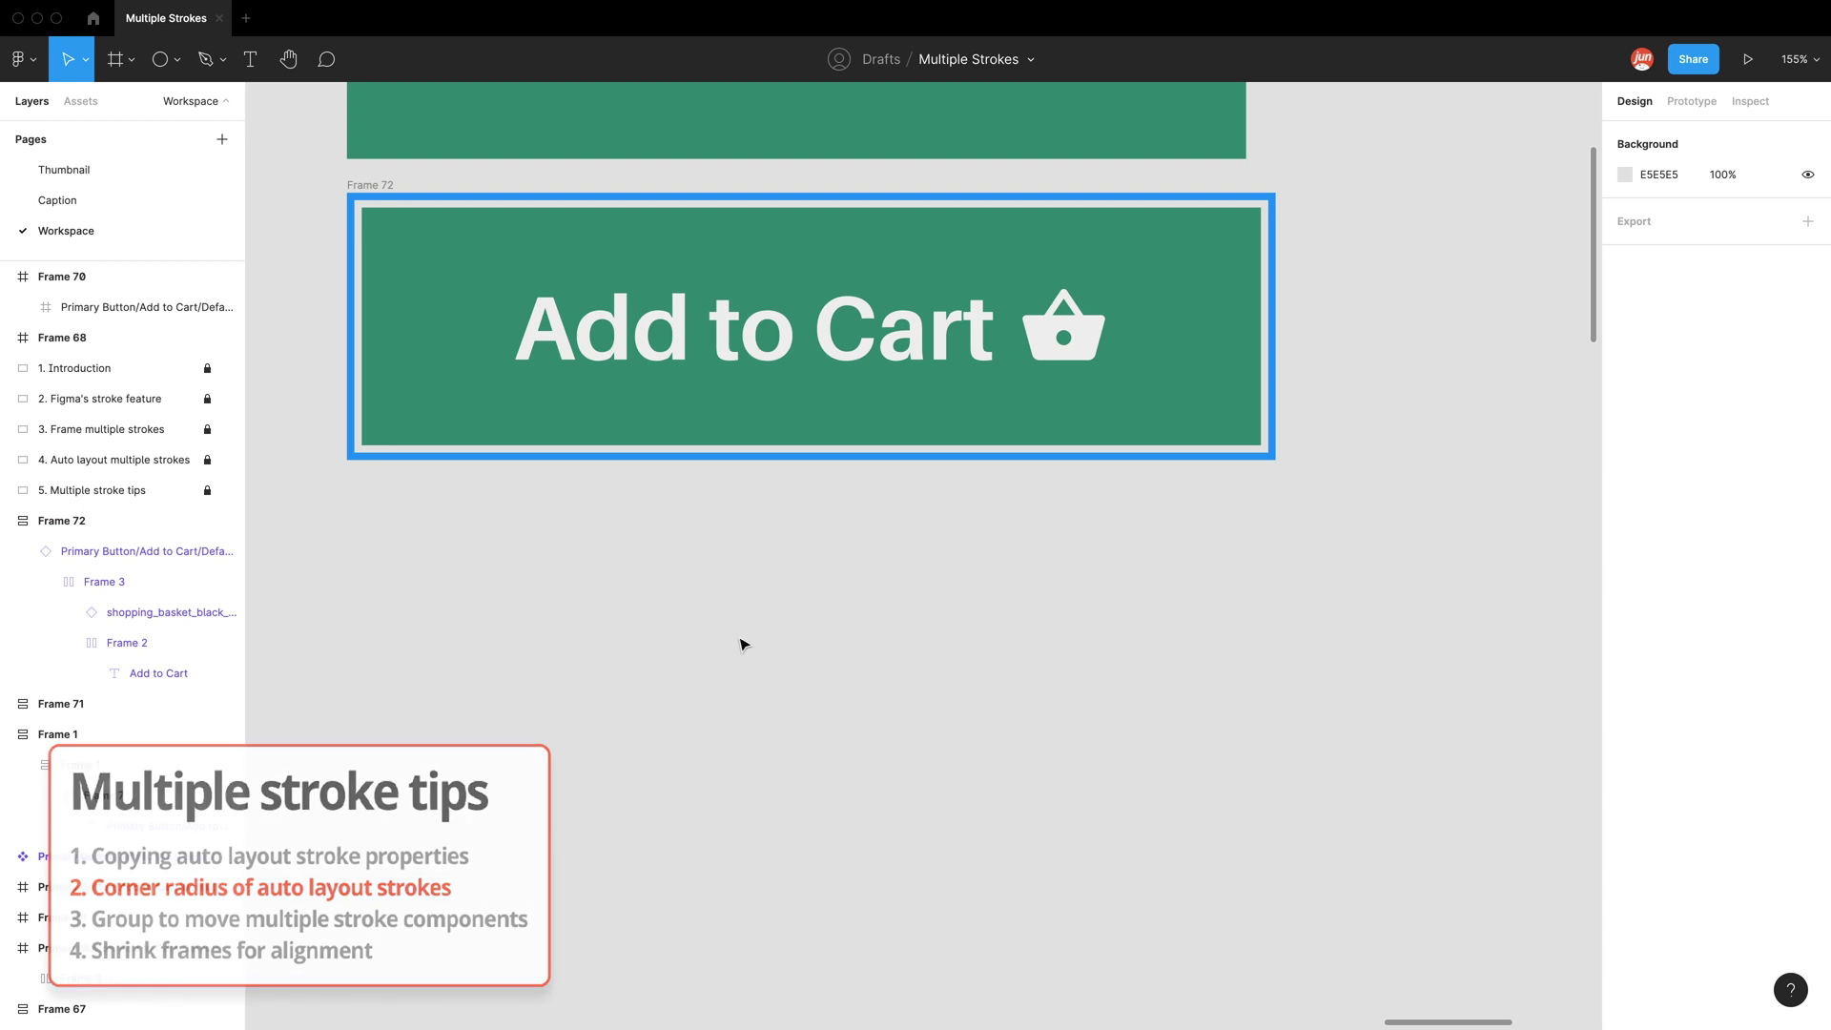
Duplicate the blue-stroked Add to Cart frame directly below the original, at about Y 139
scroll(345, 191, "up", 5)
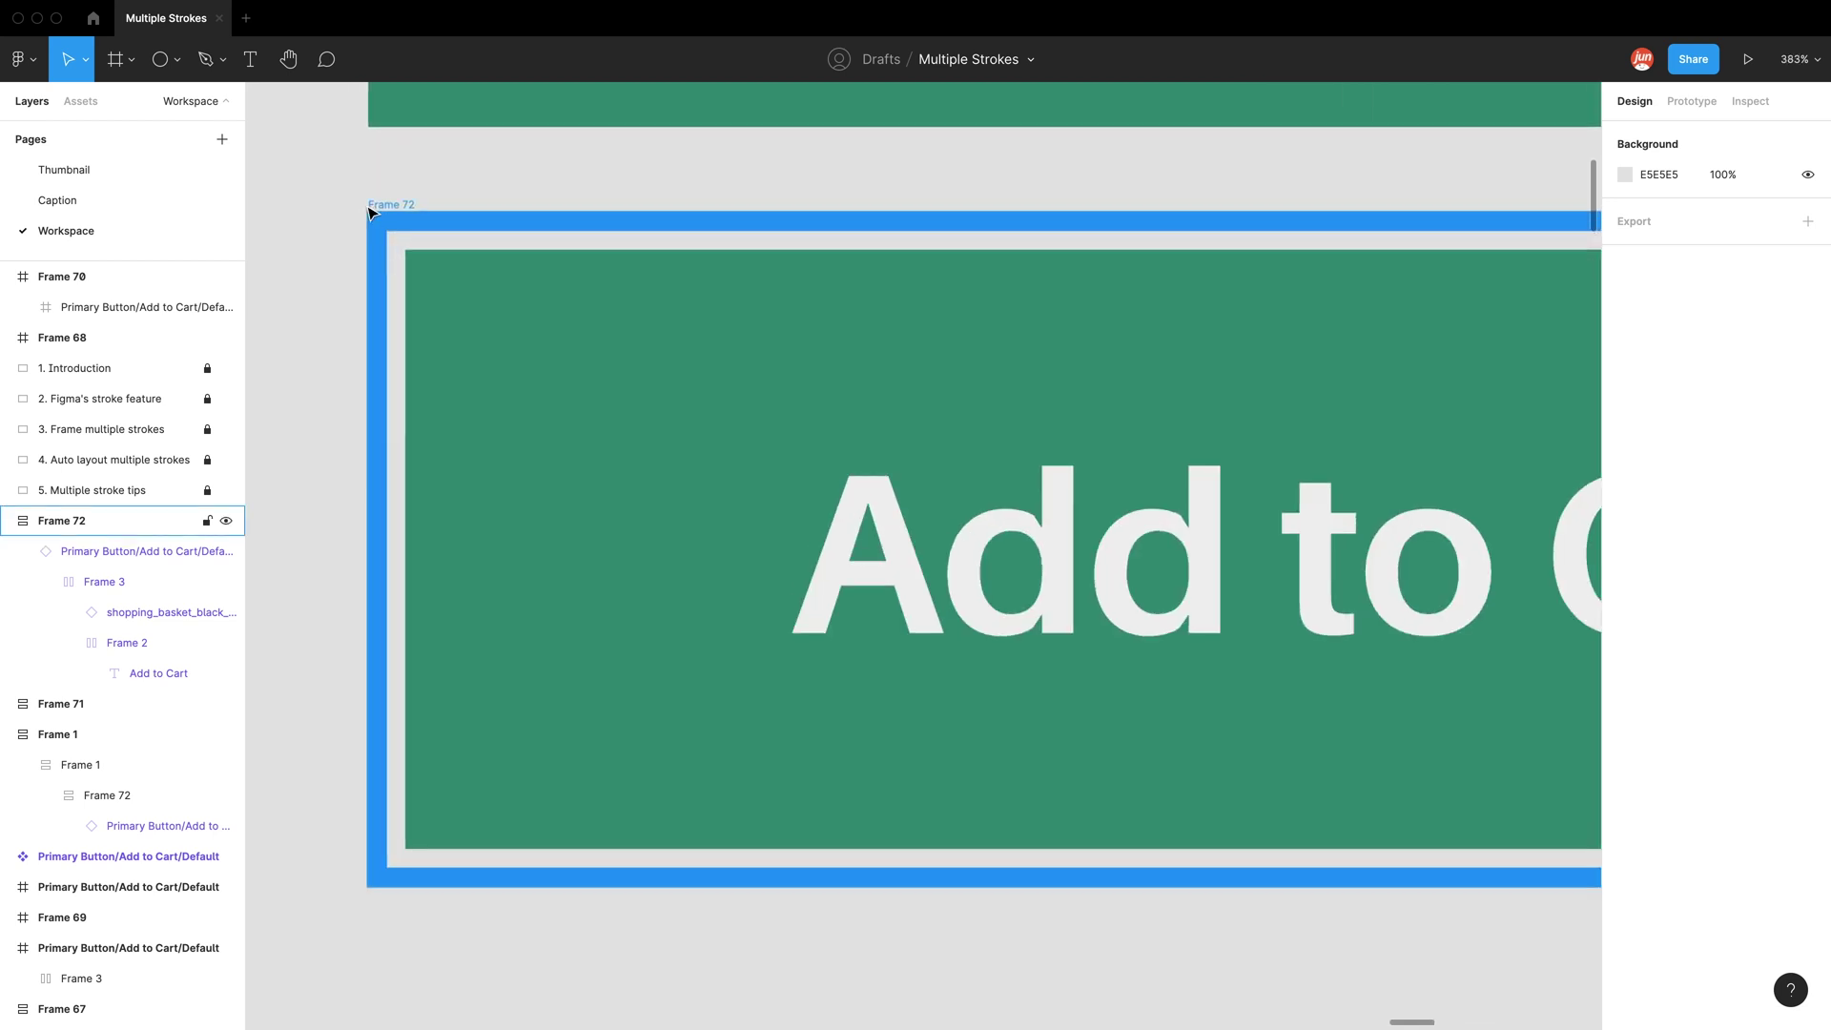
scroll(372, 212, "up", 5)
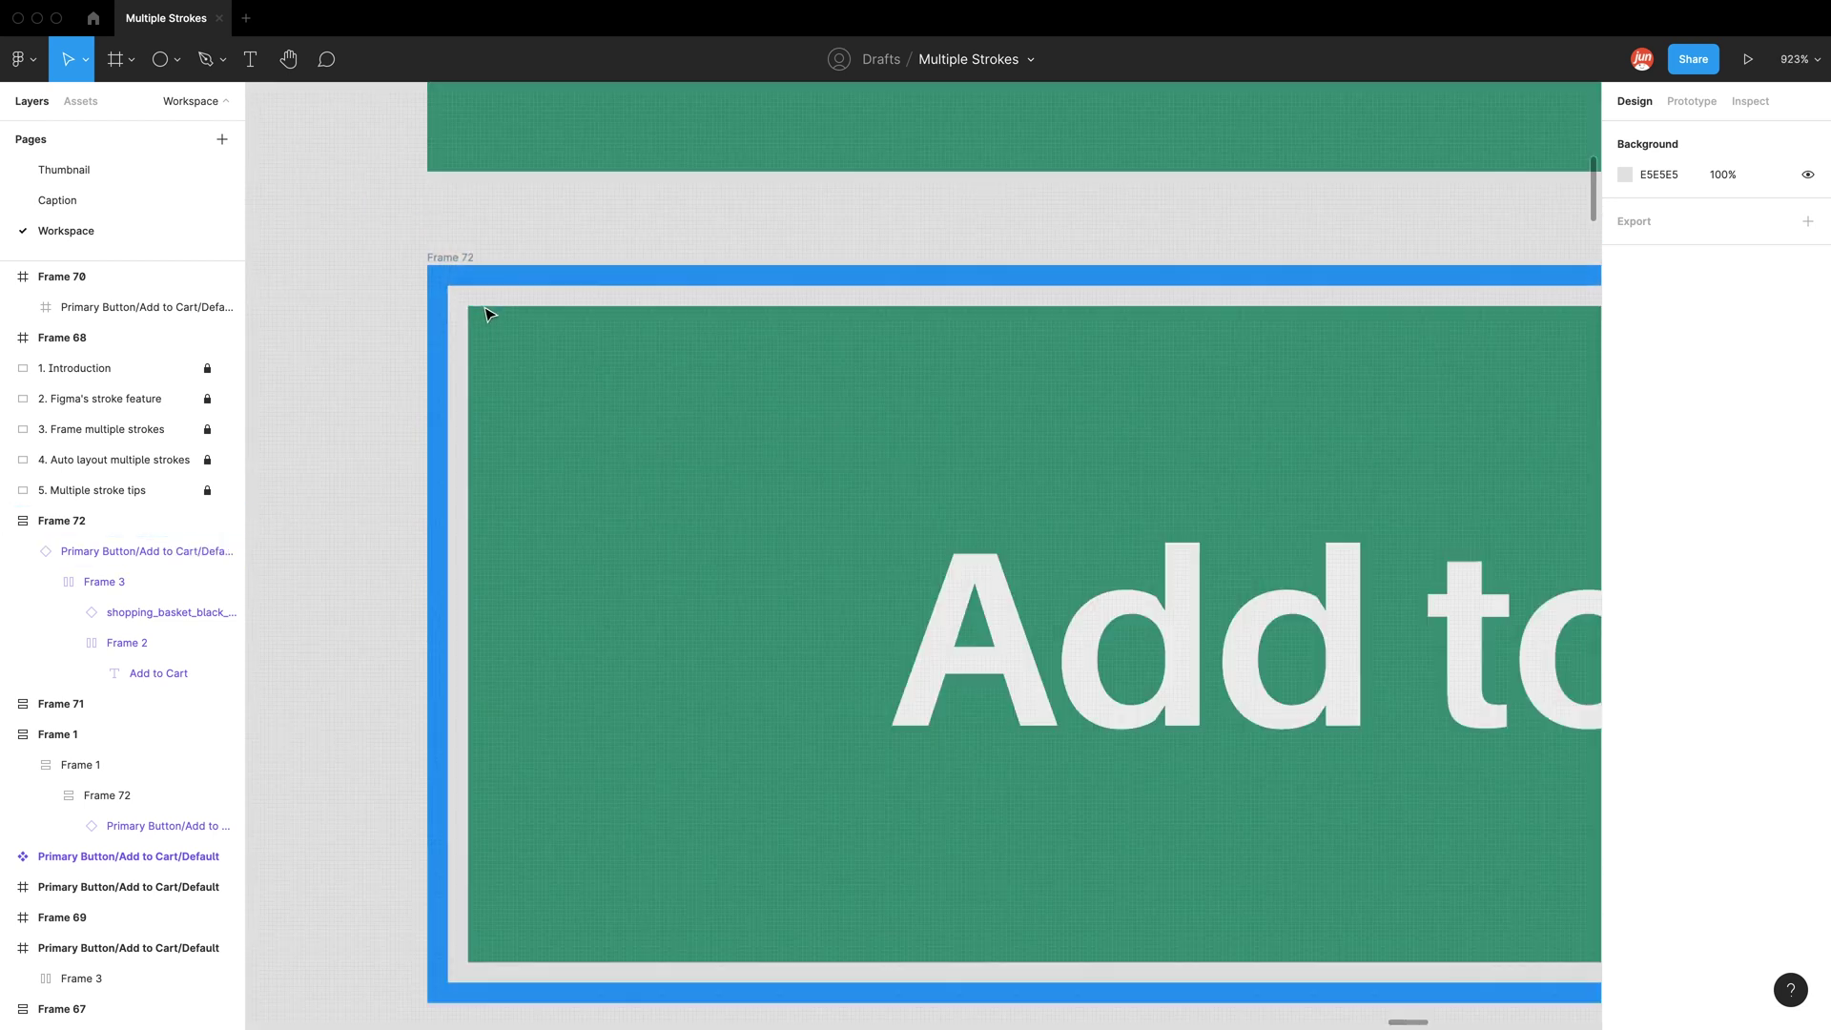
scroll(487, 314, "down", 8)
left_click_drag(438, 159, 440, 598)
scroll(458, 655, "up", 1)
scroll(458, 656, "up", 5)
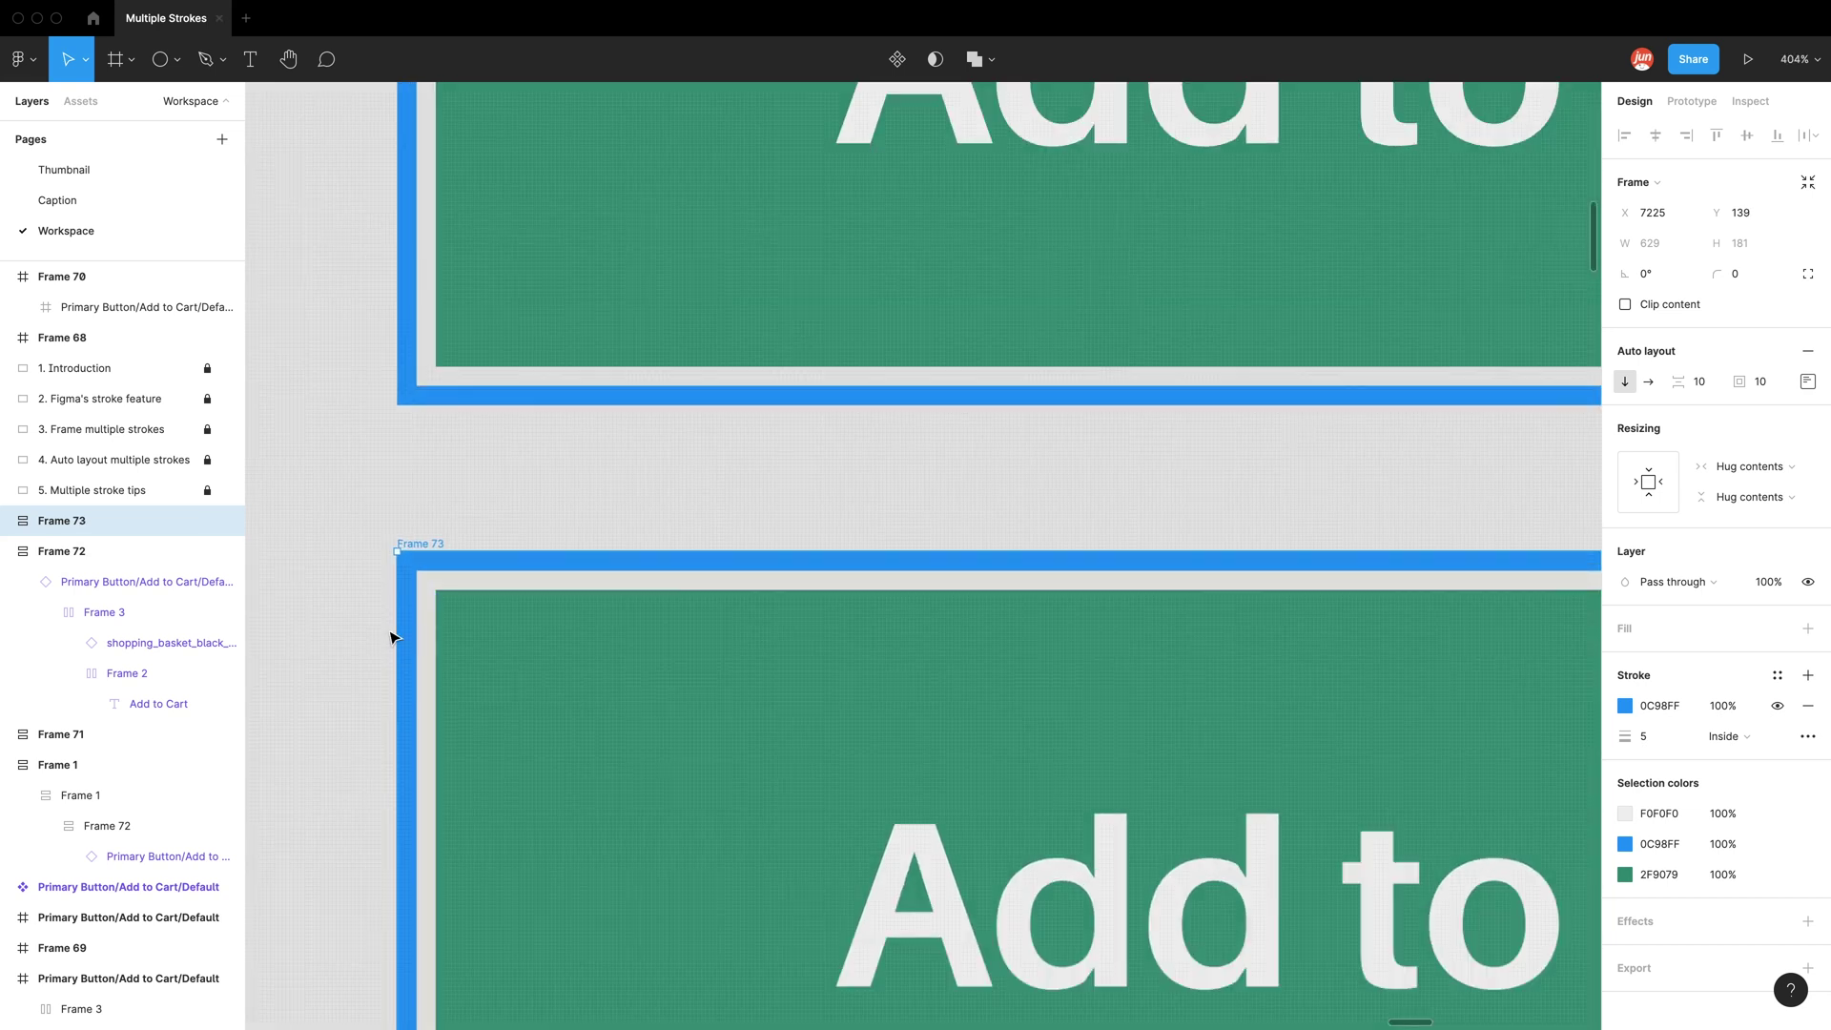
Set the corner radius of the green button instance inside the duplicated frame to 20
left_click(466, 638)
scroll(453, 652, "up", 1)
scroll(453, 652, "up", 3)
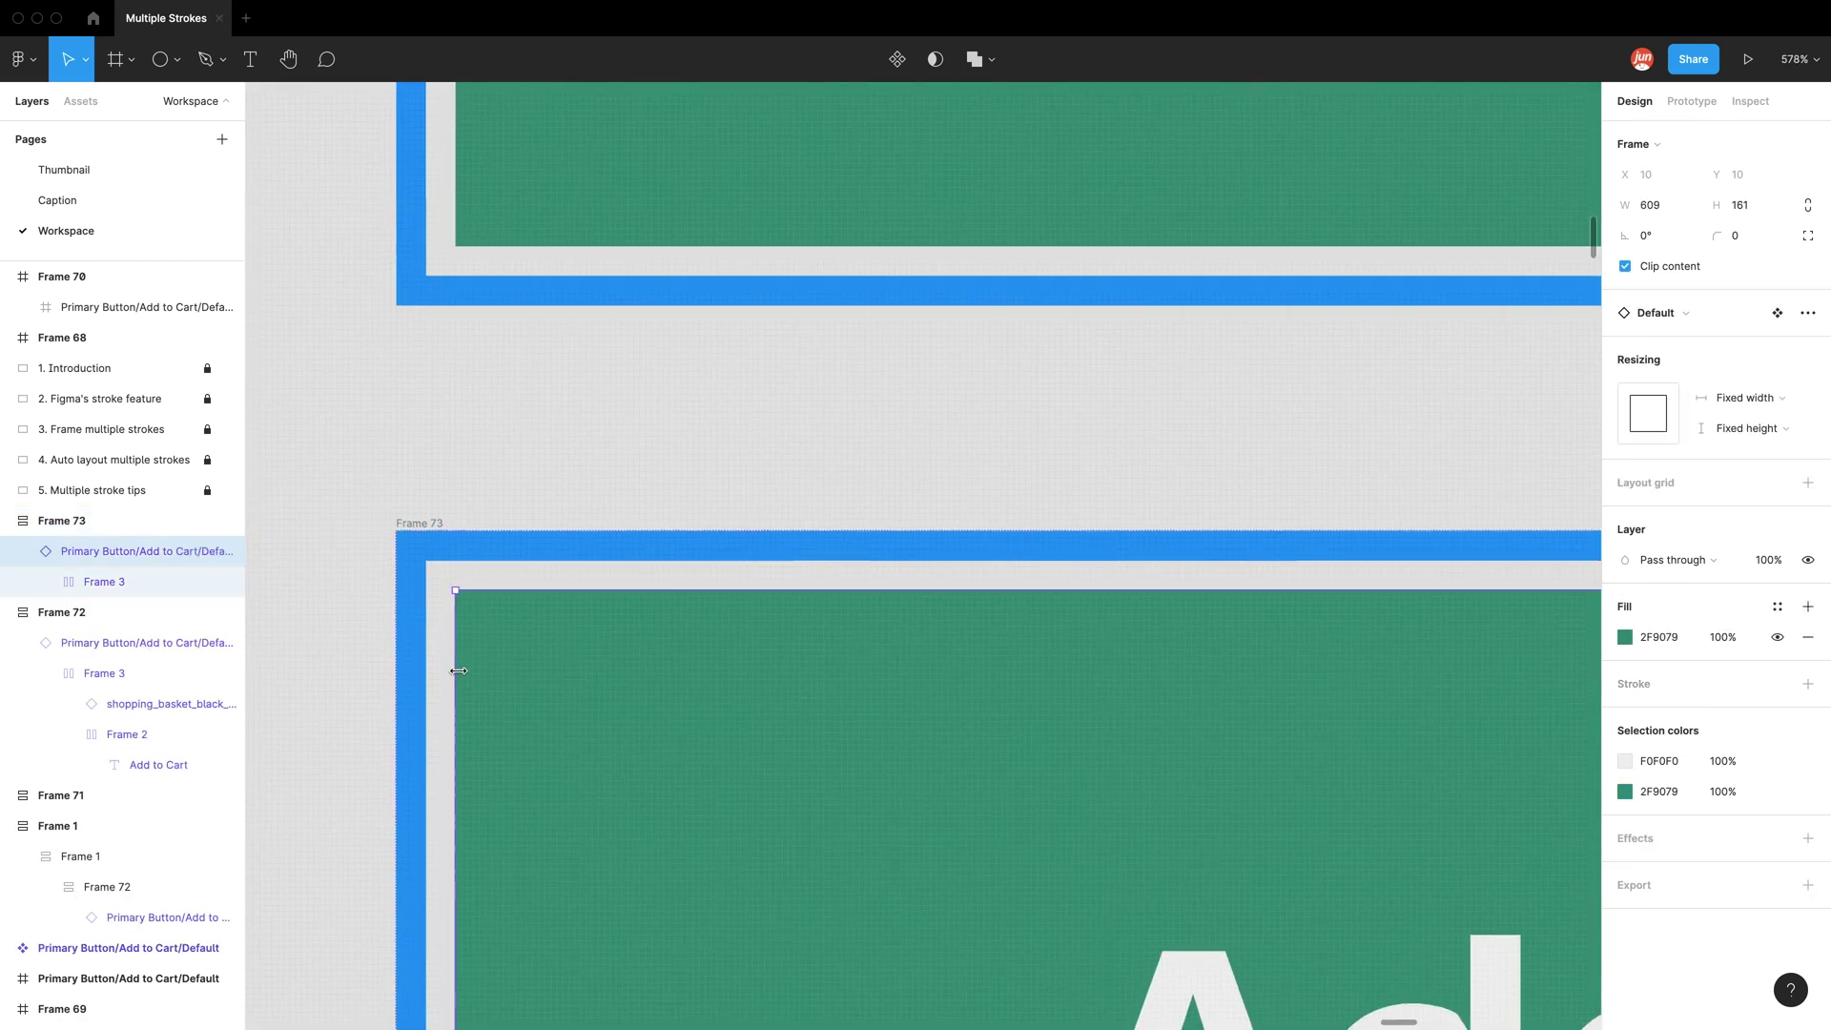
left_click(1747, 243)
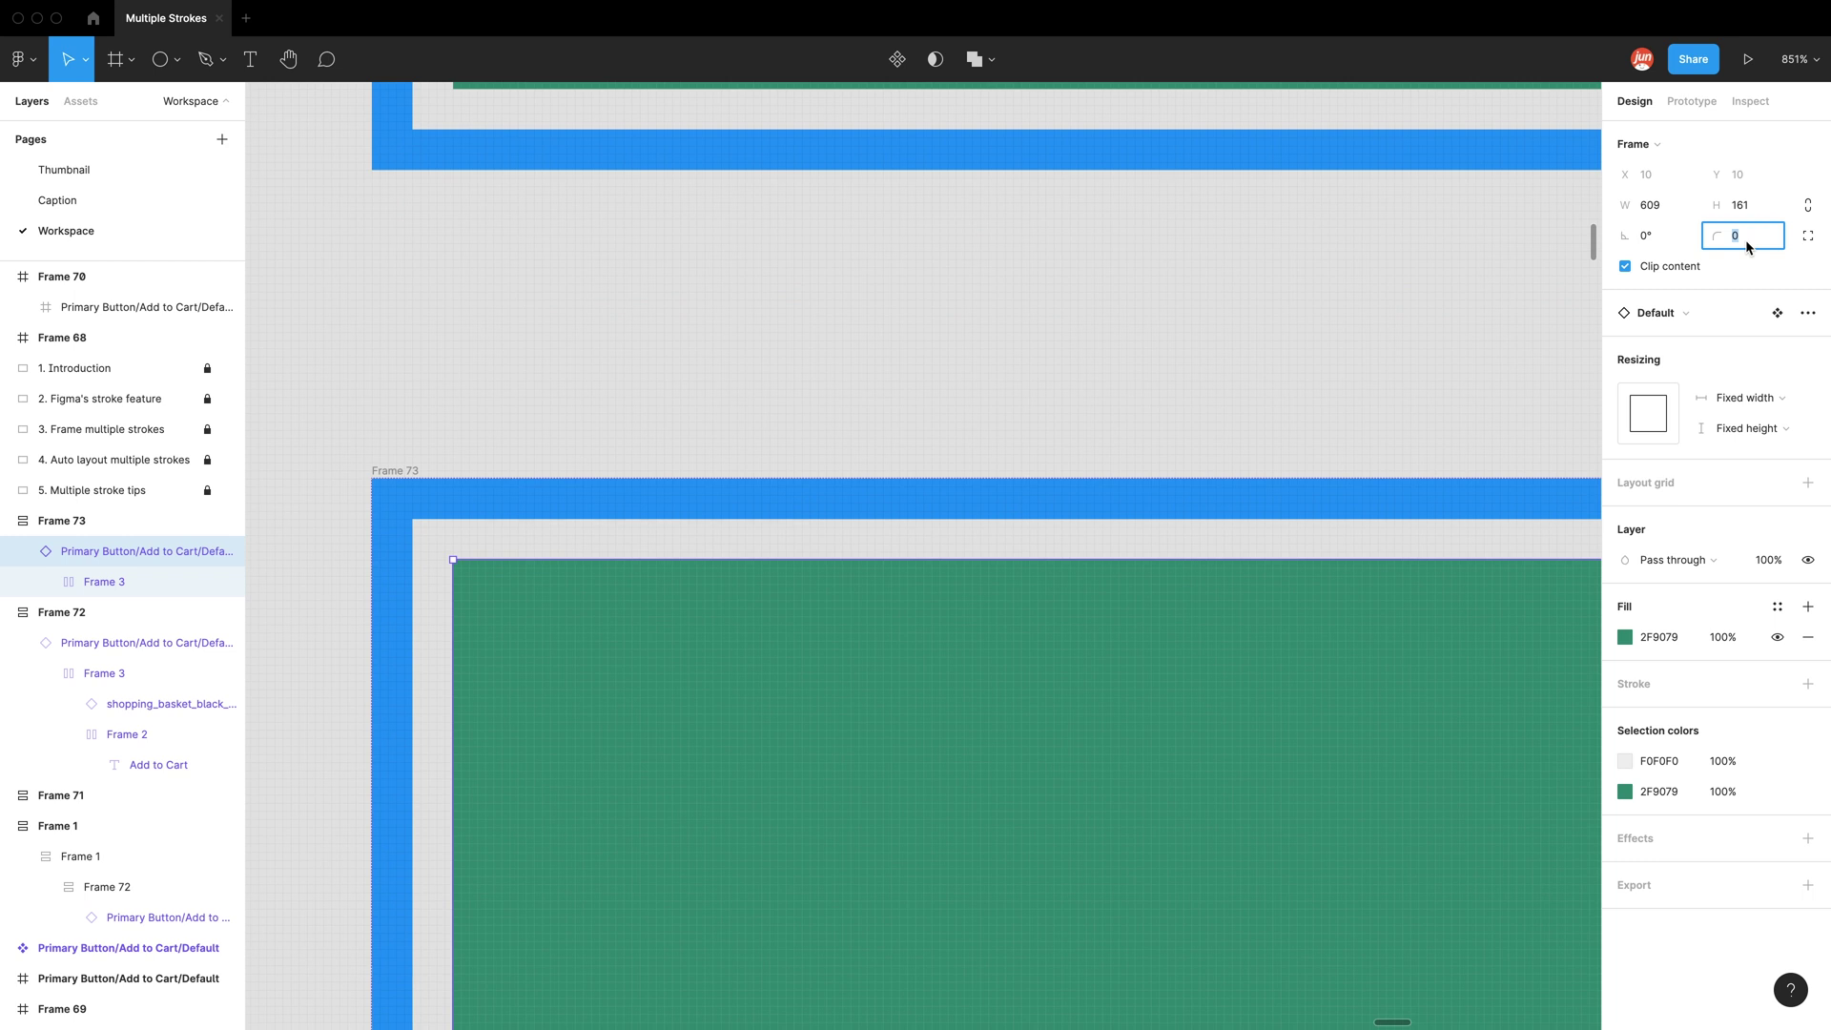
key("Return")
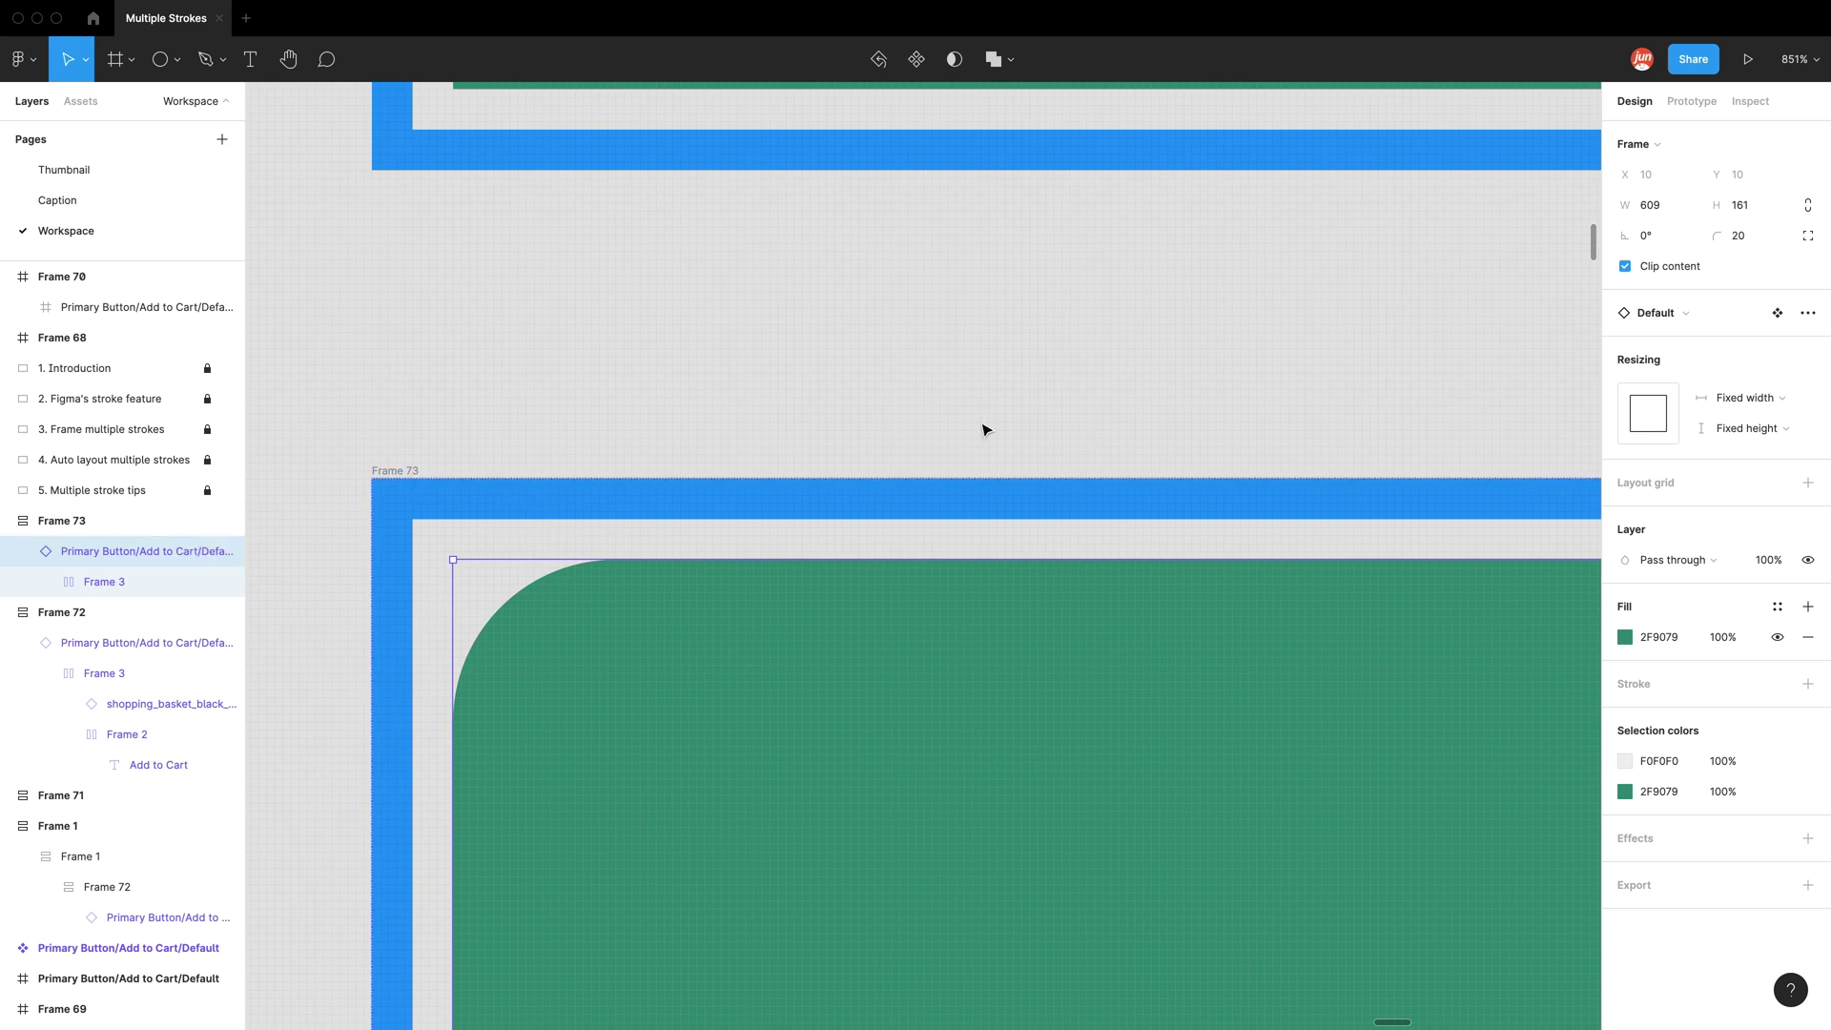
Set the corner radius of the duplicate's outer blue-stroked frame to 20
left_click(399, 469)
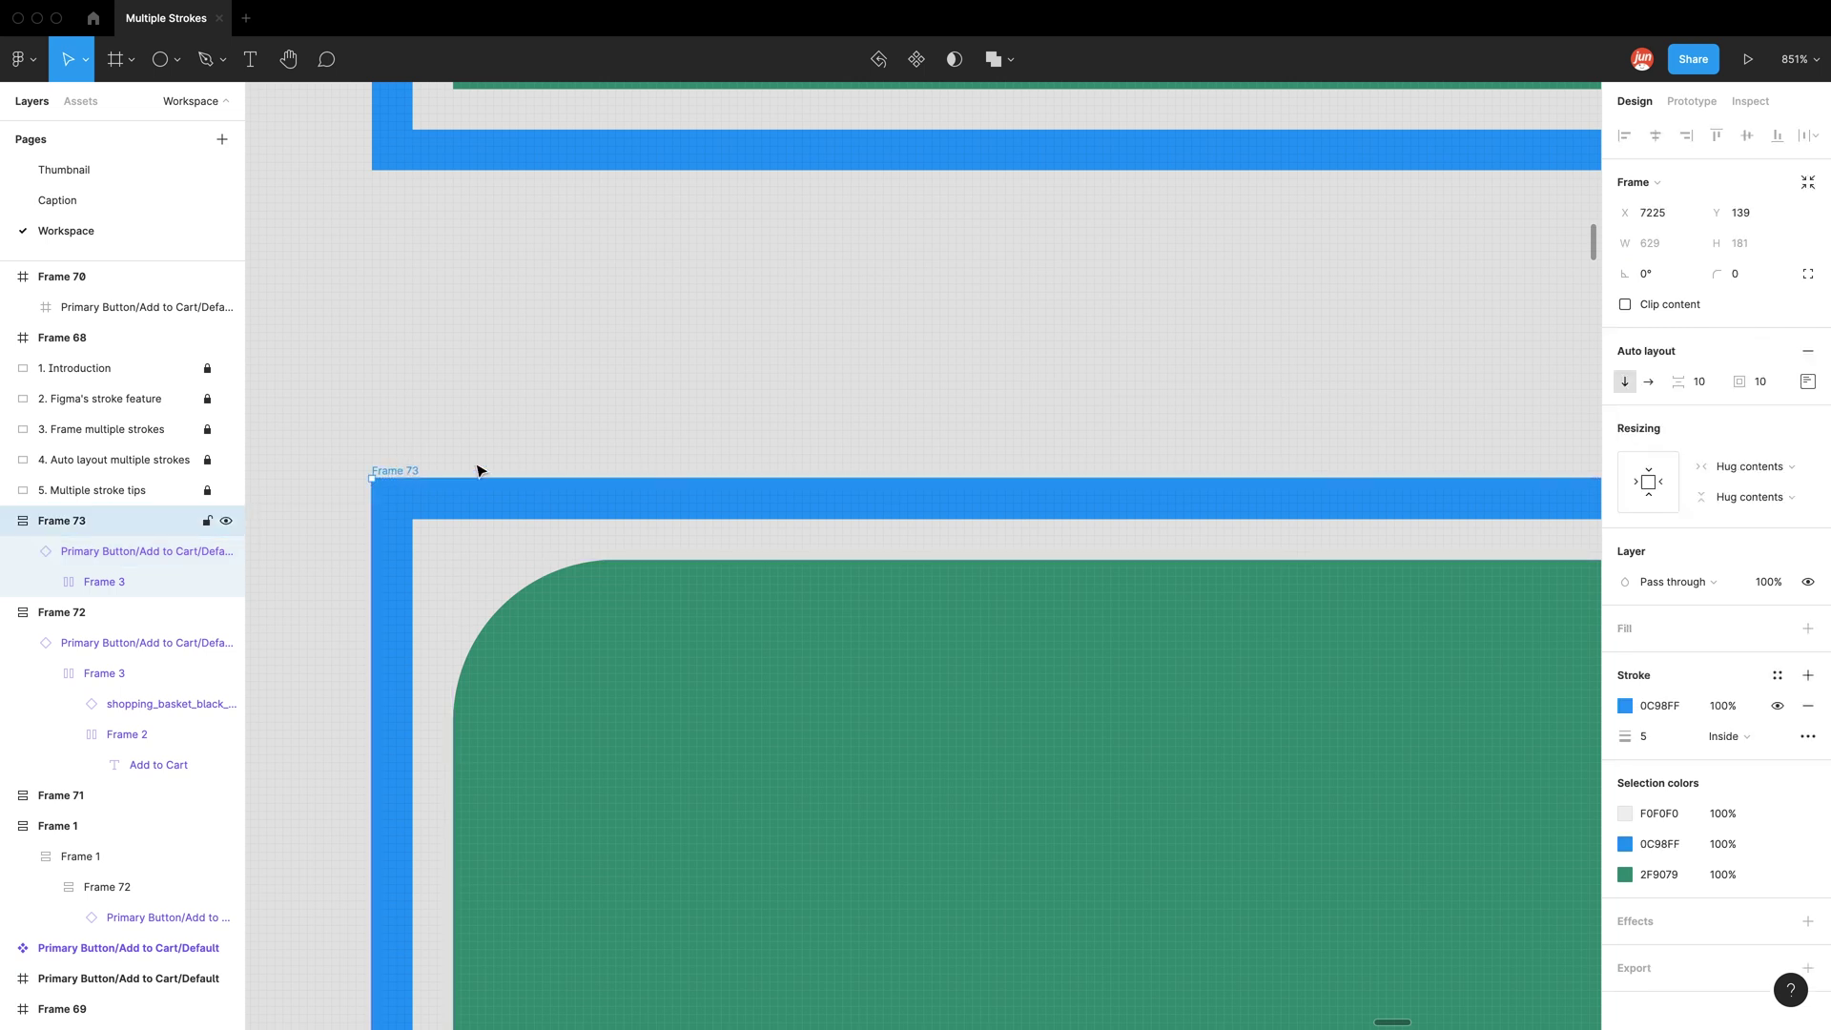
left_click(1760, 281)
type("20")
key("Return")
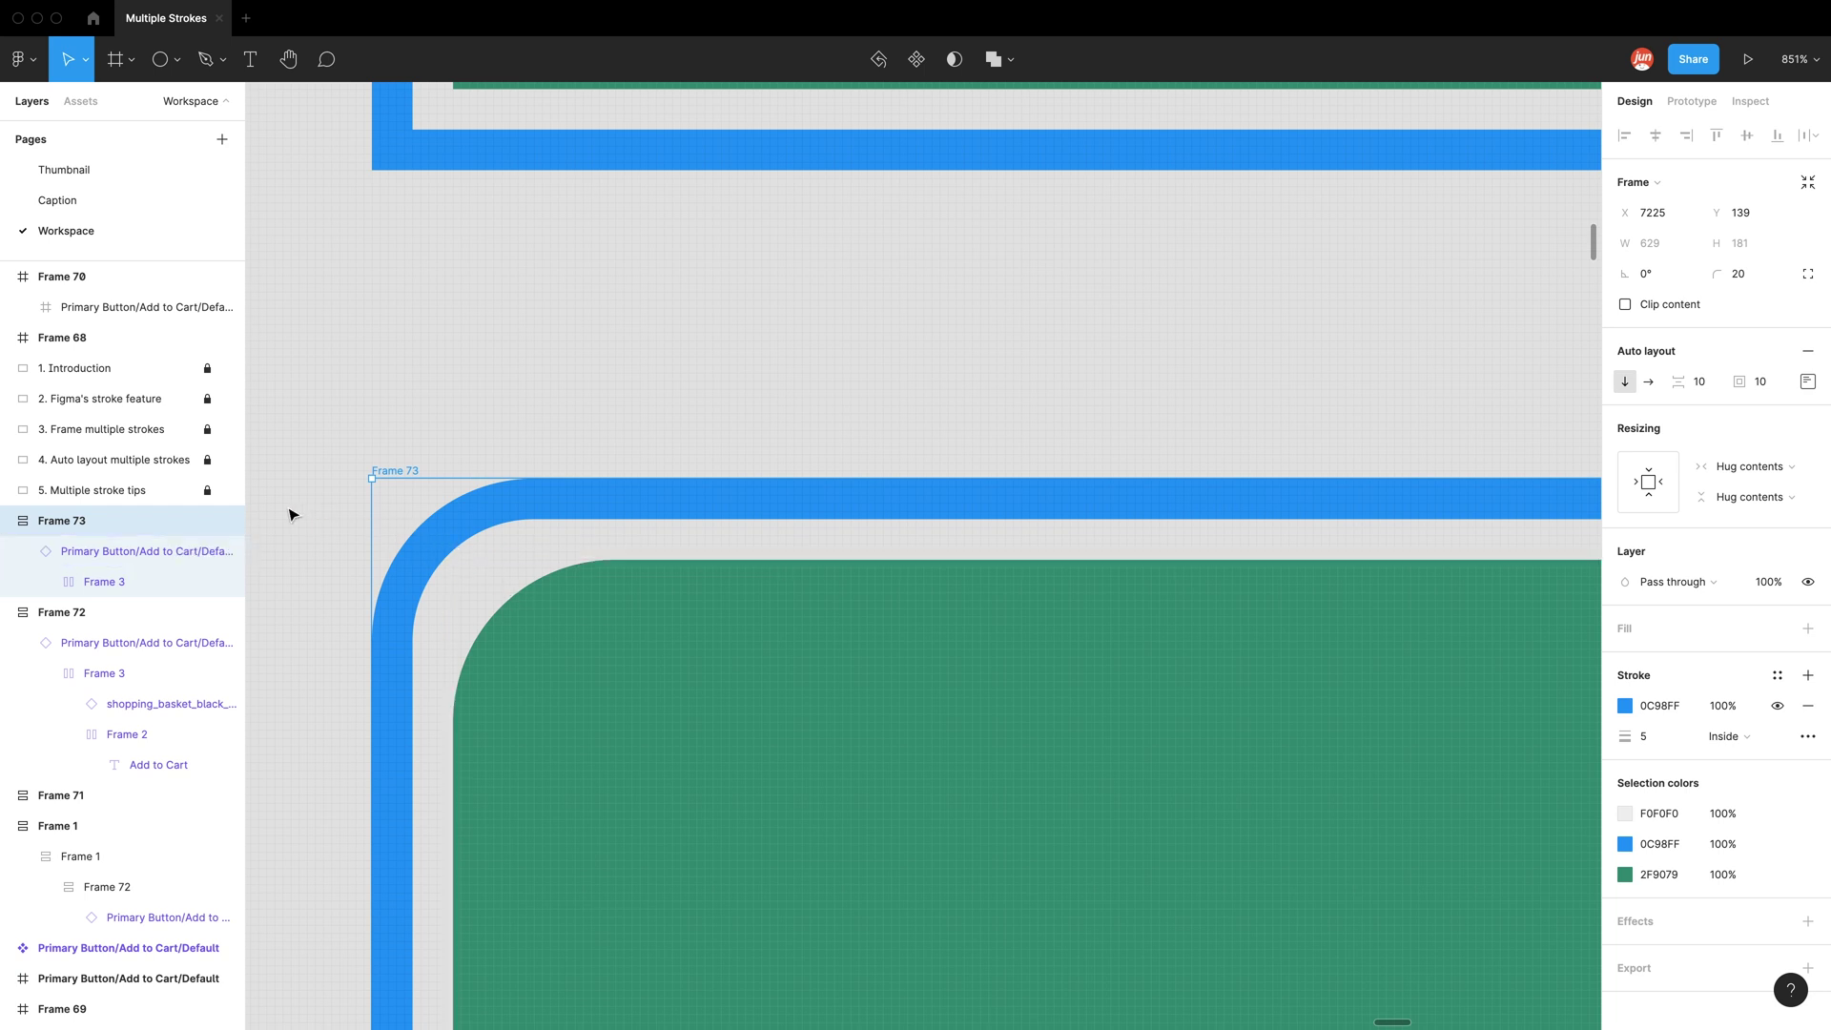
Set the rounded duplicate's outer blue-stroked frame to a corner radius of 30 and a stroke width of 10
left_click(625, 592)
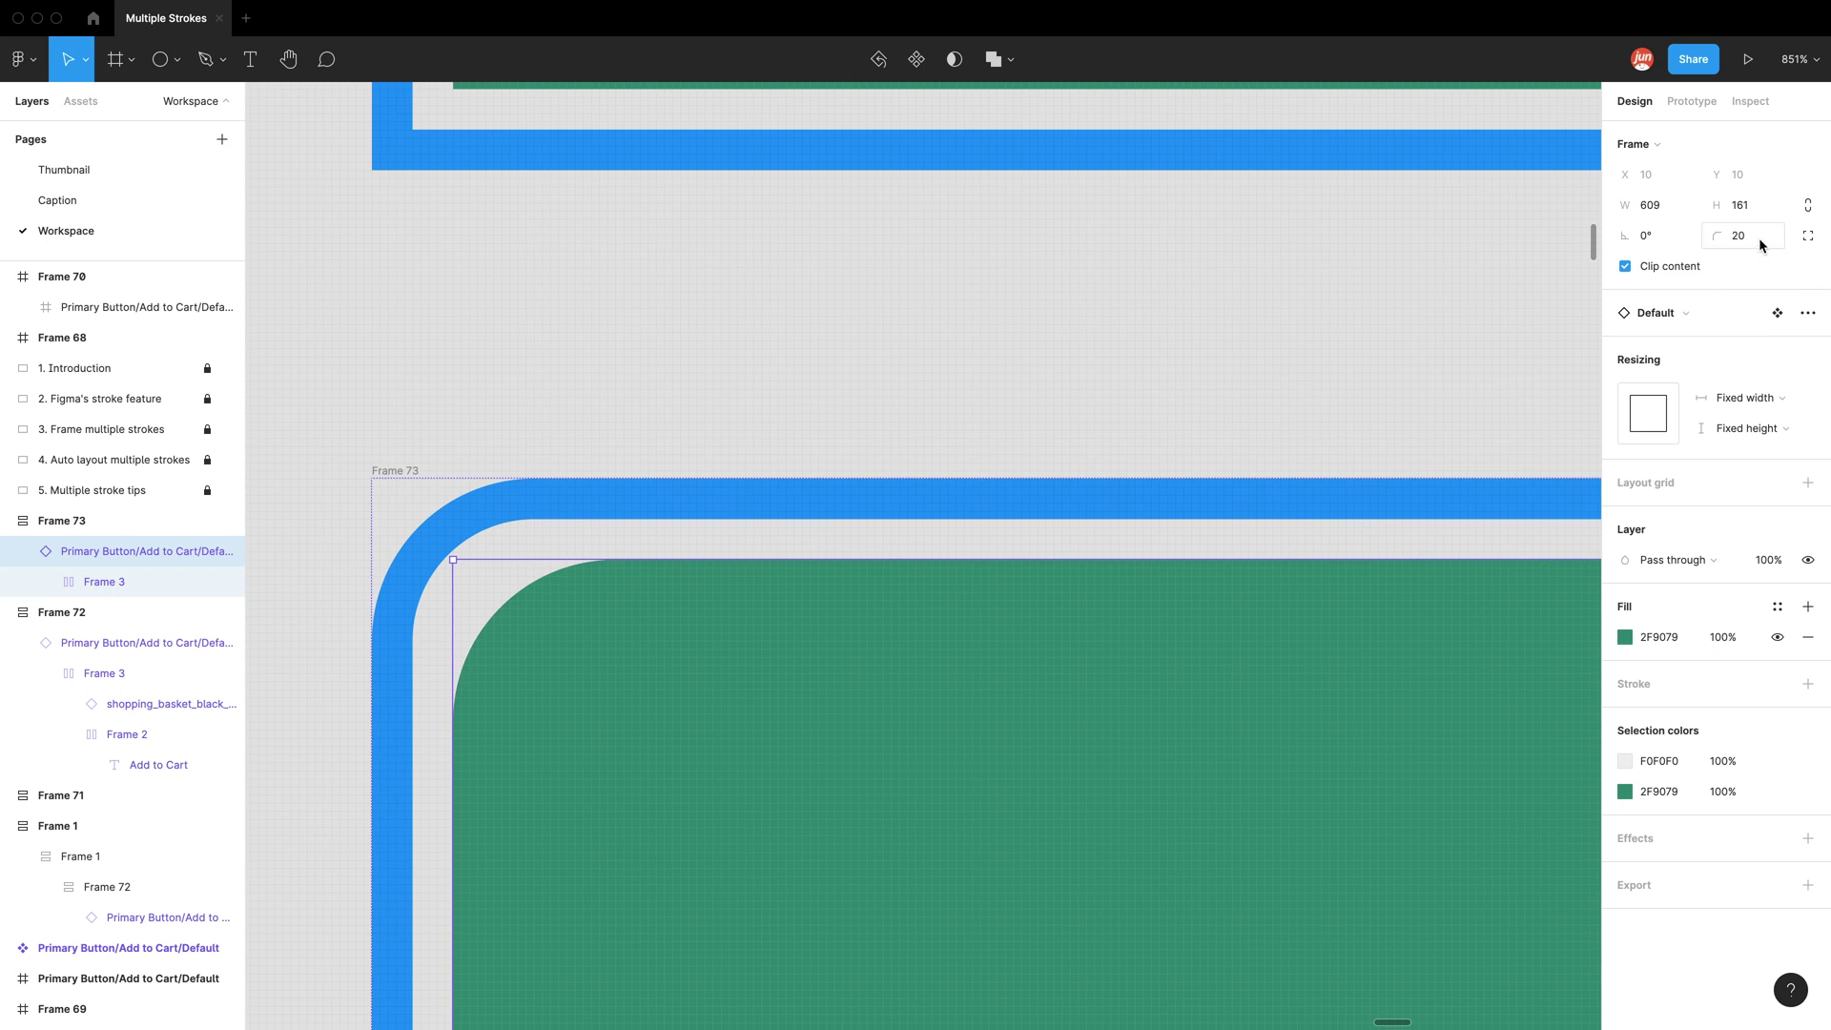
left_click(416, 471)
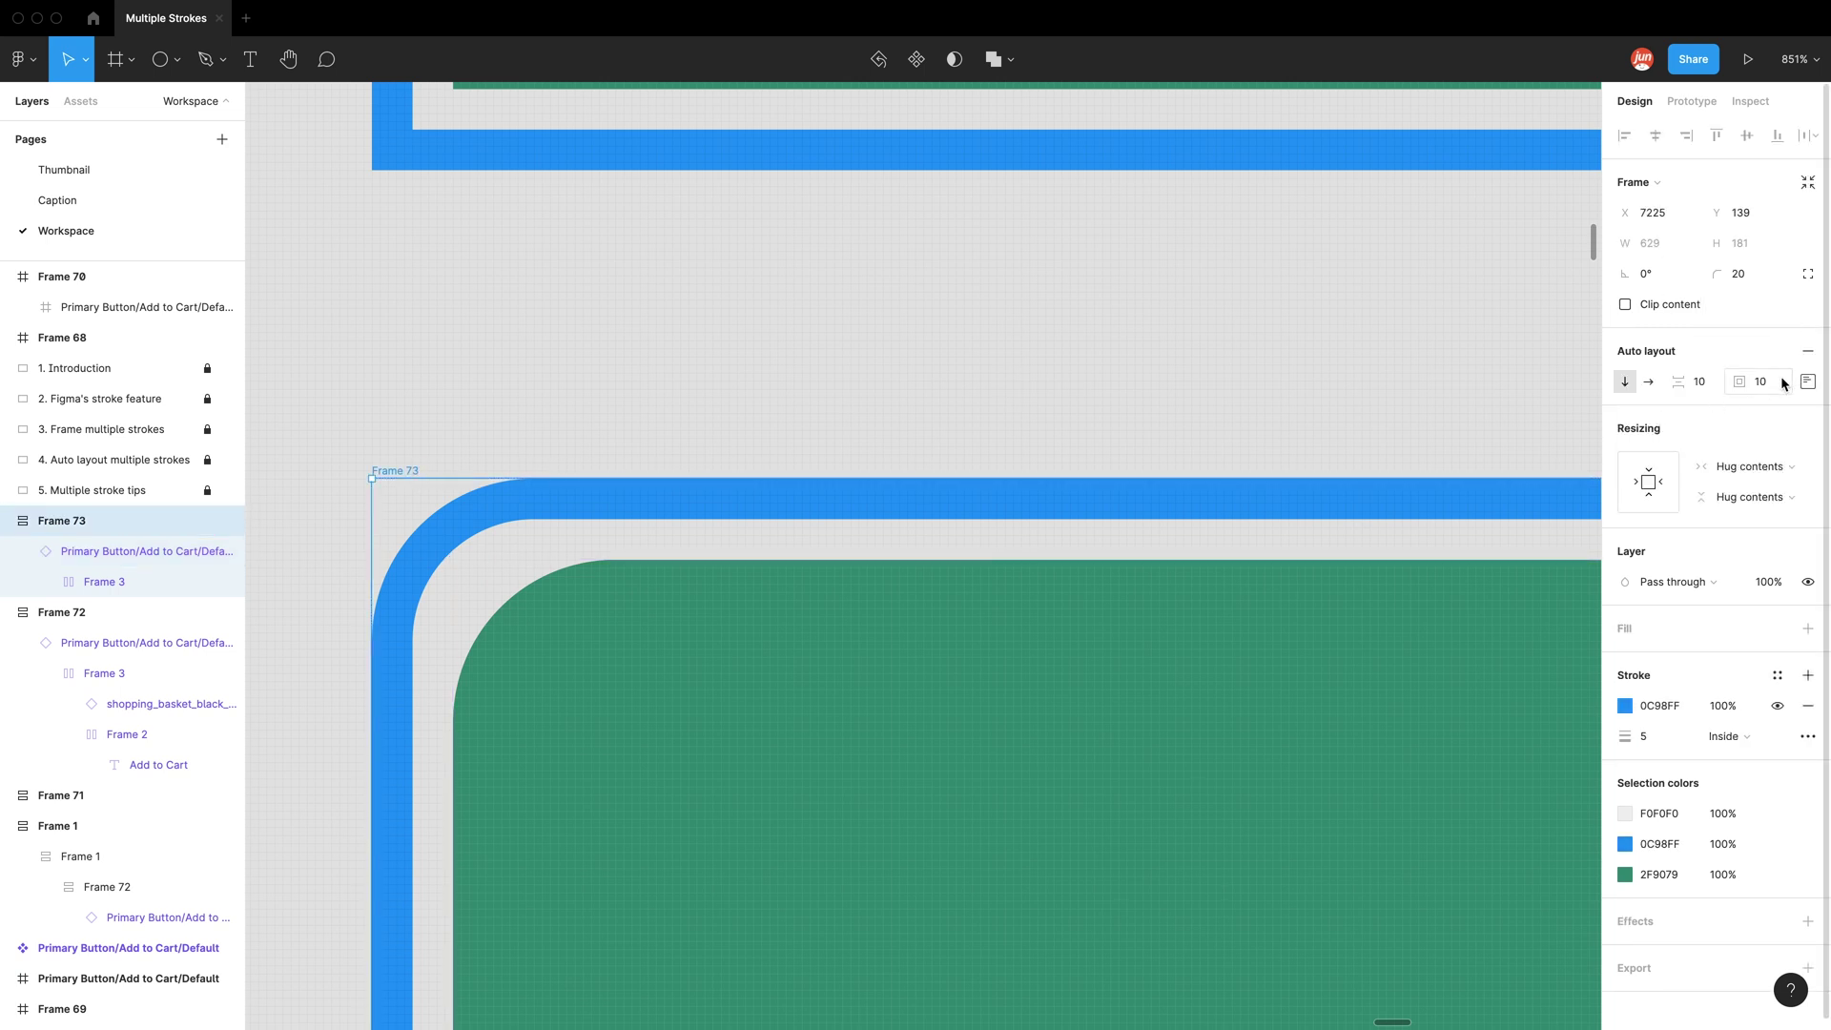
left_click(1762, 283)
key("Return")
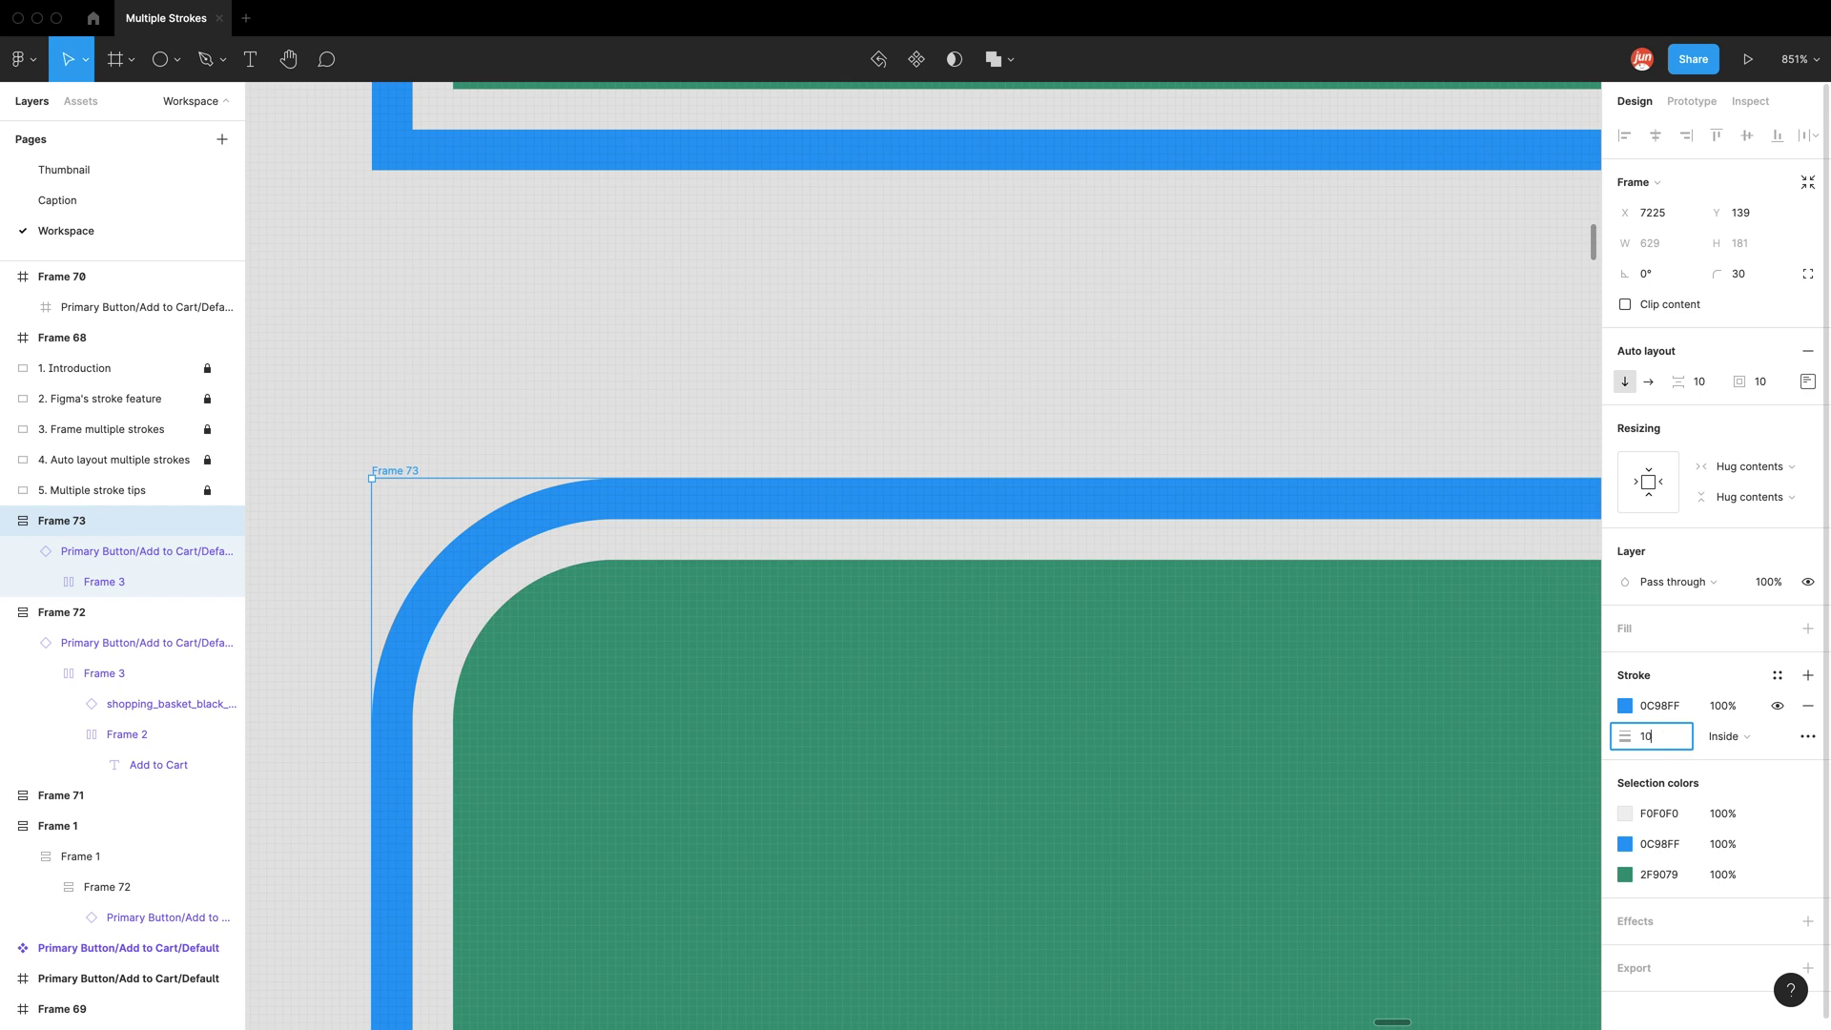
key("Return")
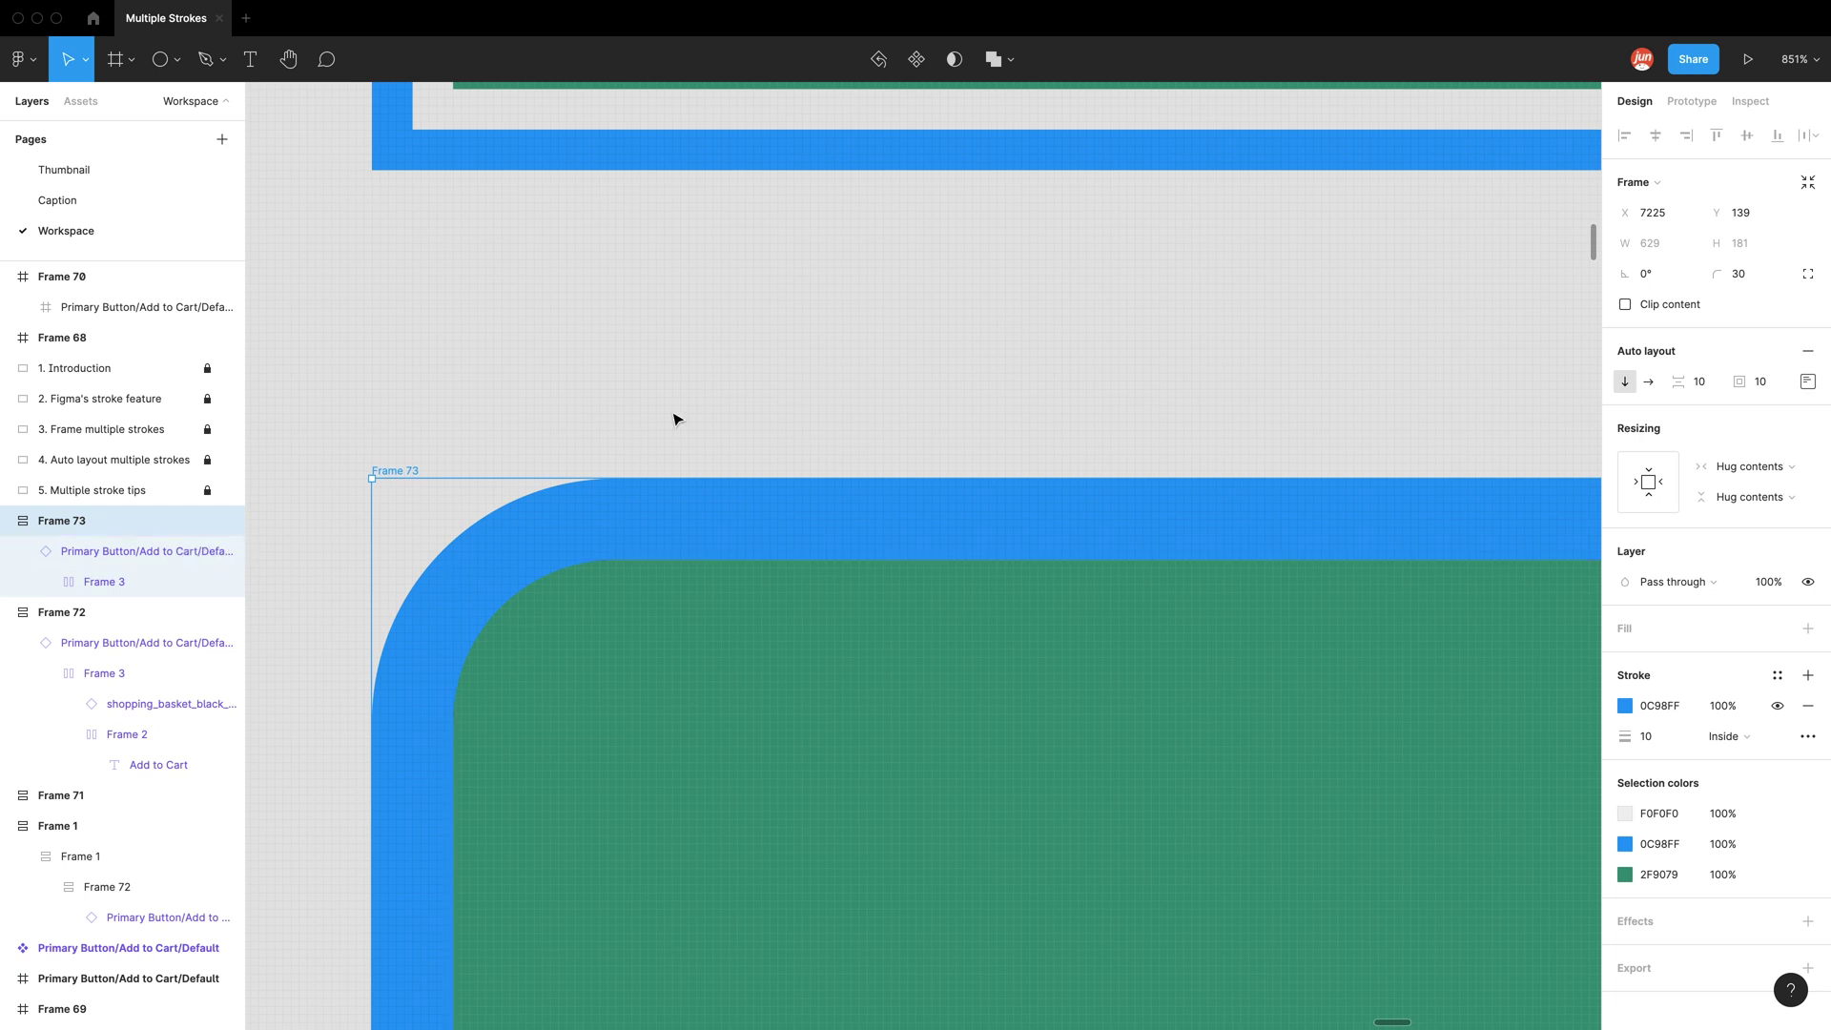
scroll(567, 363, "down", 1)
scroll(567, 362, "down", 5)
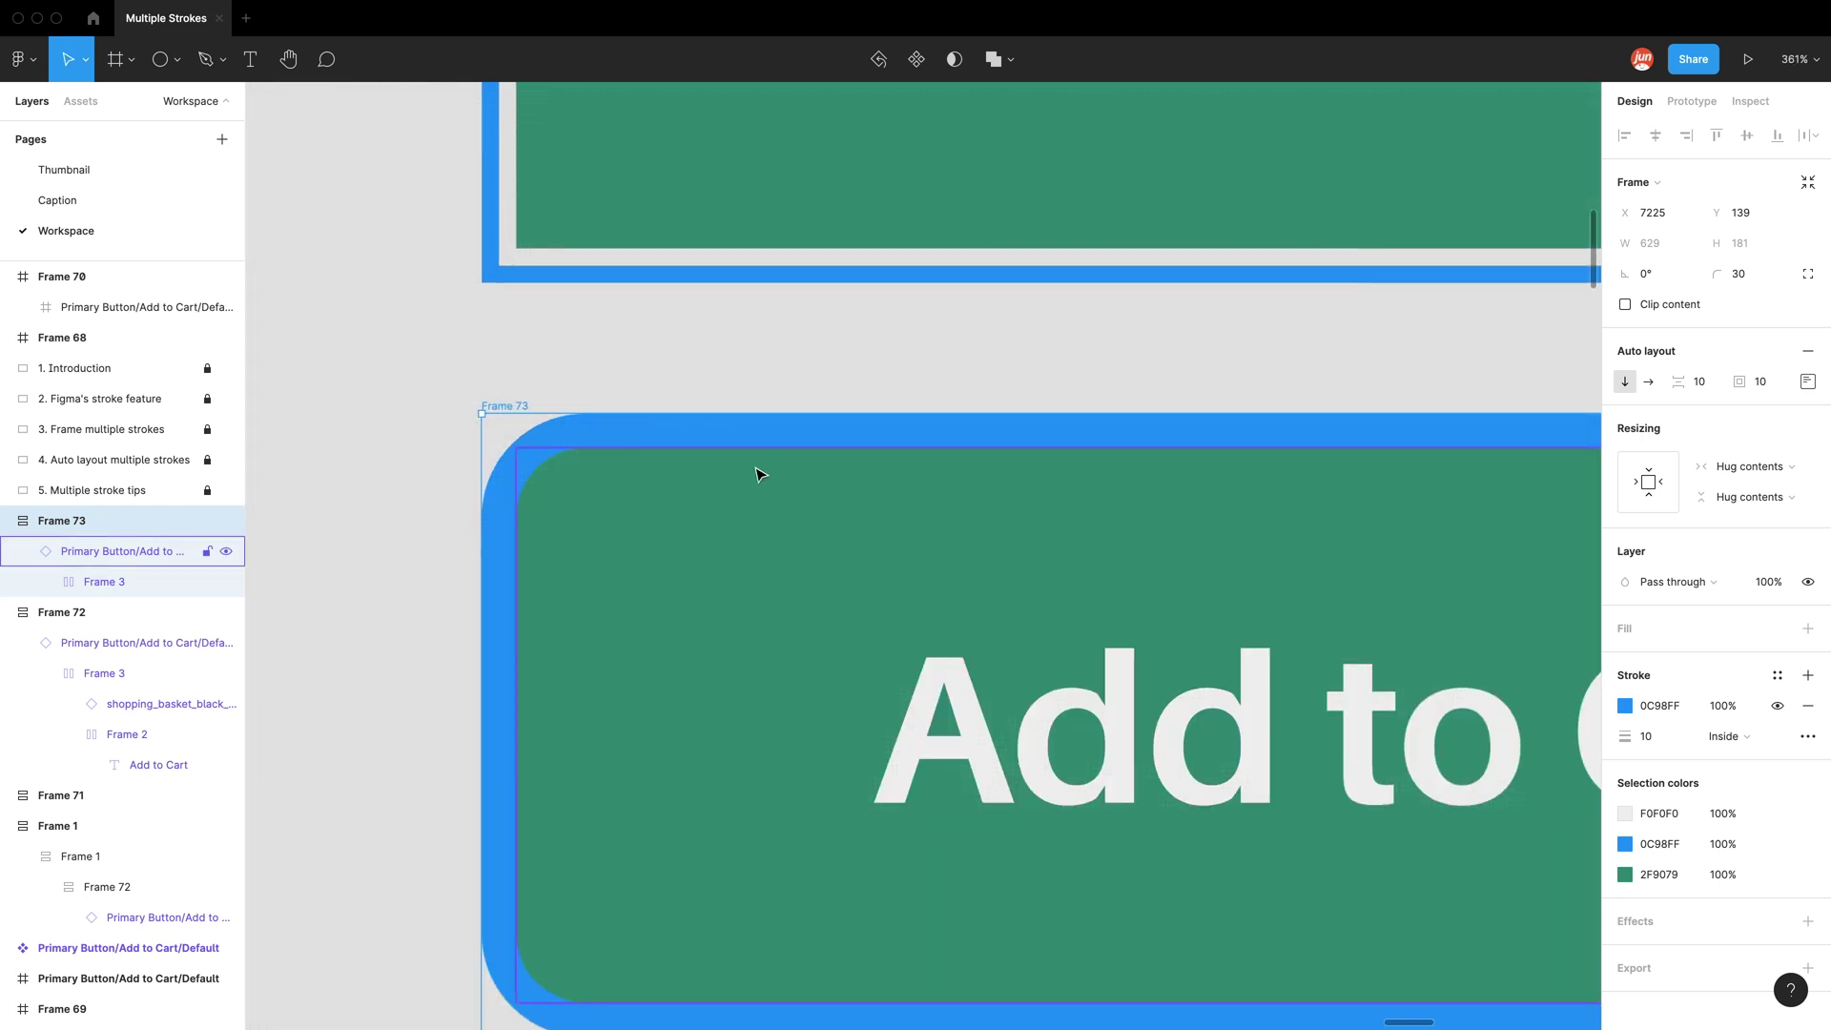
mouse_move(728, 458)
left_mouse_down()
mouse_move(604, 290)
mouse_move(624, 233)
left_mouse_up()
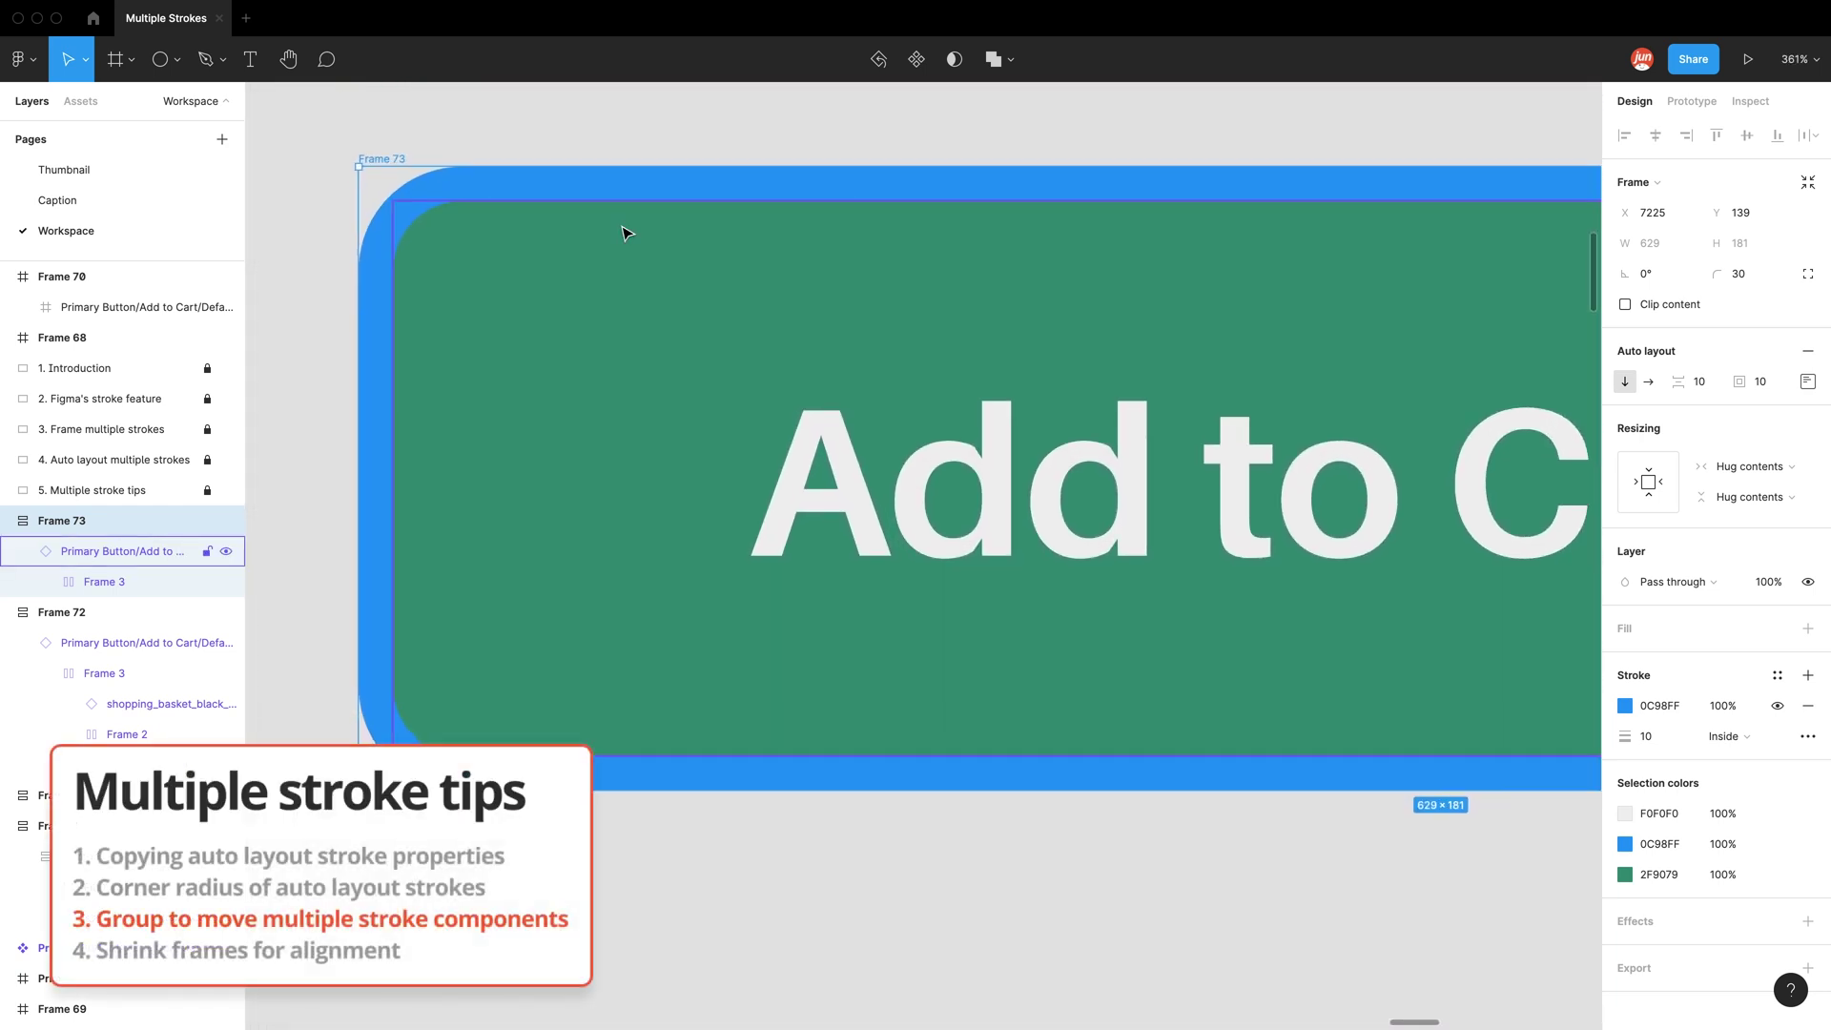
left_click(735, 883)
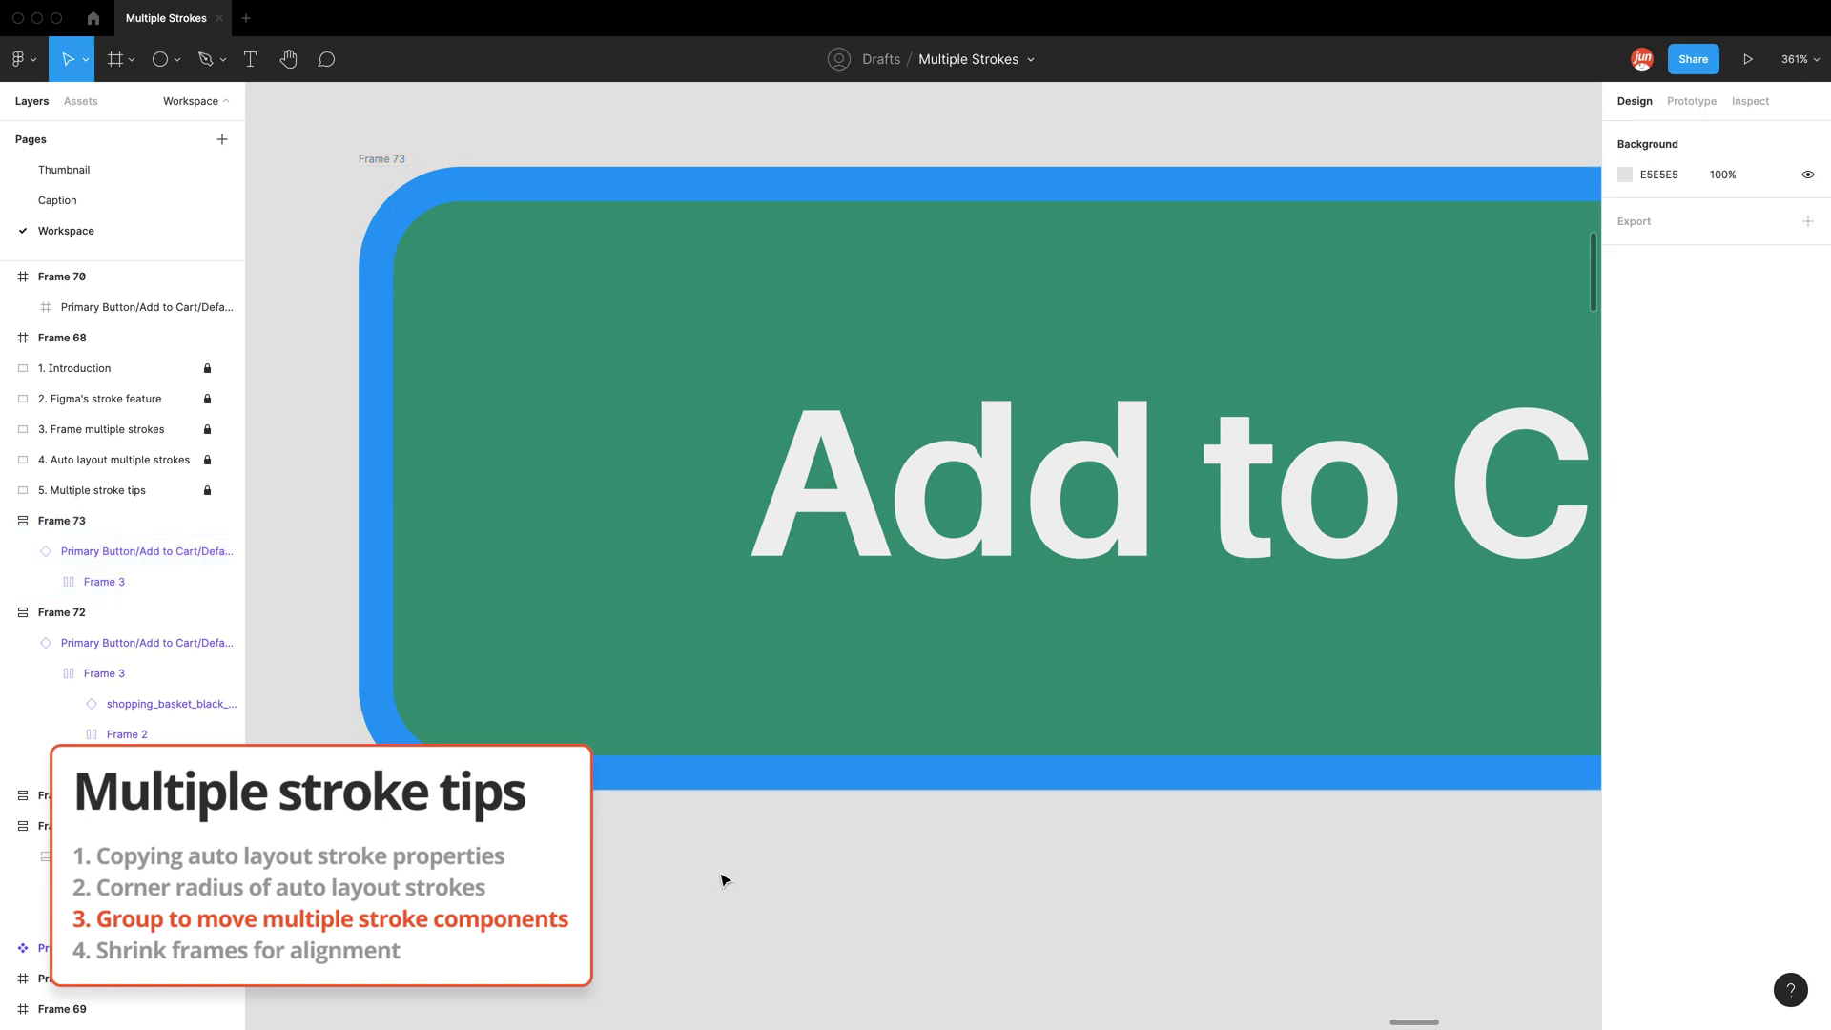
Try moving the green button out of the rounded blue-stroked frame, and moving the whole frame, undoing each move
scroll(747, 815, "down", 3)
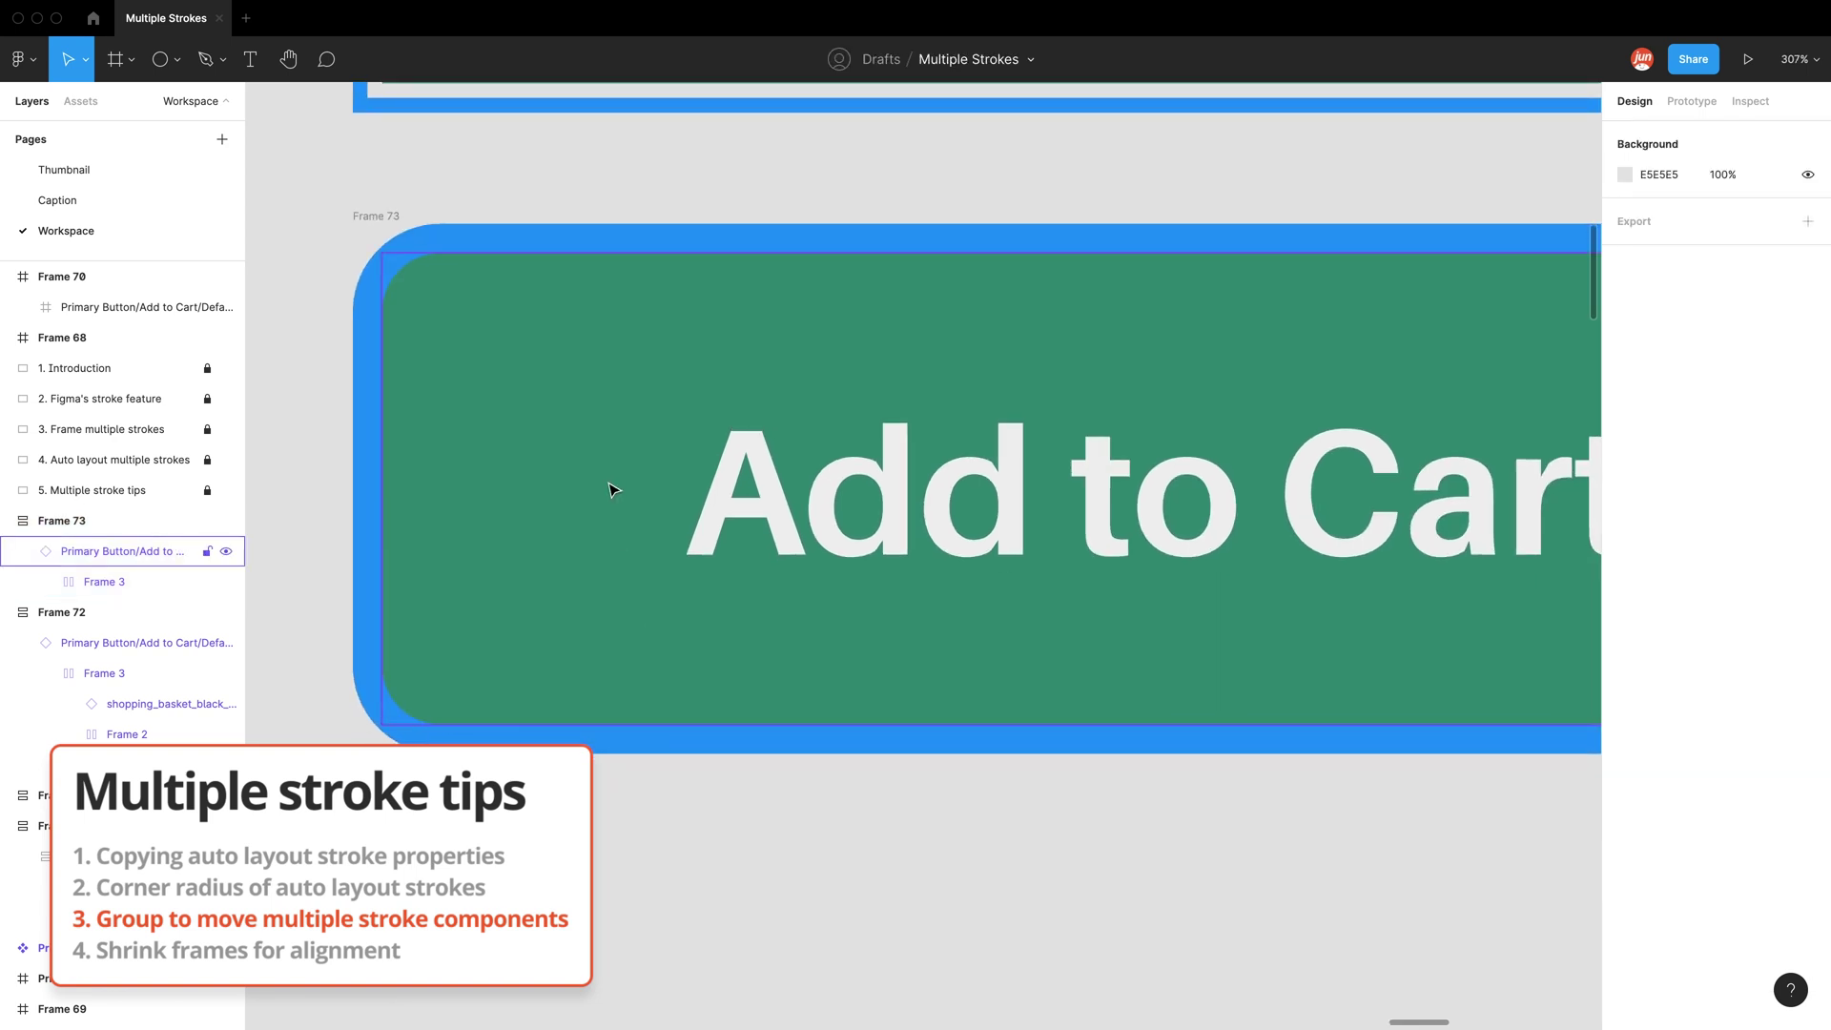
scroll(615, 492, "down", 5)
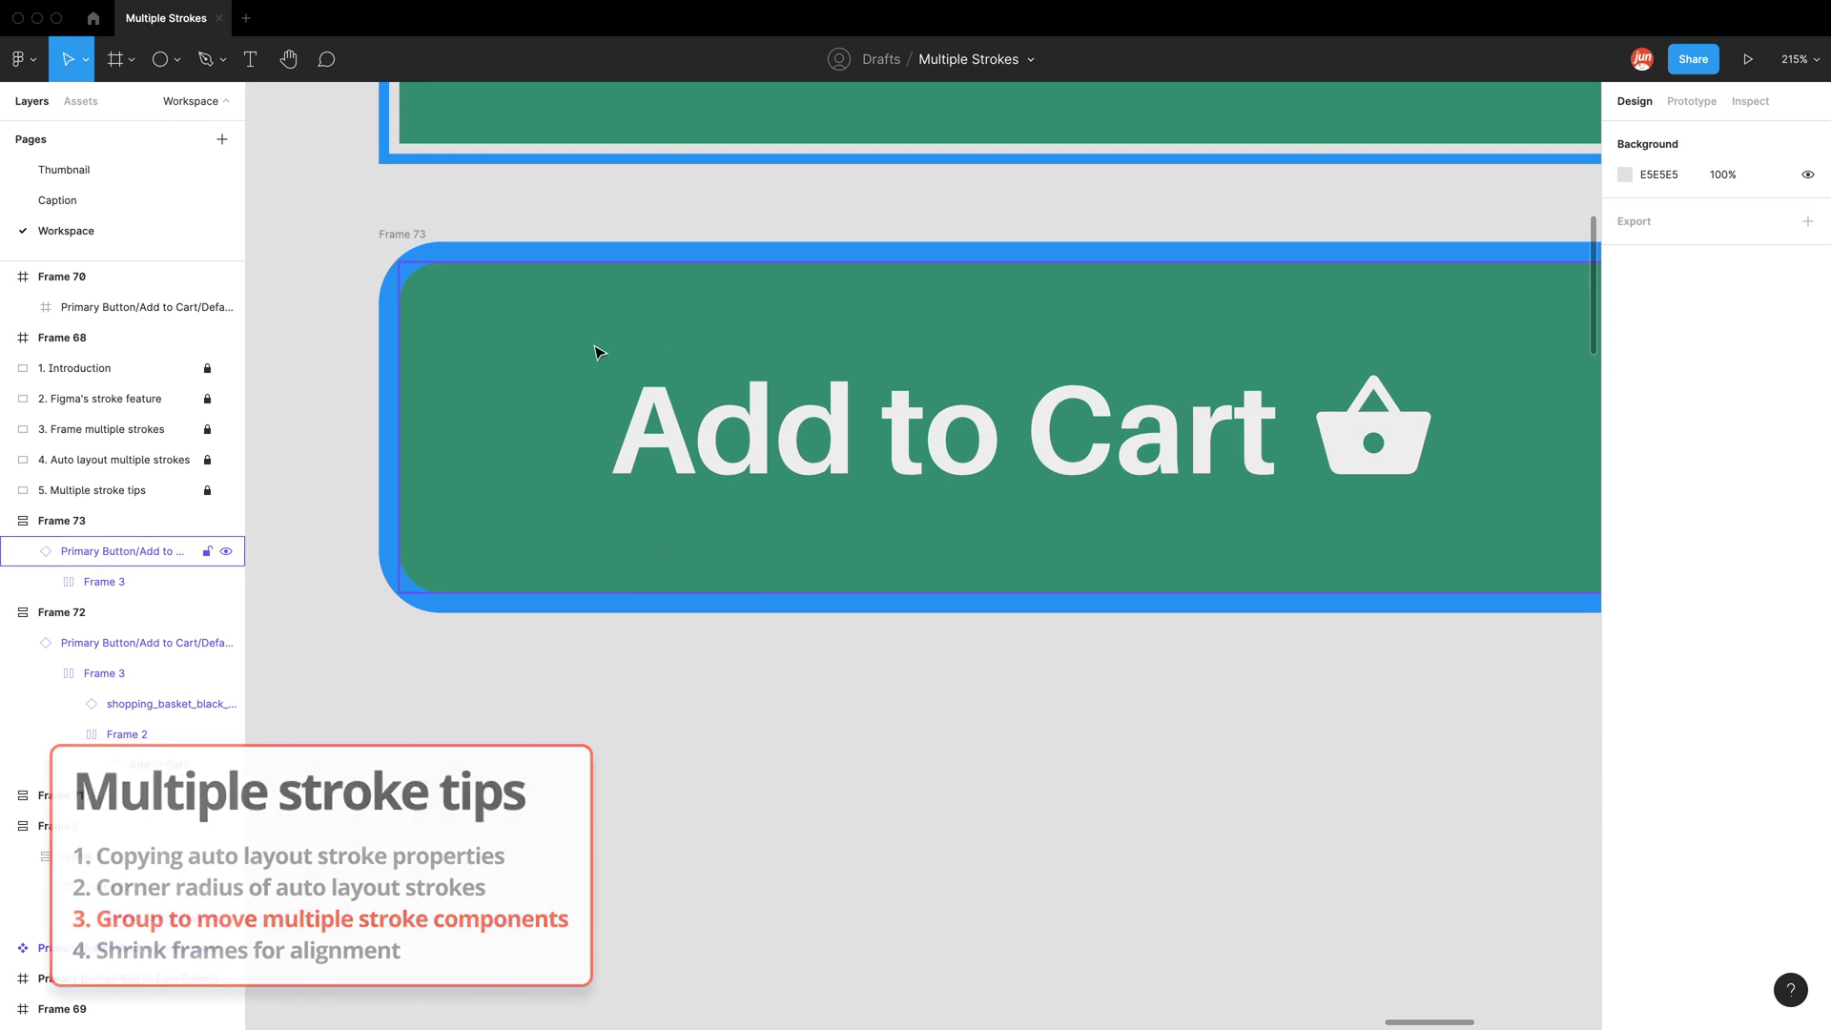
left_click(588, 410)
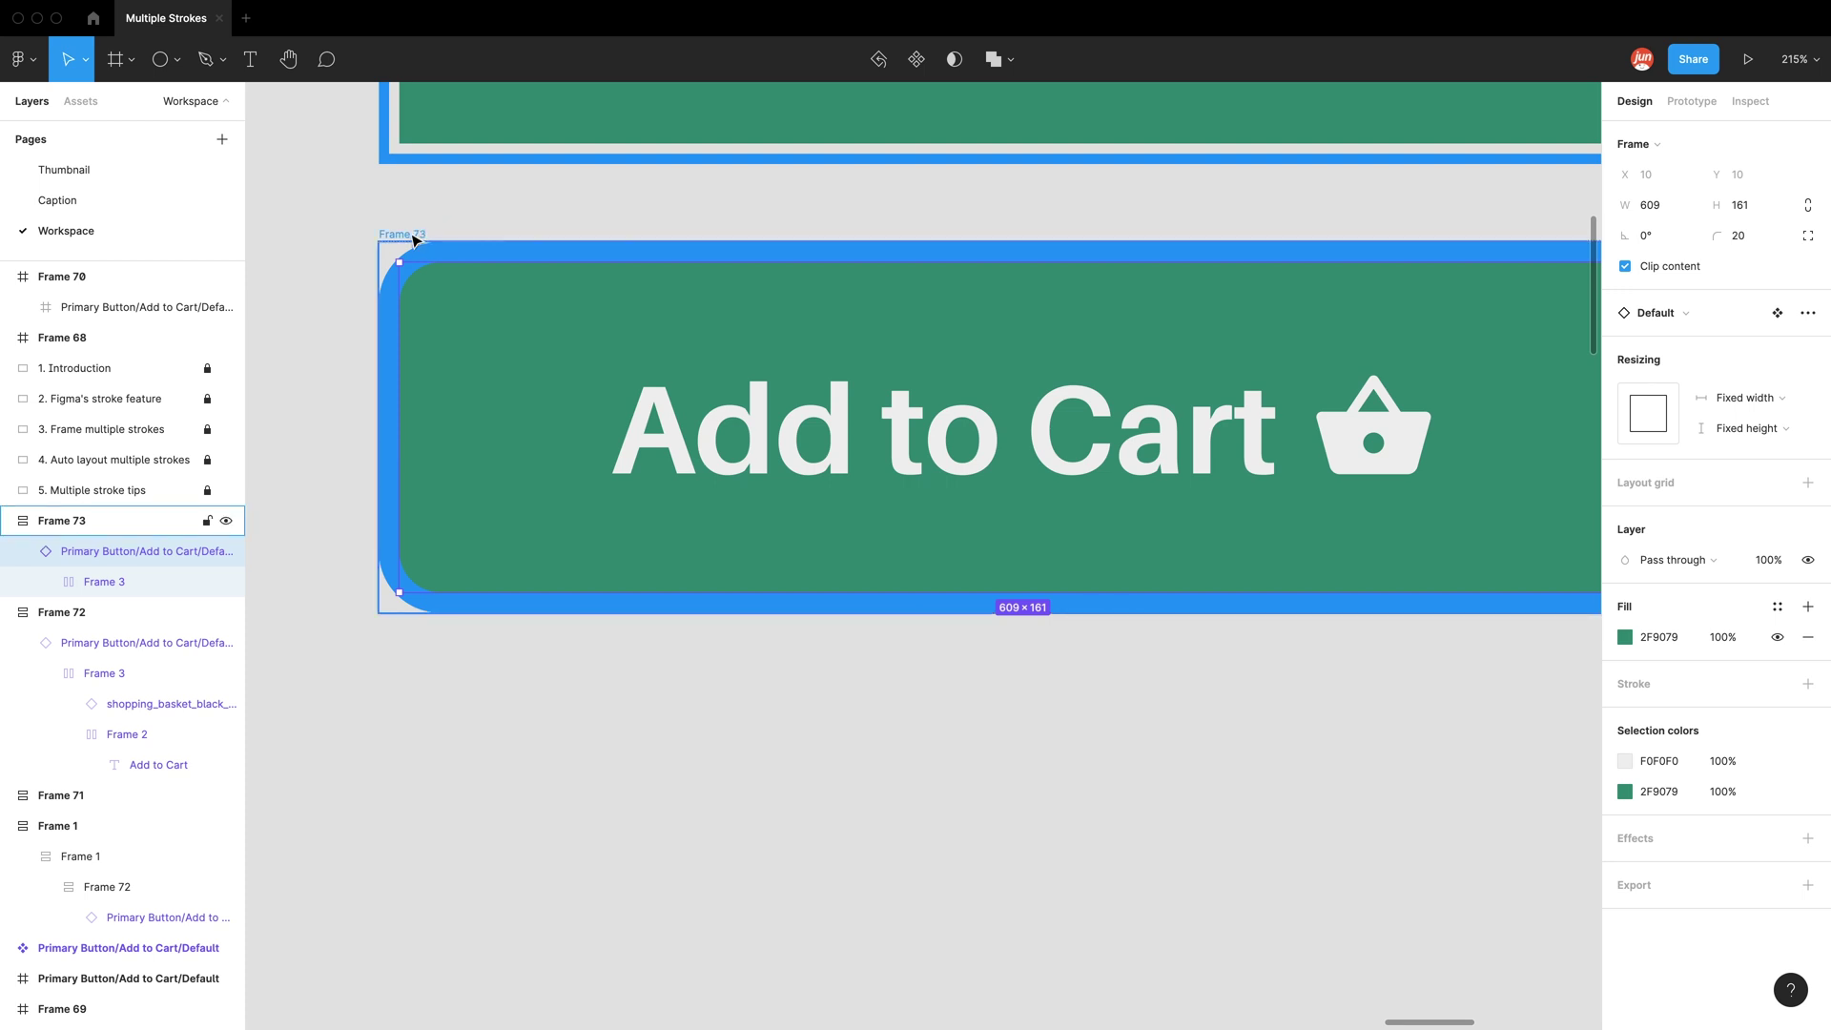
left_click(953, 725)
scroll(948, 715, "down", 2)
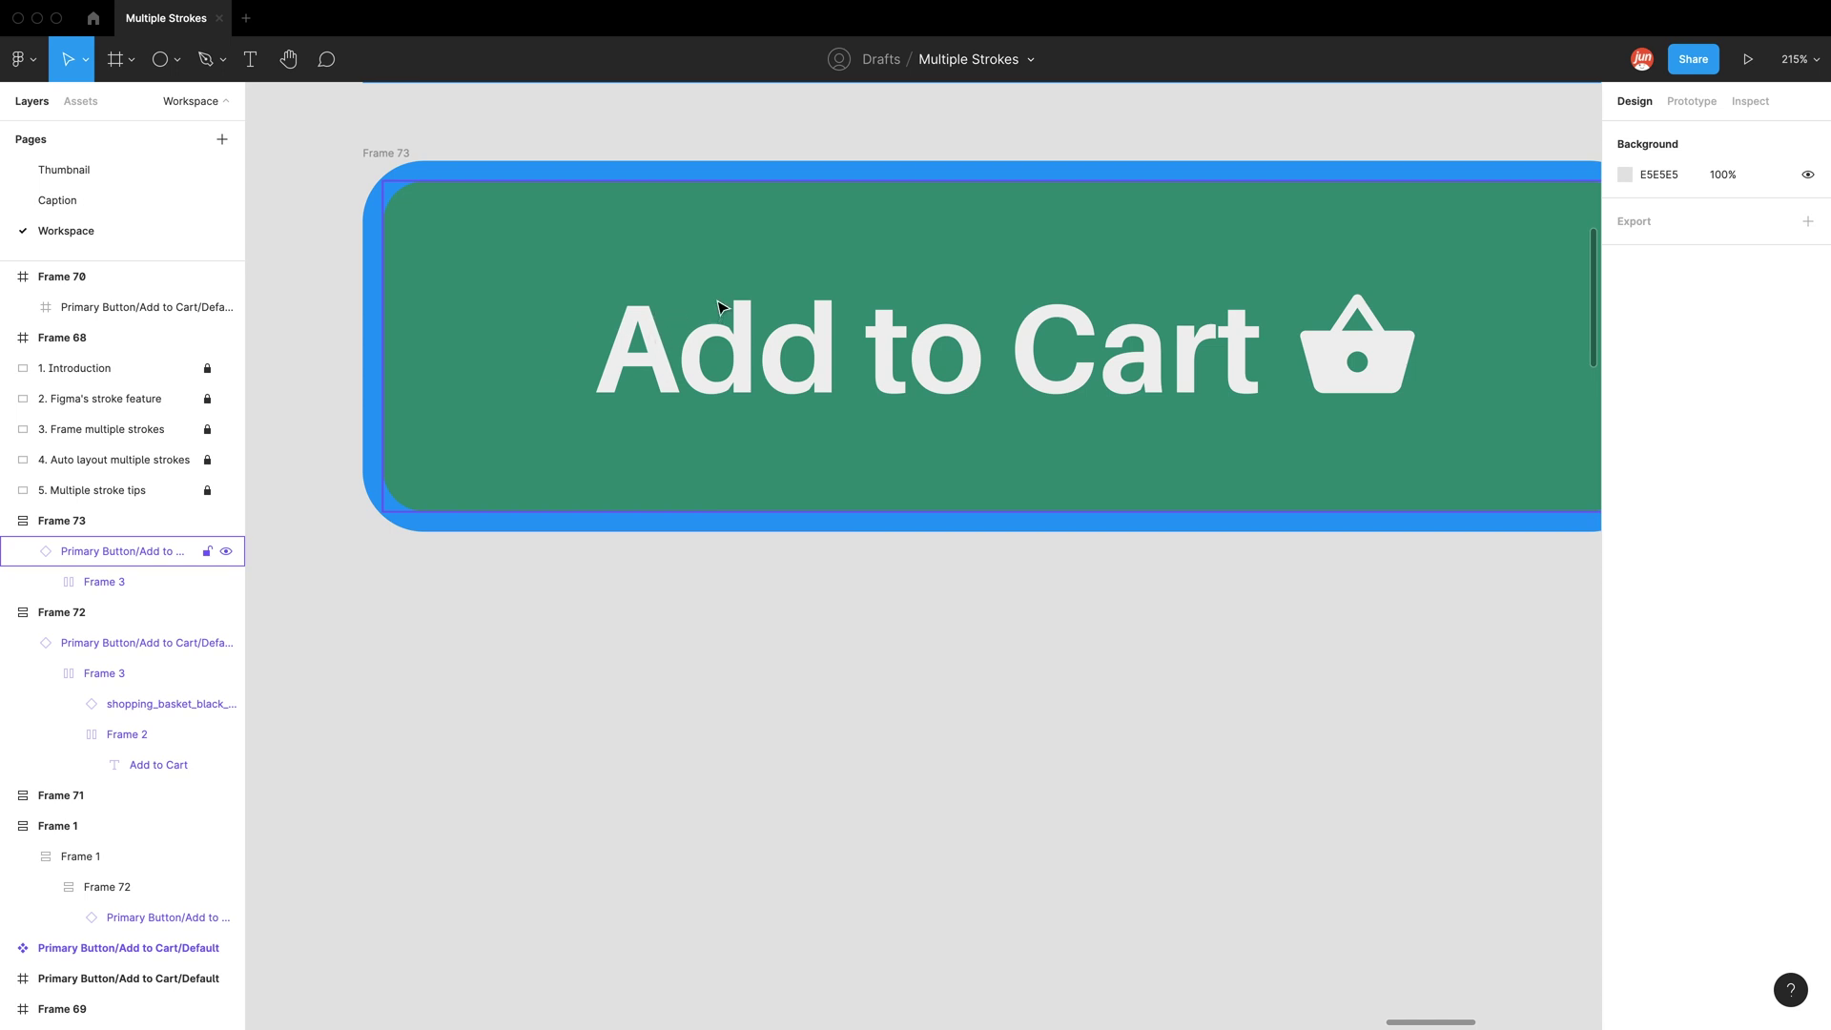
left_click_drag(722, 307, 752, 788)
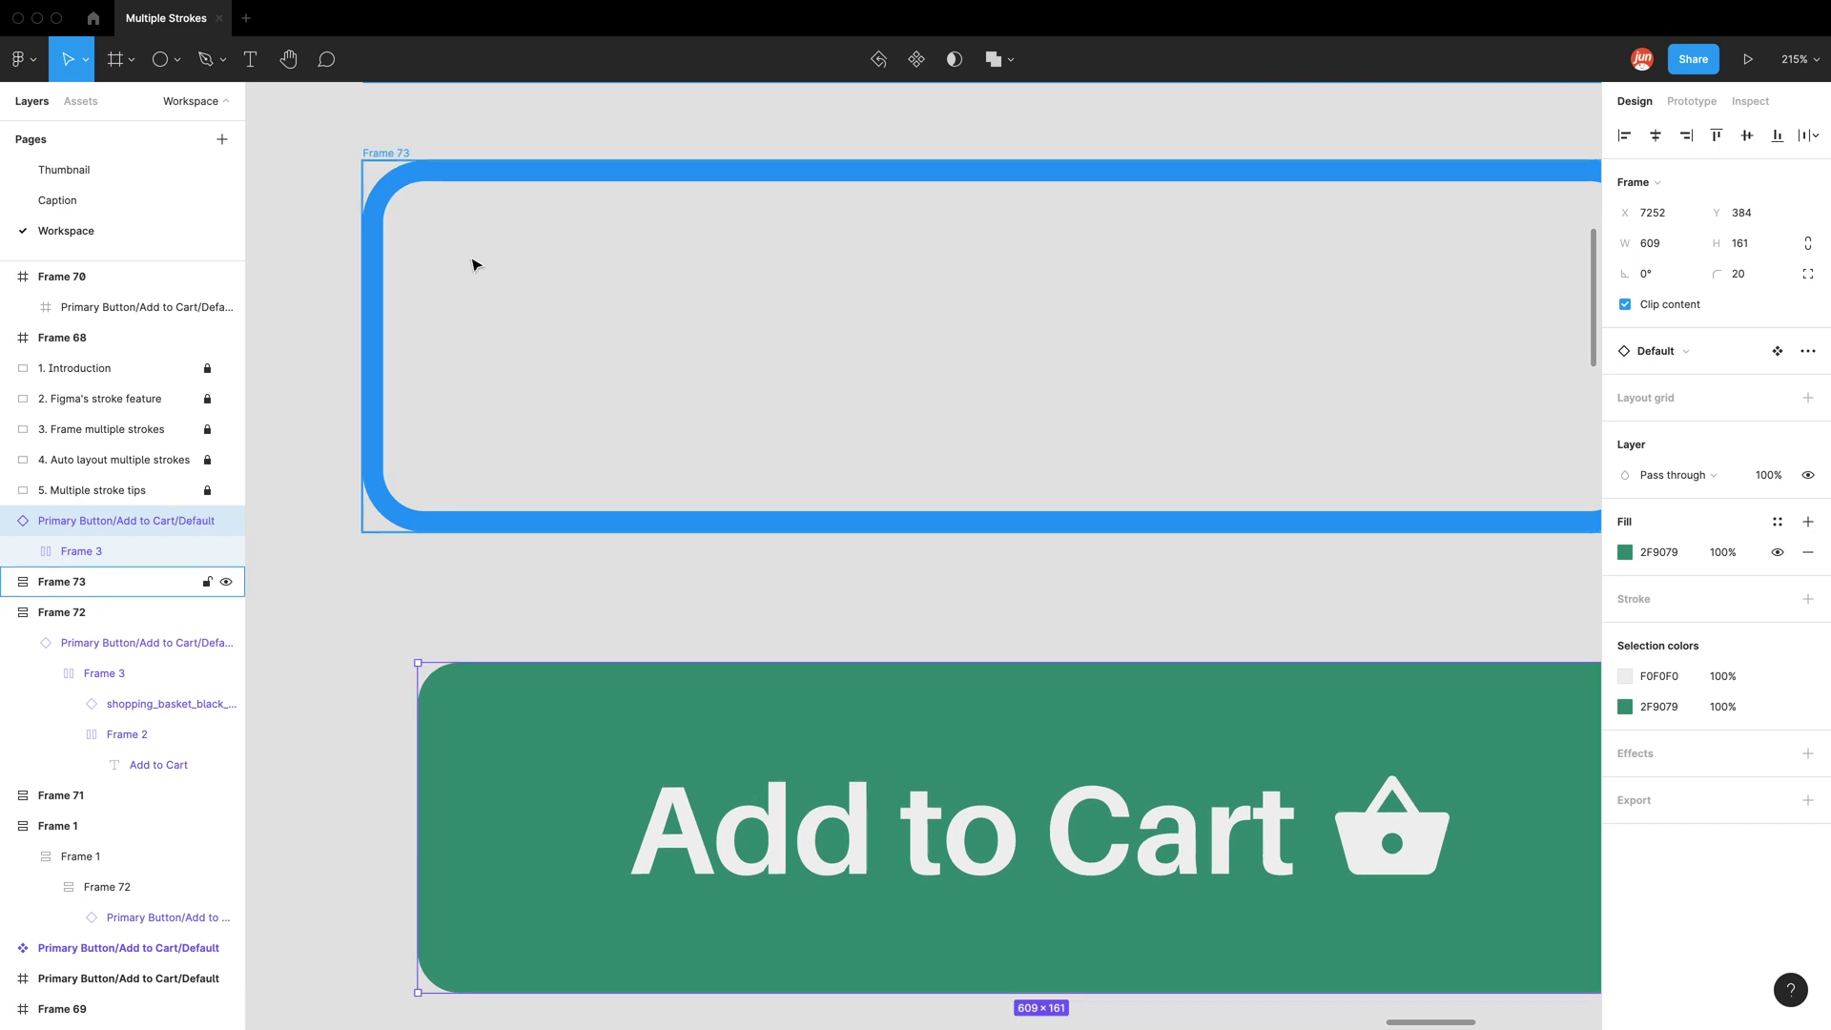
key("ctrl+z")
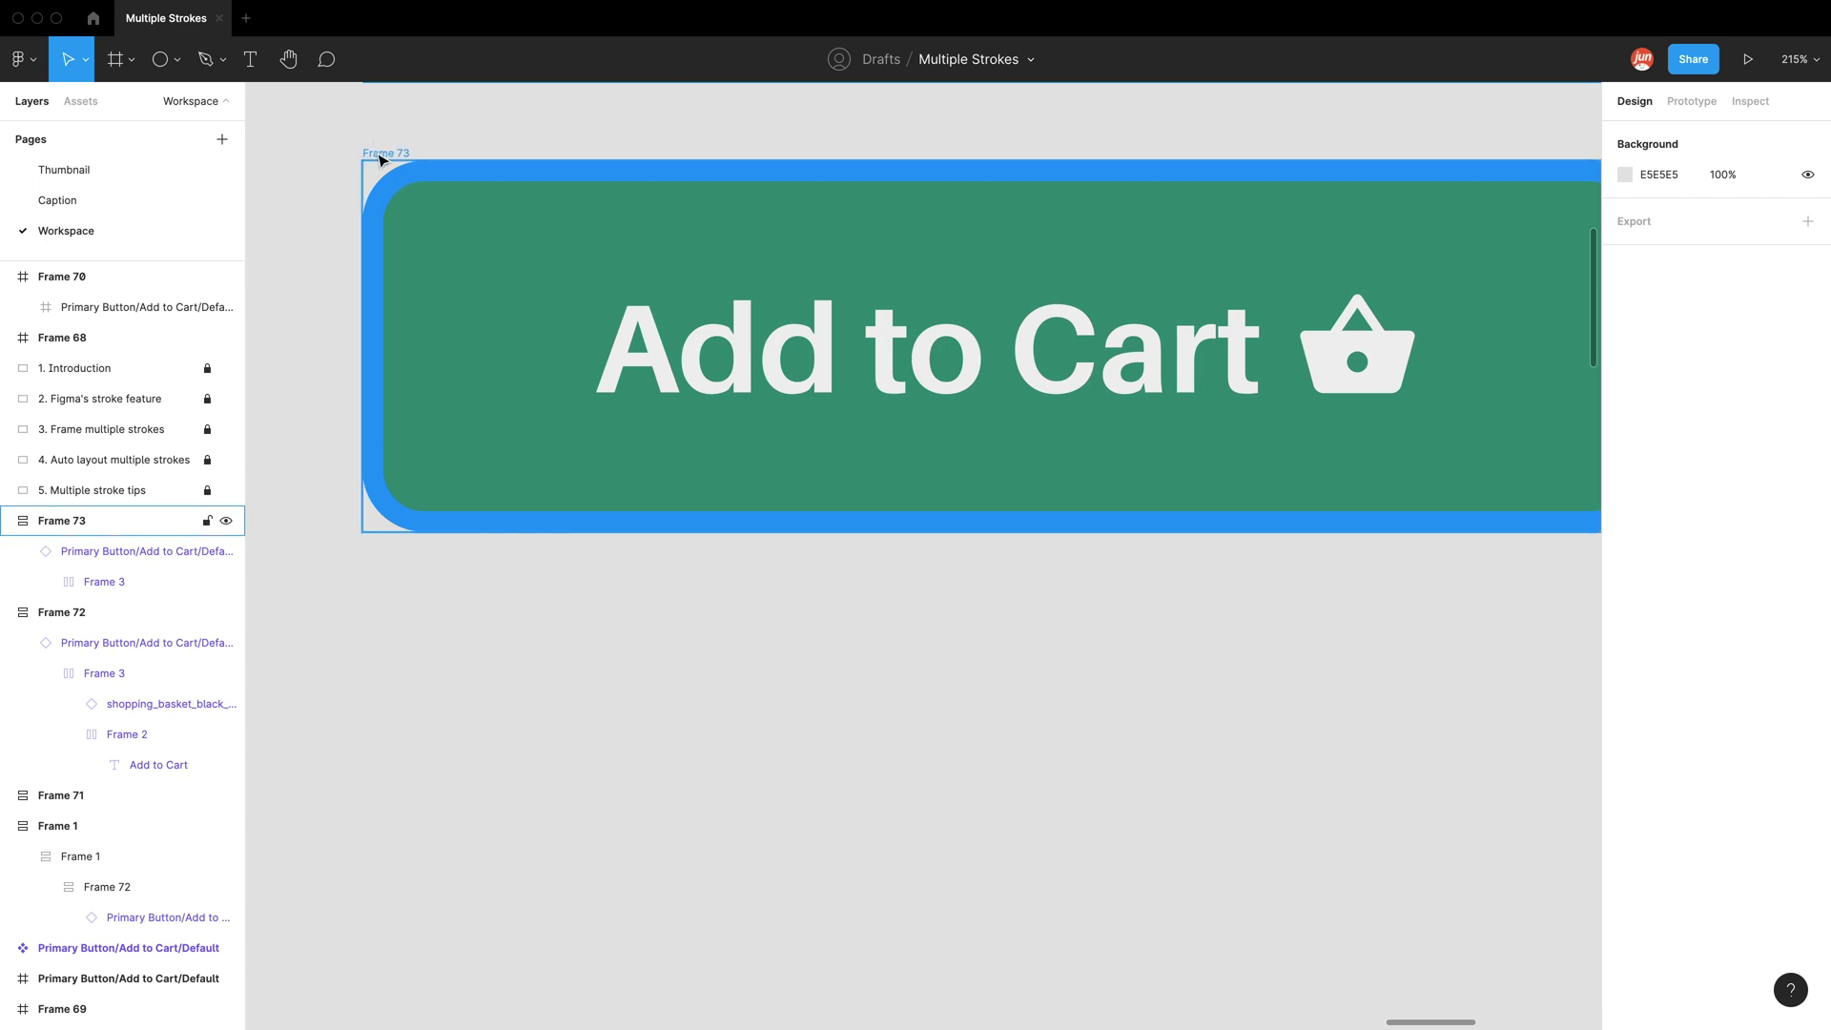
left_click_drag(380, 158, 486, 567)
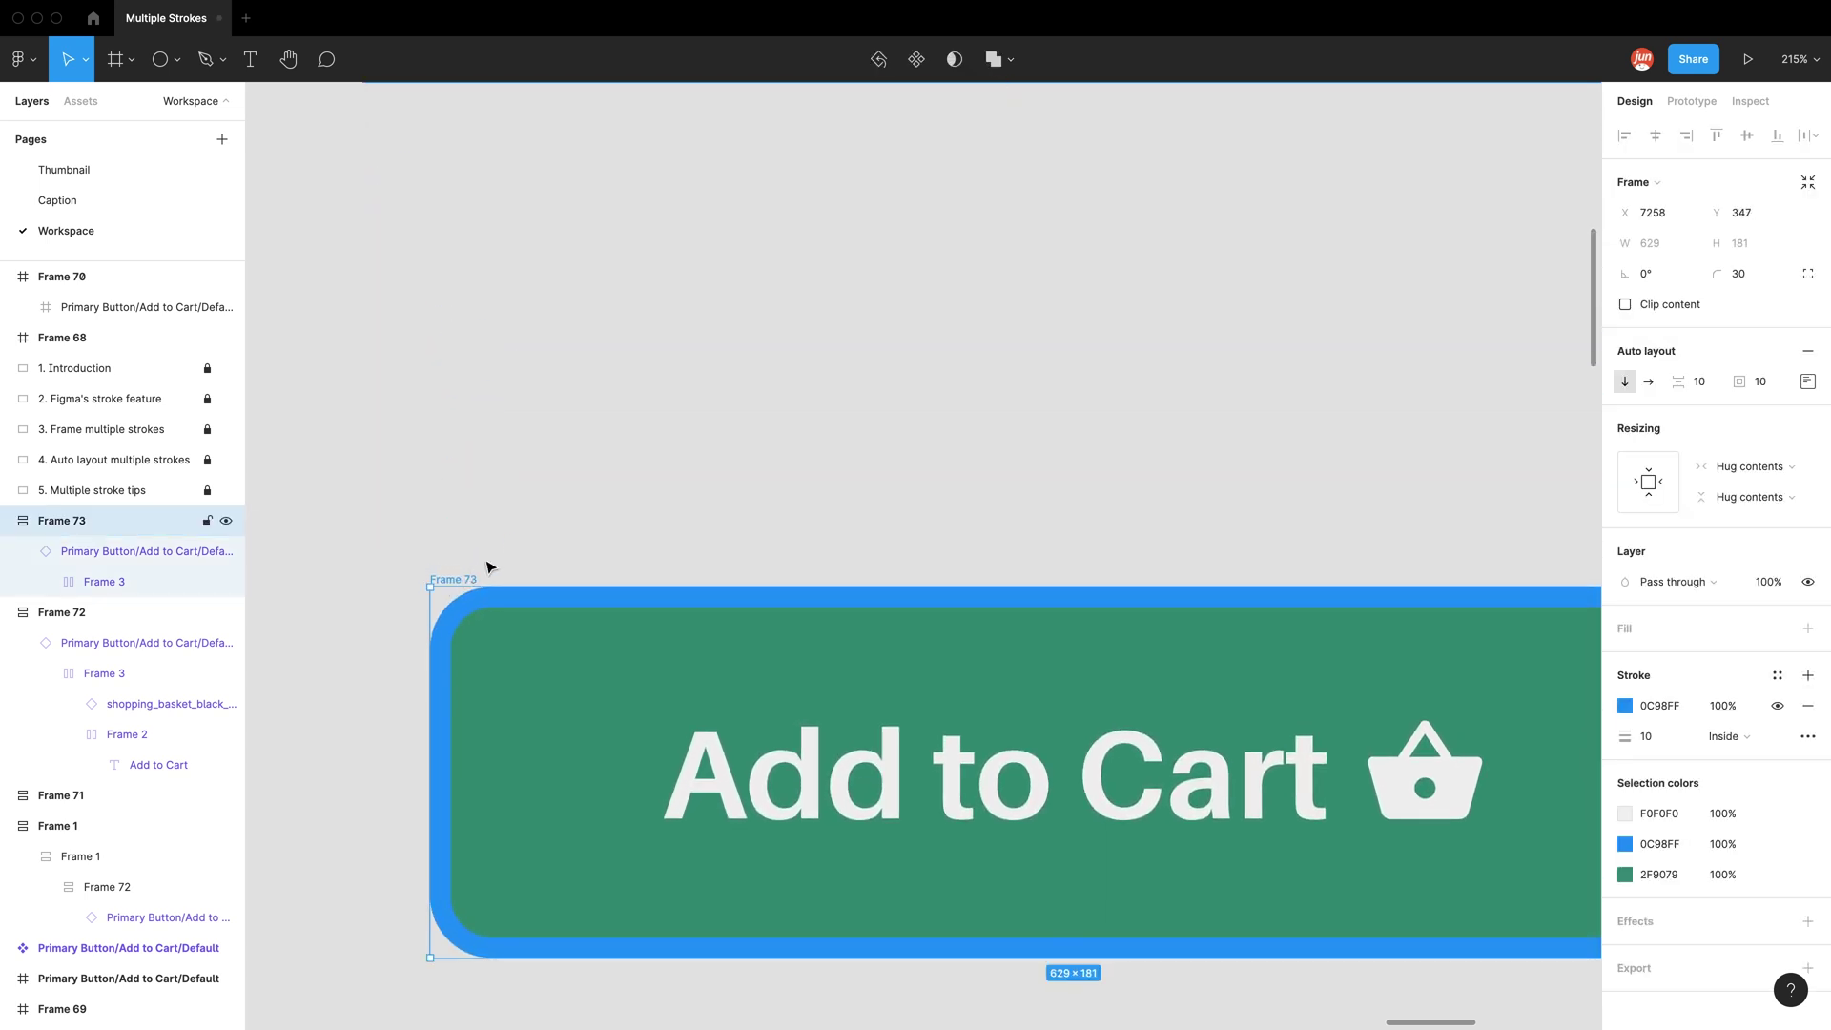
key("ctrl+z")
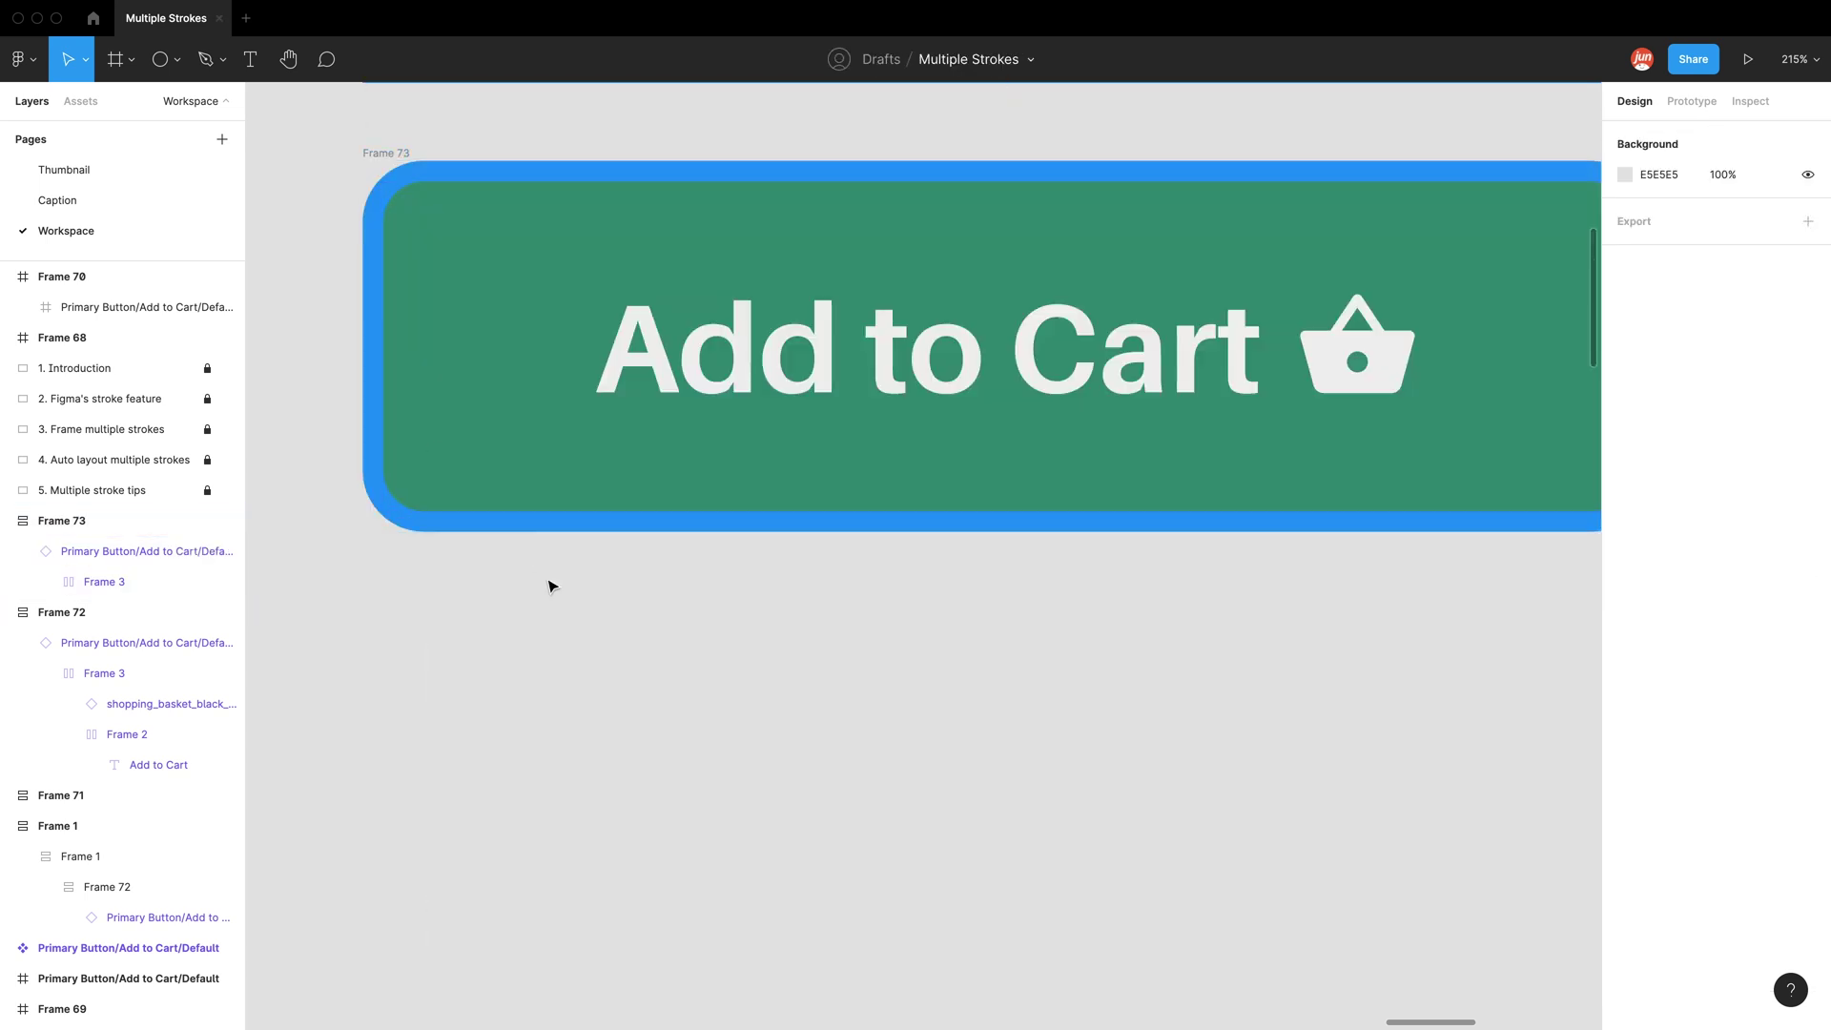
Group the rounded blue-stroked Add to Cart frame and move the group to about Y 142
scroll(429, 405, "down", 3)
left_click_drag(1408, 598, 368, 216)
right_click(429, 275)
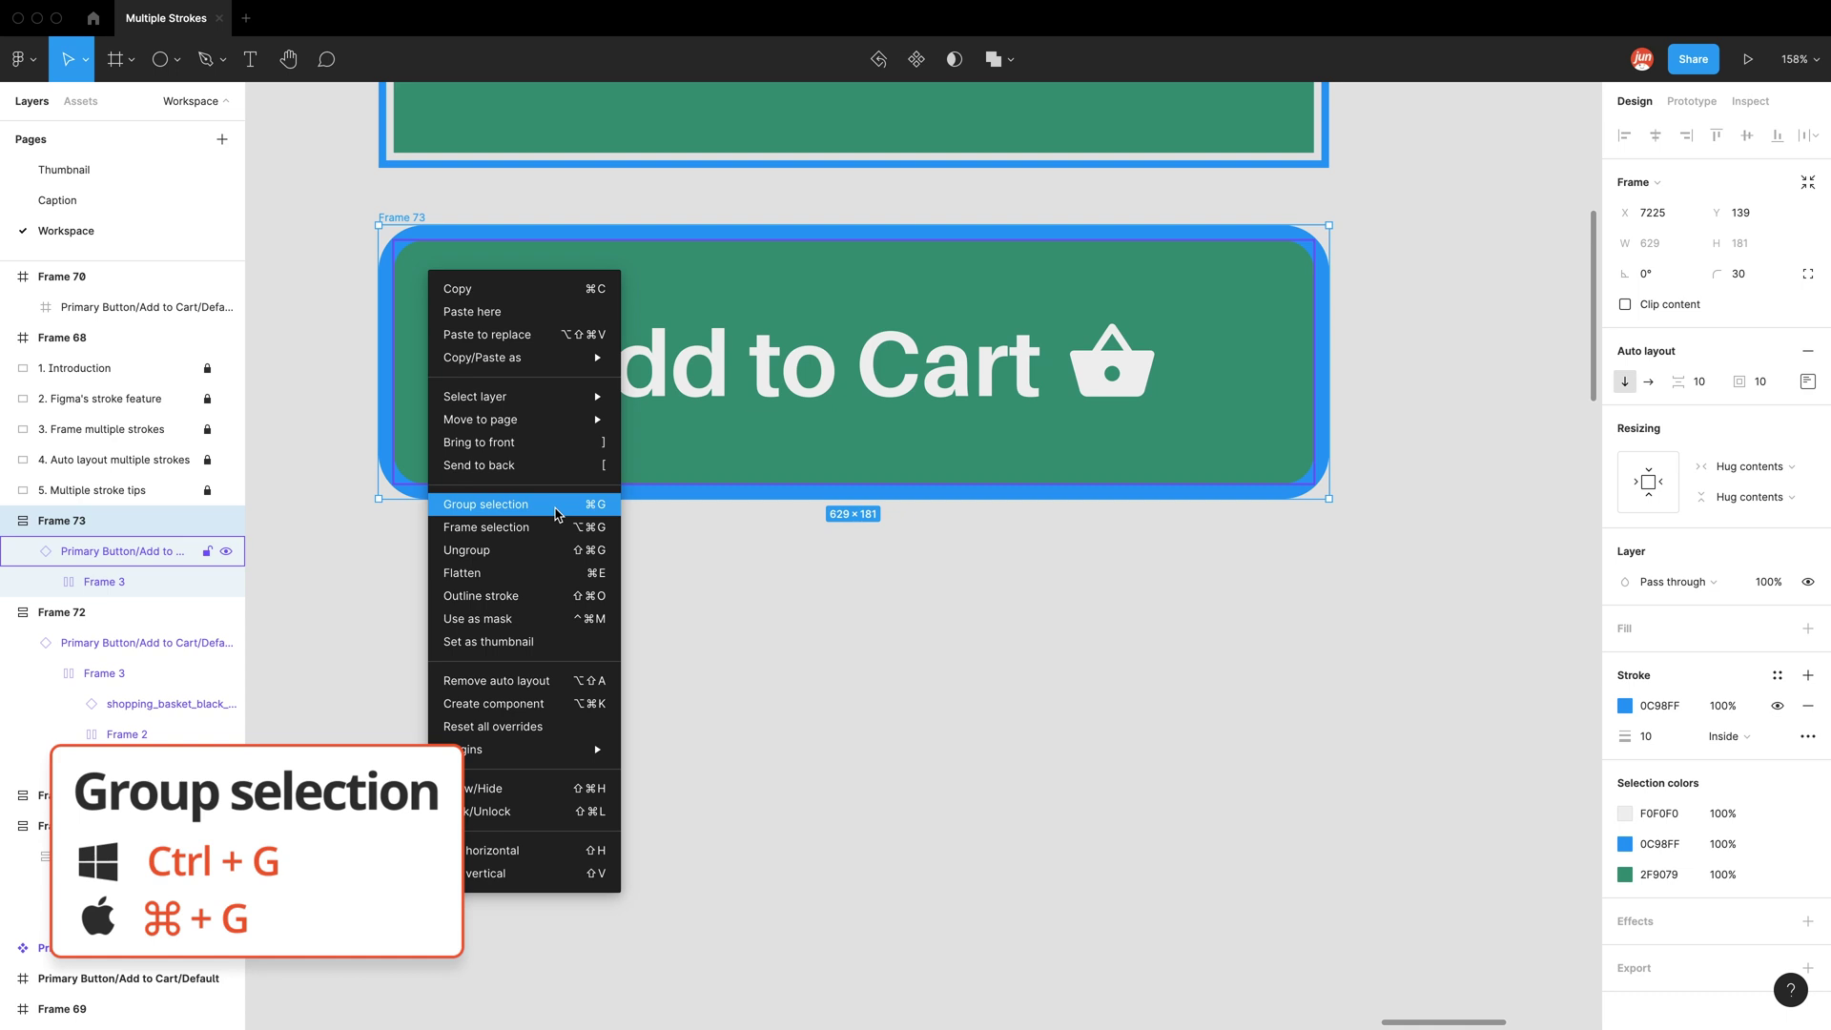
left_click(558, 504)
key("Escape")
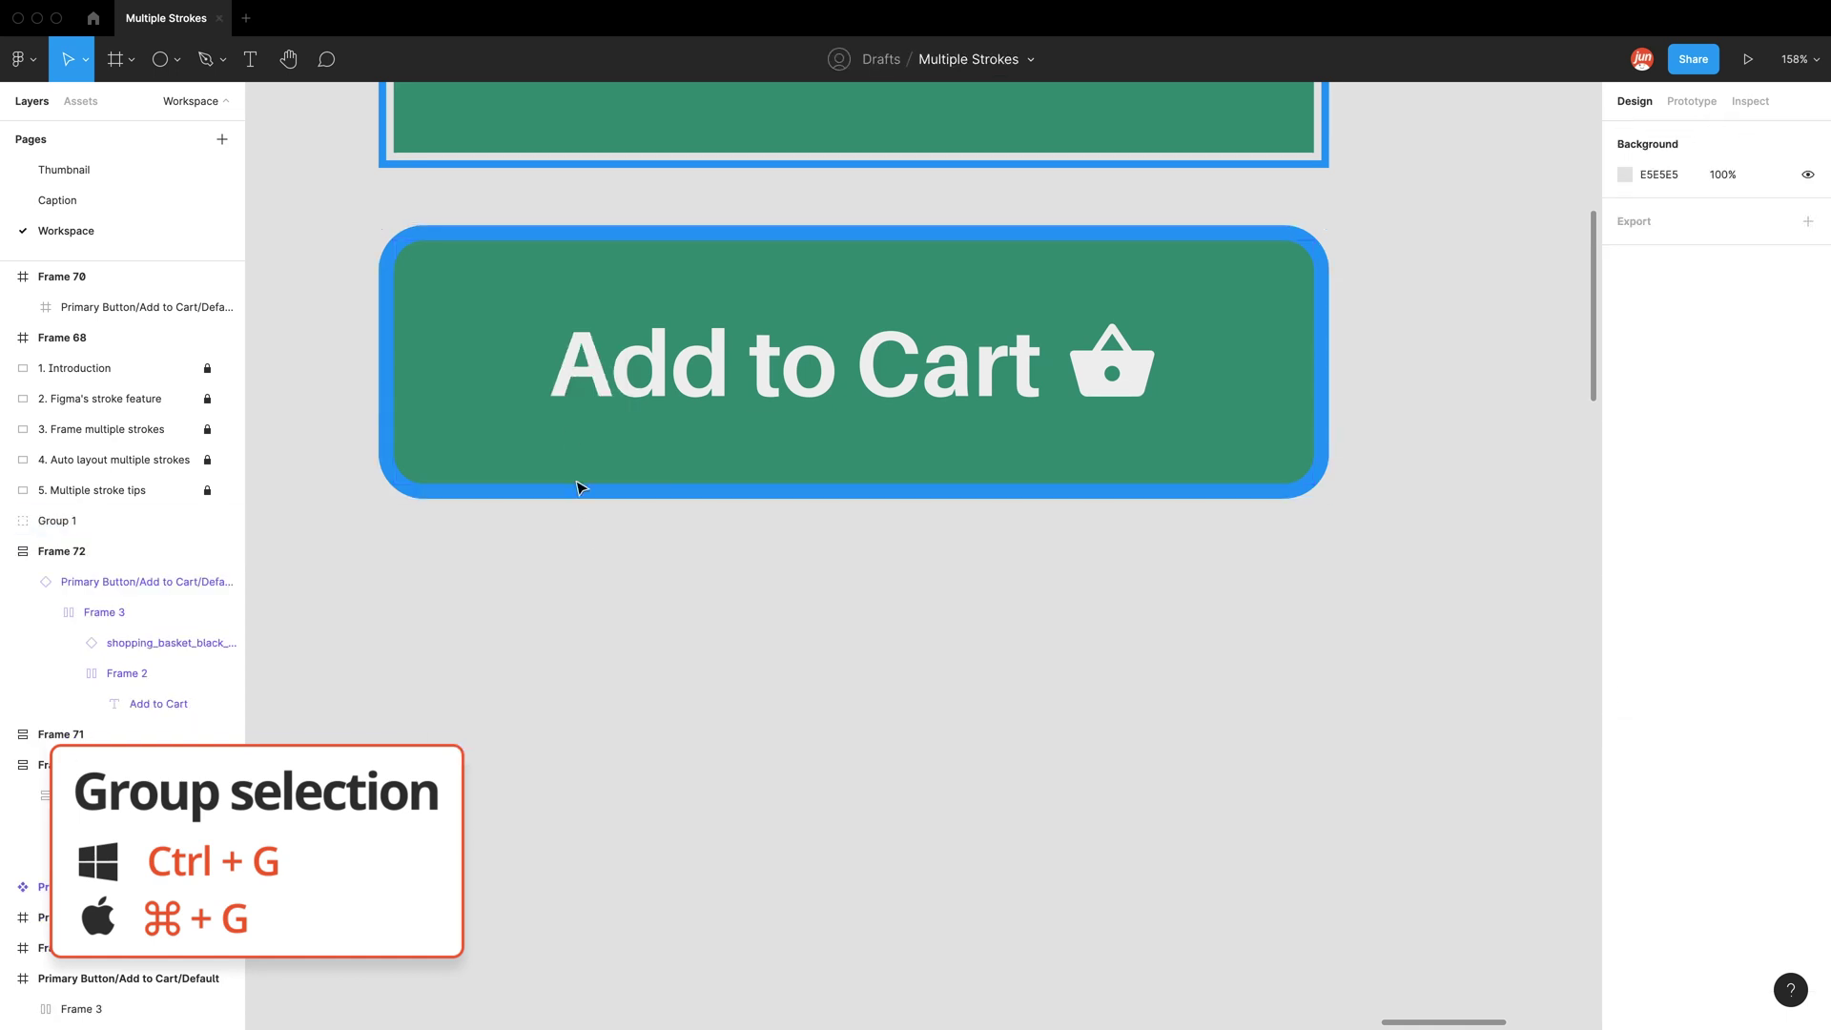
left_click_drag(552, 462, 560, 398)
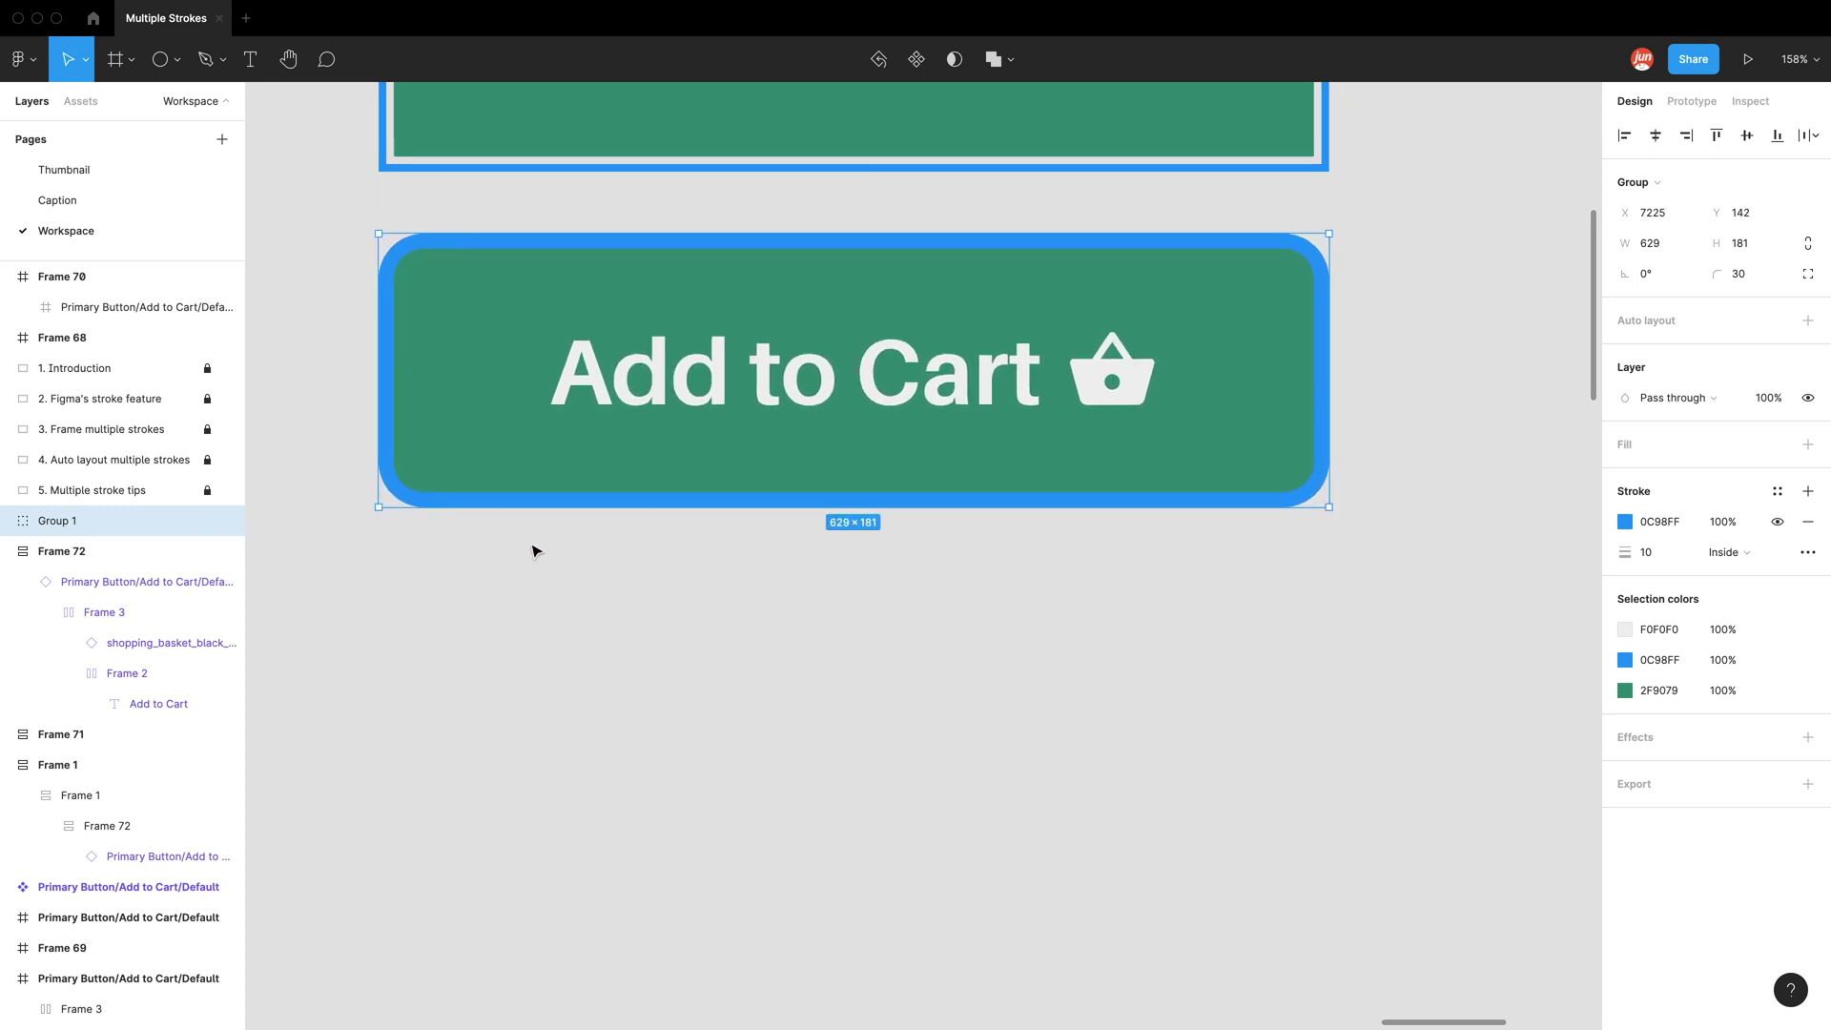
Delete the grouped rounded Add to Cart button
scroll(536, 548, "up", 5)
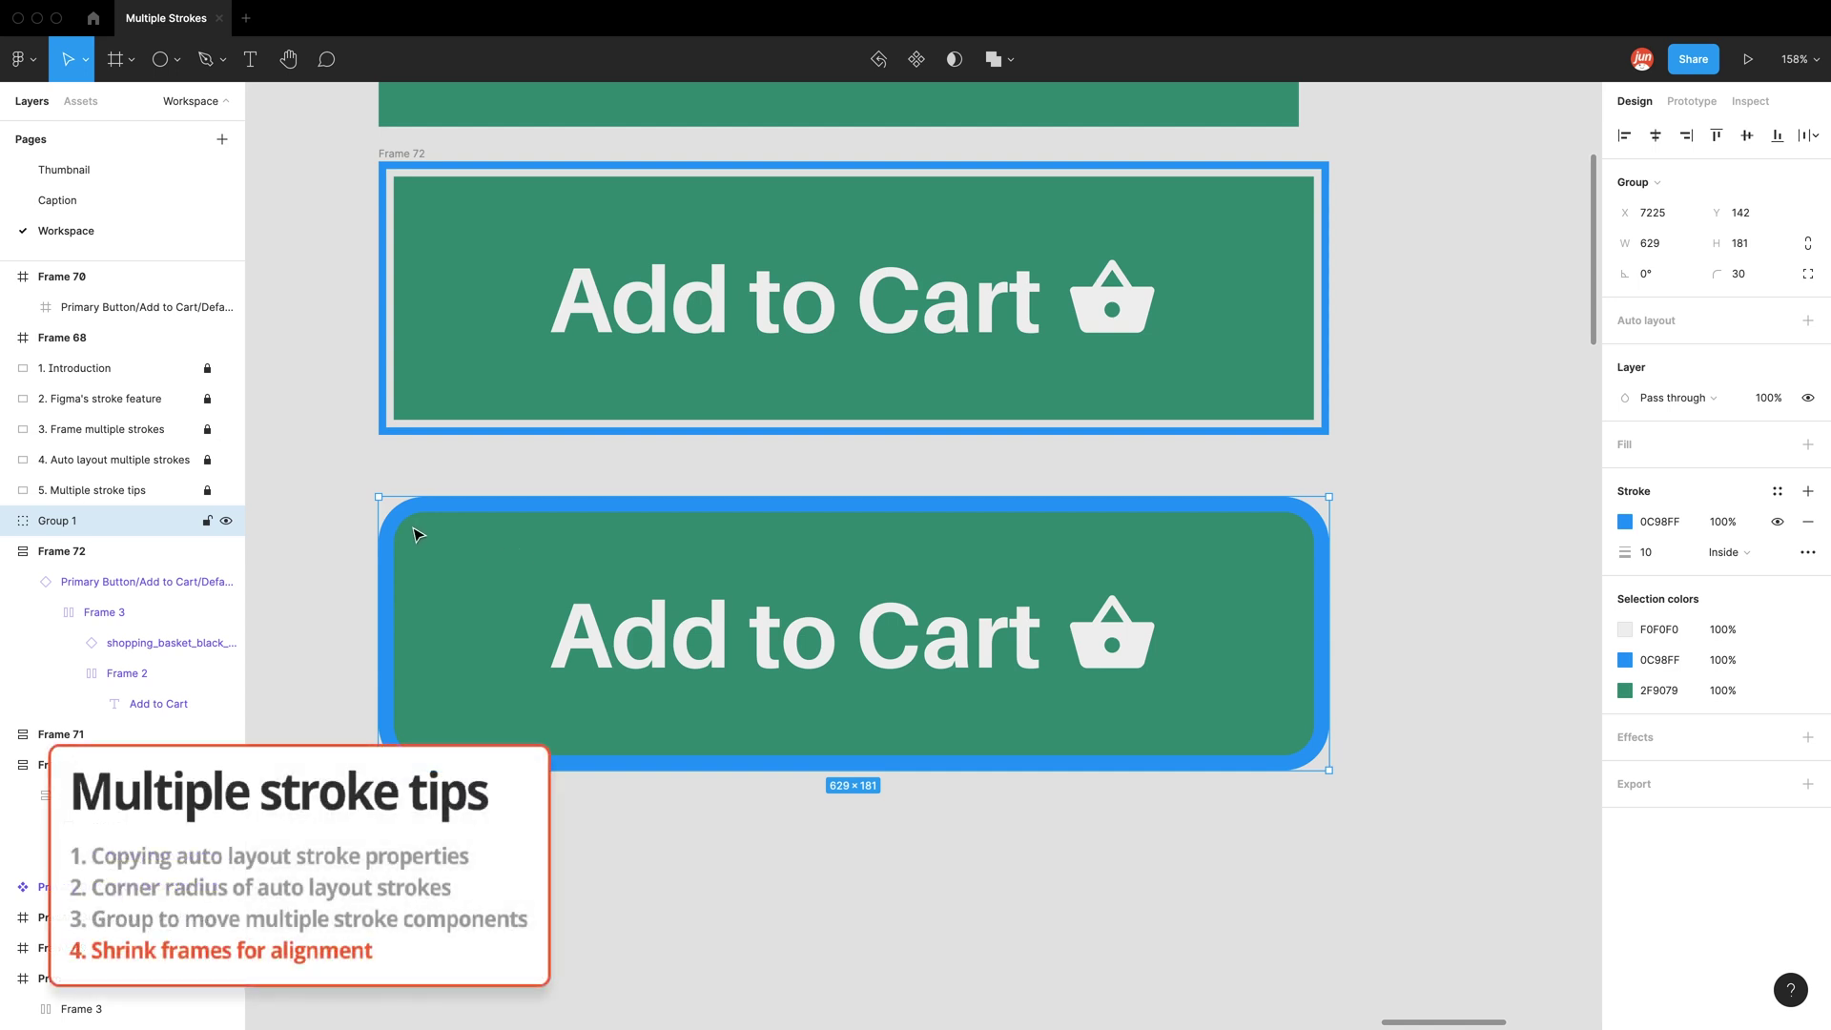
key("Delete")
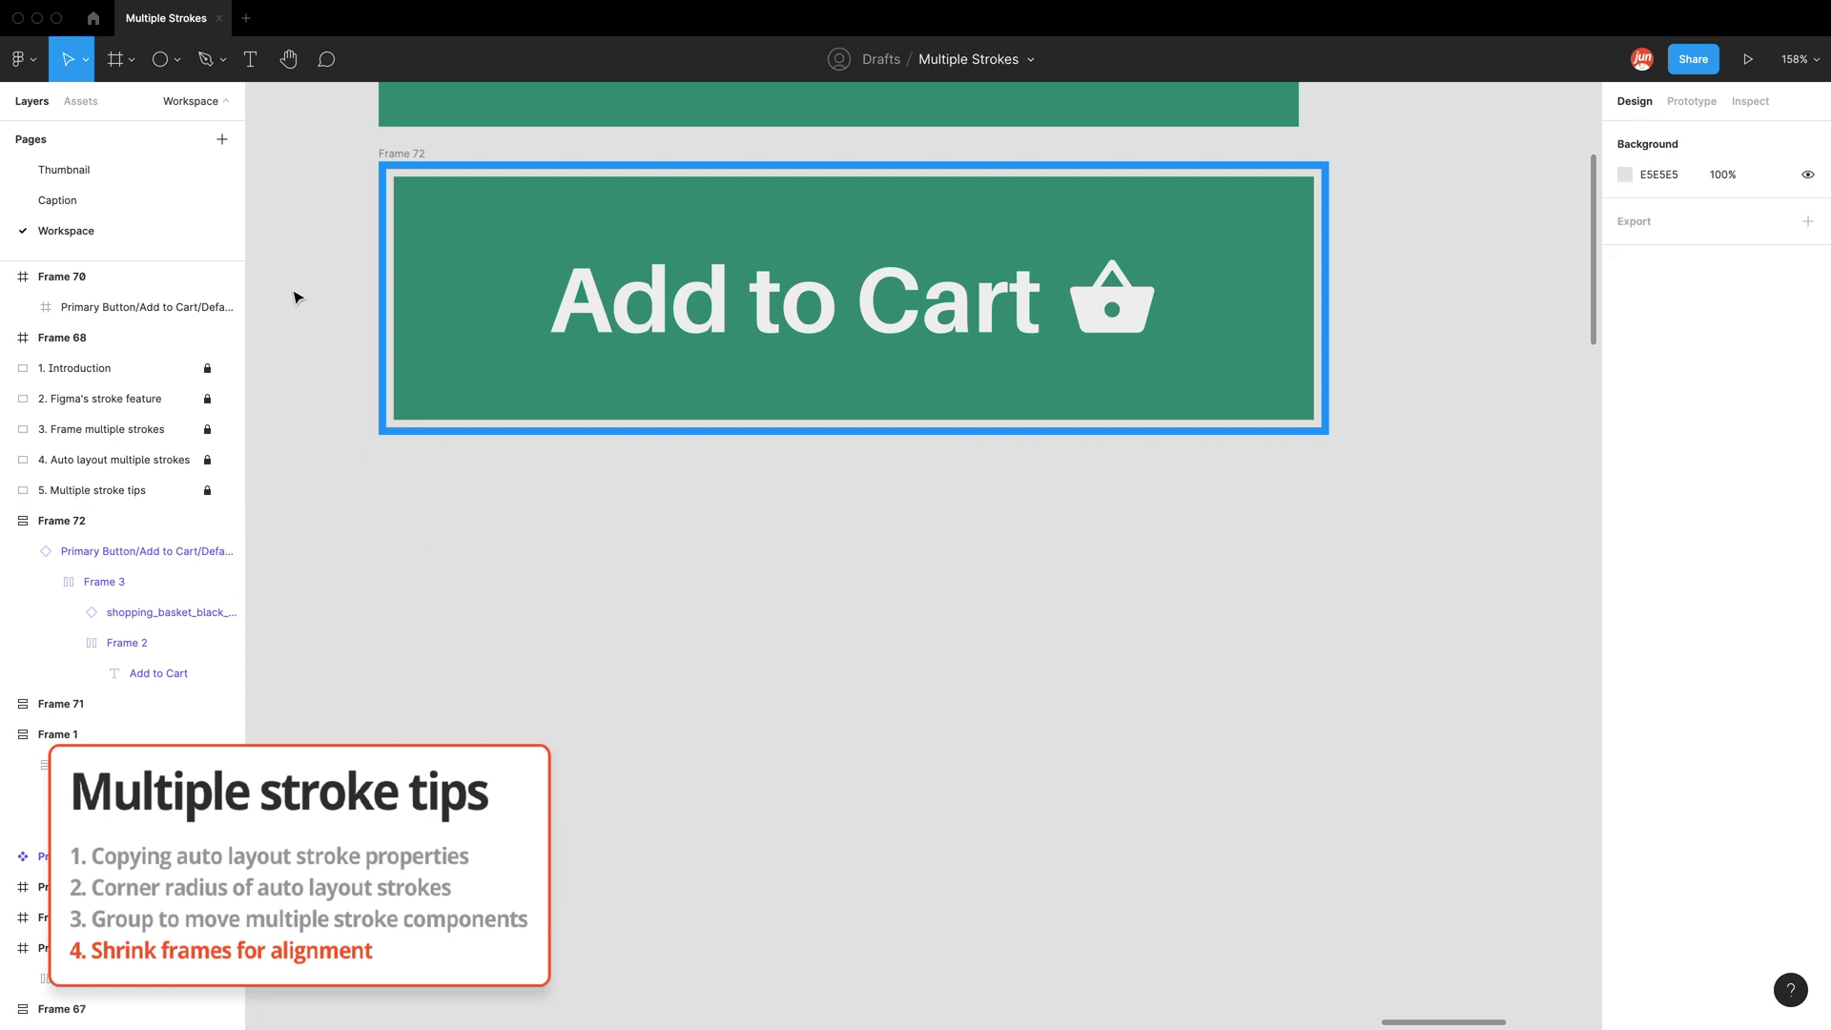
Draw a rectangle about 360 × 94 below the square-cornered Add to Cart frame, at X 7225 and about Y 155
left_click(132, 60)
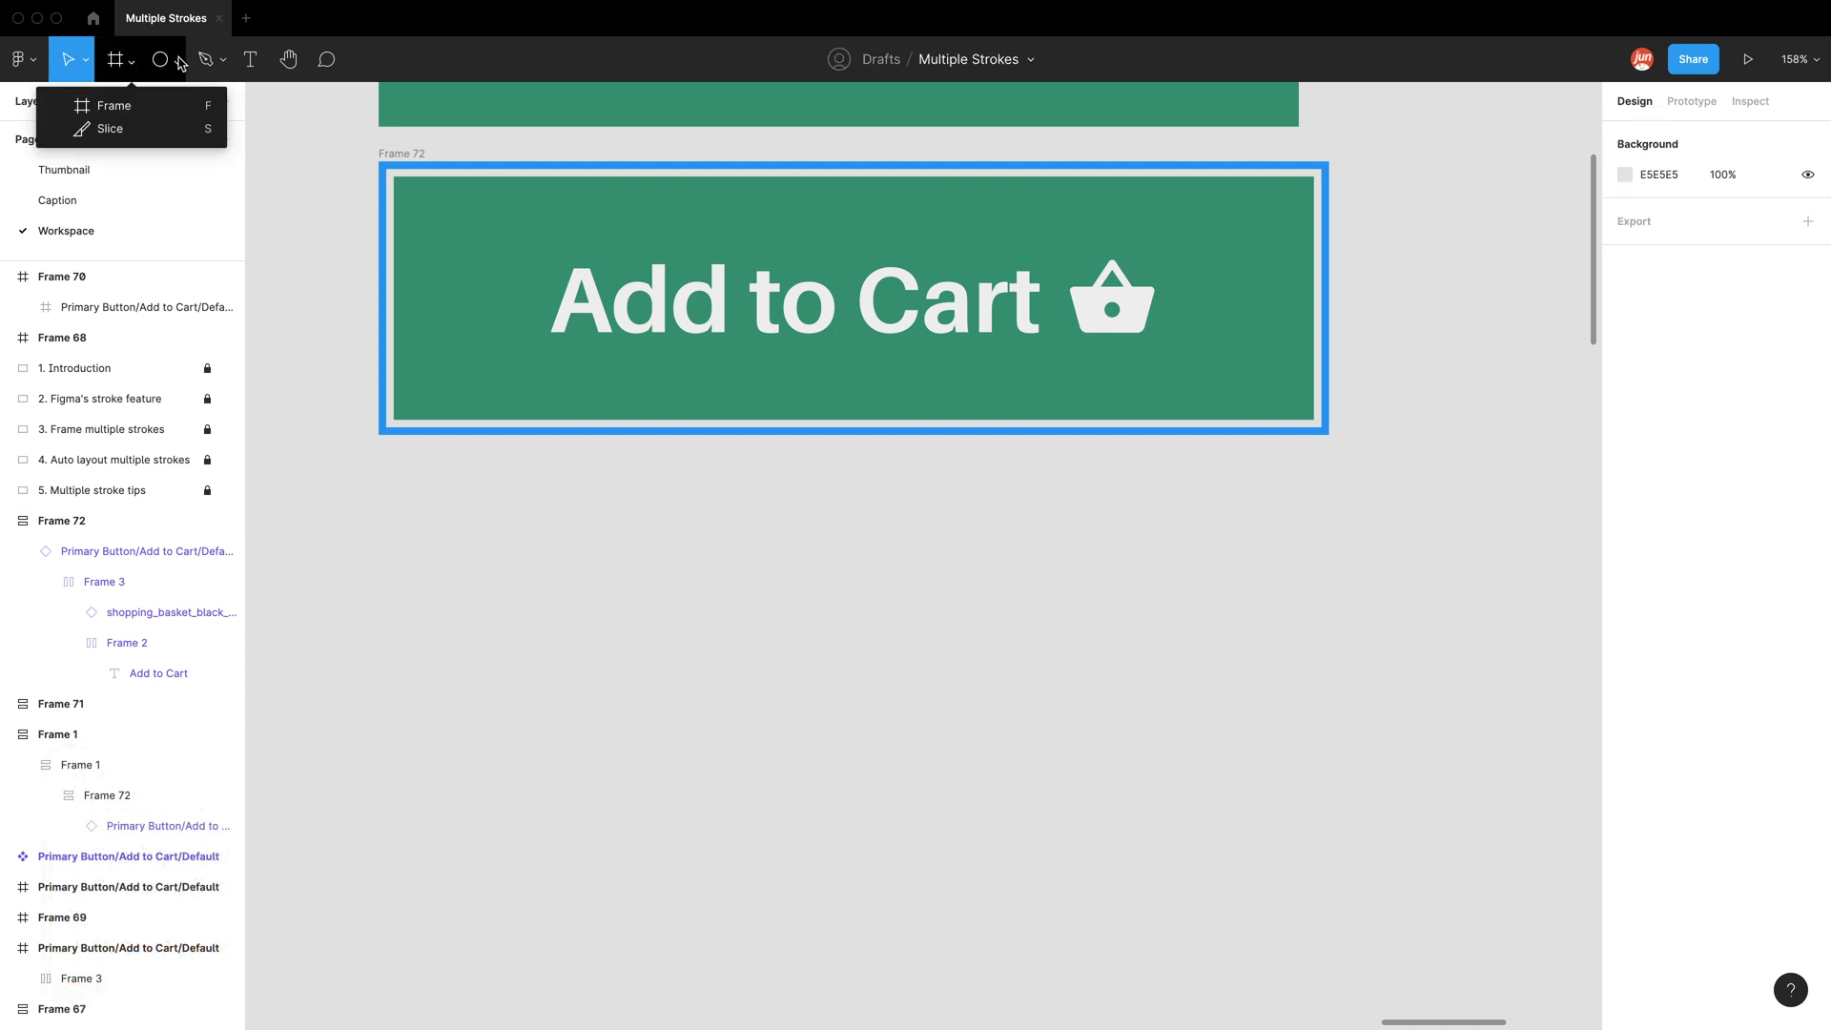
left_click(177, 60)
left_click(174, 107)
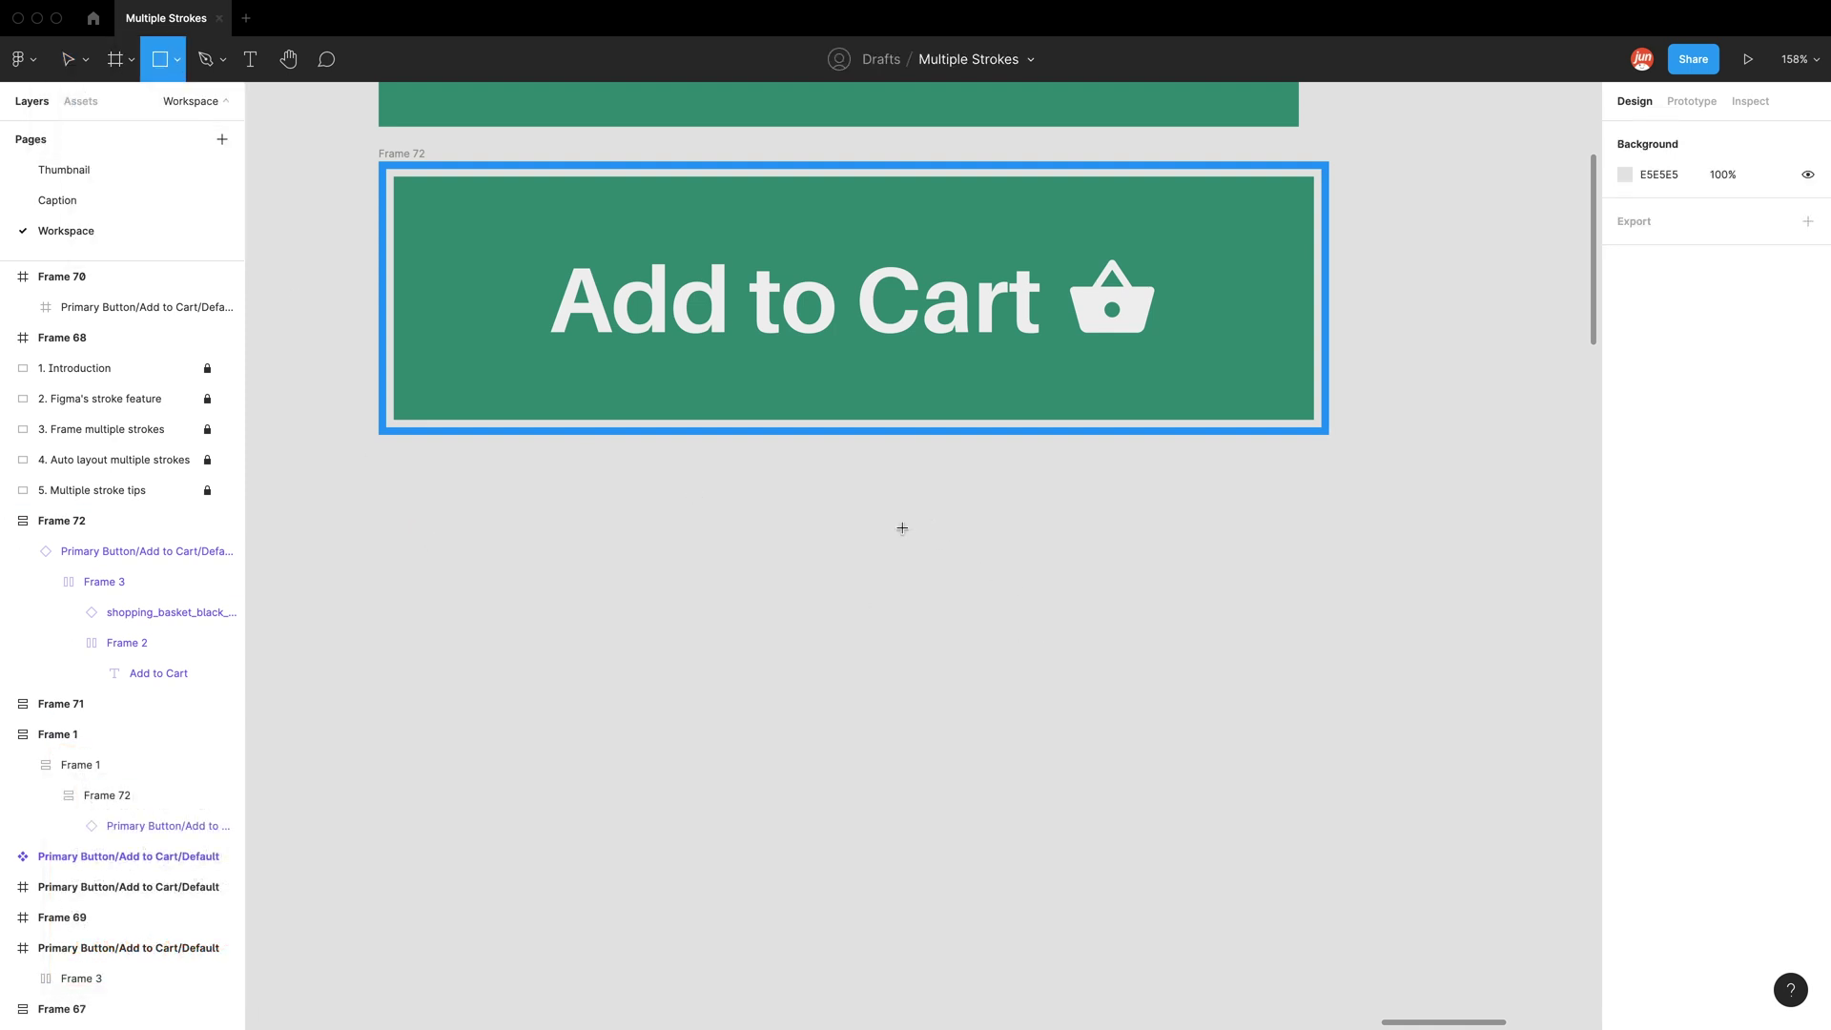
left_click_drag(922, 516, 380, 661)
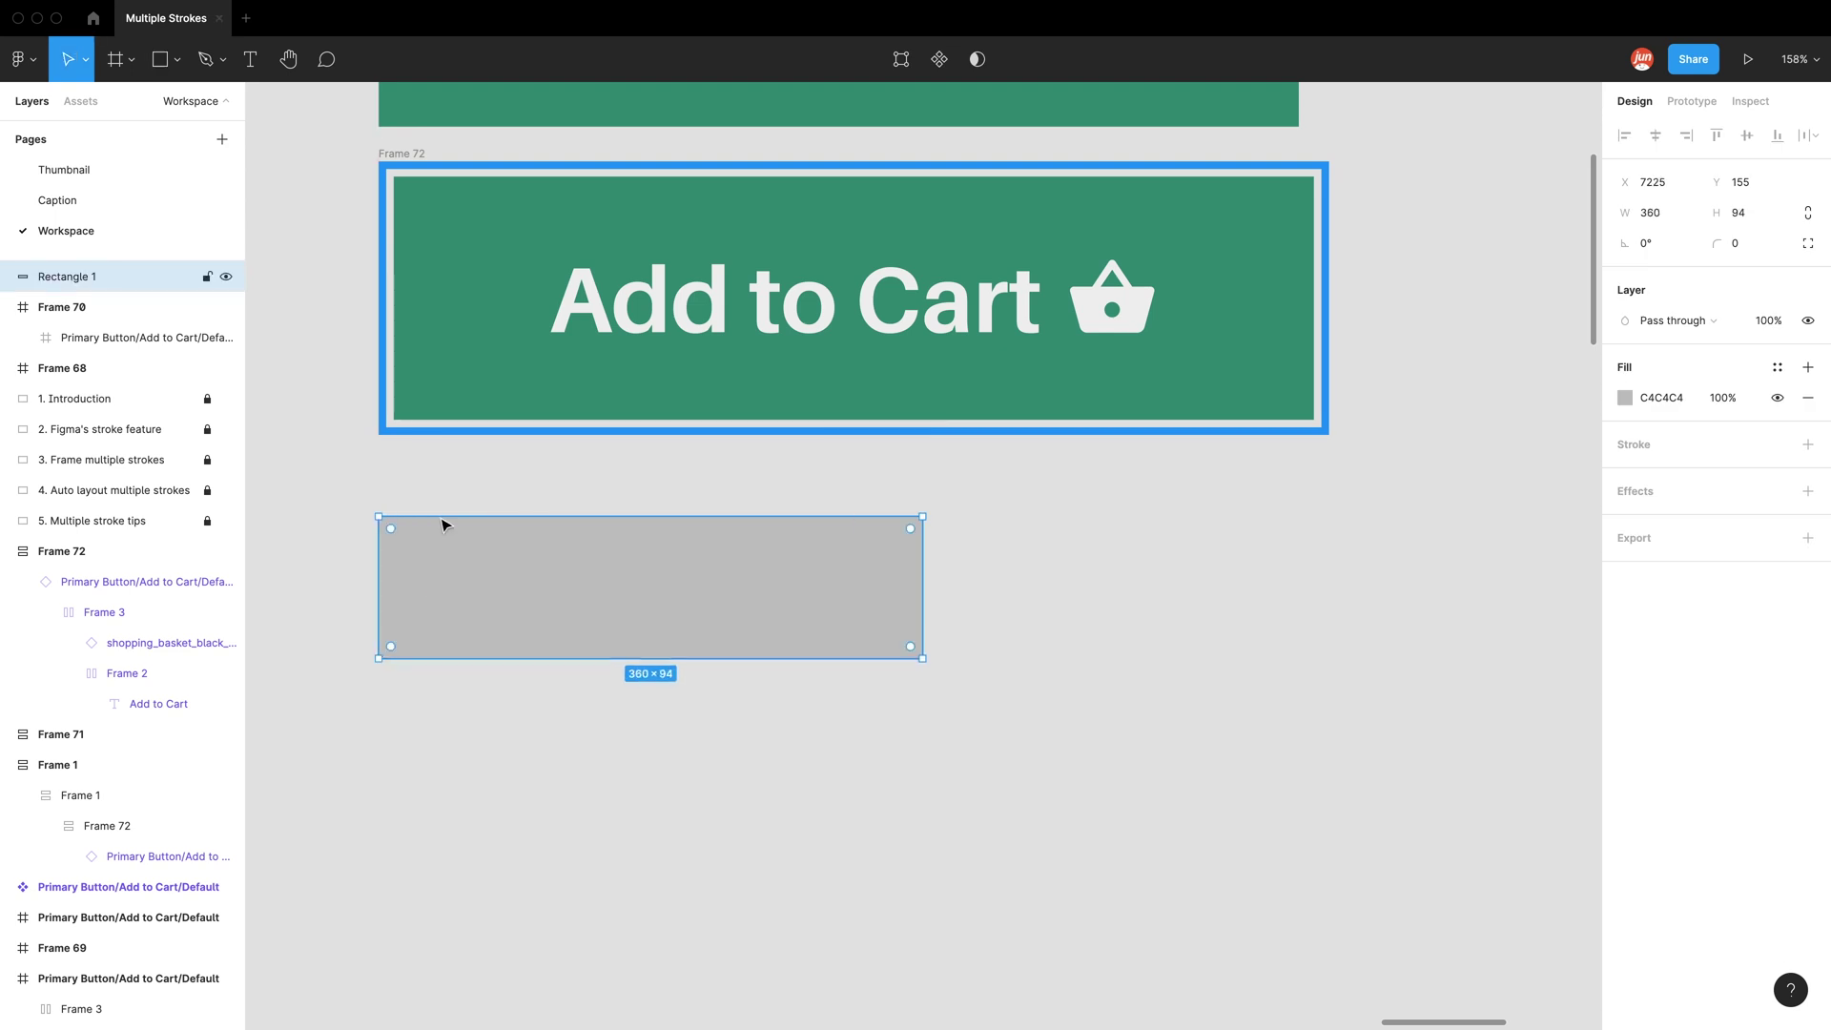
Enlarge the grey rectangle to about 619 × 170 and move it to about Y 128, flush with the blue frame's left edge
scroll(401, 502, "up", 5)
scroll(489, 573, "down", 5)
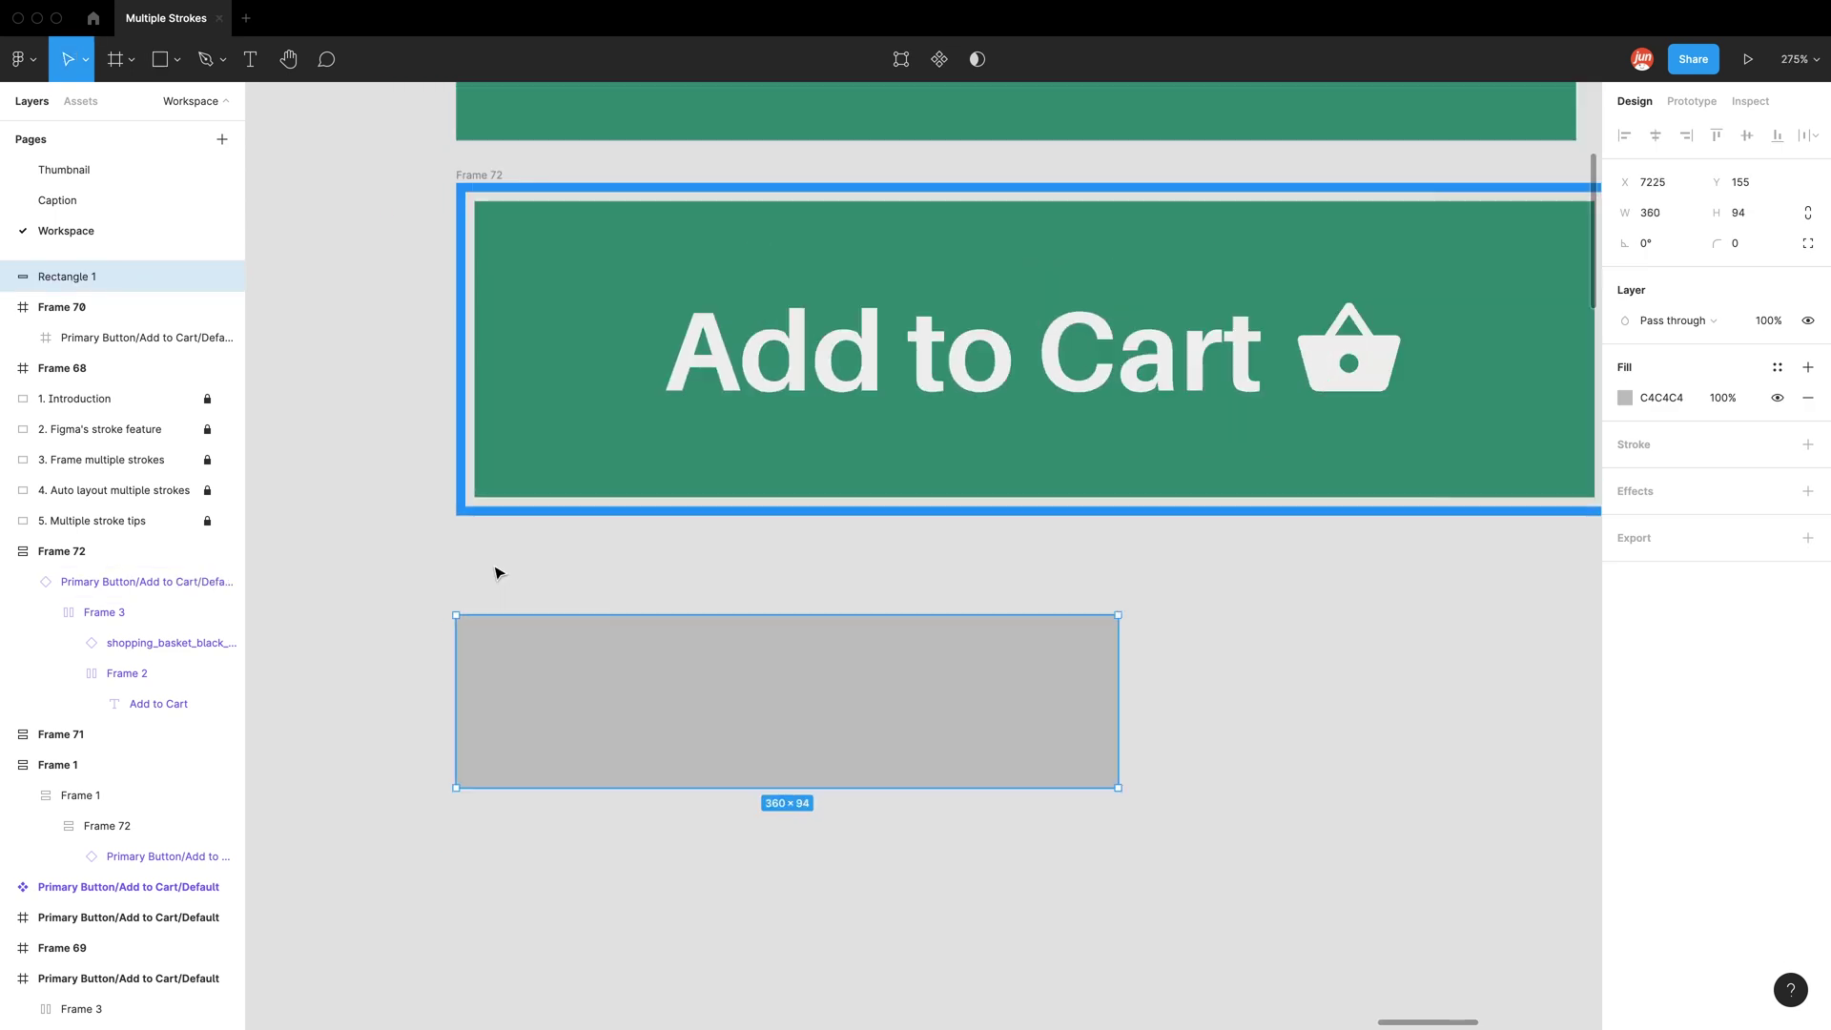
left_click_drag(978, 619, 1443, 756)
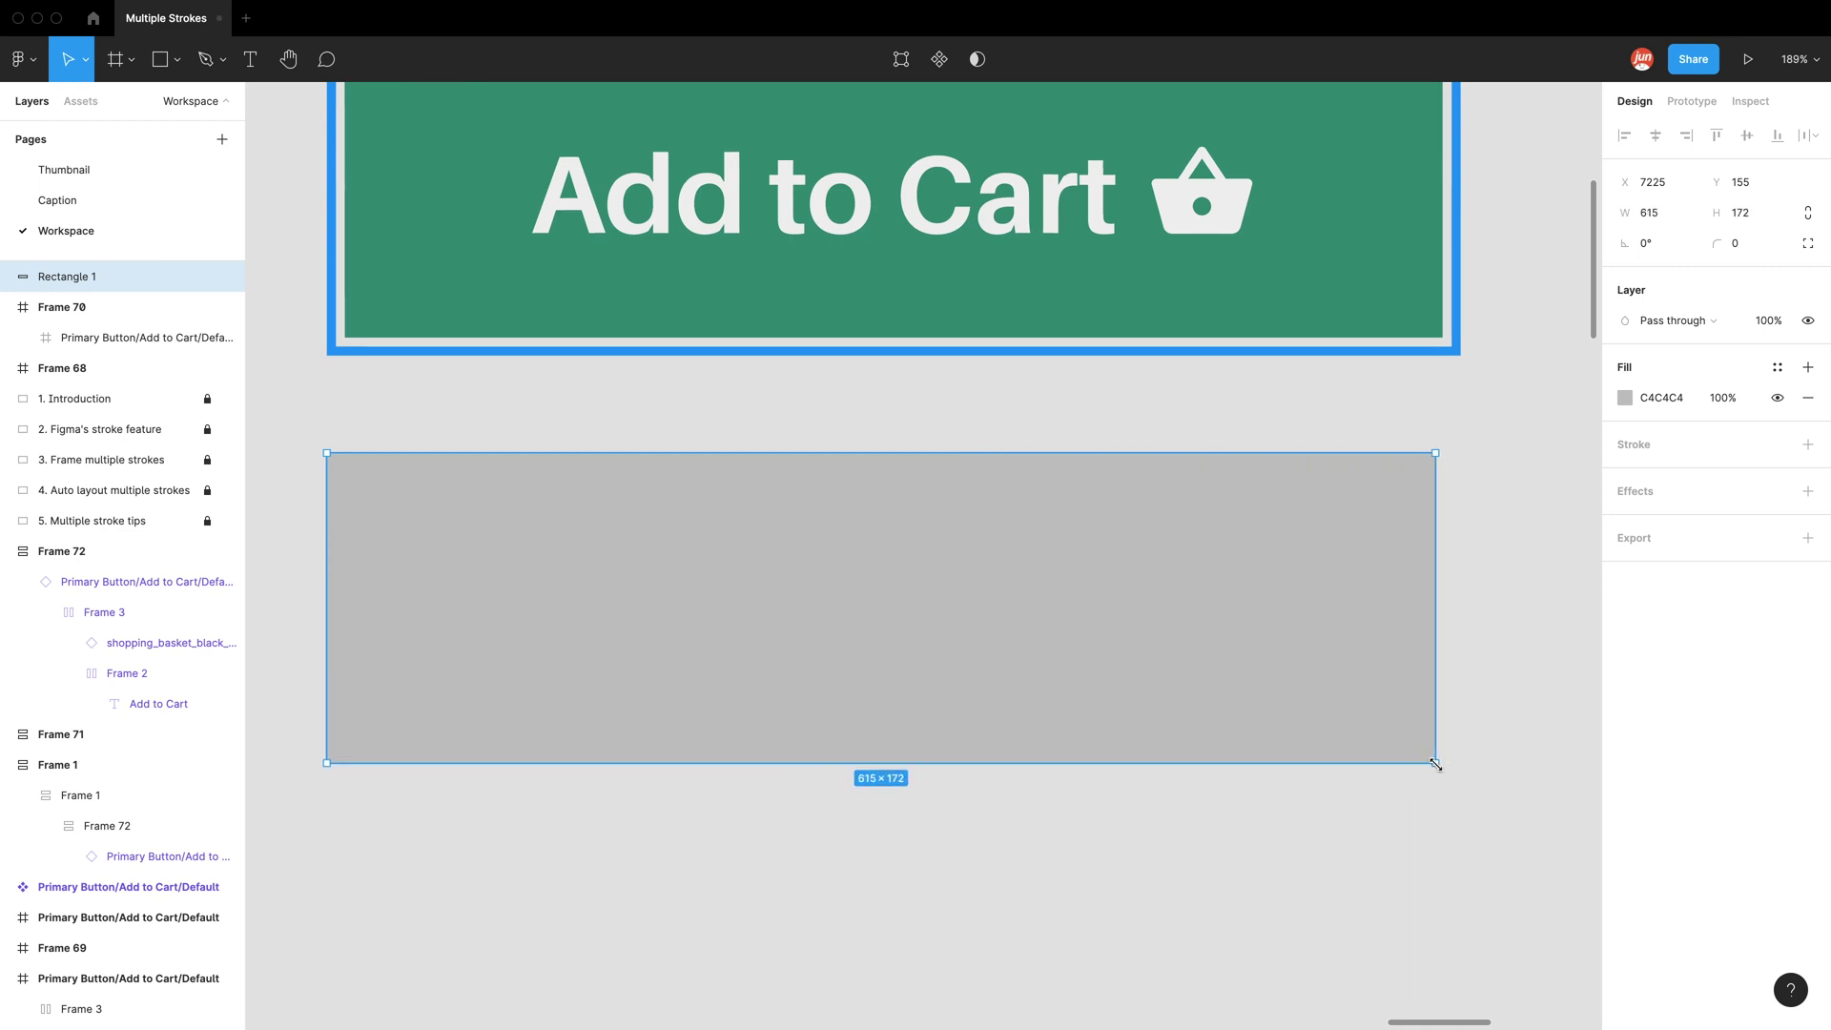
left_click_drag(753, 643, 752, 592)
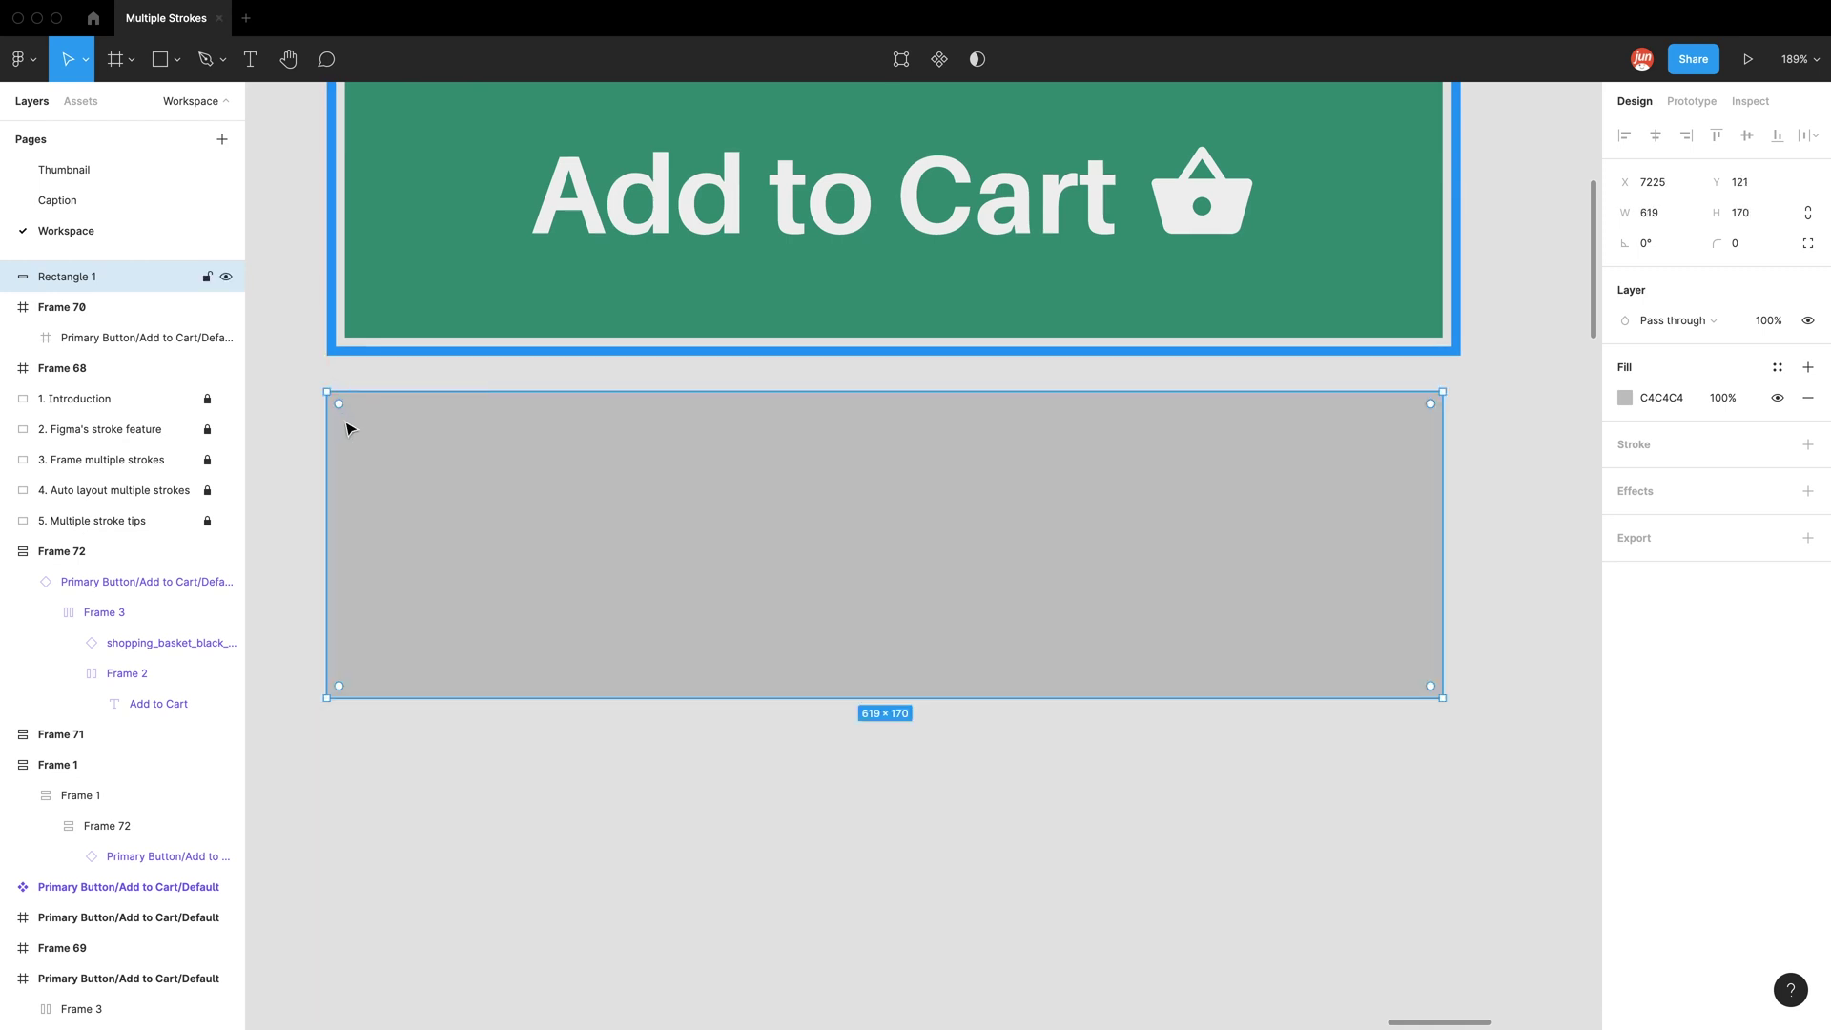
mouse_move(347, 425)
left_mouse_down()
mouse_move(363, 441)
mouse_move(346, 440)
left_mouse_up()
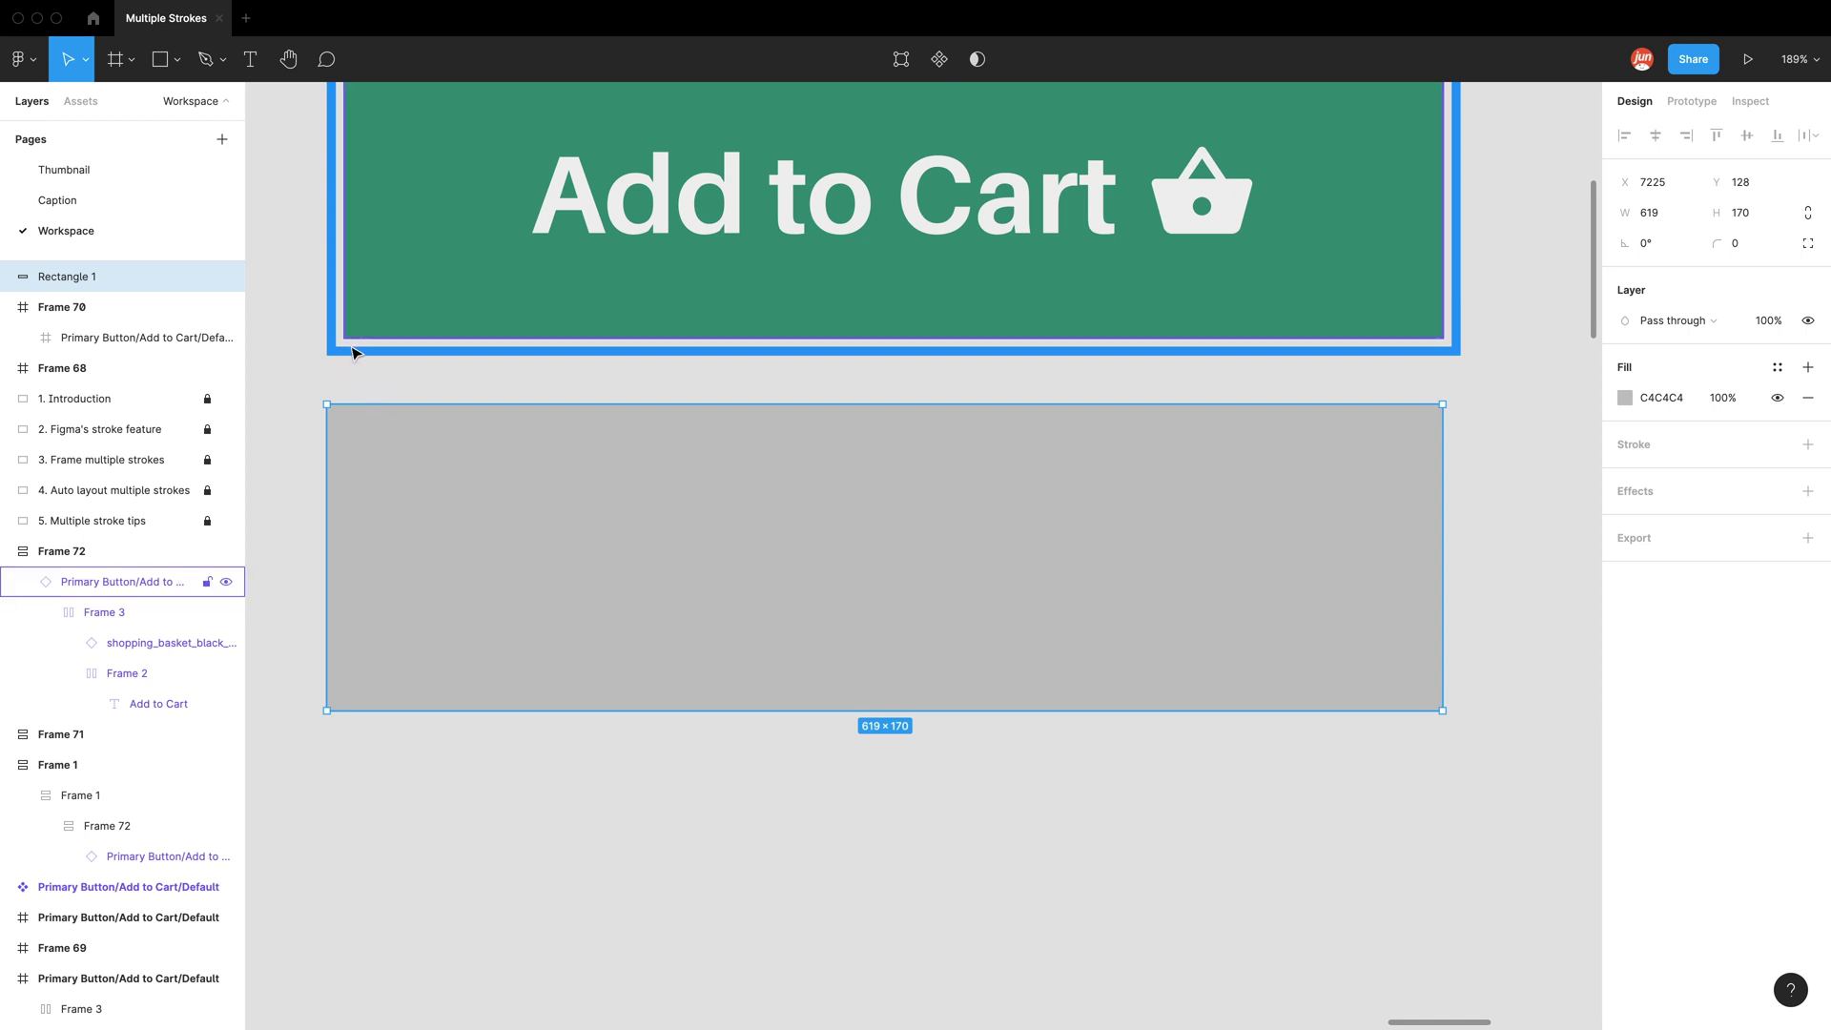
Move the grey rectangle to X 7235 and about Y 106, aligning its left edge with the inner green button
scroll(363, 347, "up", 2)
scroll(362, 347, "left", 1)
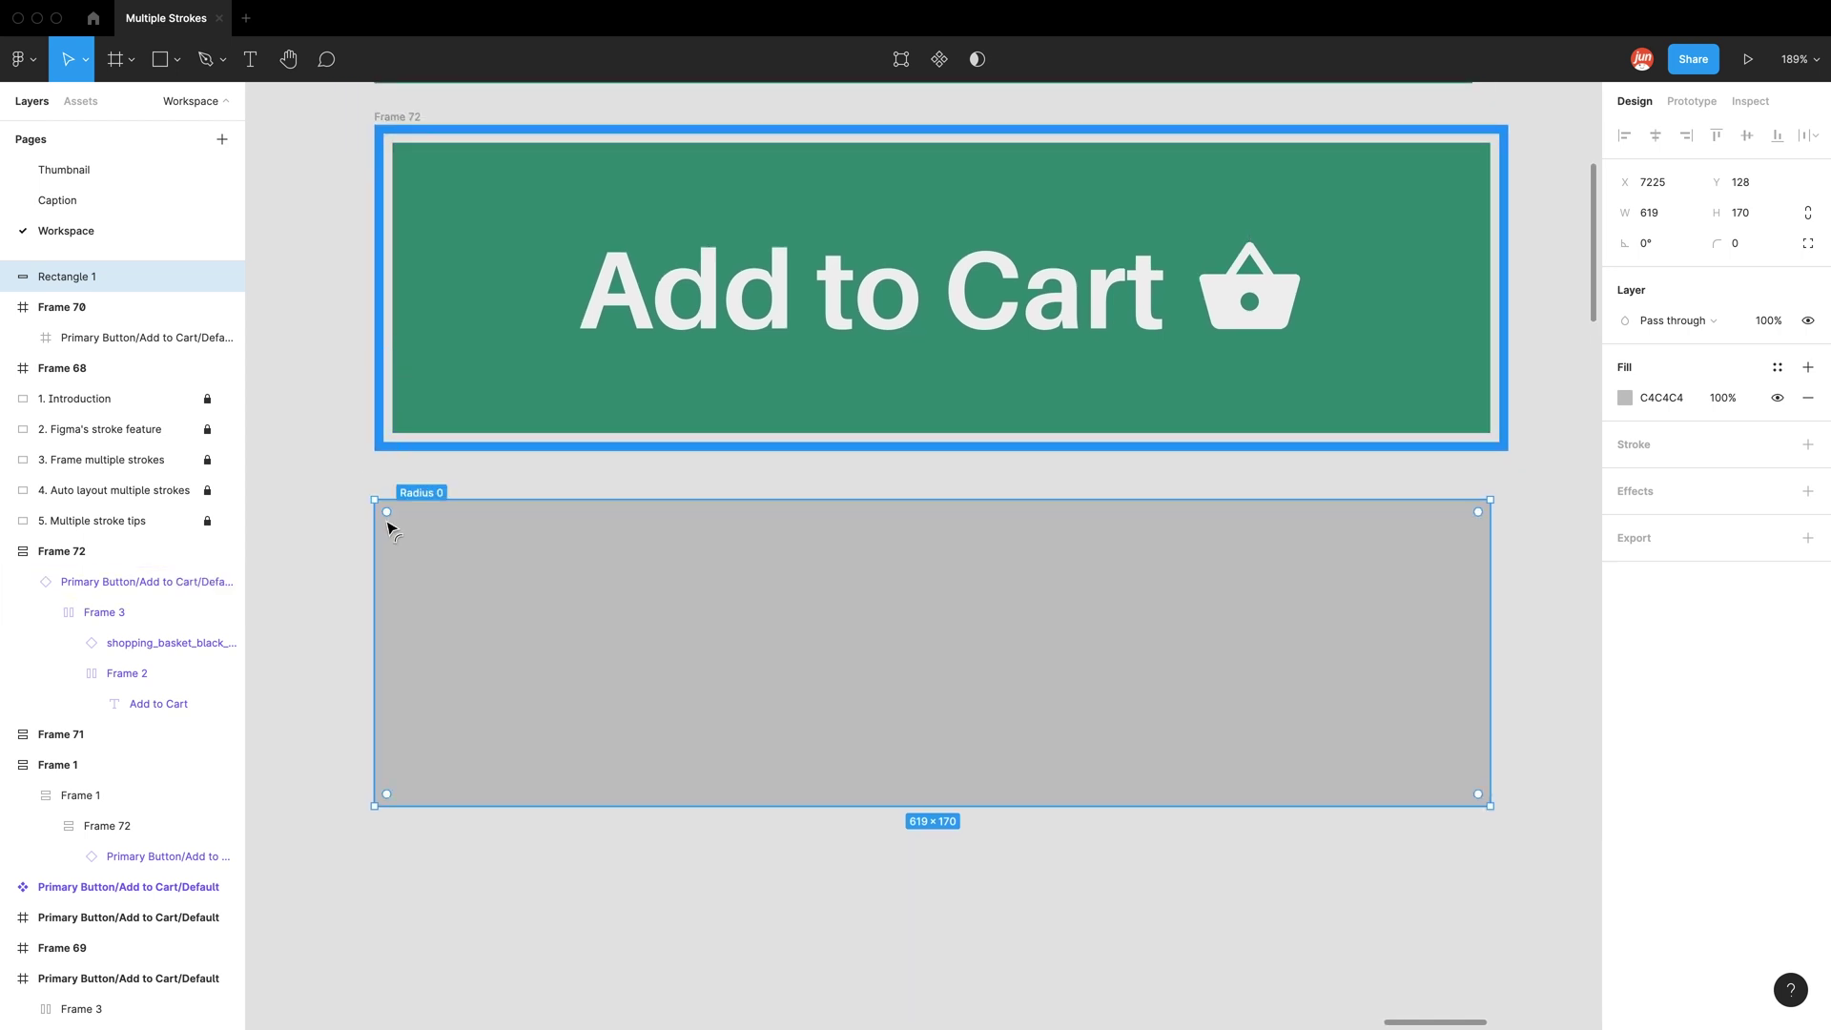
left_click_drag(413, 552, 428, 525)
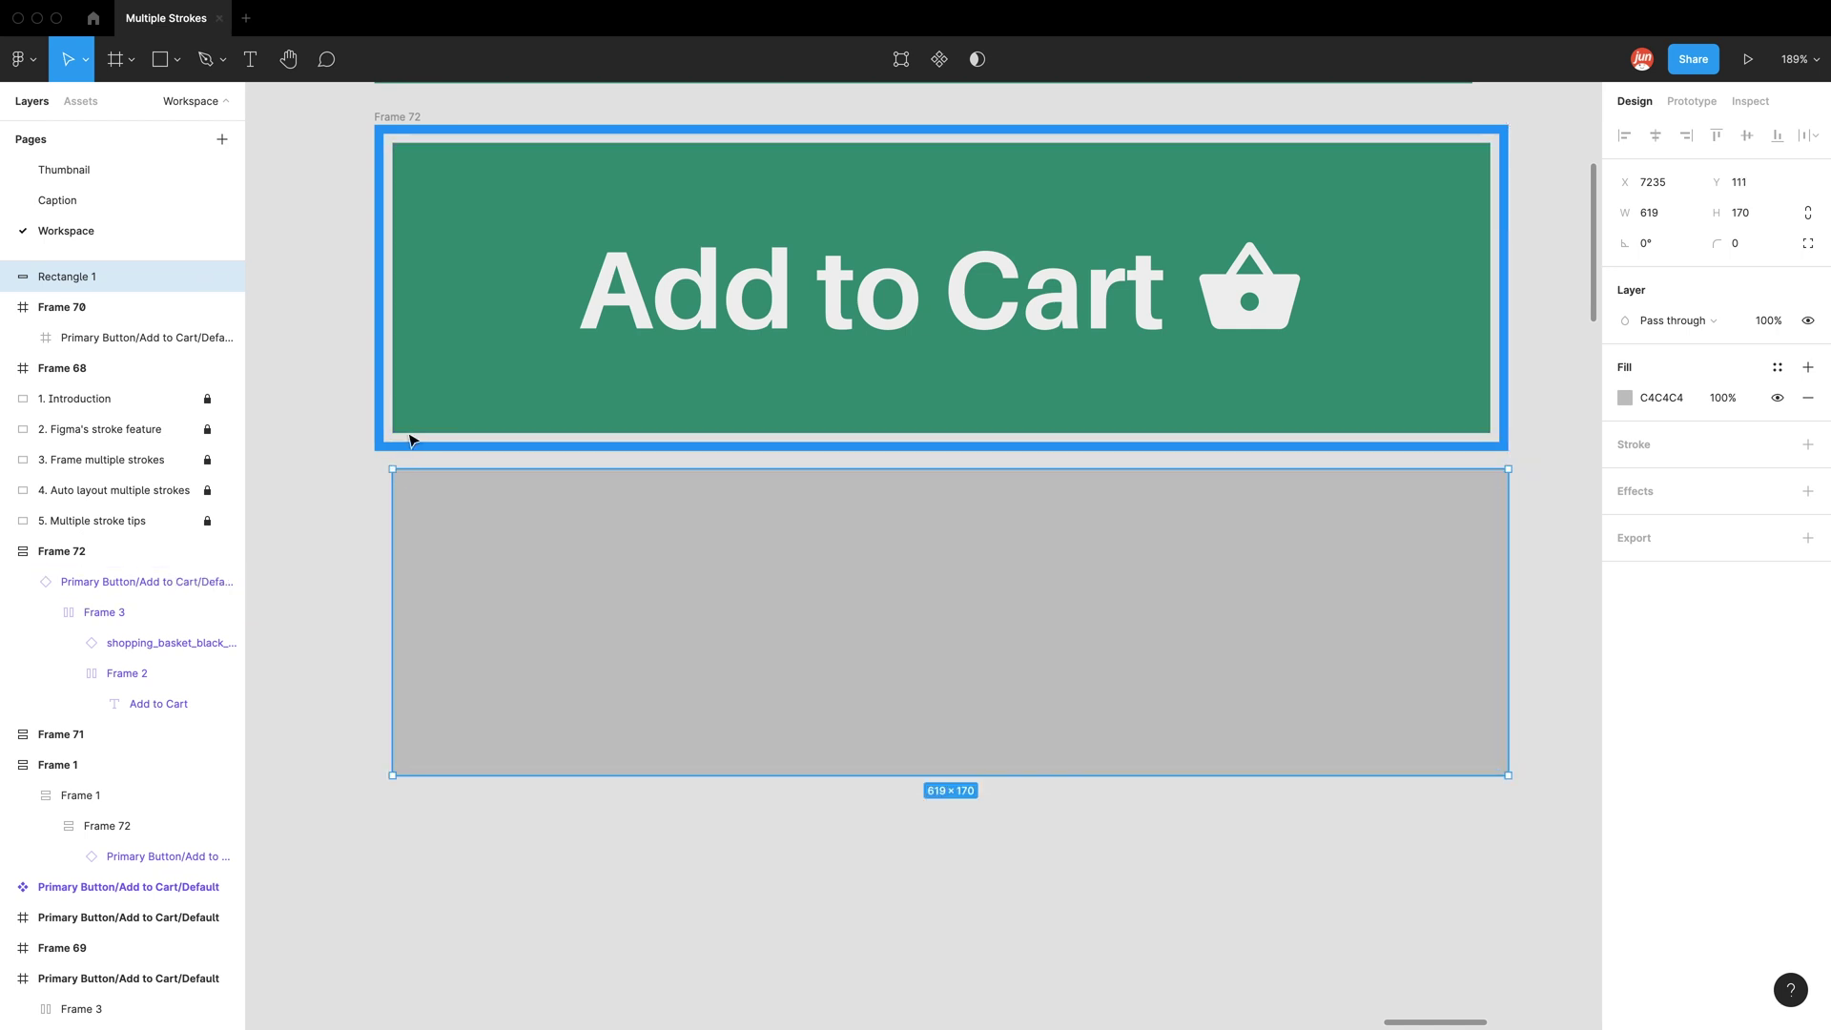
scroll(382, 453, "up", 3)
scroll(362, 442, "up", 10)
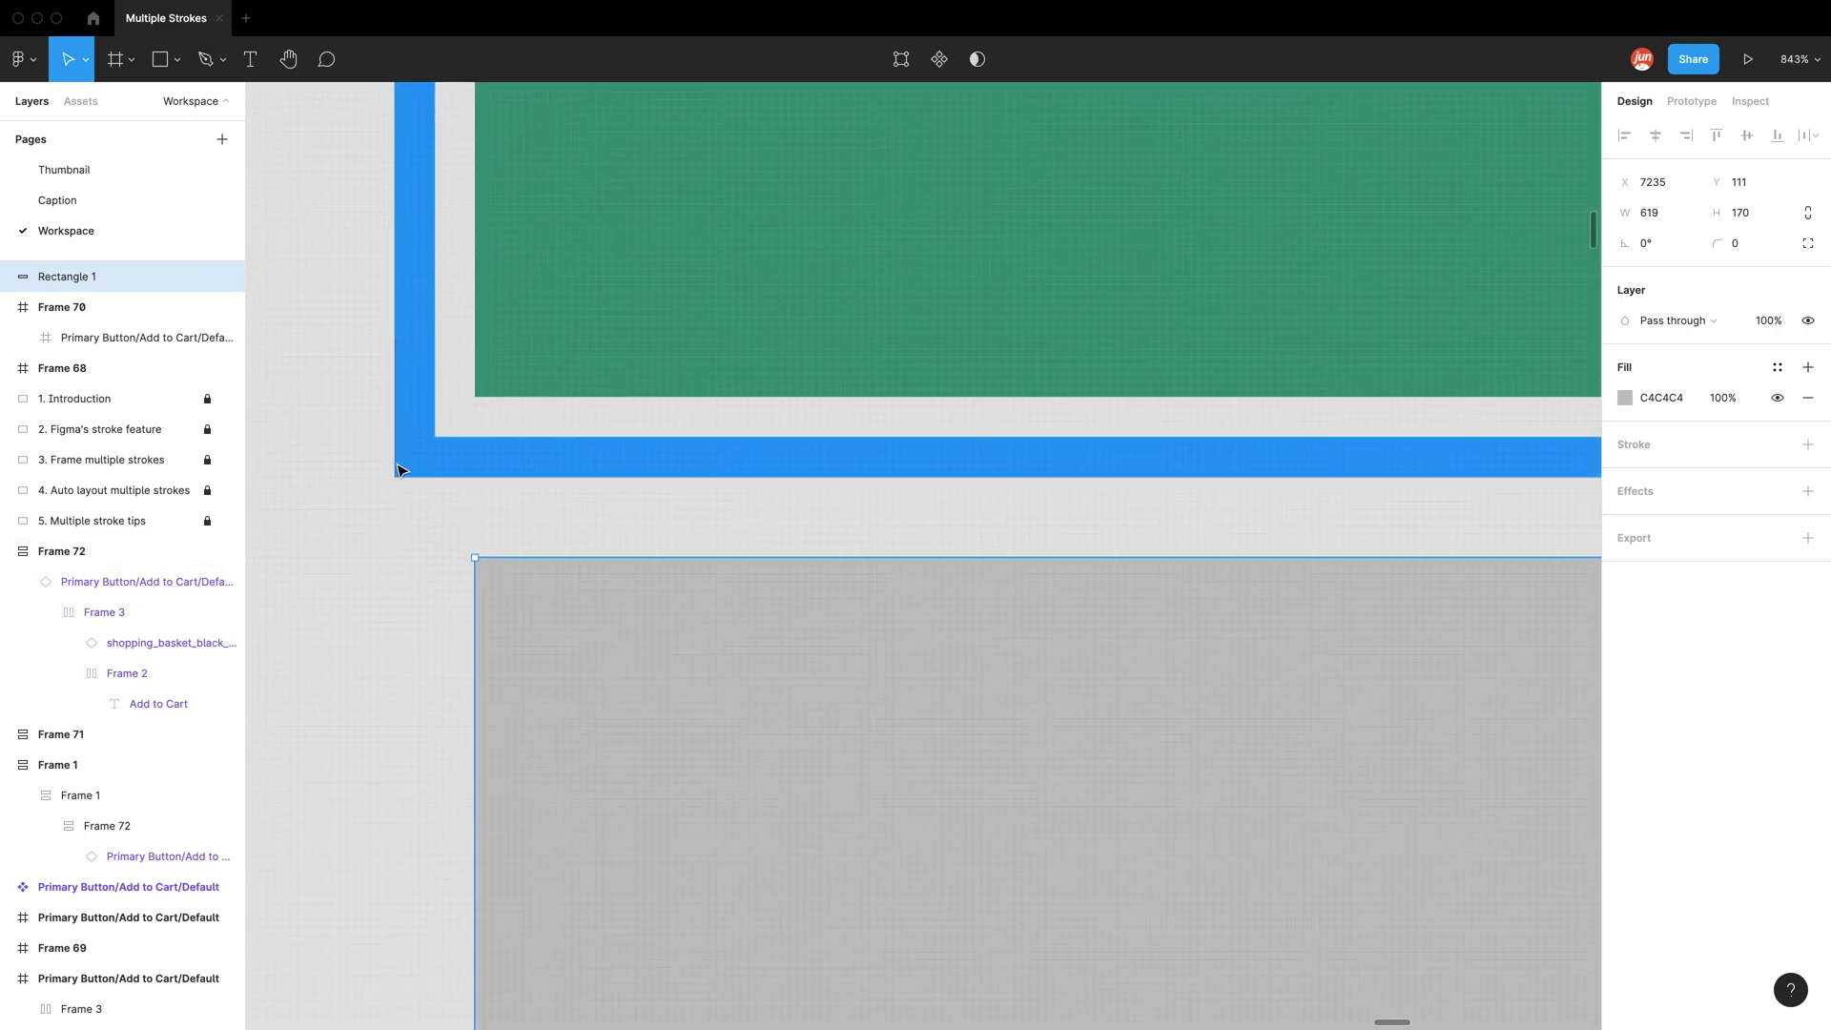
mouse_move(531, 633)
left_mouse_down()
mouse_move(568, 613)
mouse_move(569, 441)
mouse_move(568, 601)
left_mouse_up()
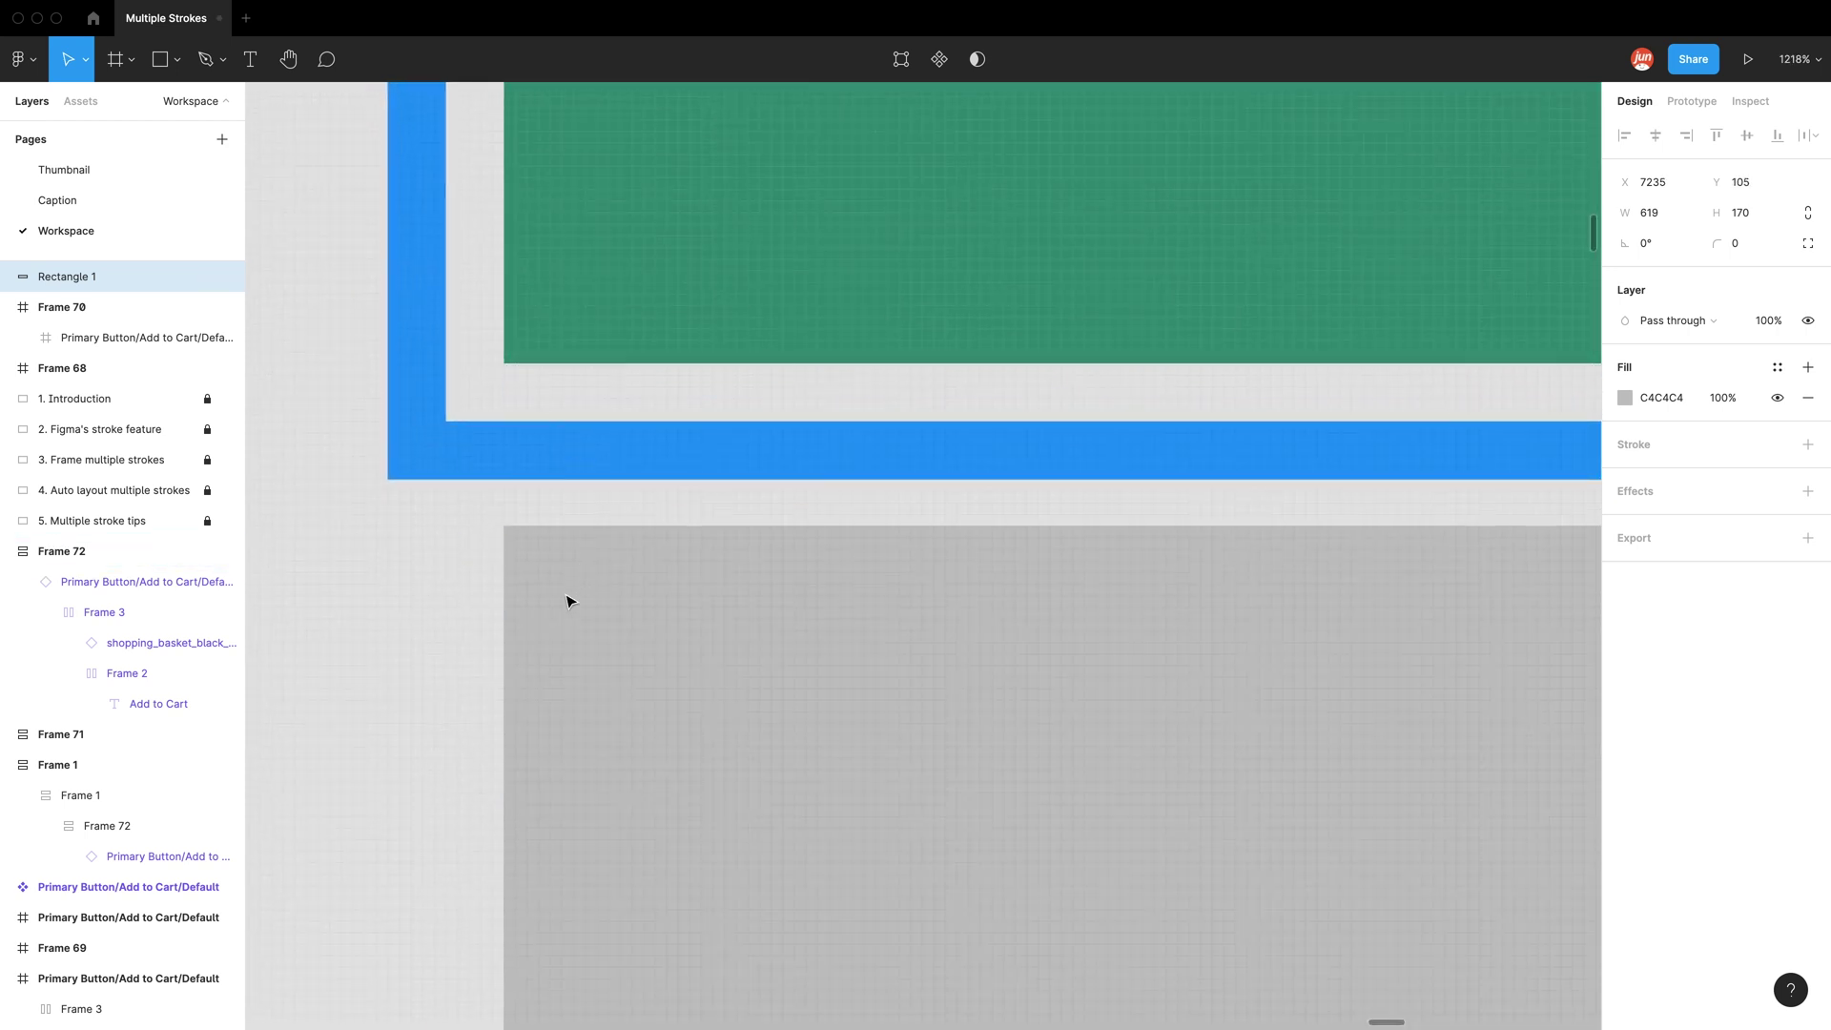
Move the grey rectangle farther below the blue-stroked frame, to about Y 139, keeping it at X 7235
scroll(410, 529, "down", 10)
scroll(416, 525, "down", 5)
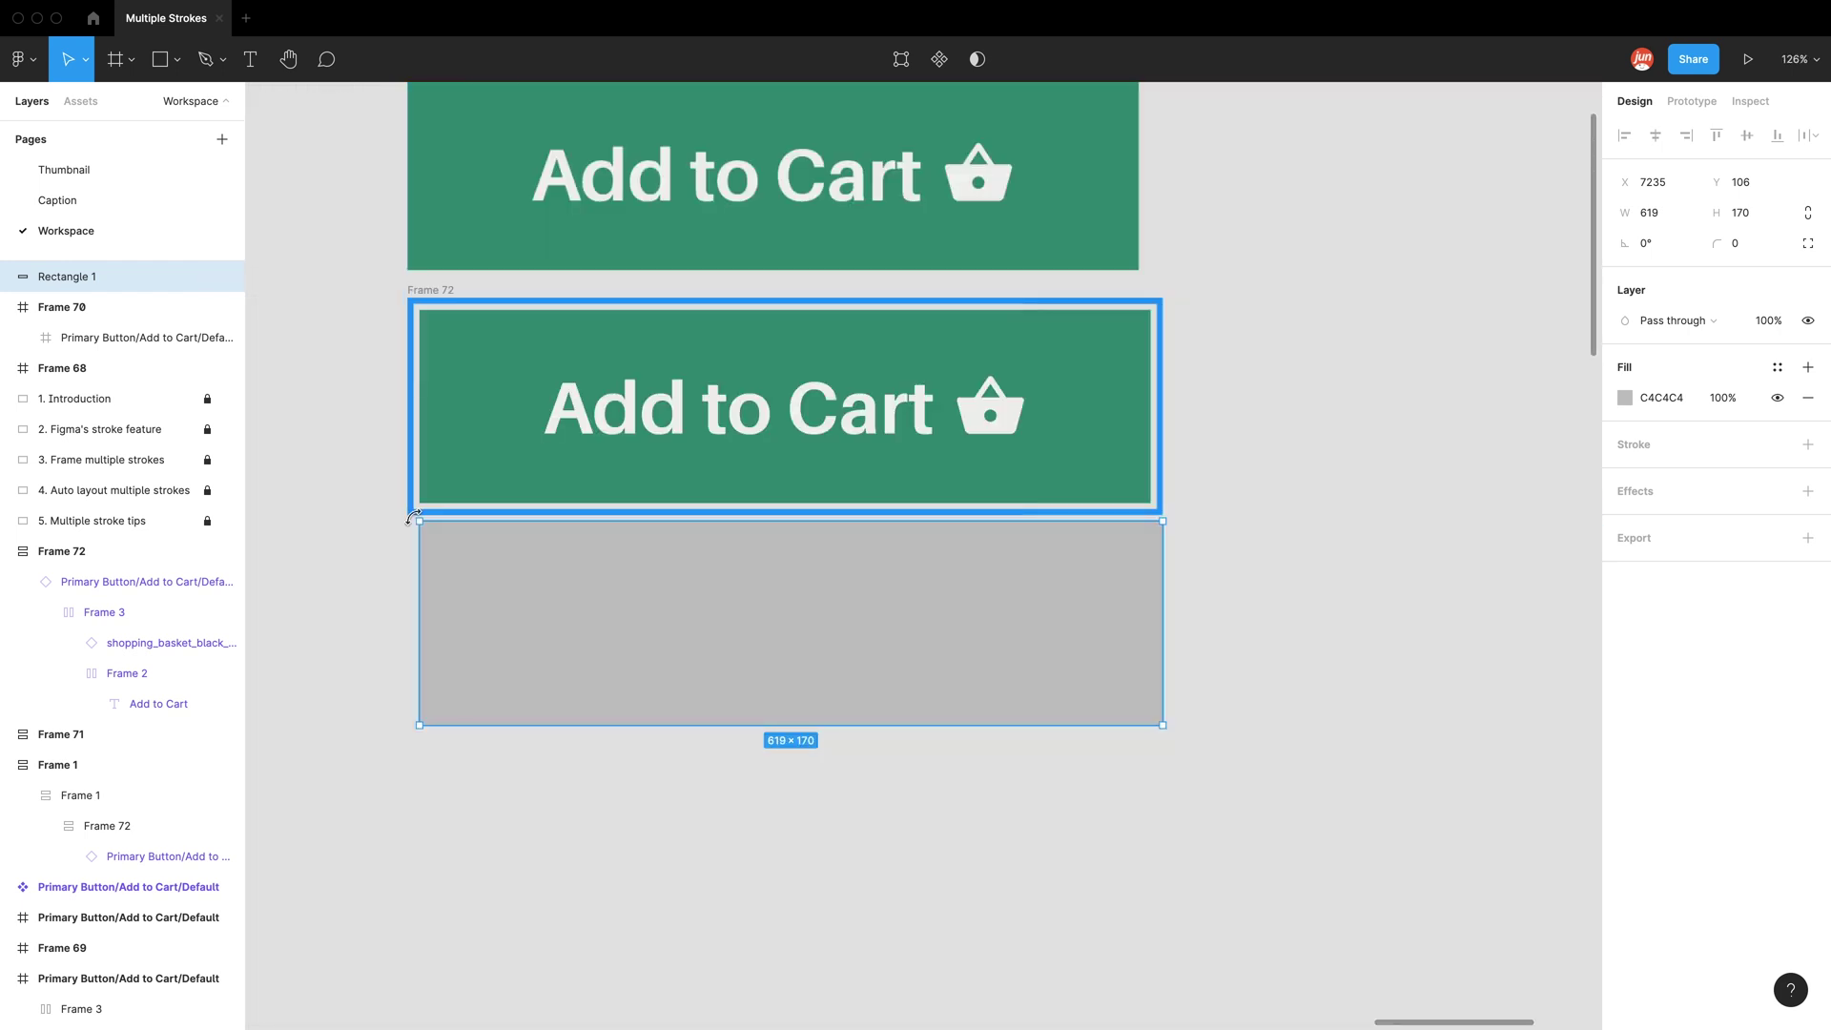
left_click_drag(467, 572, 461, 601)
scroll(432, 496, "up", 5)
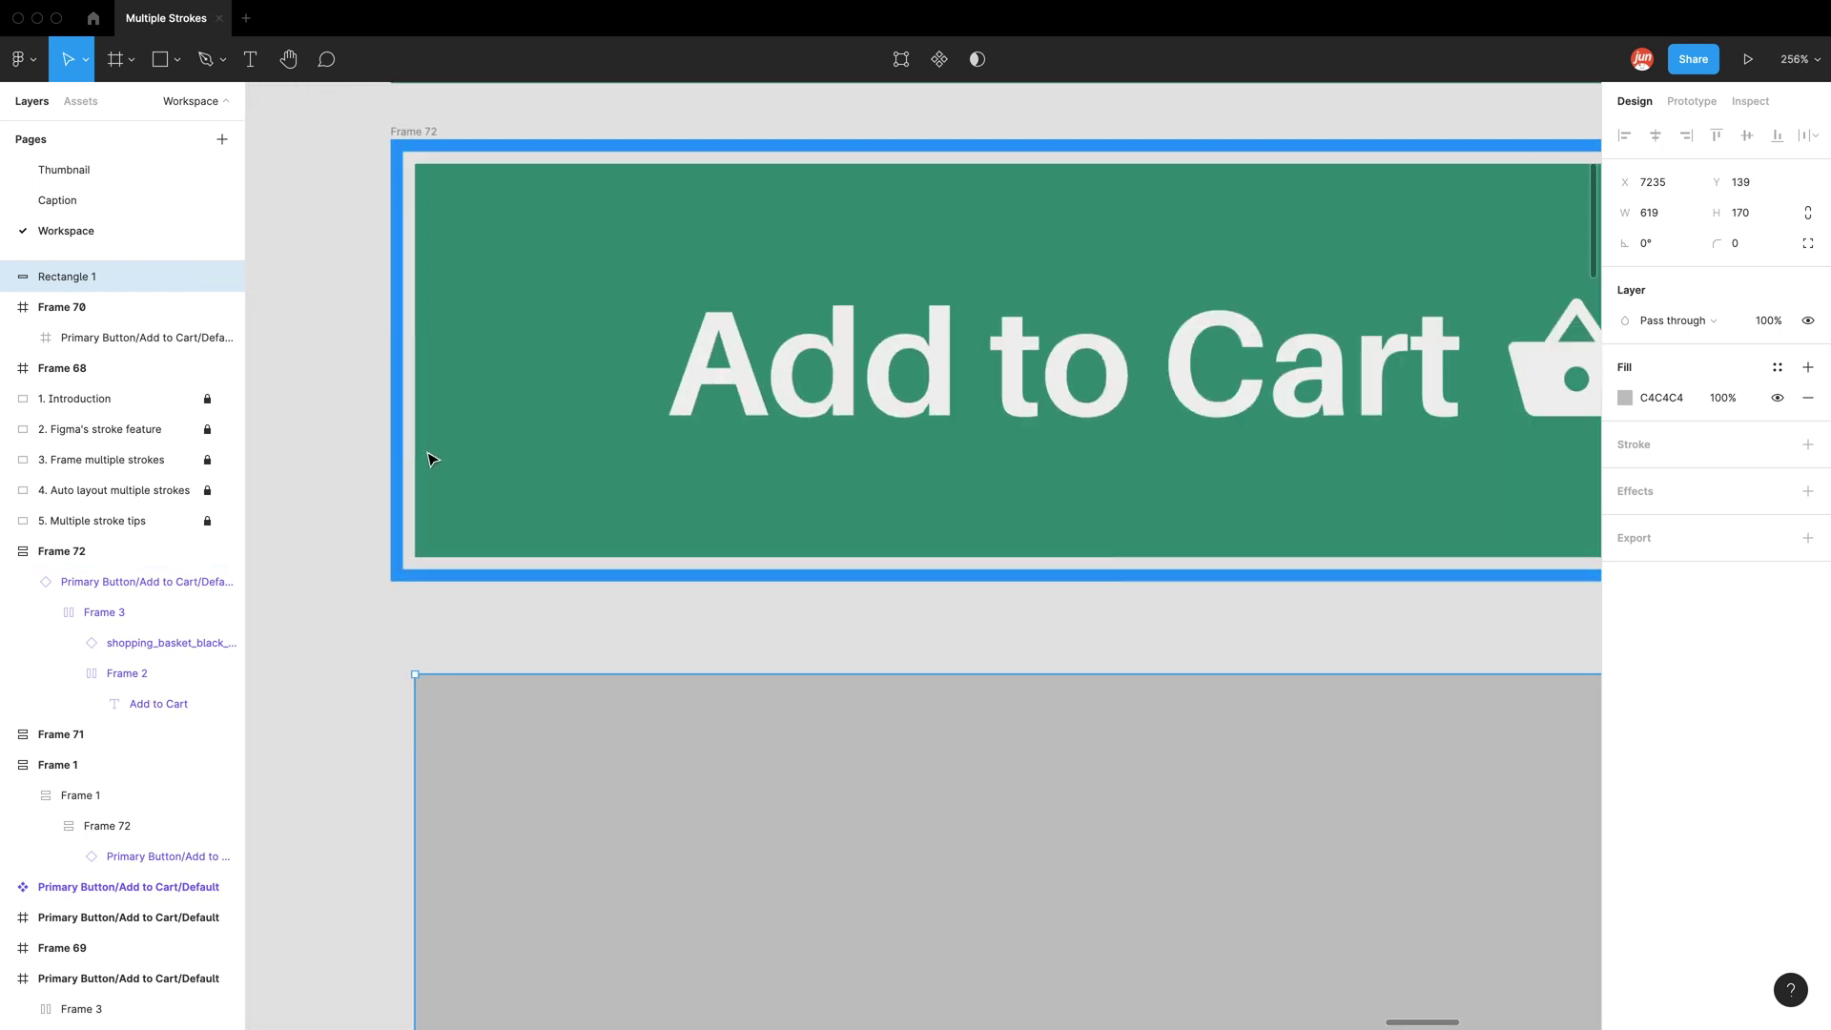
scroll(381, 456, "down", 3)
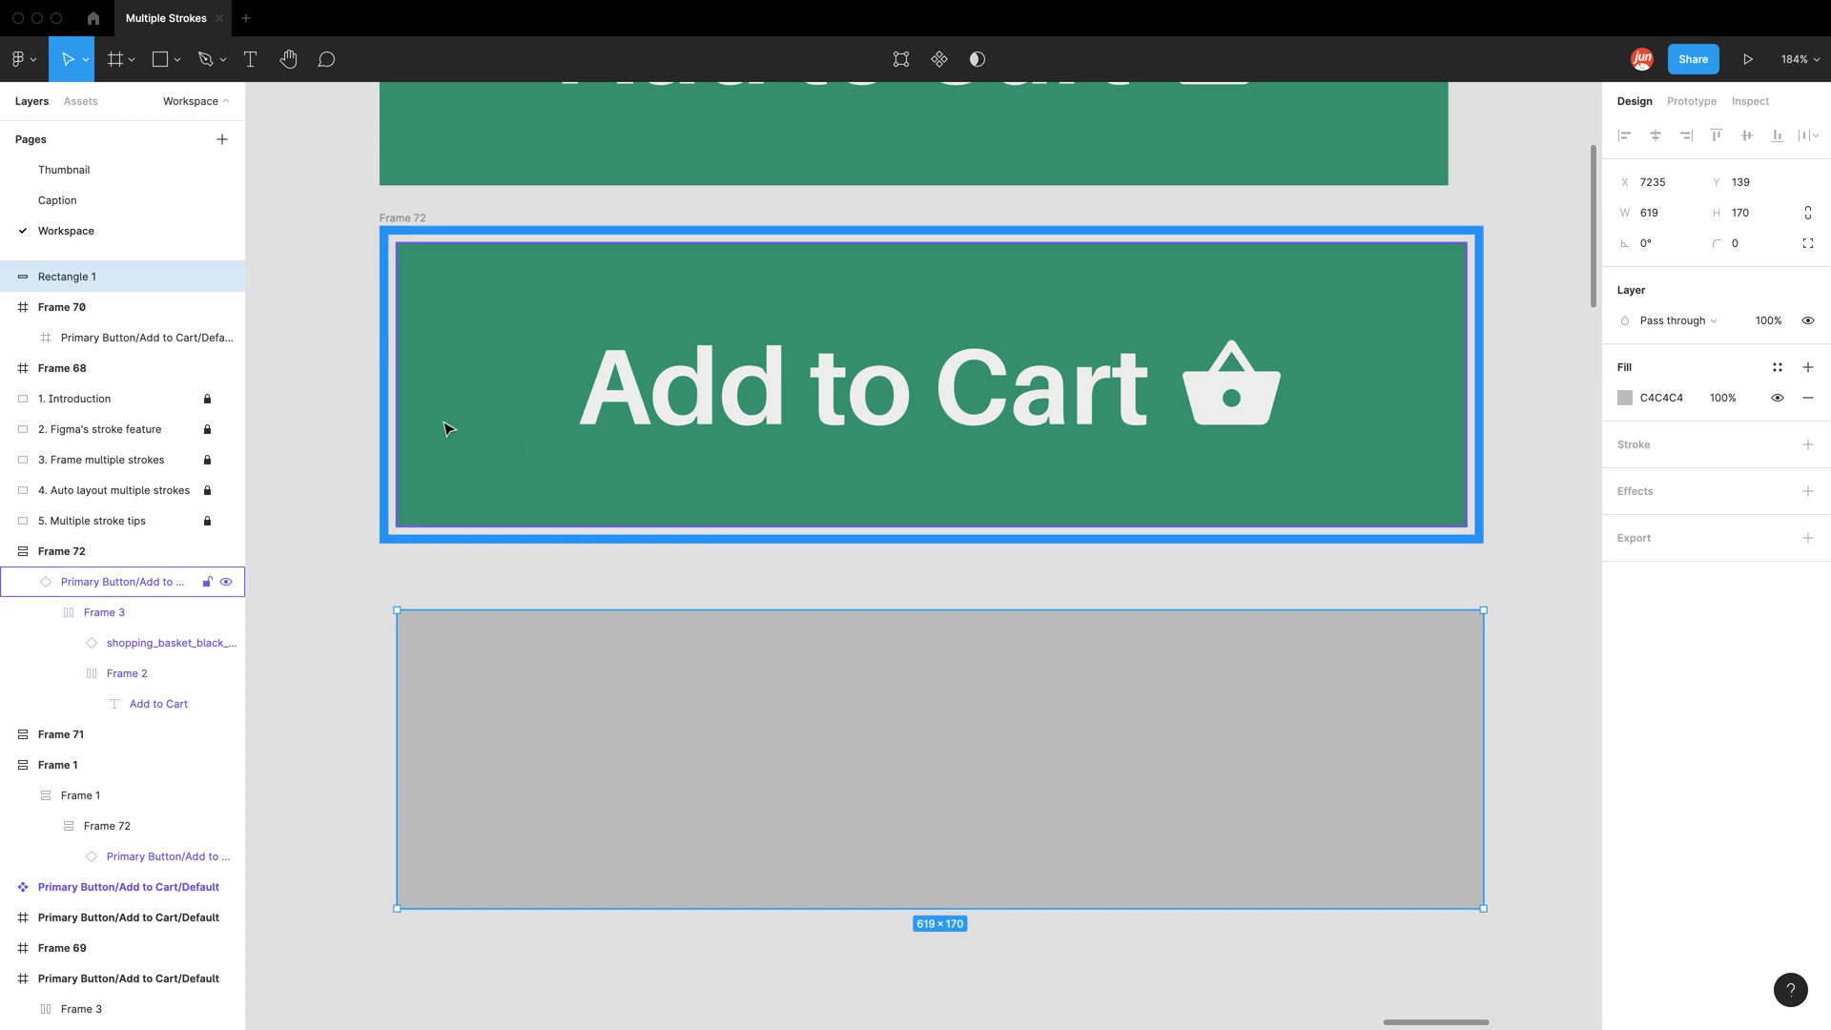
scroll(410, 238, "up", 2)
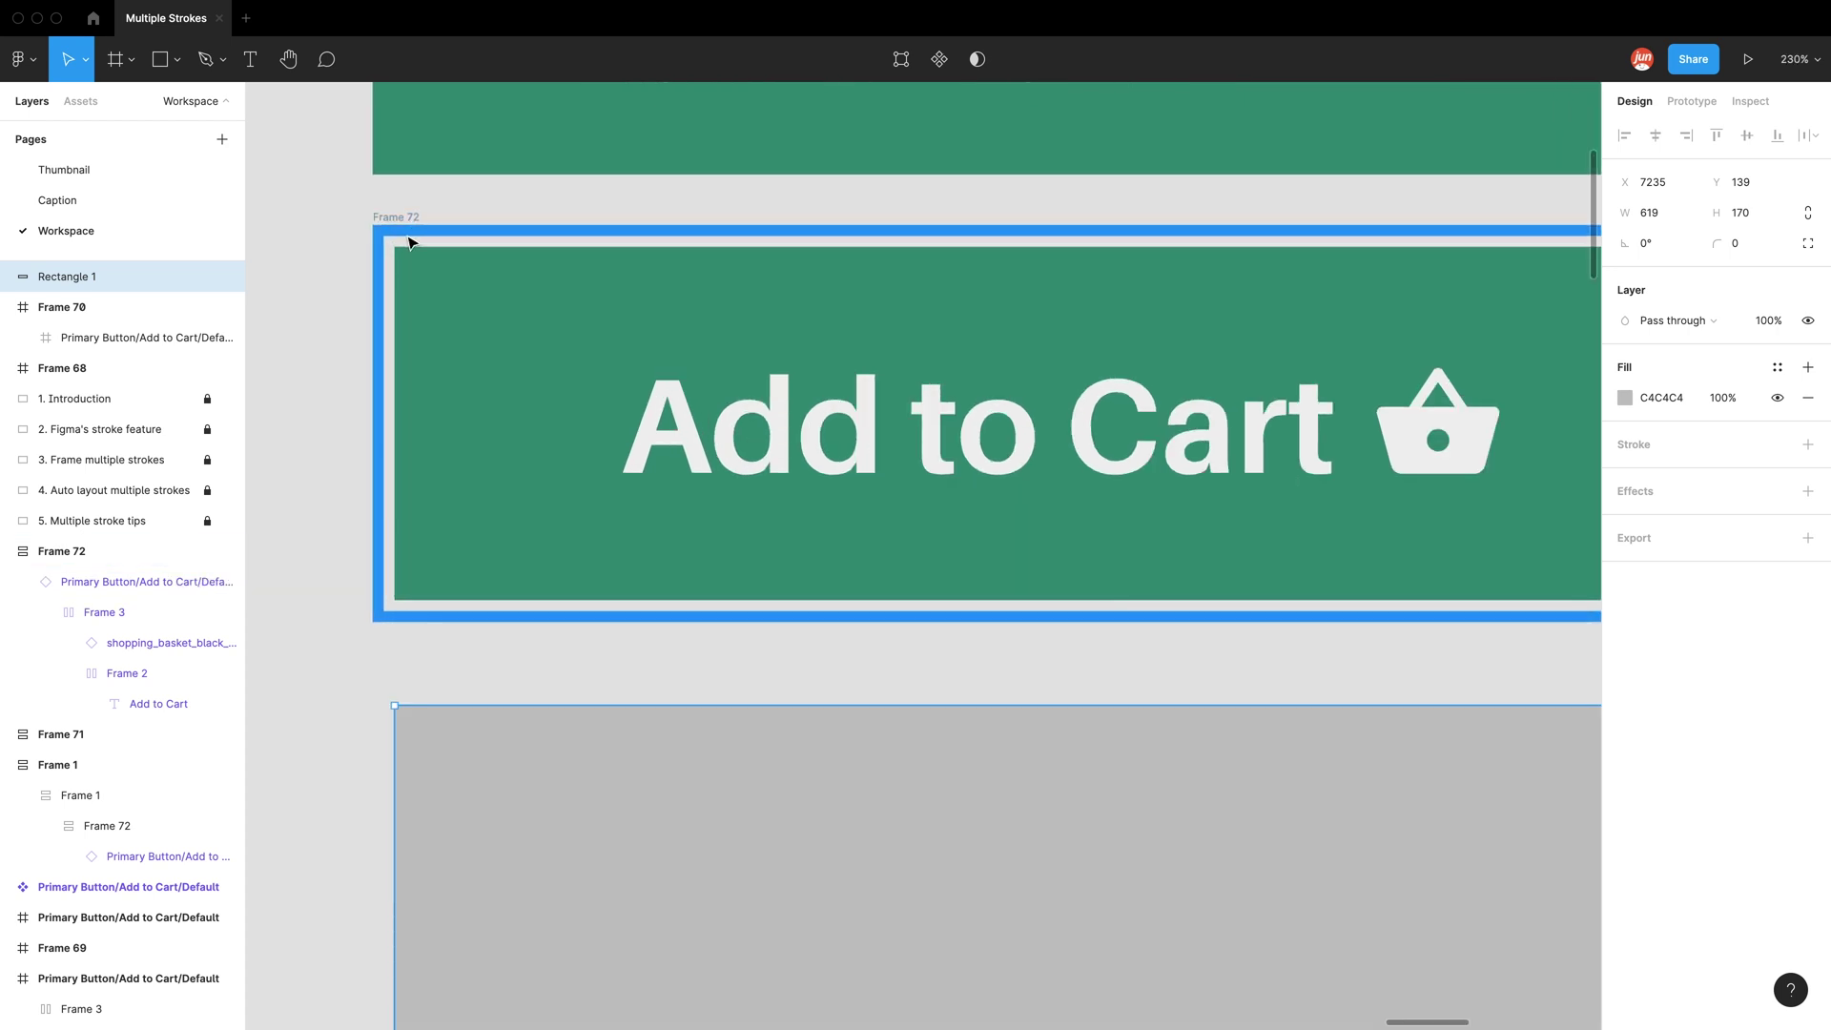
Check the horizontal resizing options of the blue-stroked Add to Cart auto layout frame
scroll(401, 229, "up", 3)
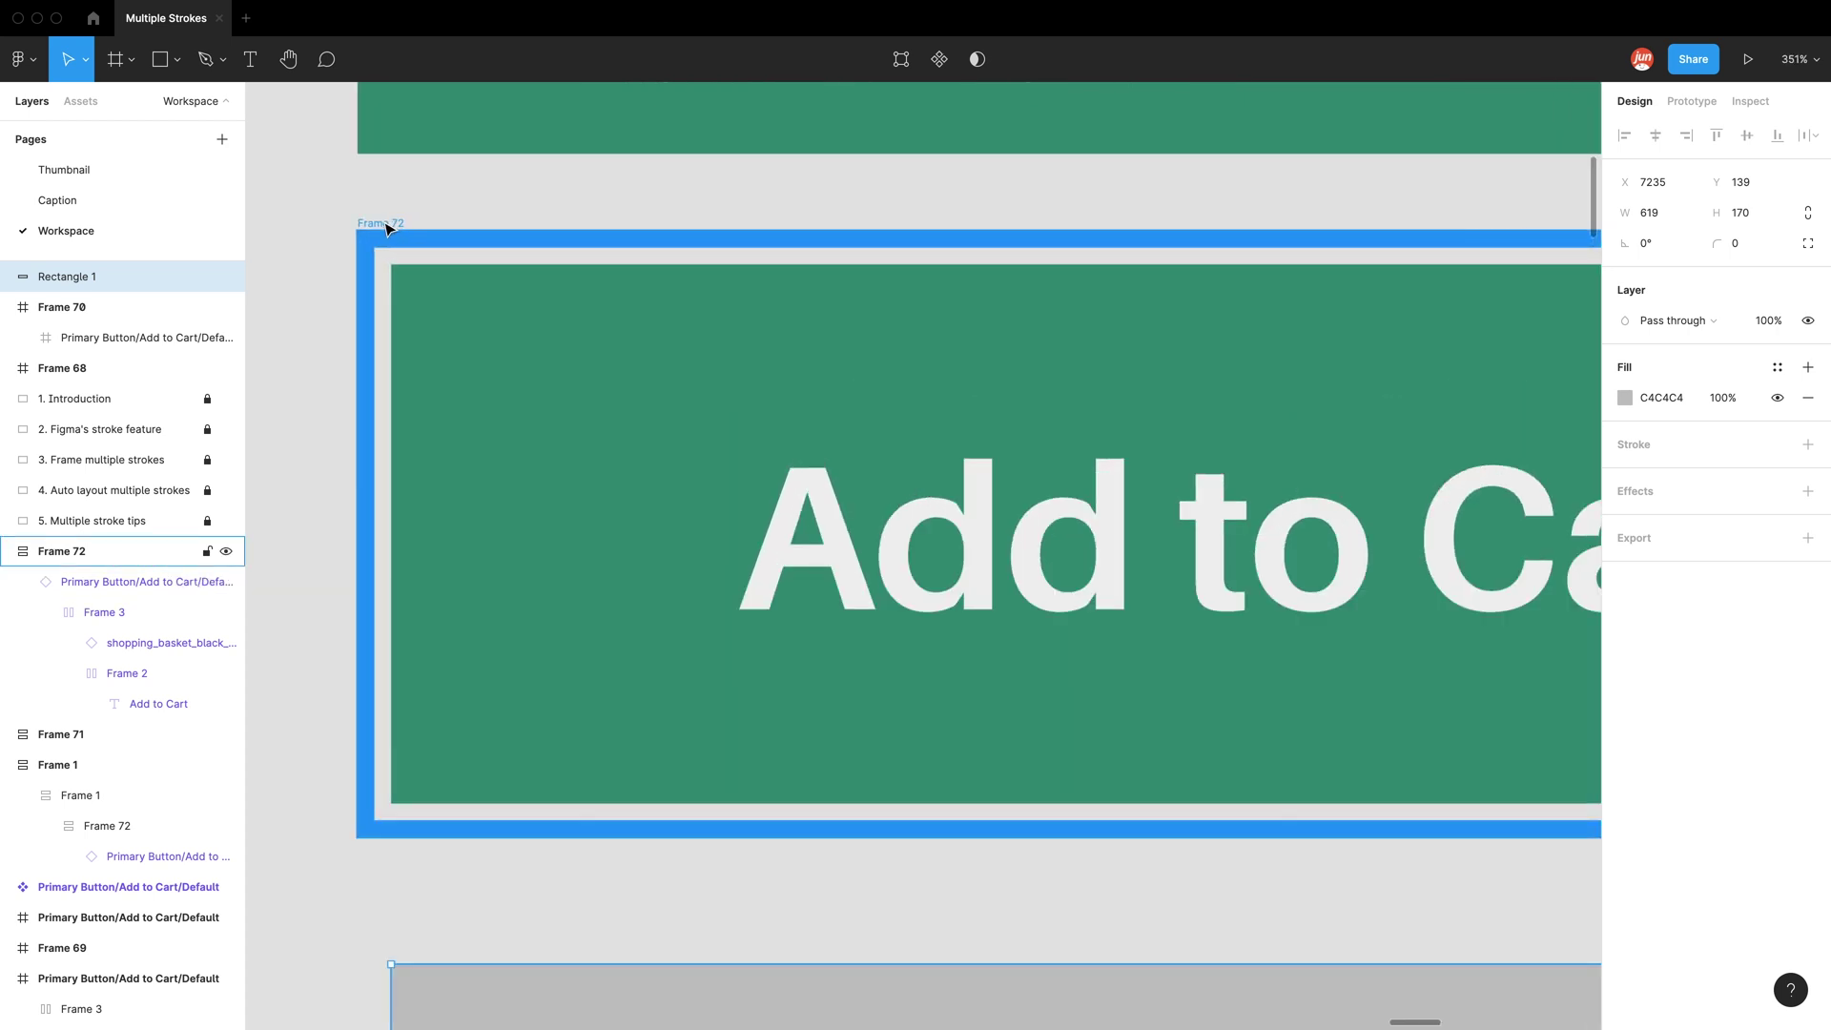
left_click(386, 225)
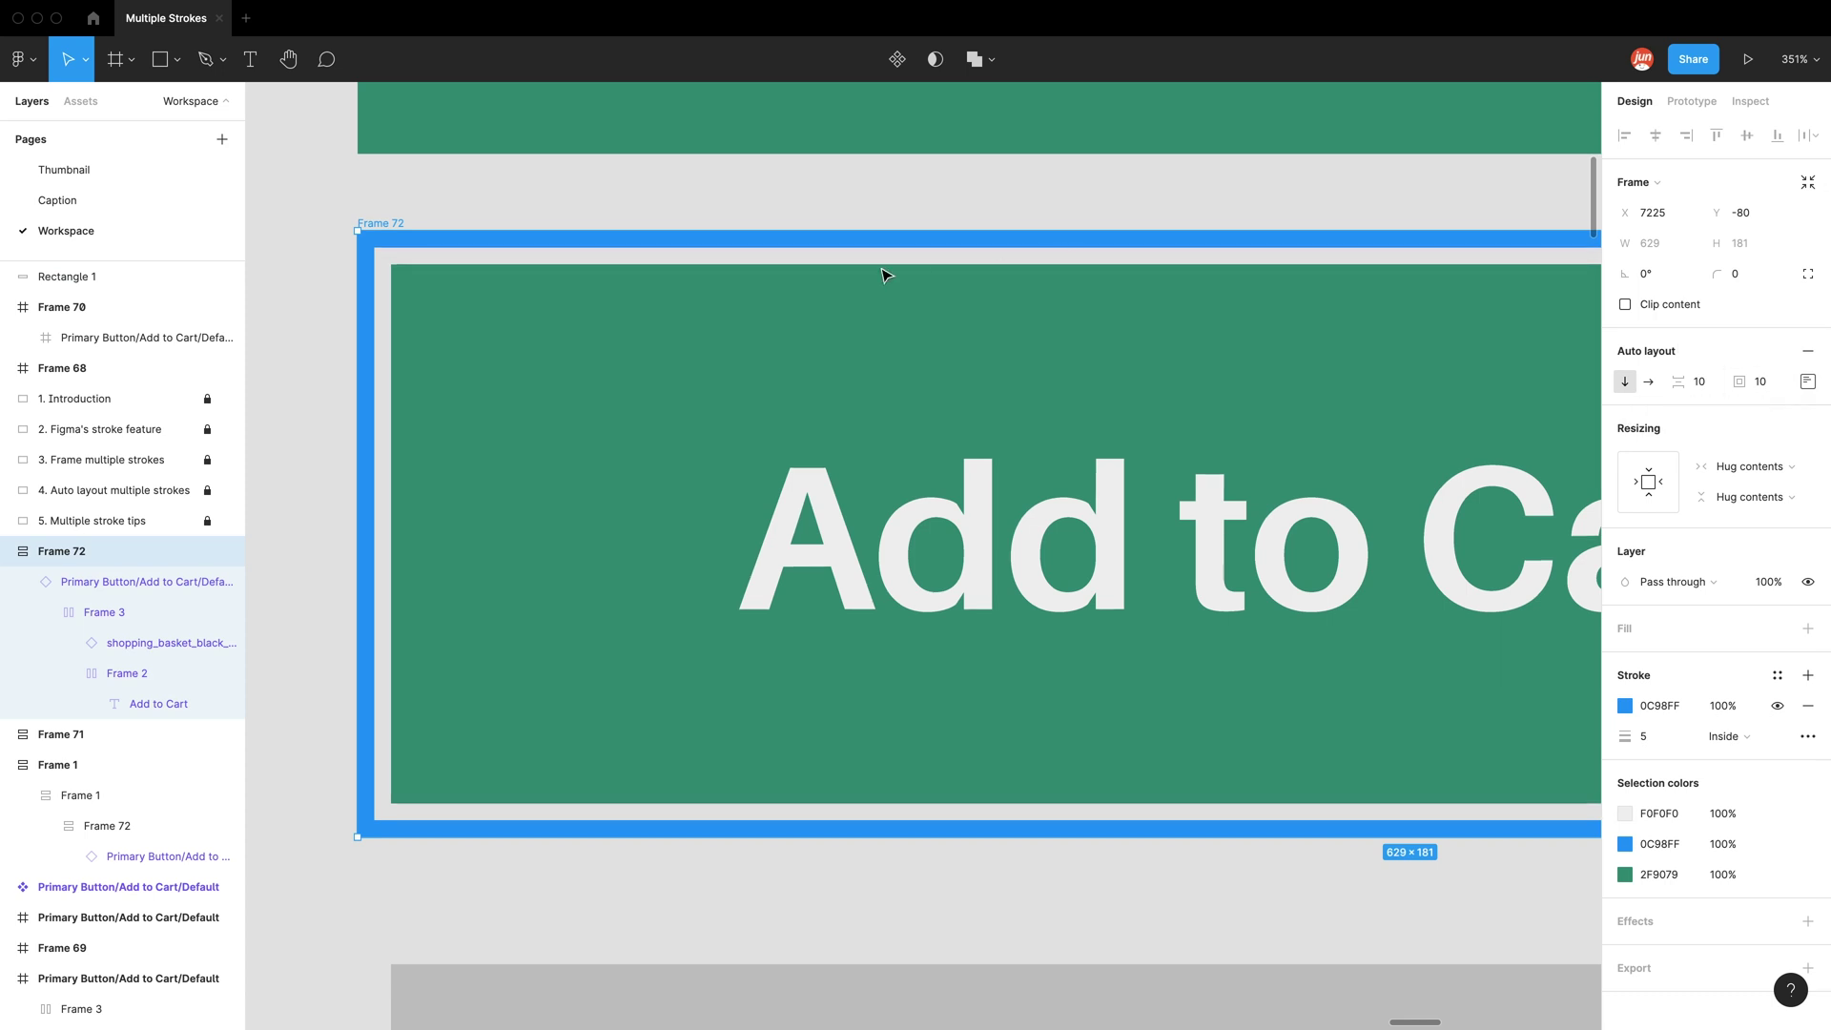
left_click(1797, 467)
left_click(1800, 473)
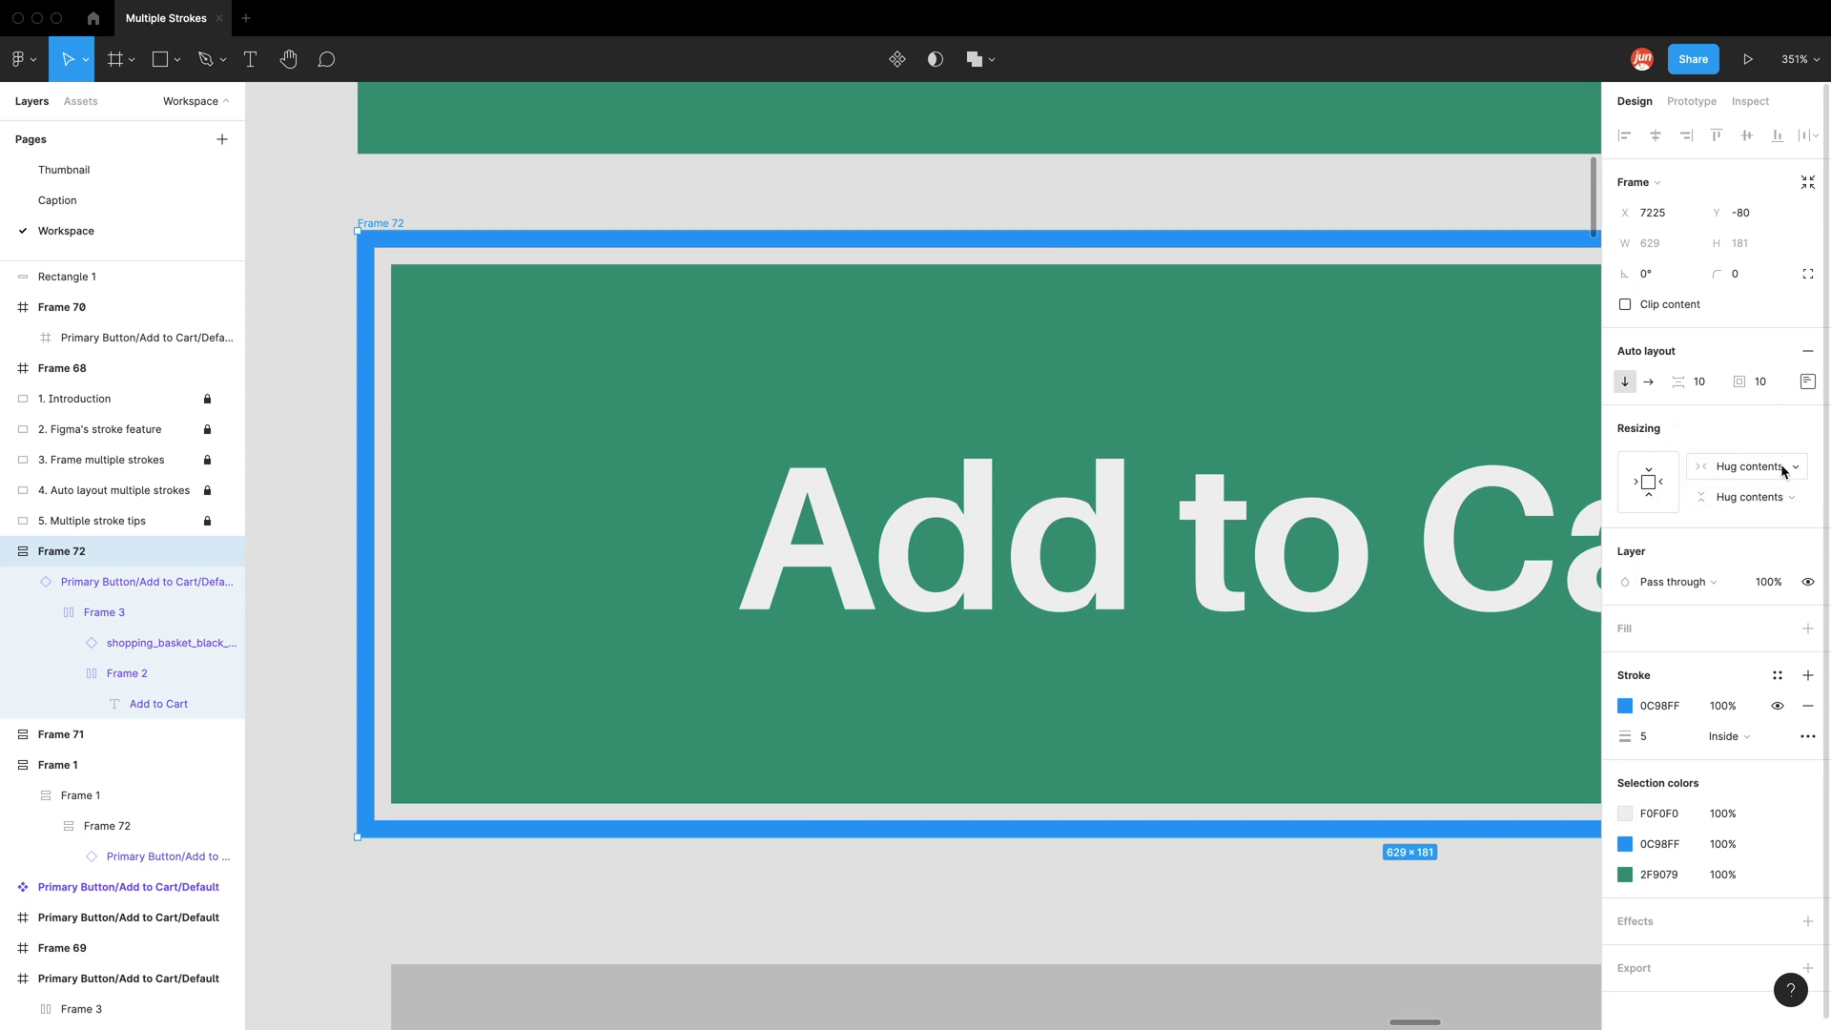
left_click(424, 210)
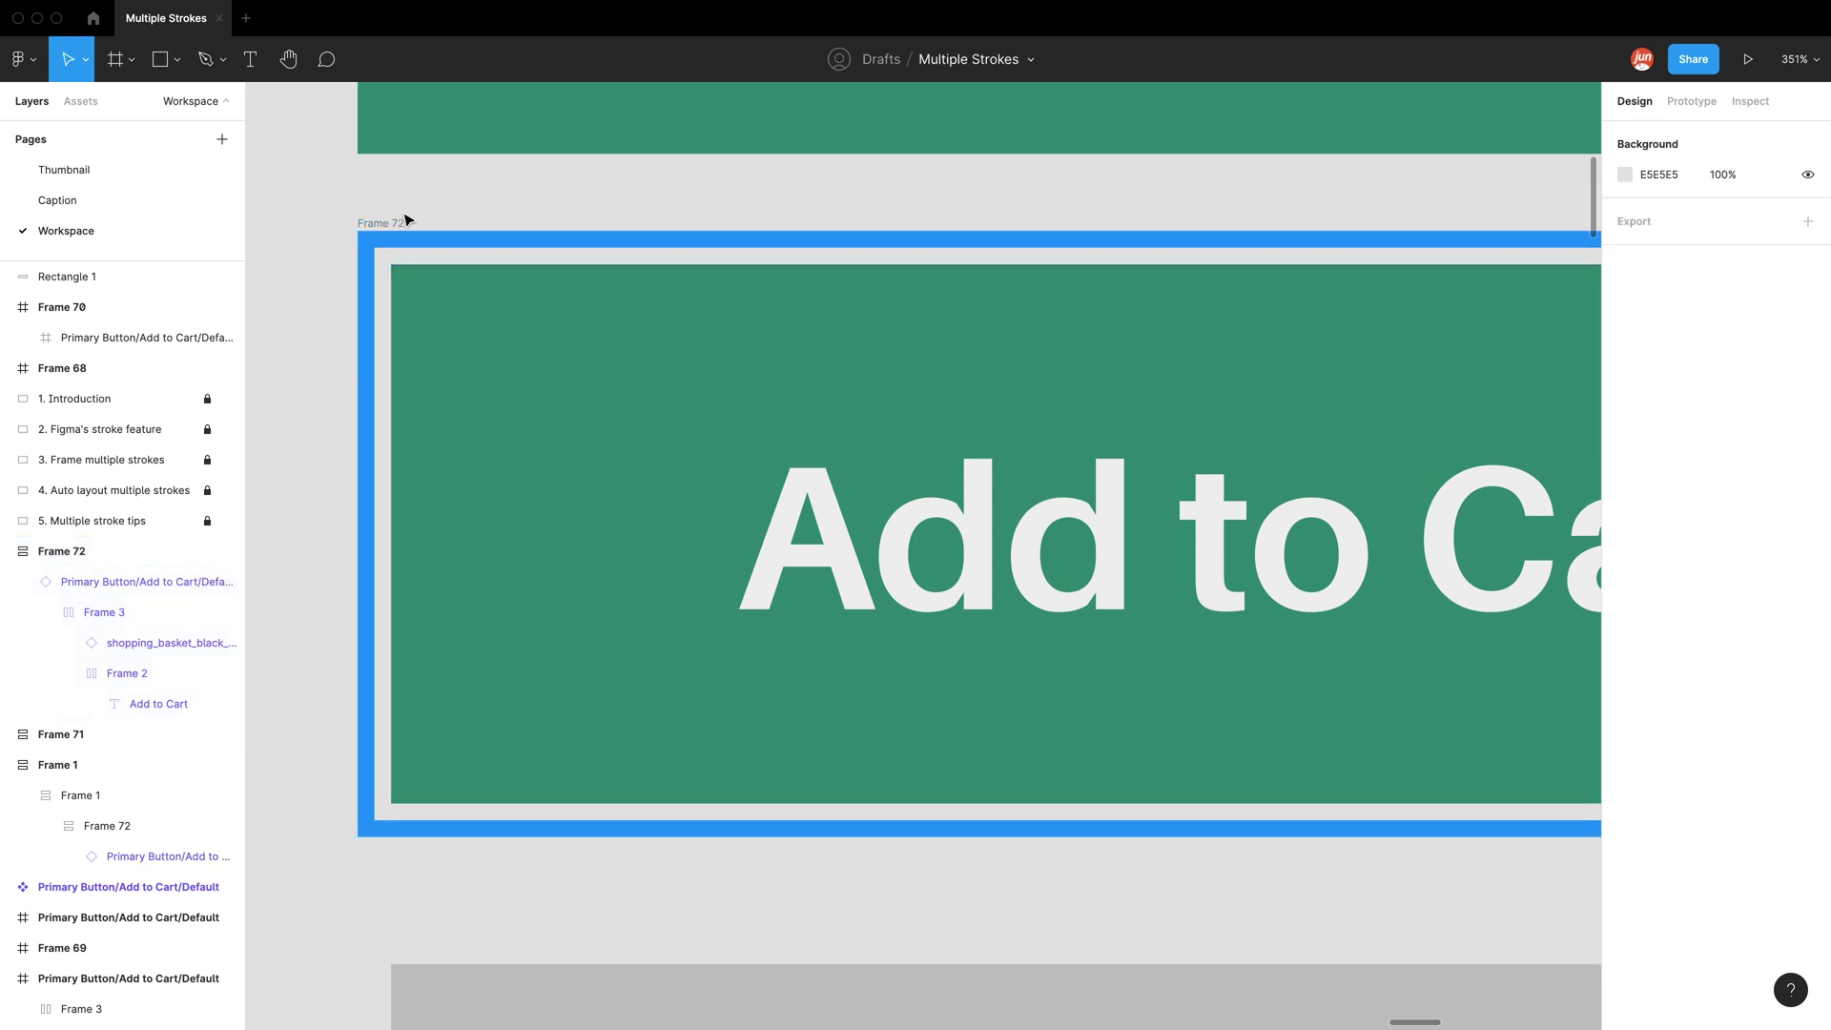
Wrap the blue-stroked Add to Cart auto layout frame in a new plain frame
left_click(388, 227)
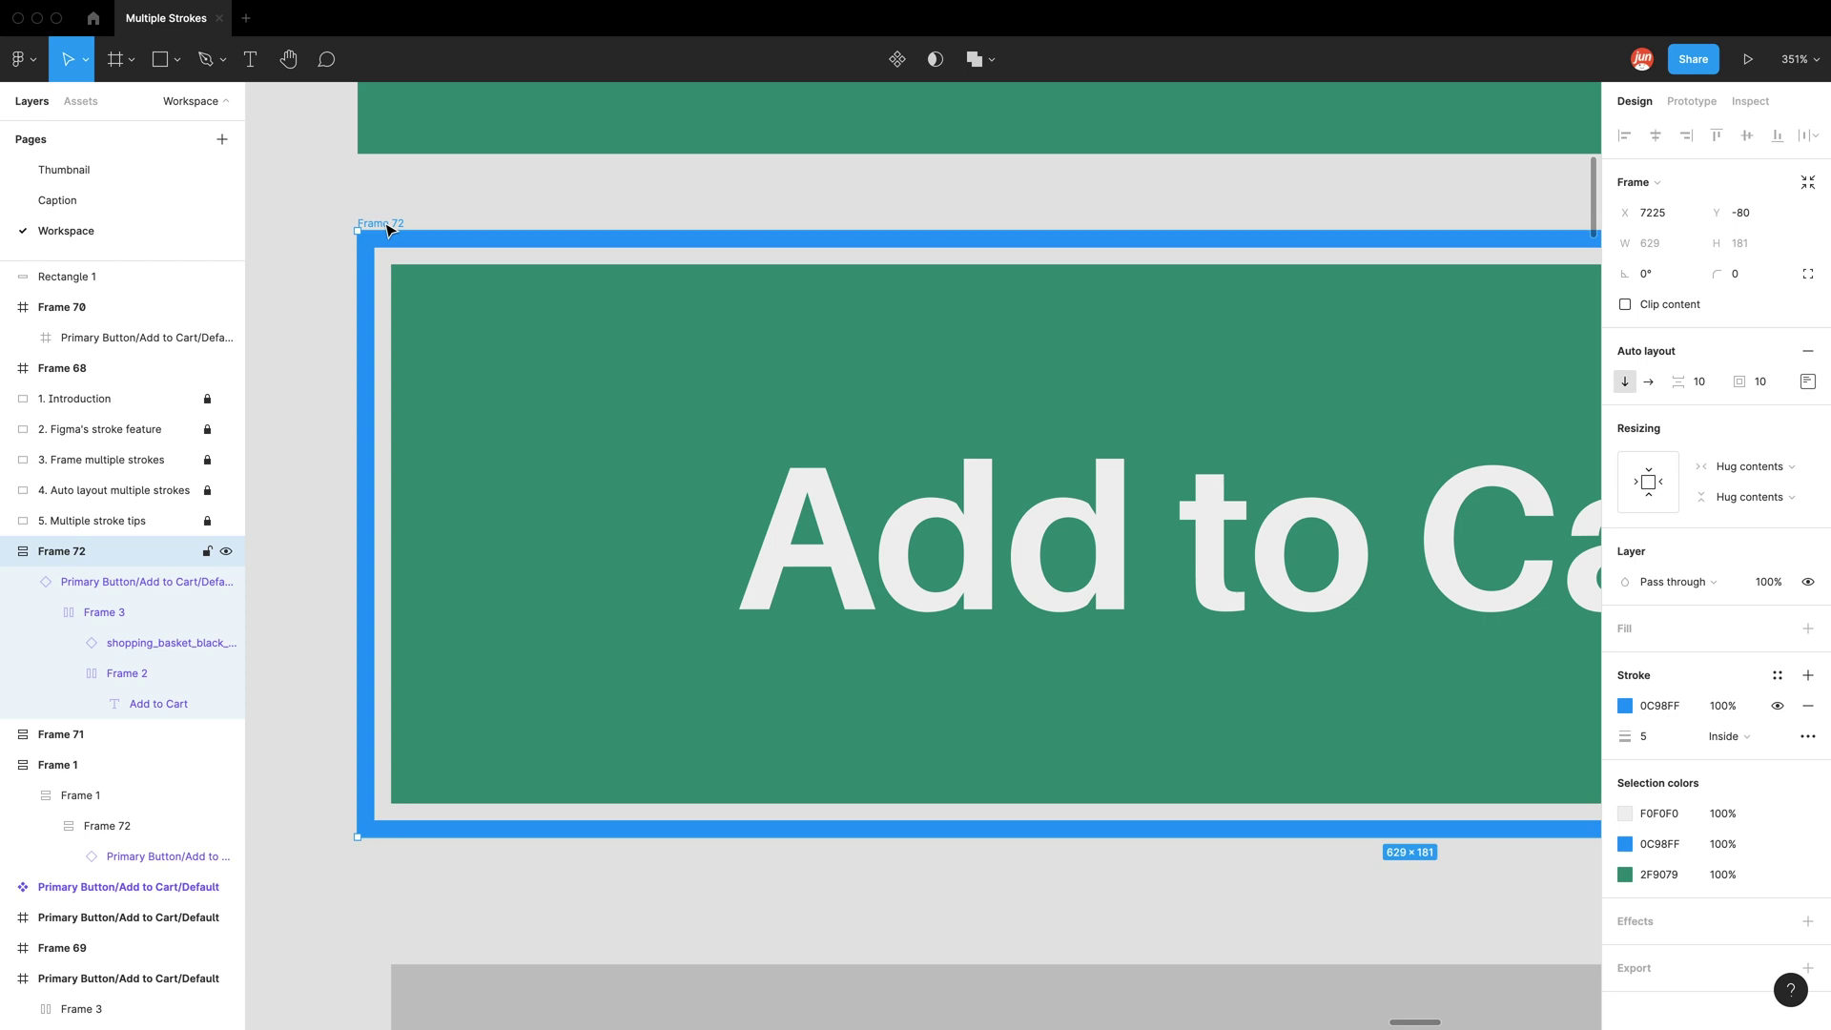
right_click(388, 229)
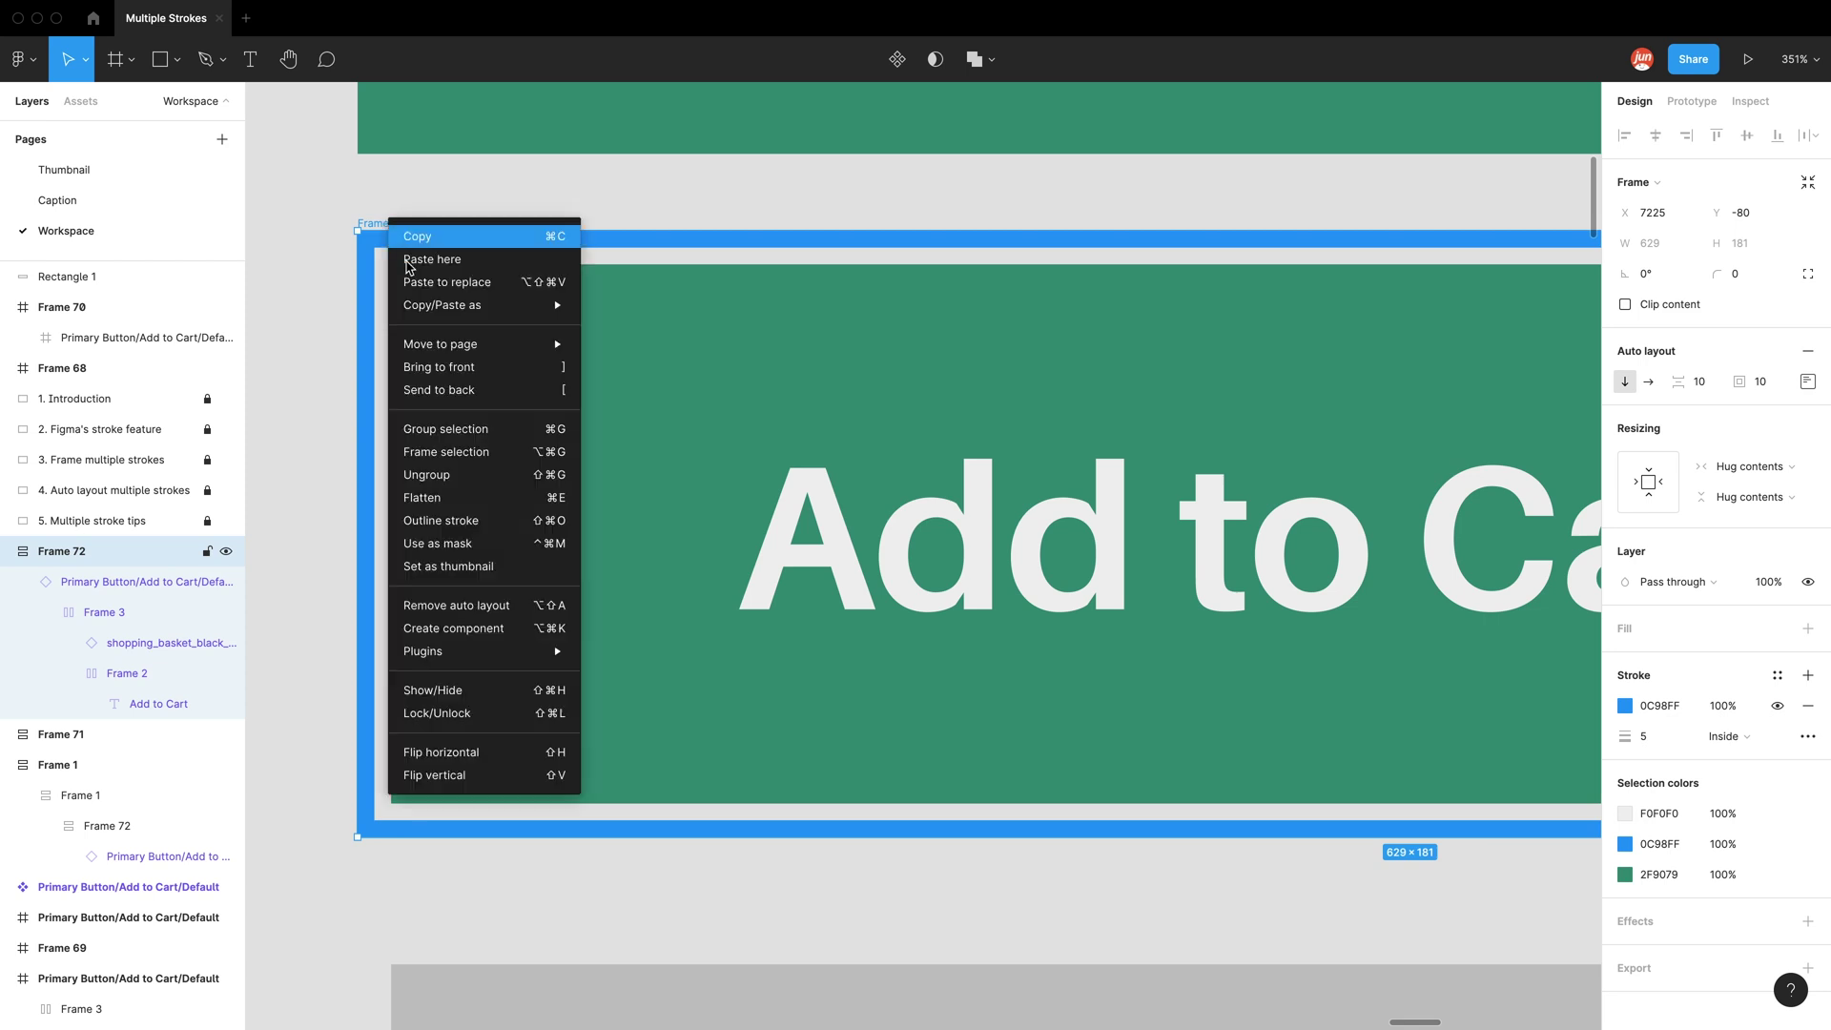
left_click(509, 452)
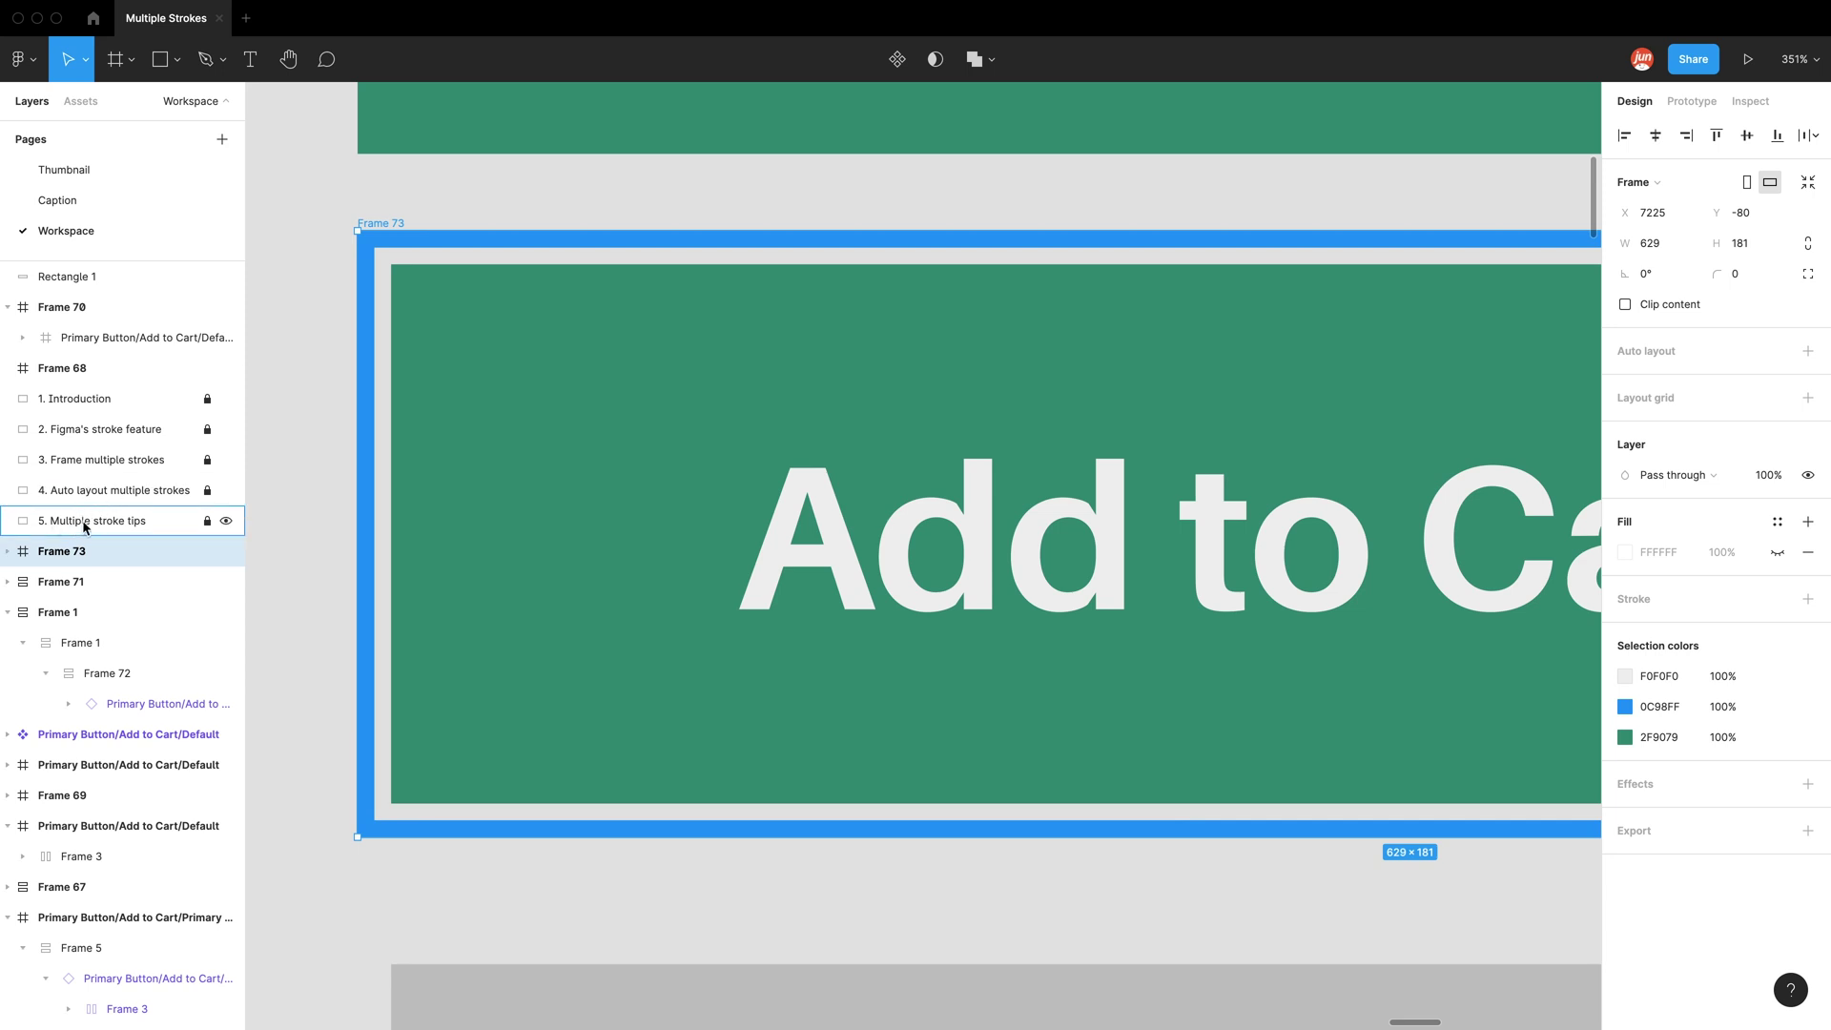
Set the nested blue-stroked frame's horizontal and vertical constraints to Center inside its new parent frame
left_click(8, 551)
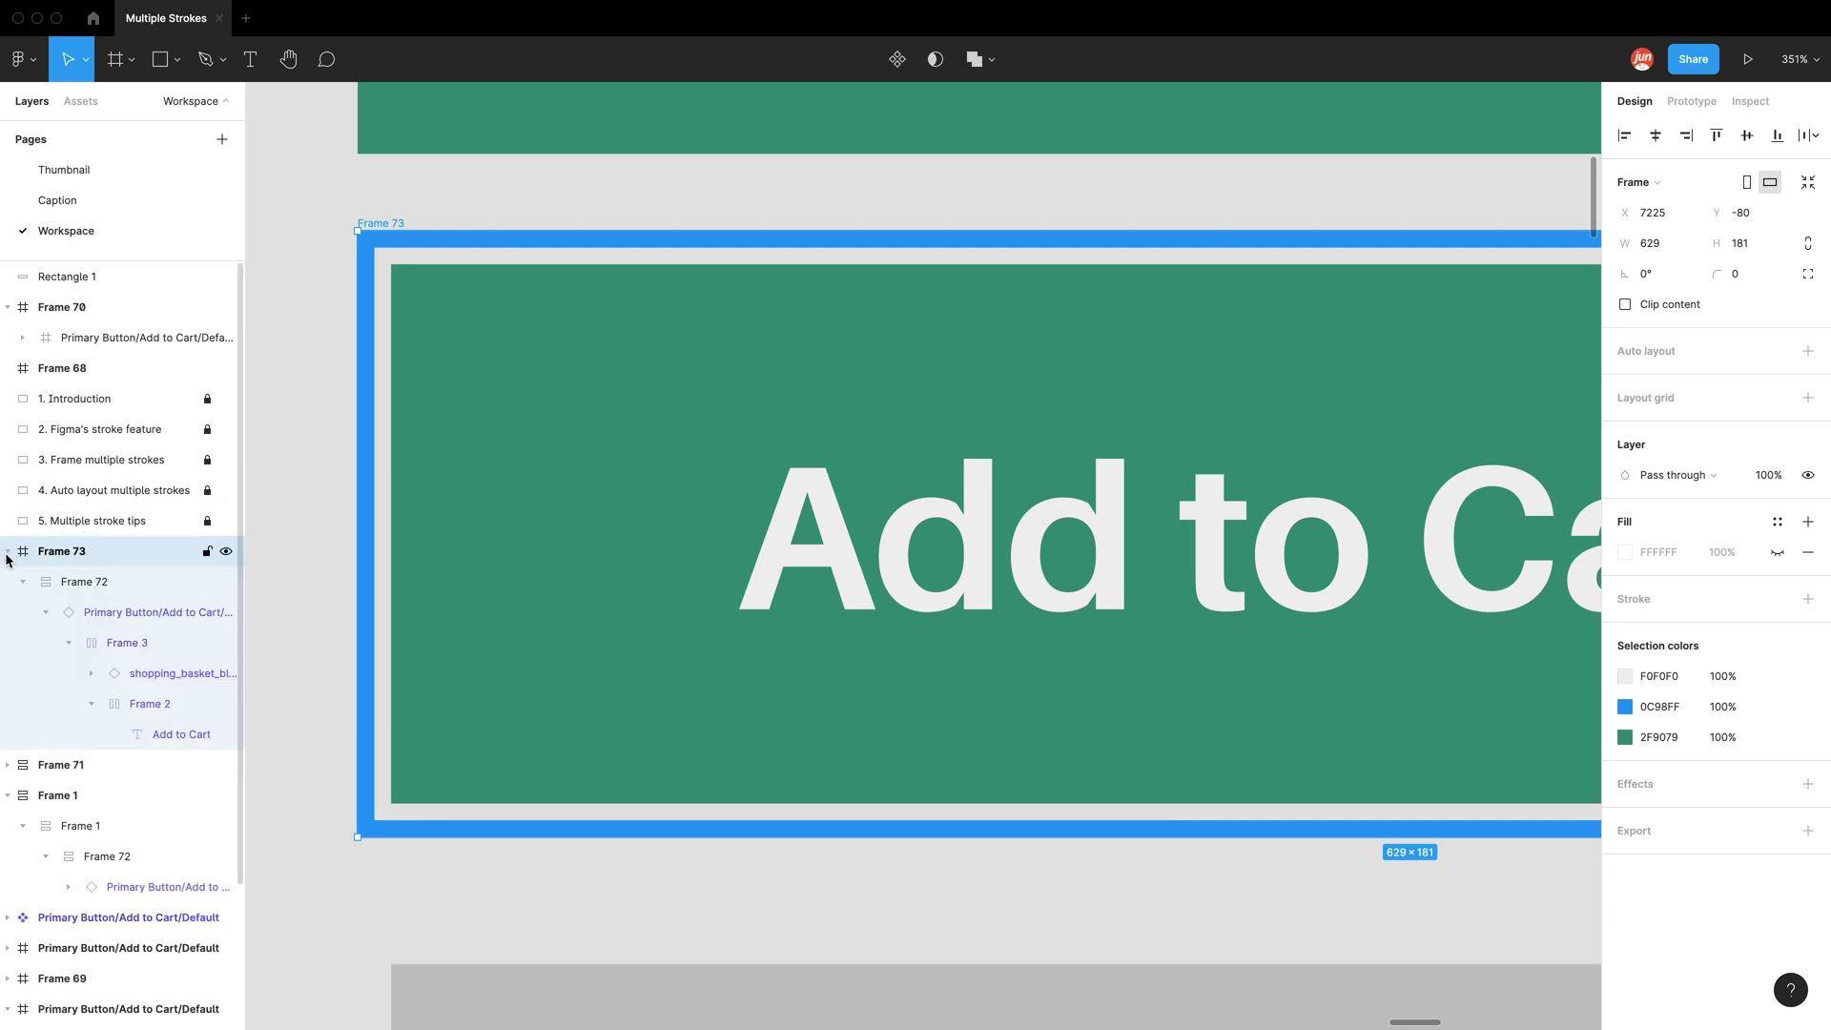
left_click(80, 582)
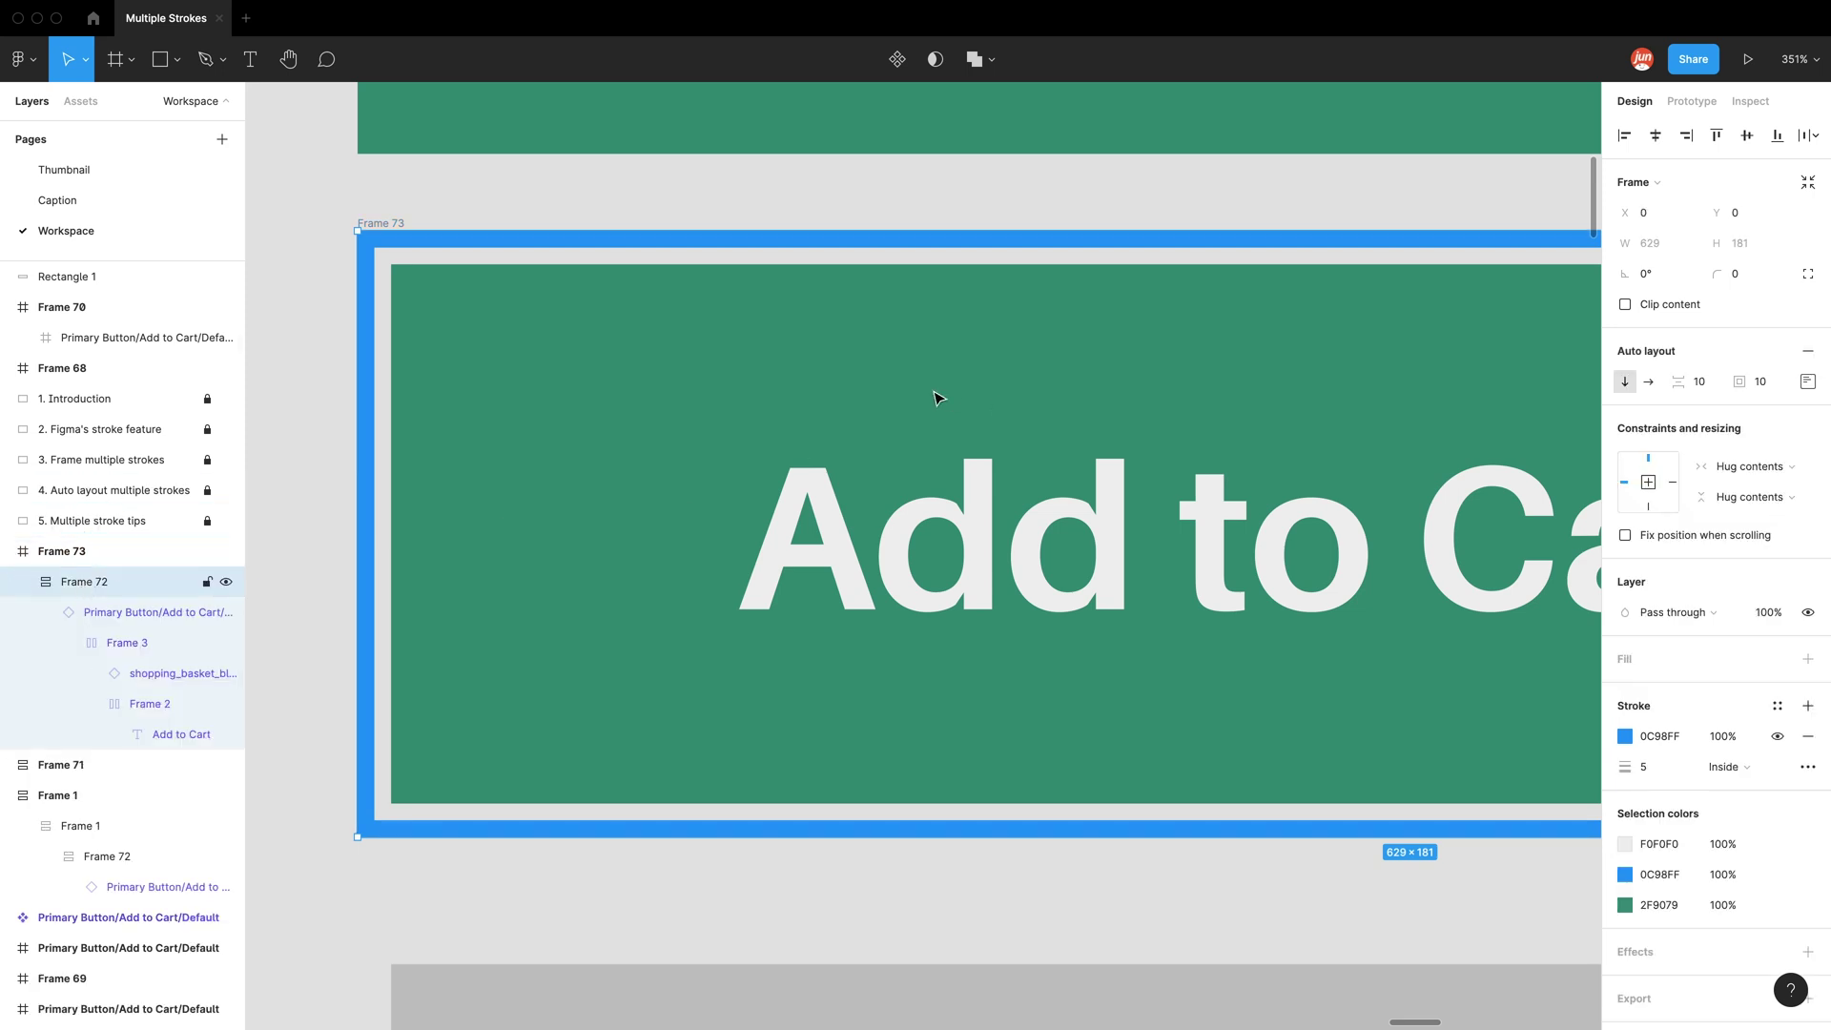
left_click(1796, 467)
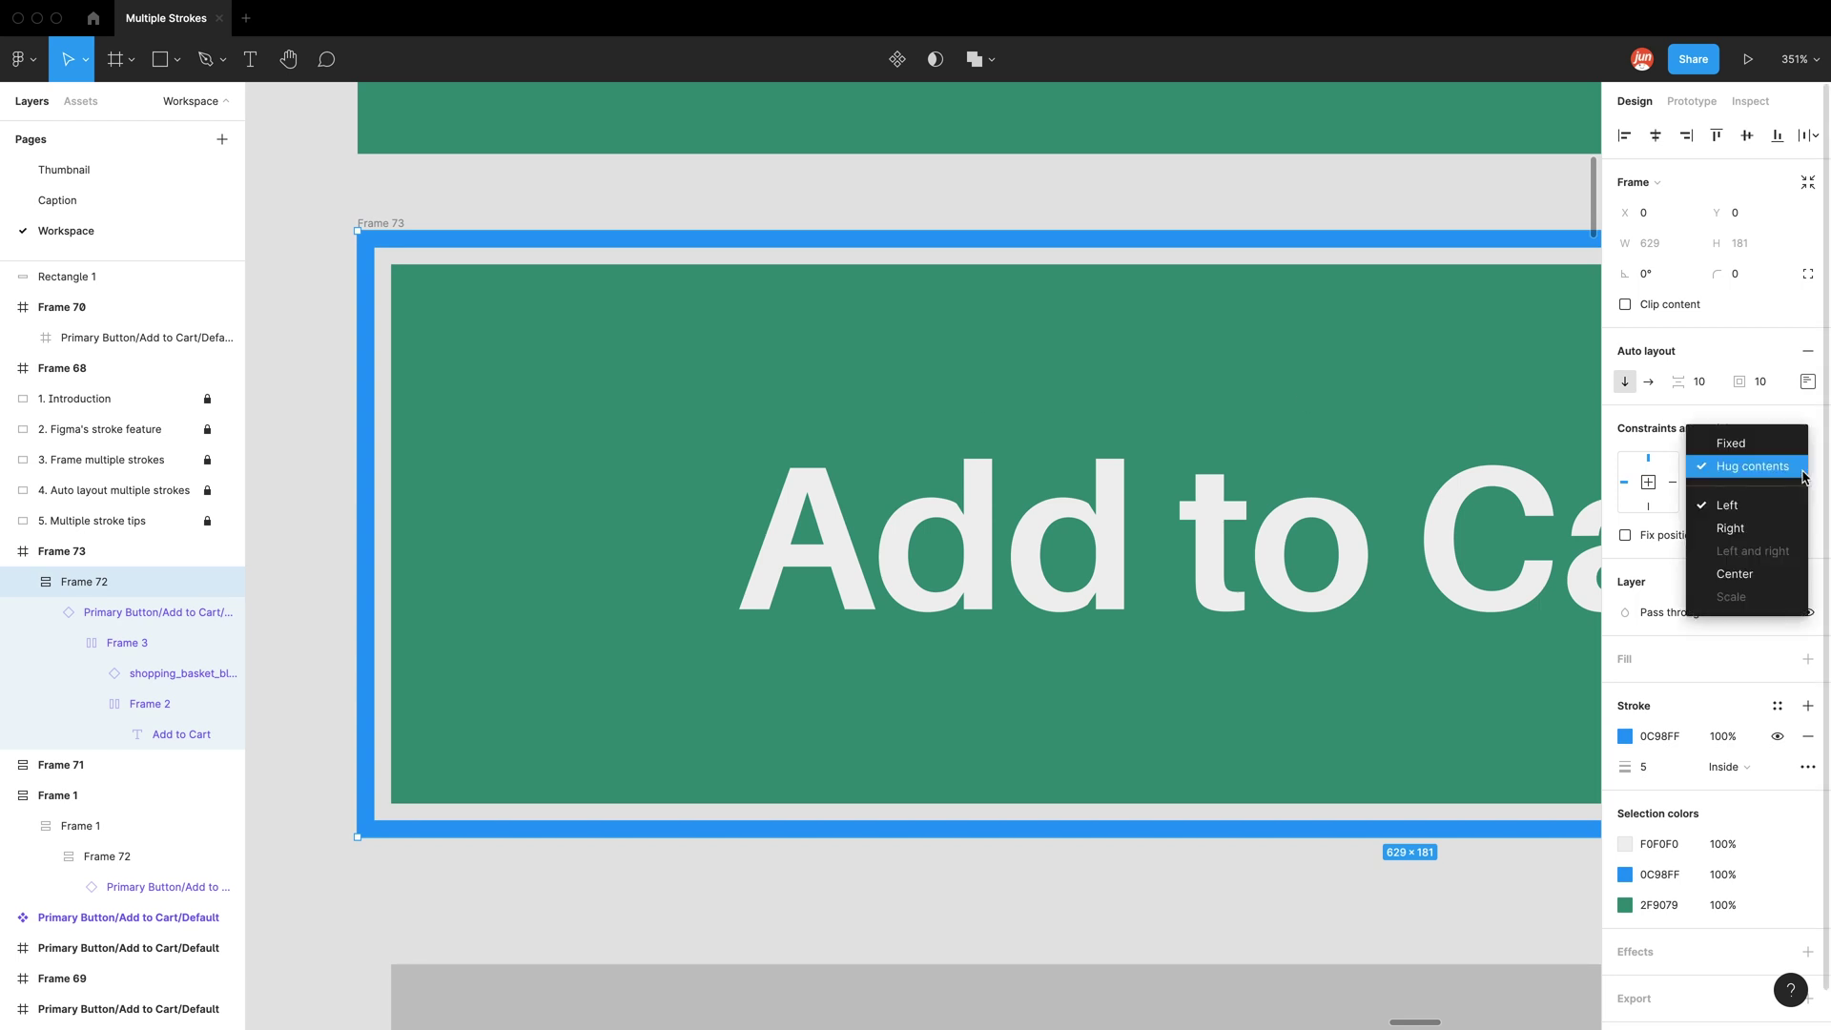
left_click(1795, 573)
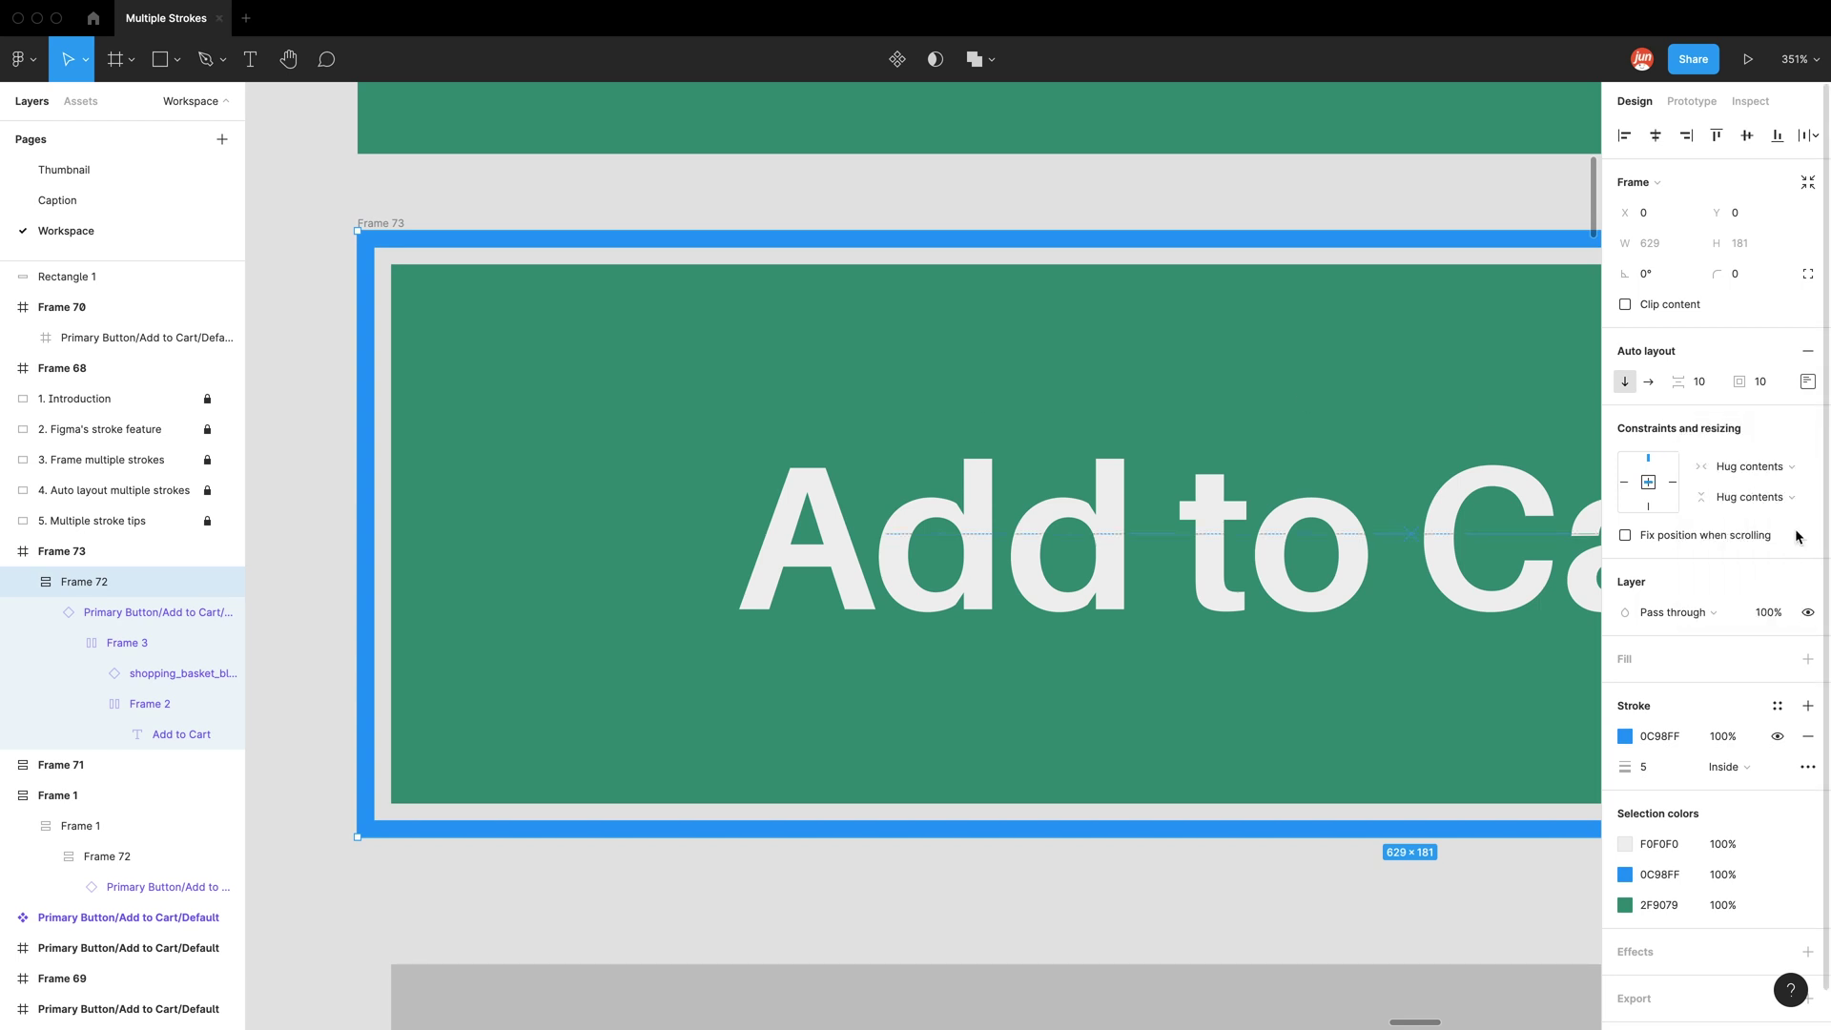
left_click(1797, 498)
left_click(1791, 604)
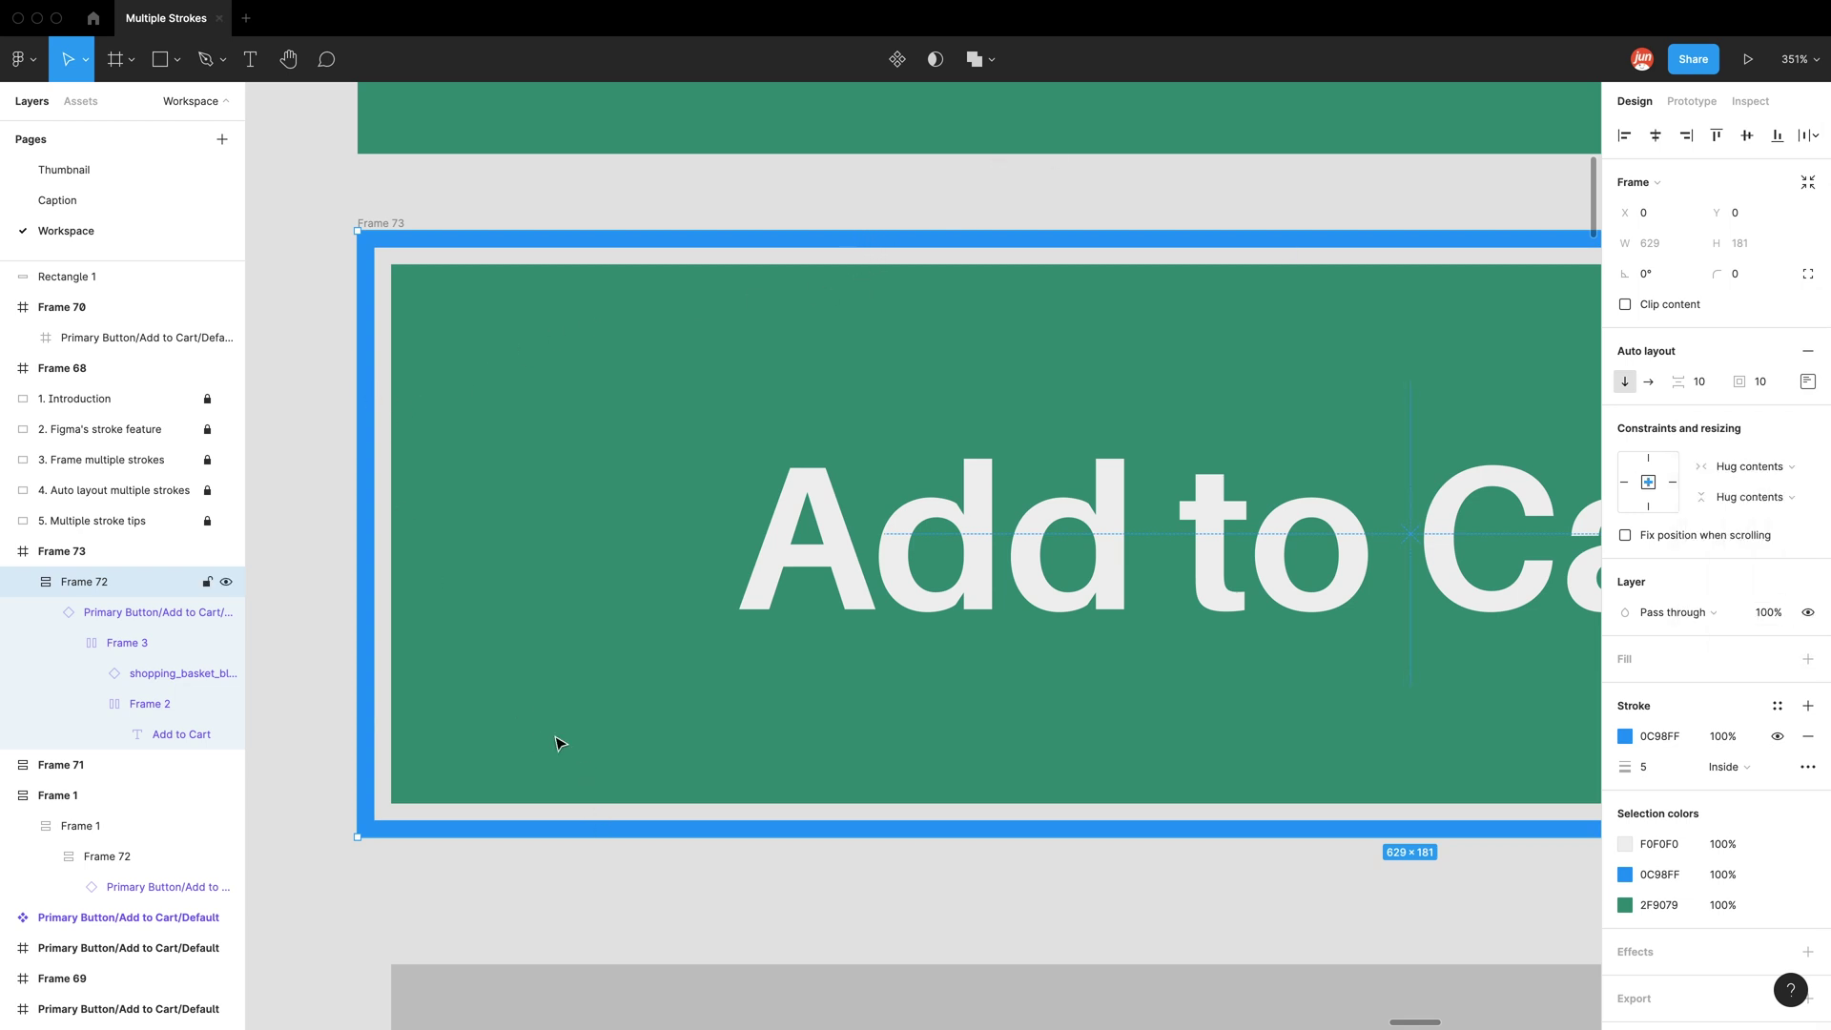
left_click(324, 324)
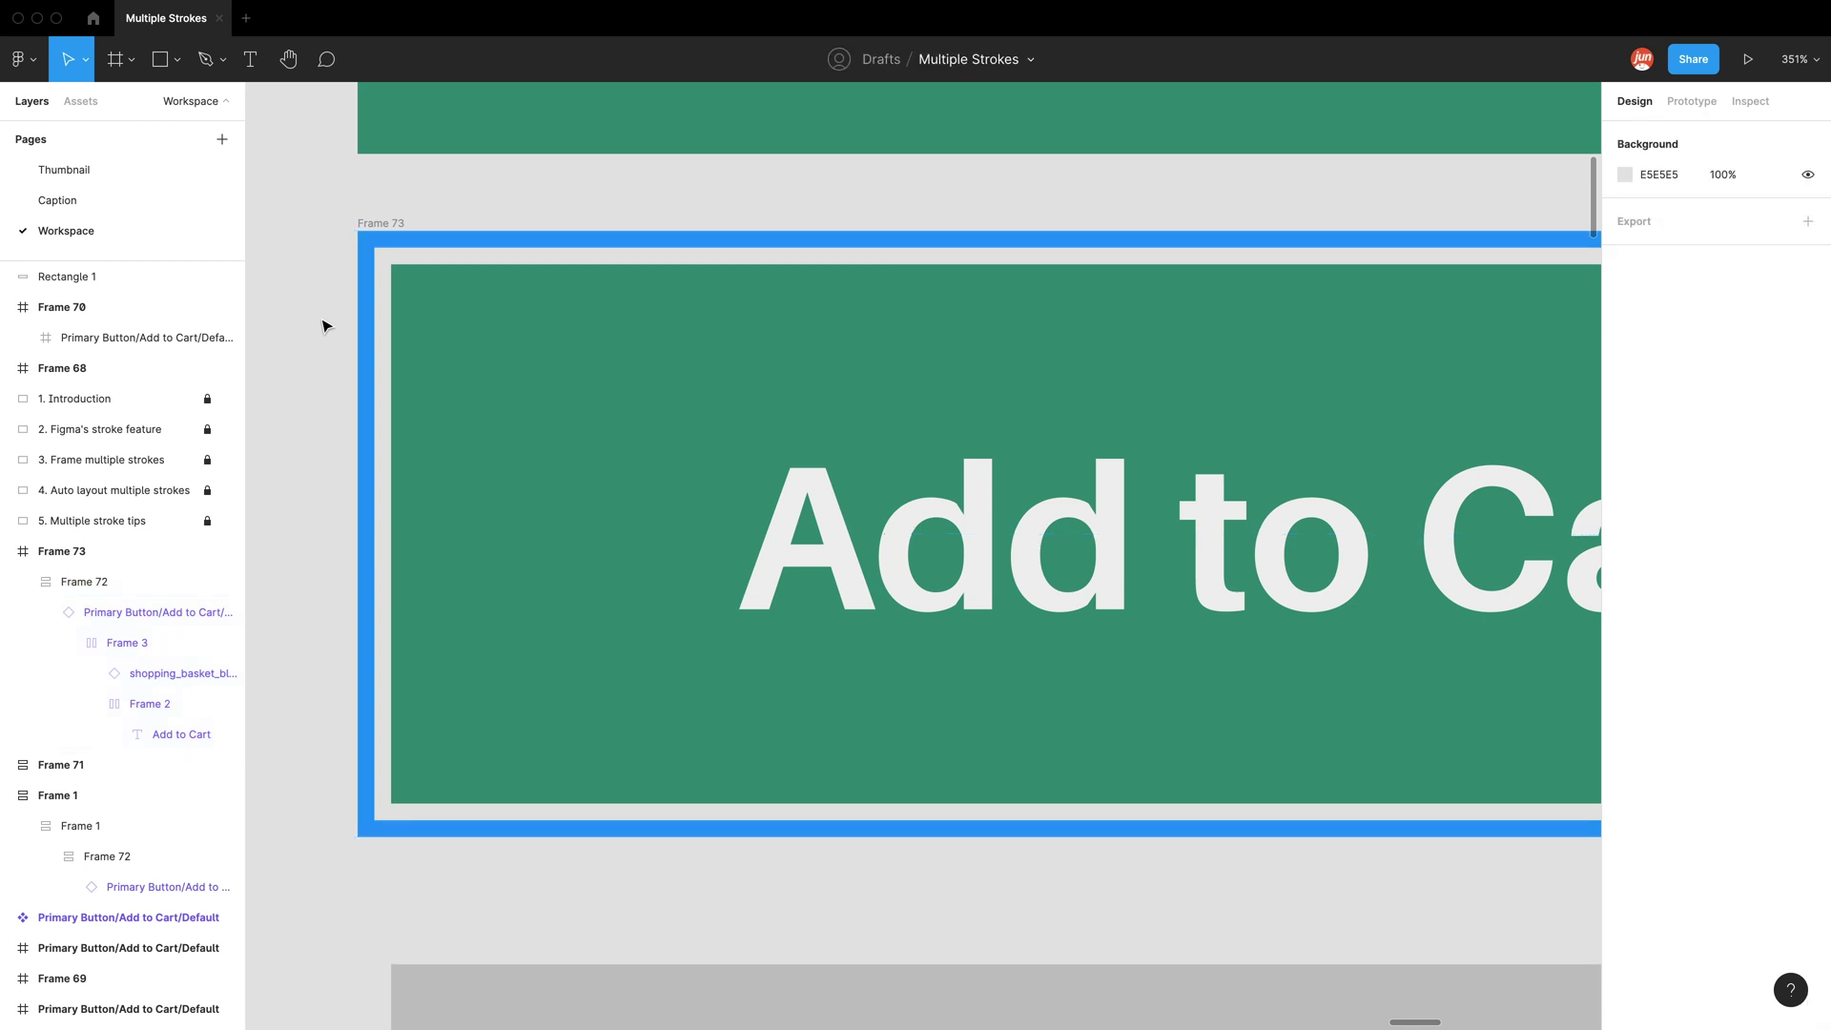
Shrink the new outer frame from its upper-left corner to 610 × 162, meeting the green button's corner
left_click(377, 223)
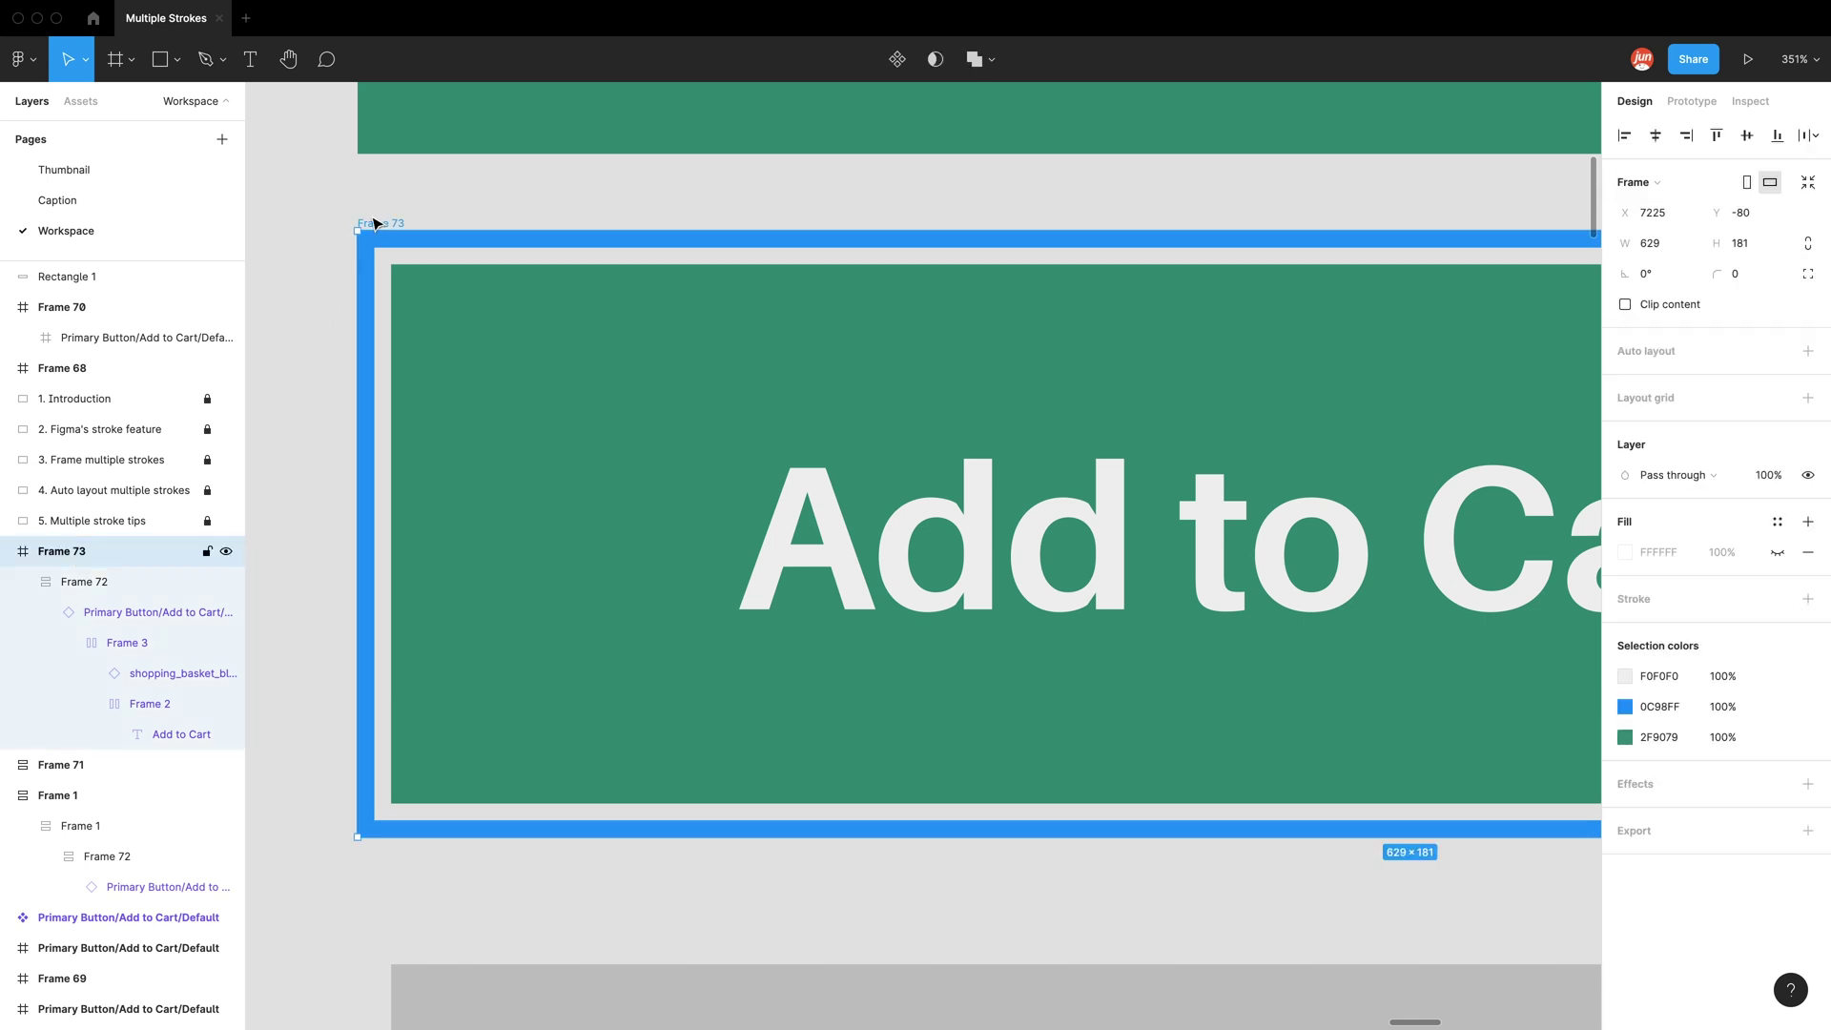
scroll(361, 229, "up", 10)
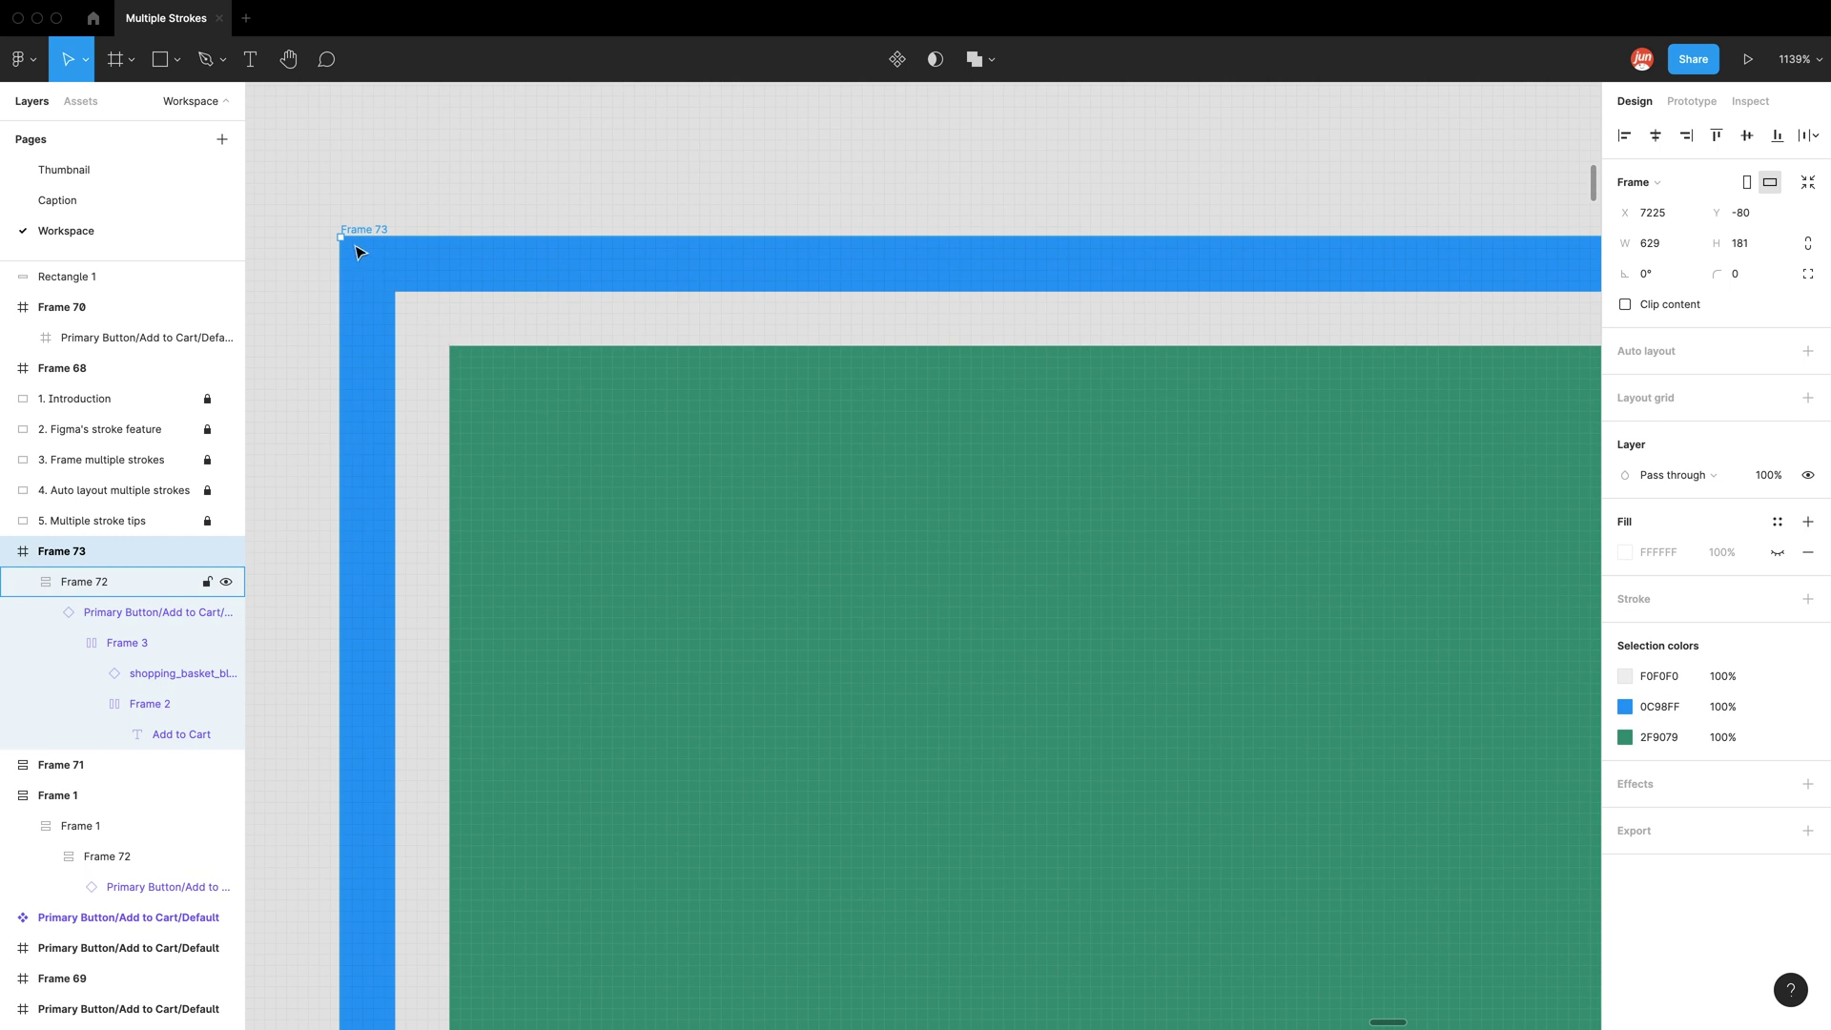
left_click_drag(344, 240, 548, 447)
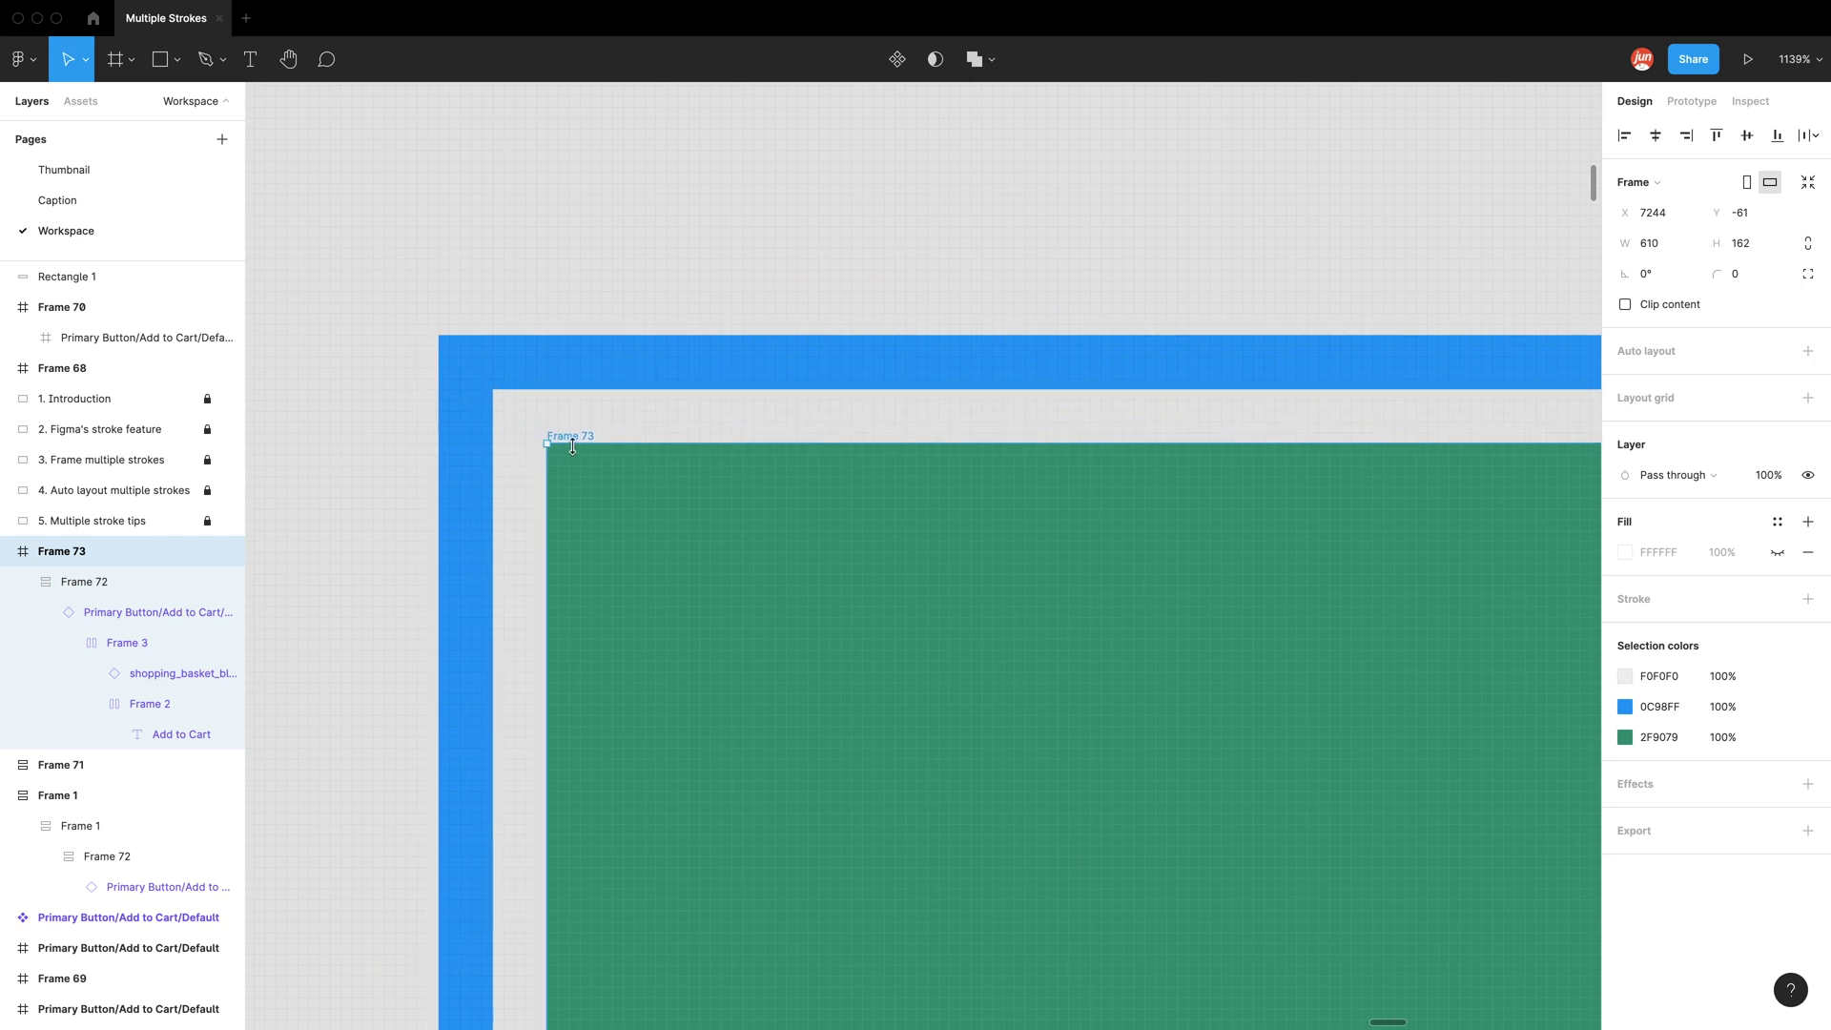
Trim the outer frame to 609 × 161 so its lower and right edges sit flush with the green button
scroll(545, 492, "down", 10)
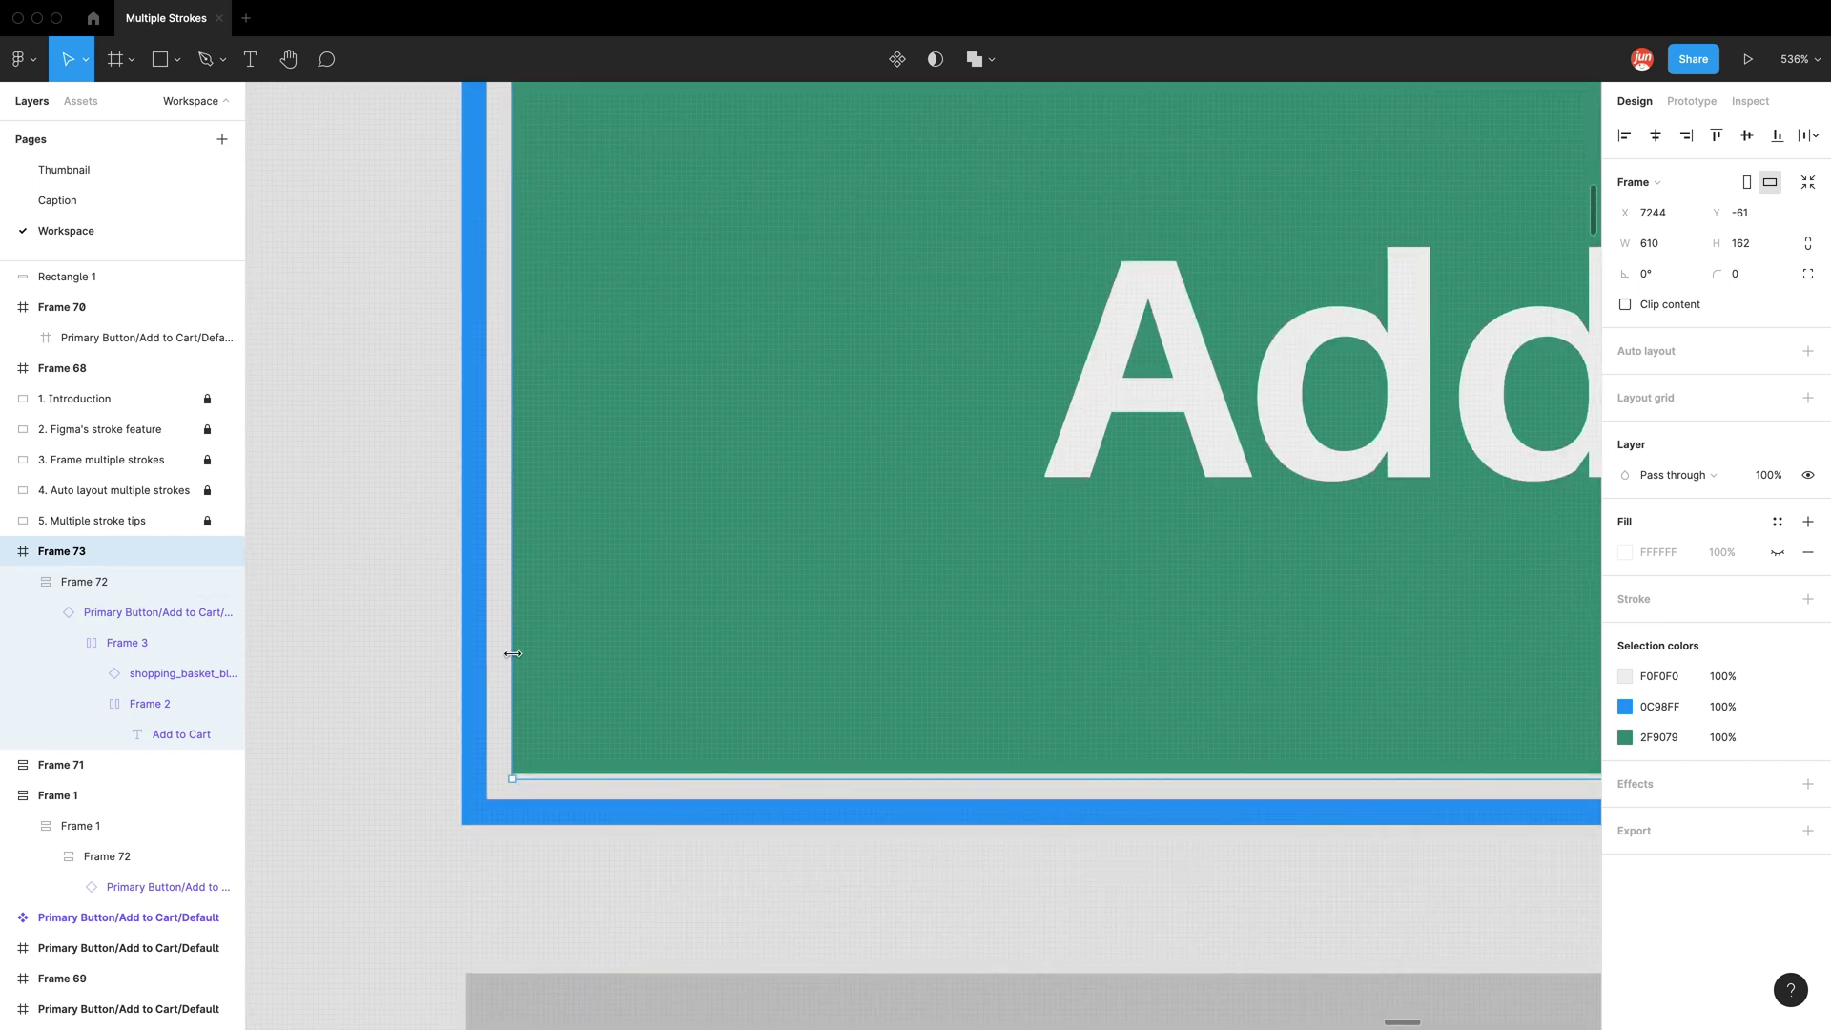
scroll(523, 765, "up", 5)
left_click_drag(523, 753, 523, 736)
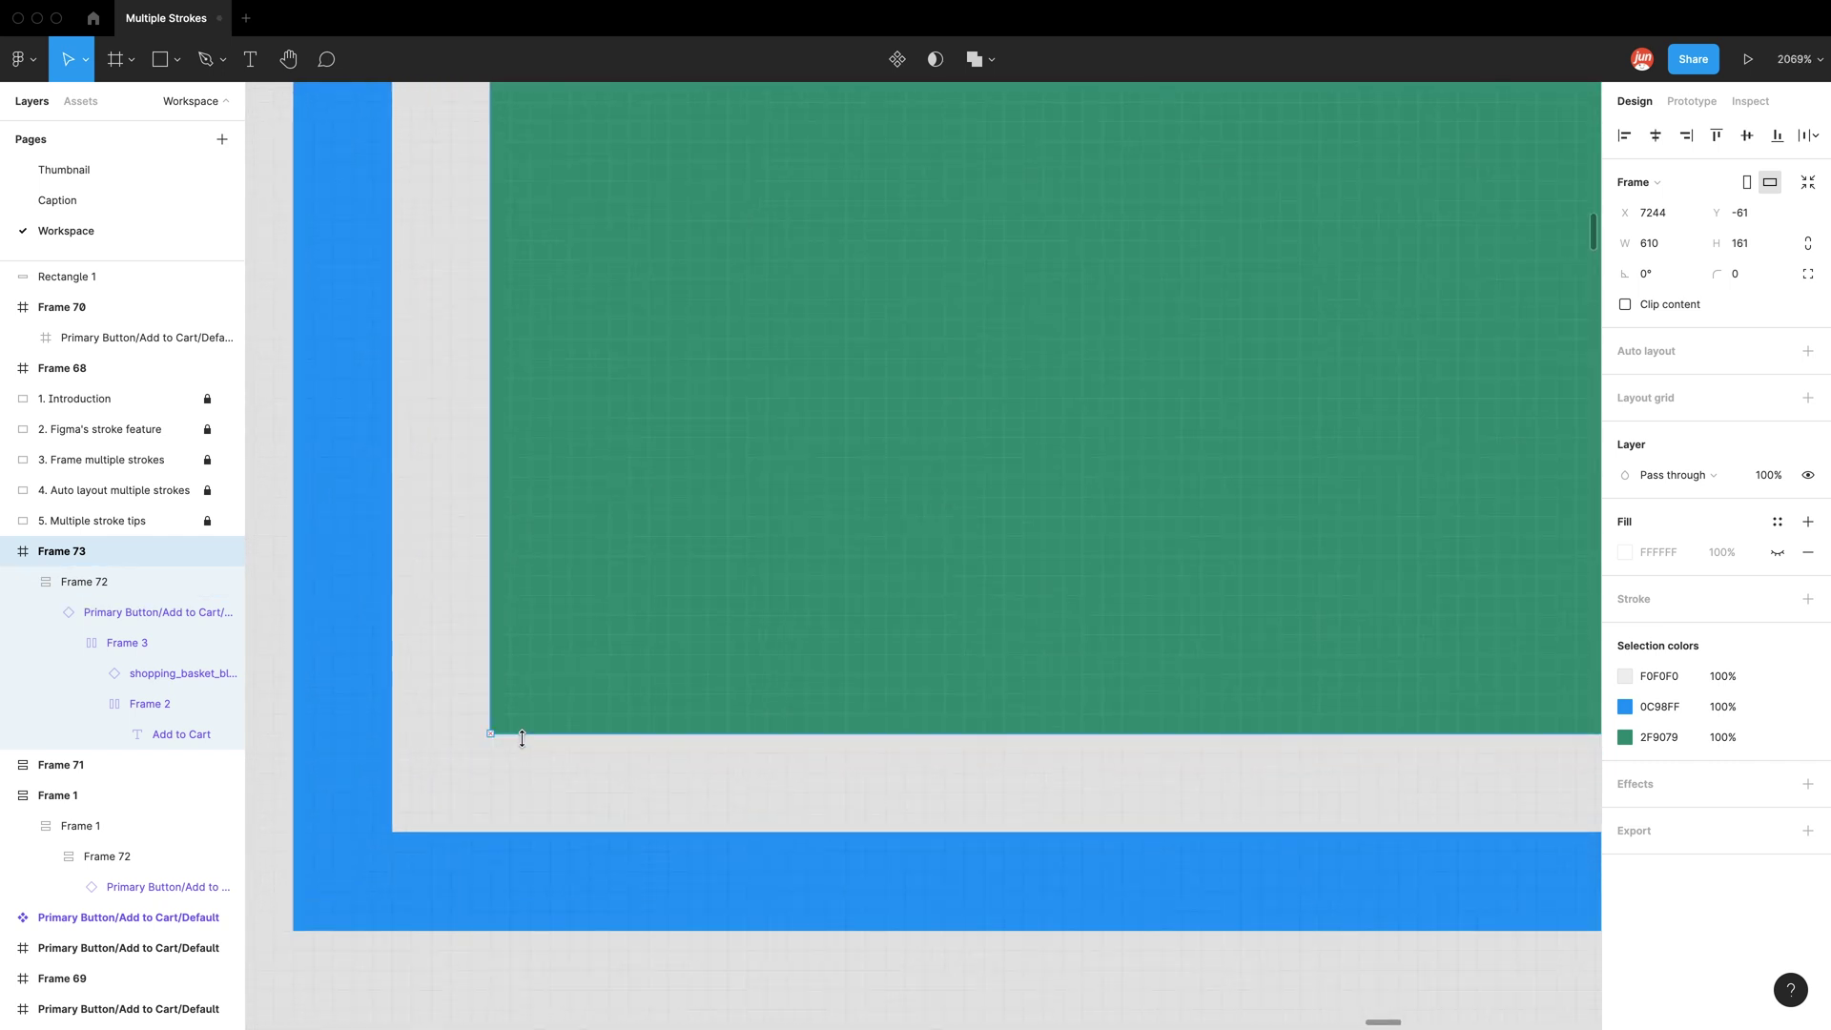
scroll(534, 739, "down", 5)
scroll(1220, 703, "up", 5)
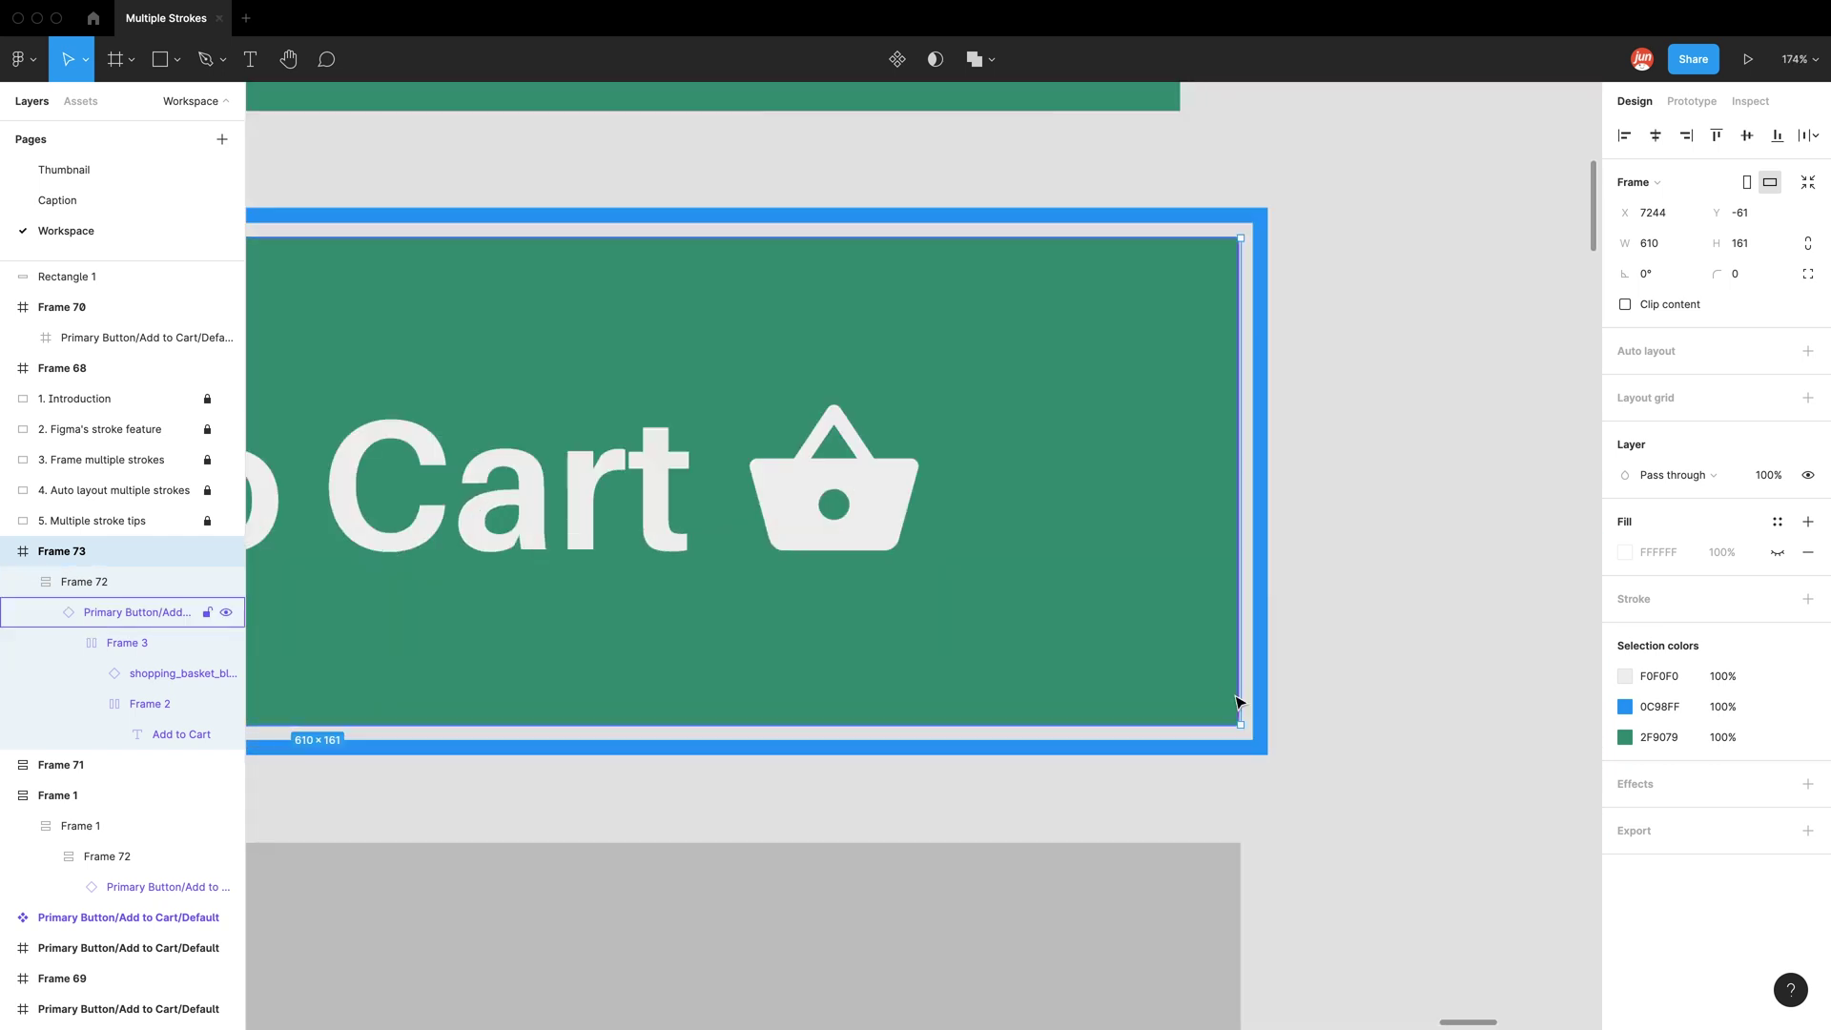
scroll(1180, 703, "up", 2)
left_click_drag(1085, 694, 1071, 692)
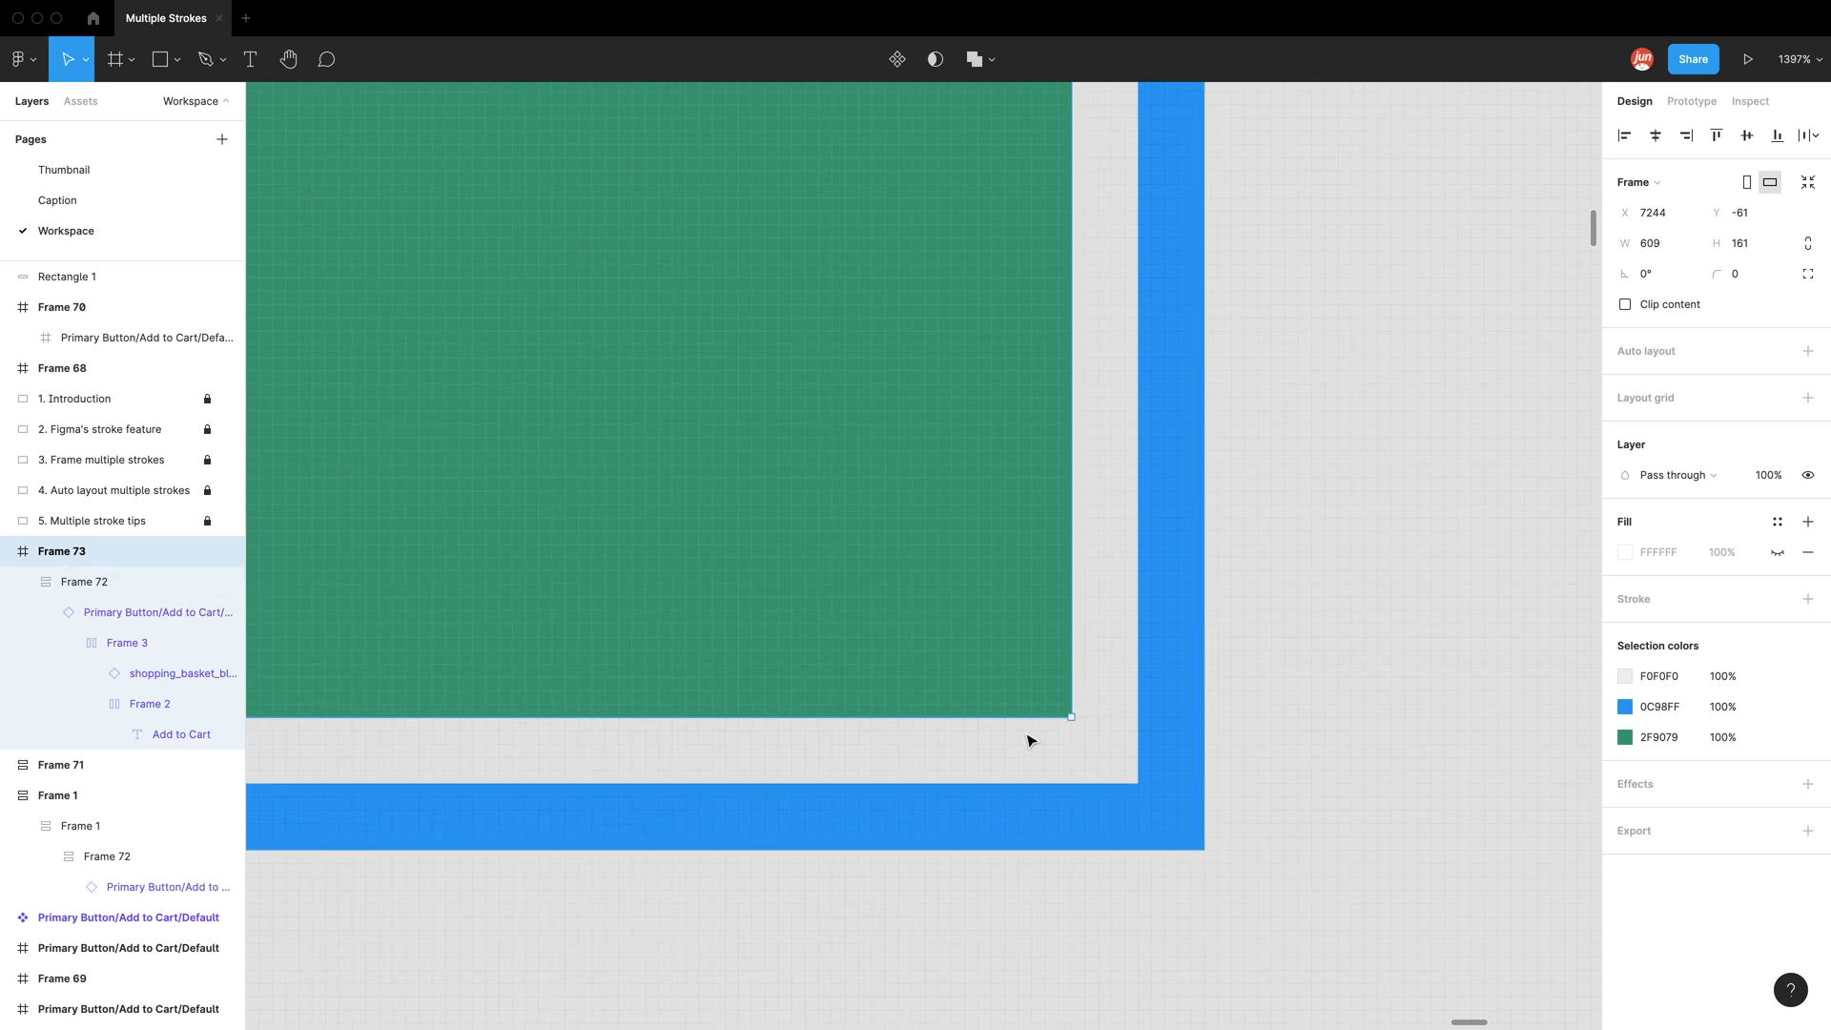
Examine how the shrunken outer frame's bounds line up with the green button's corners and edges
scroll(1028, 740, "down", 3)
scroll(1033, 539, "up", 3)
scroll(987, 423, "down", 15)
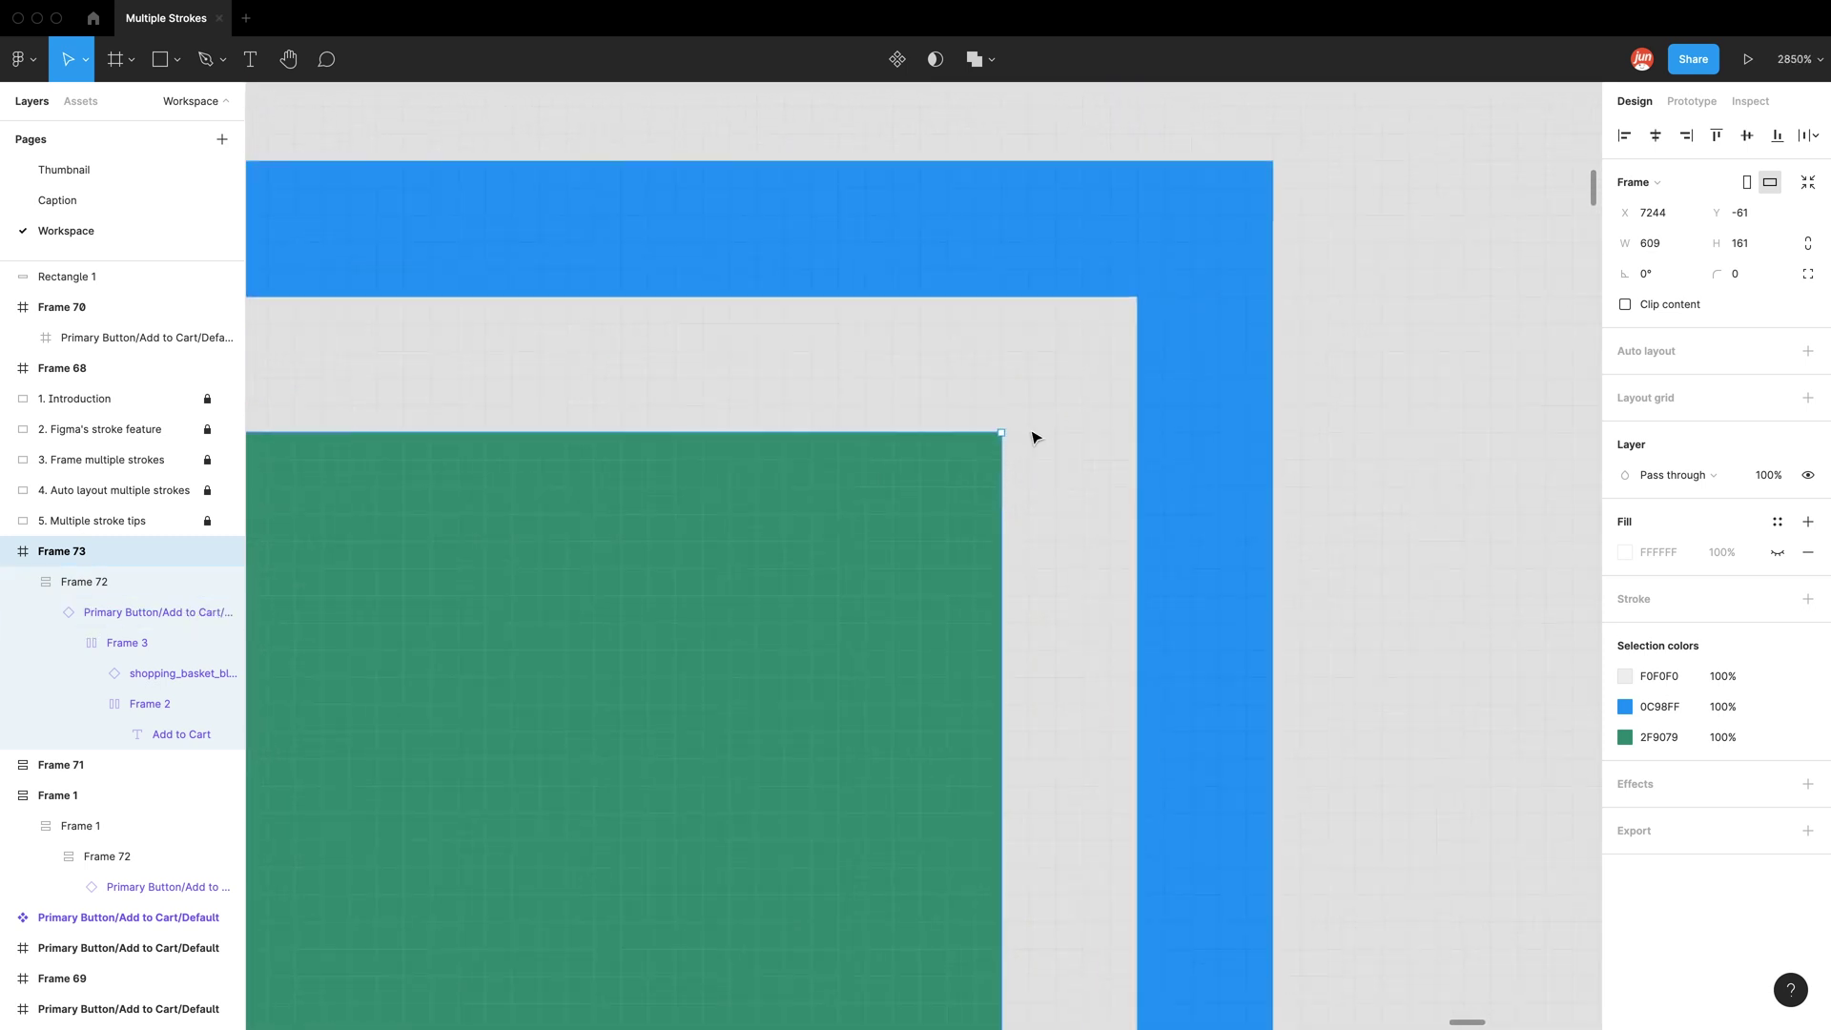
key("shift+Return")
left_click(489, 497)
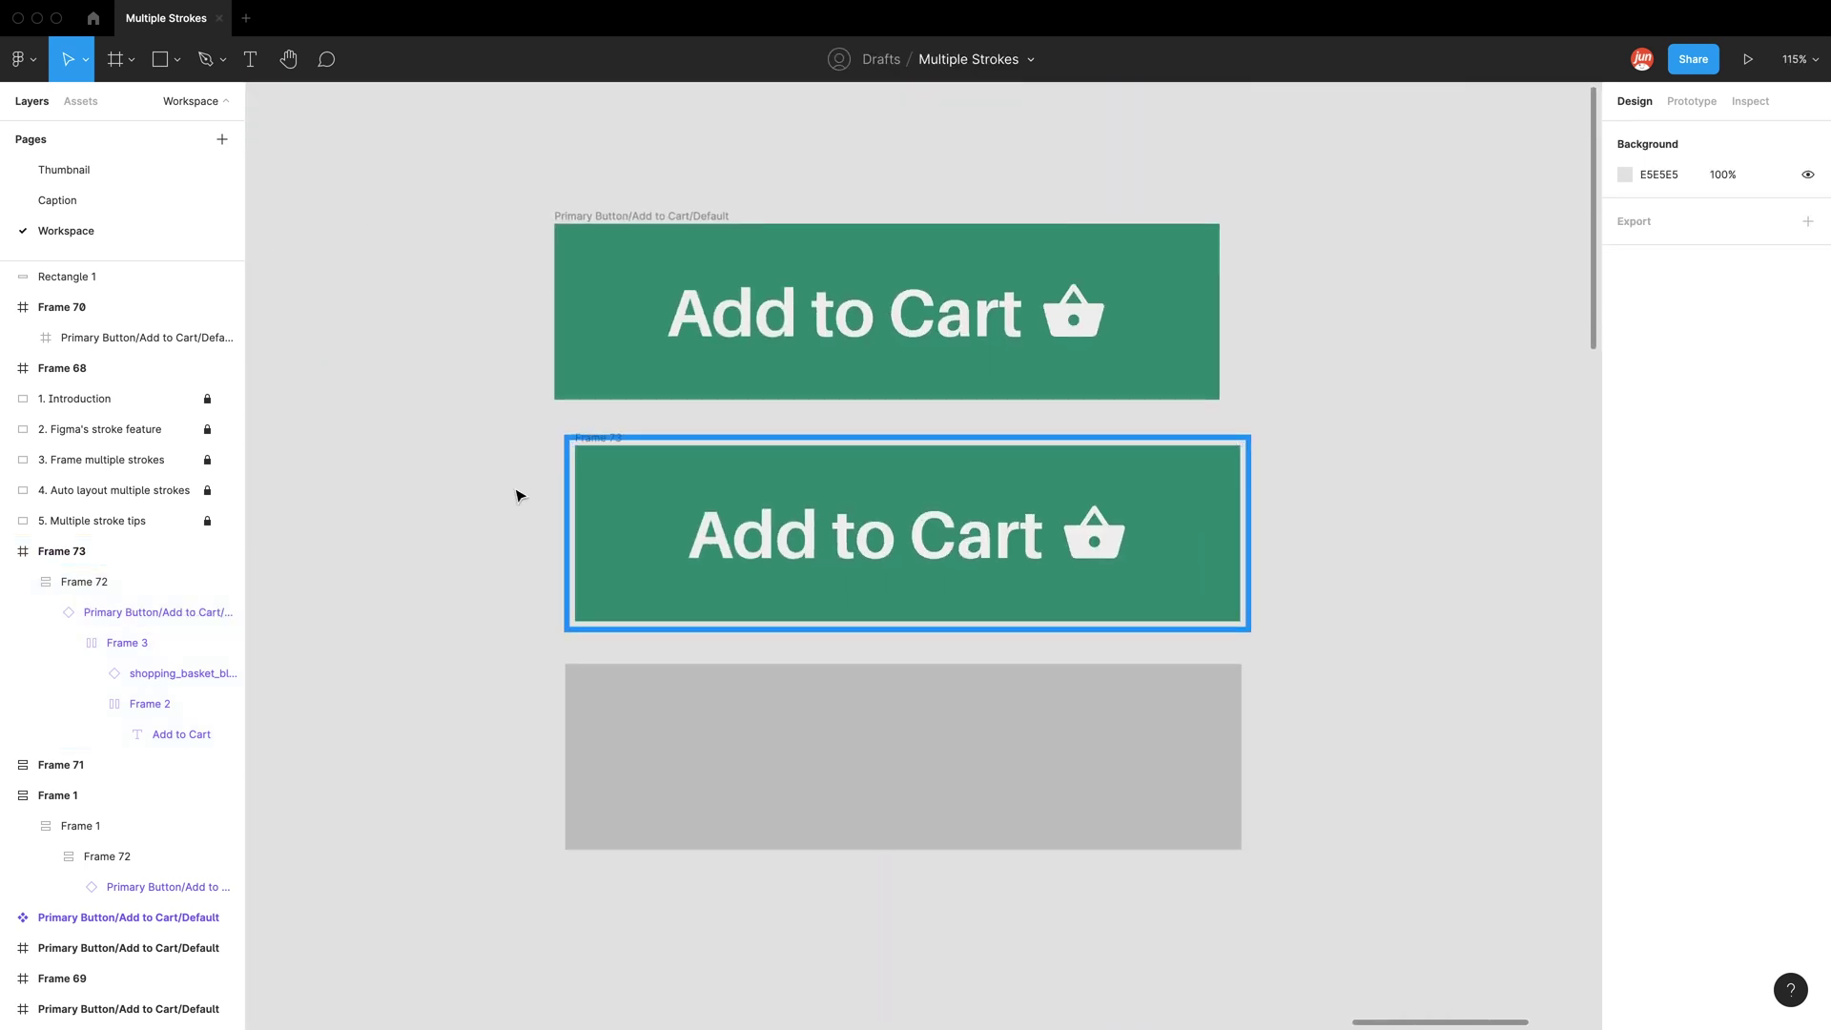
scroll(515, 494, "up", 5)
left_click(711, 503)
scroll(710, 503, "up", 3)
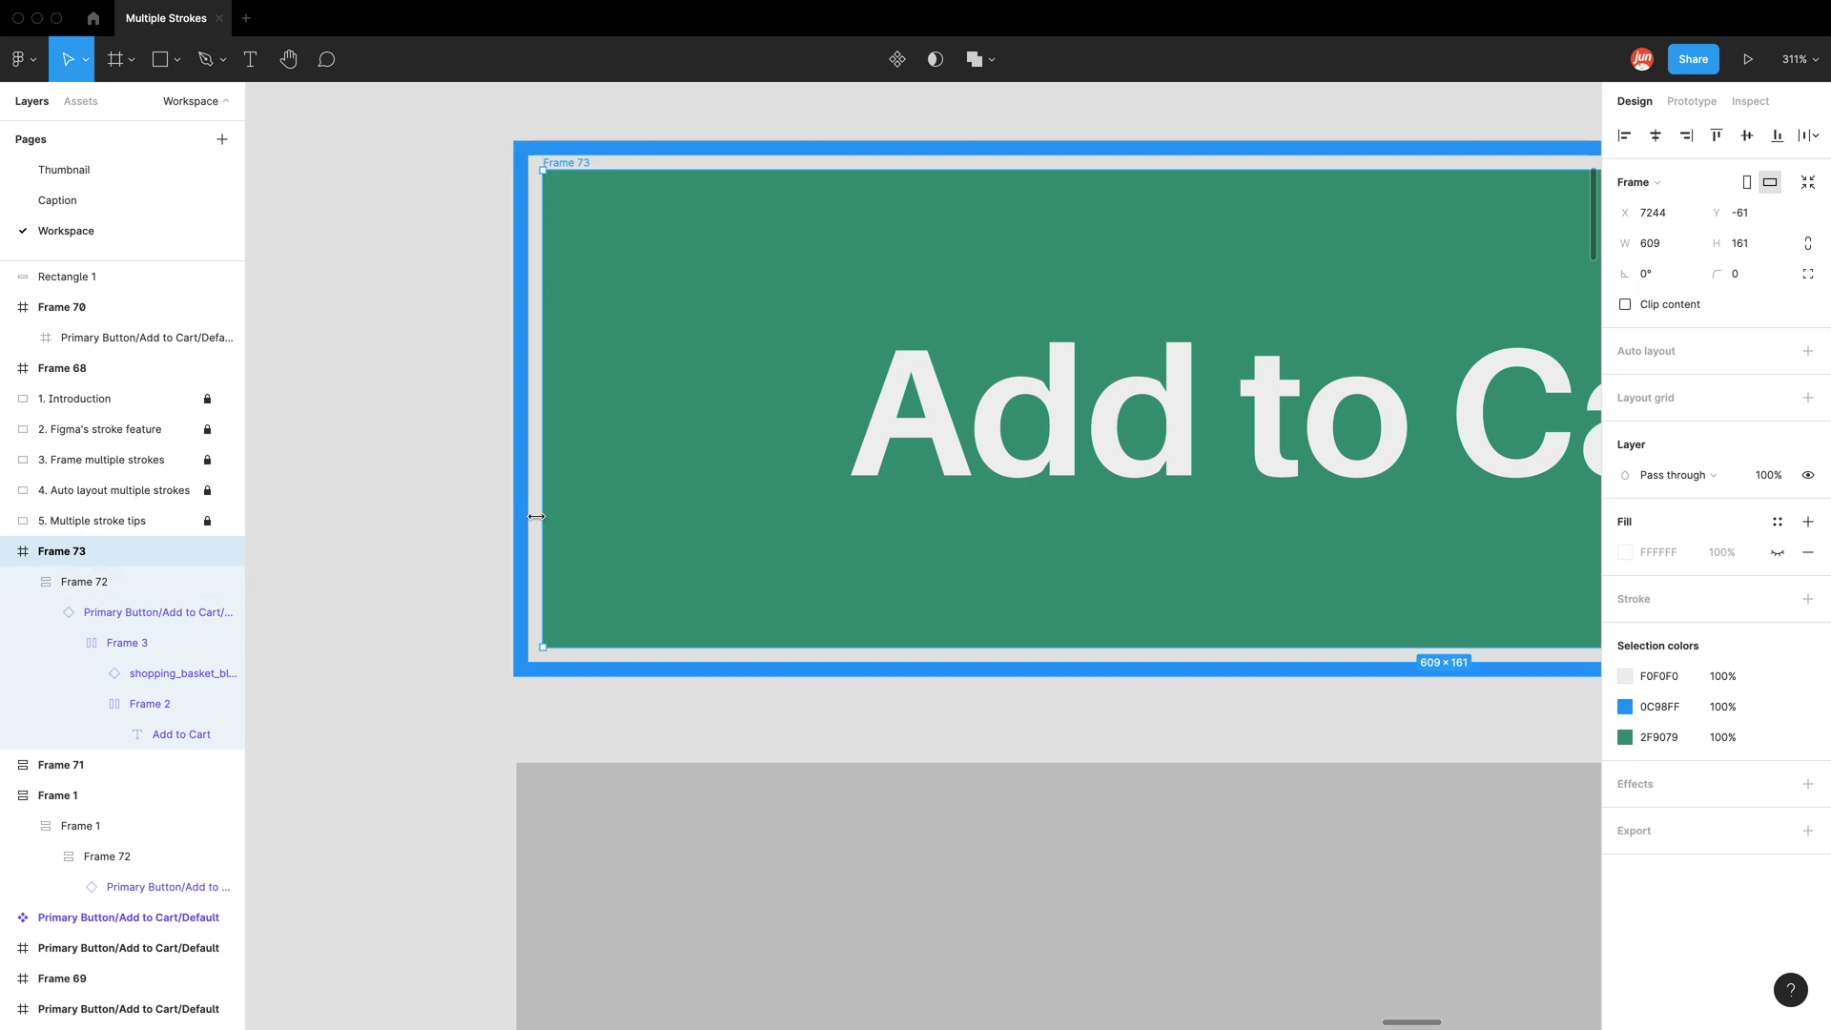
scroll(533, 521, "up", 2)
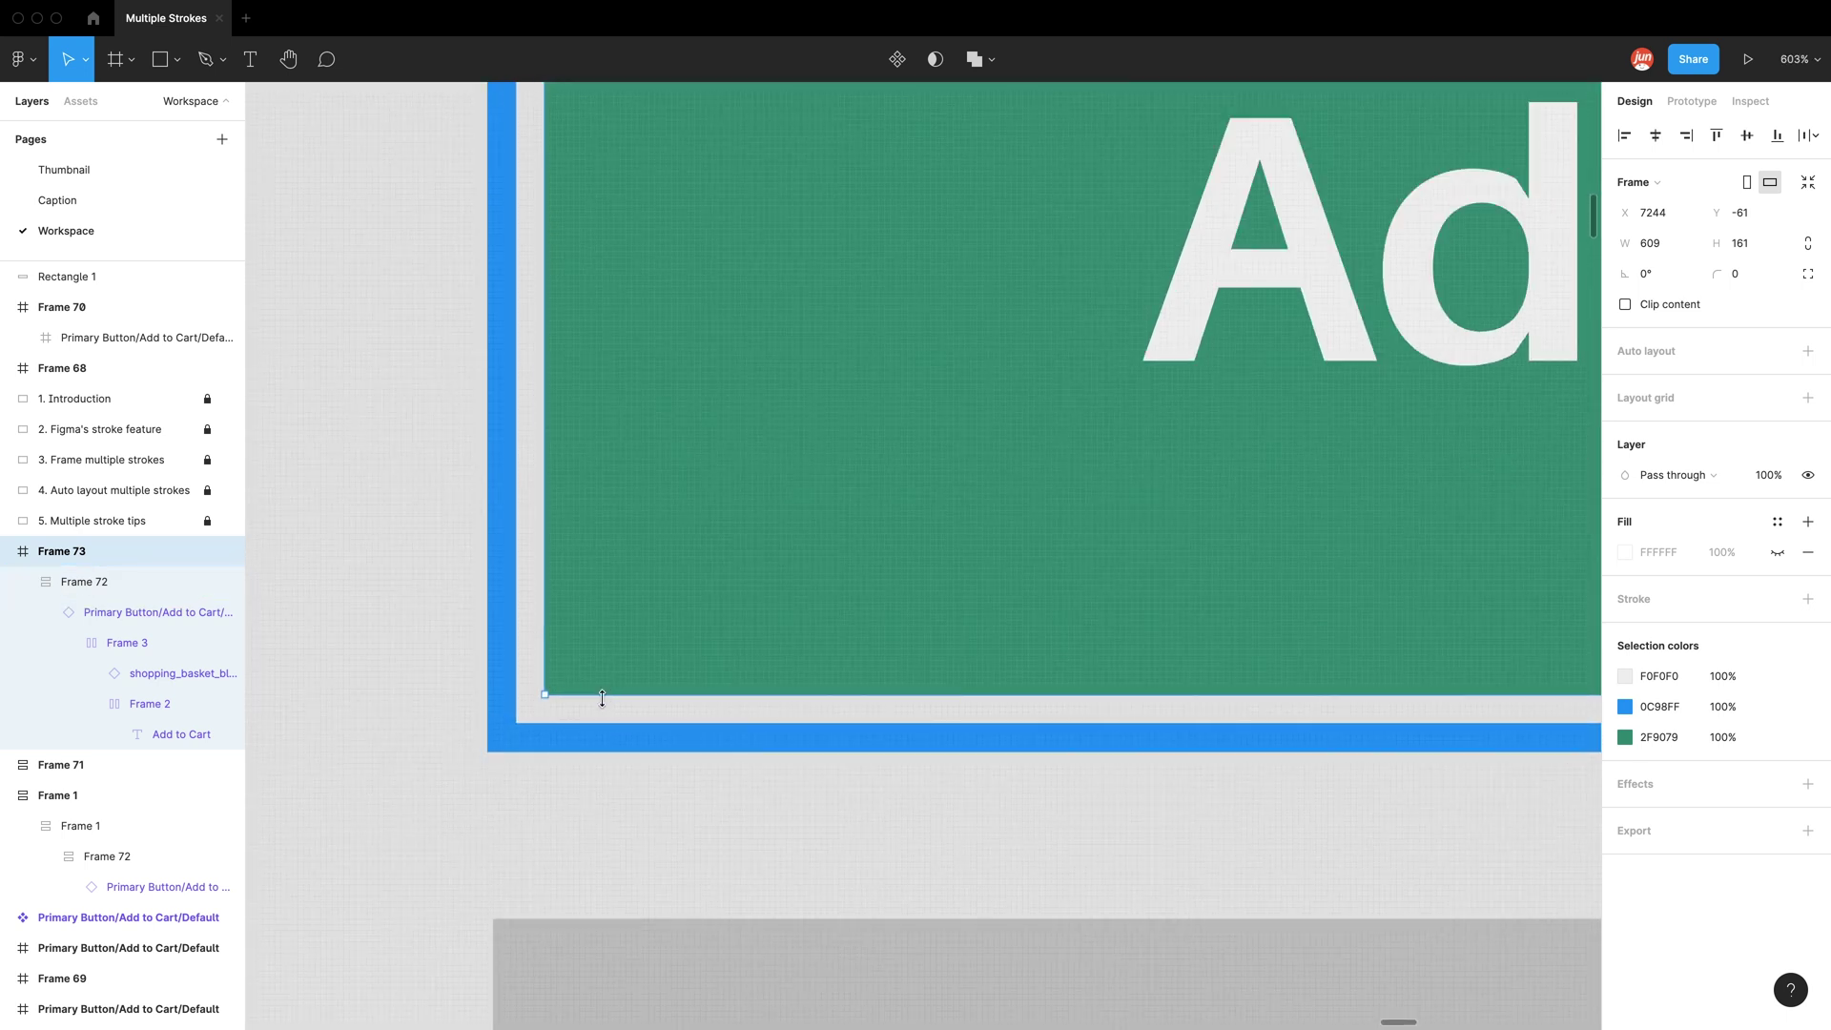
scroll(496, 620, "down", 2)
left_click(468, 615)
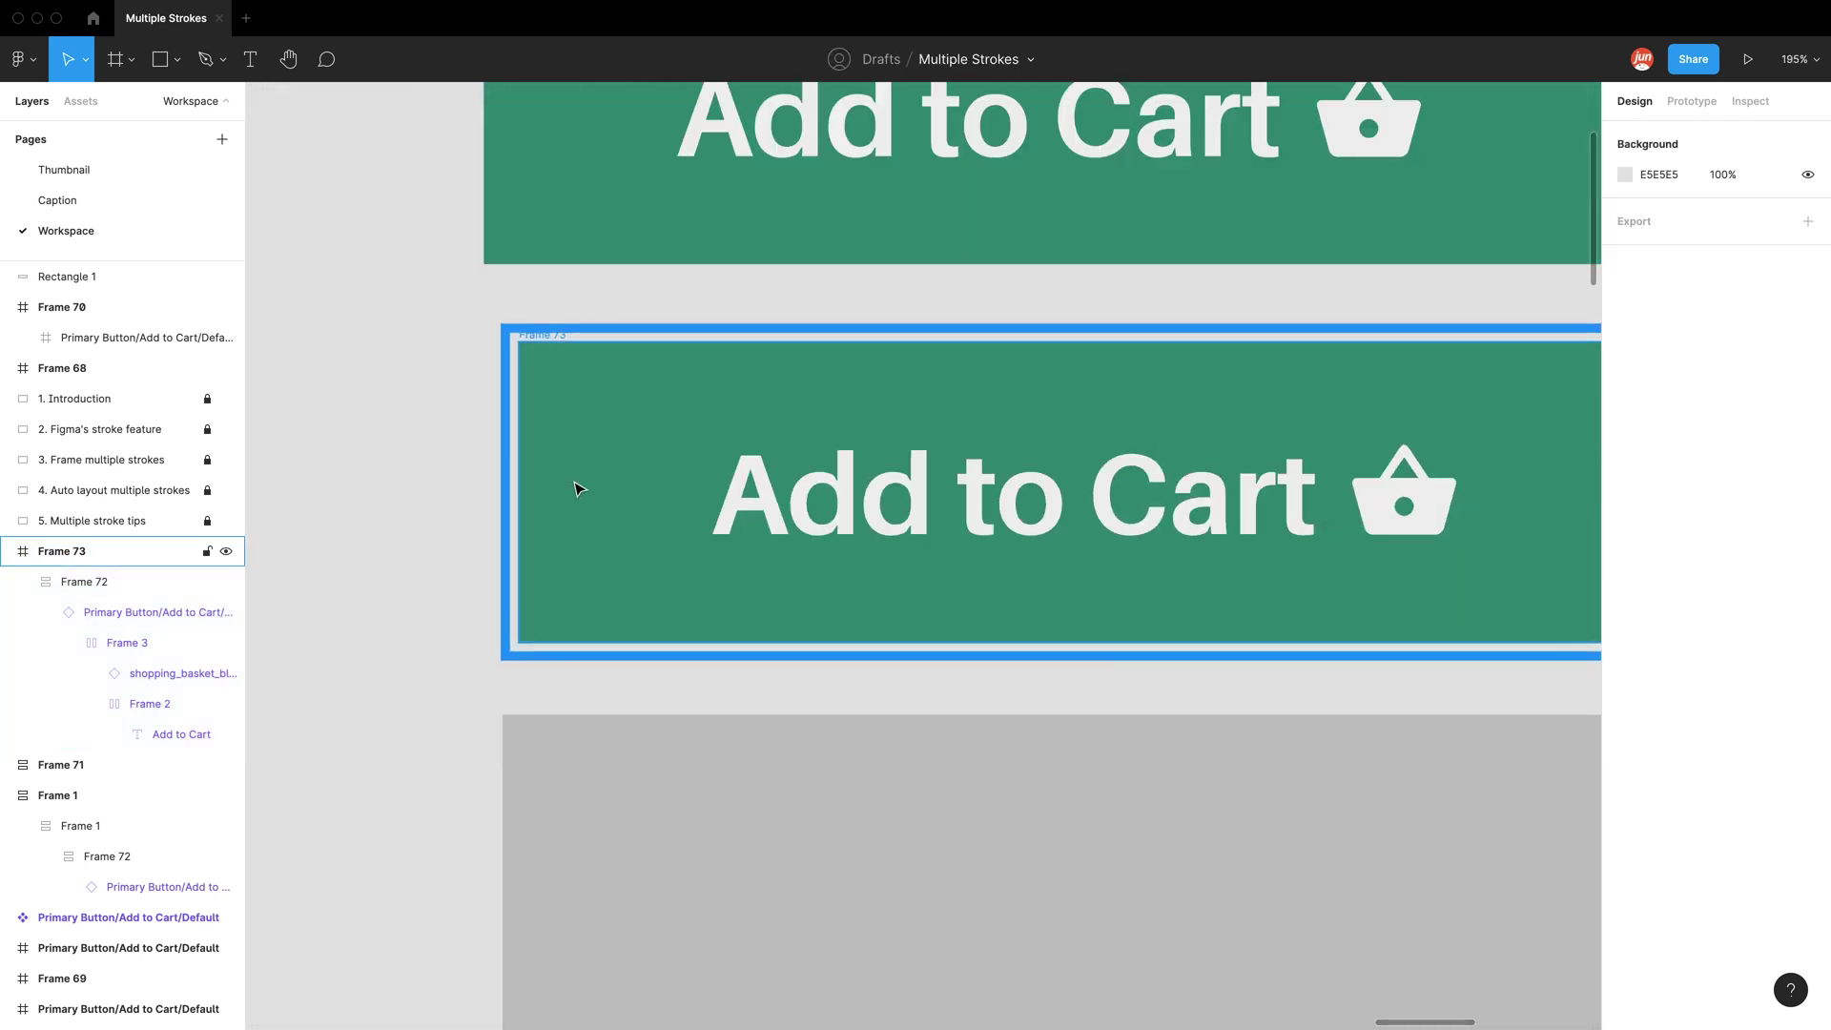
Move the shrunken button frame to X 7235, about Y -45, and the grey rectangle below it to about Y 142
left_click_drag(577, 484, 564, 524)
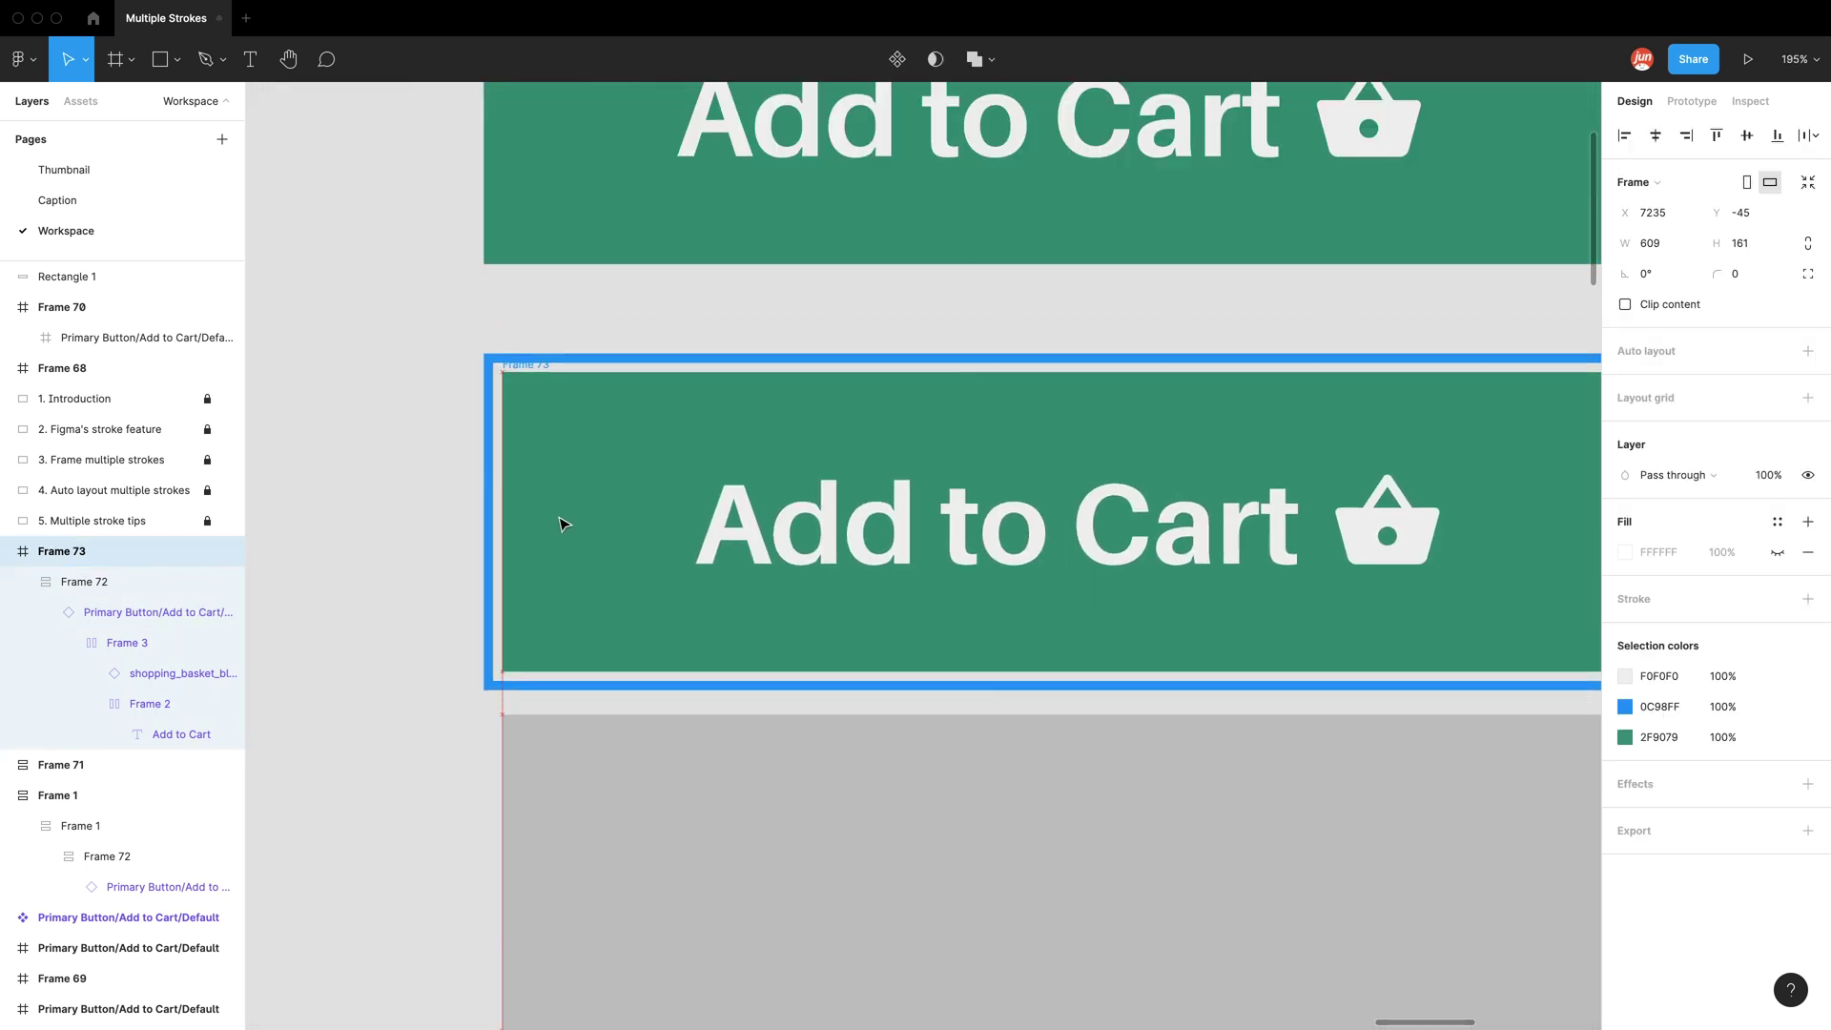
scroll(515, 454, "down", 5)
left_click(543, 601)
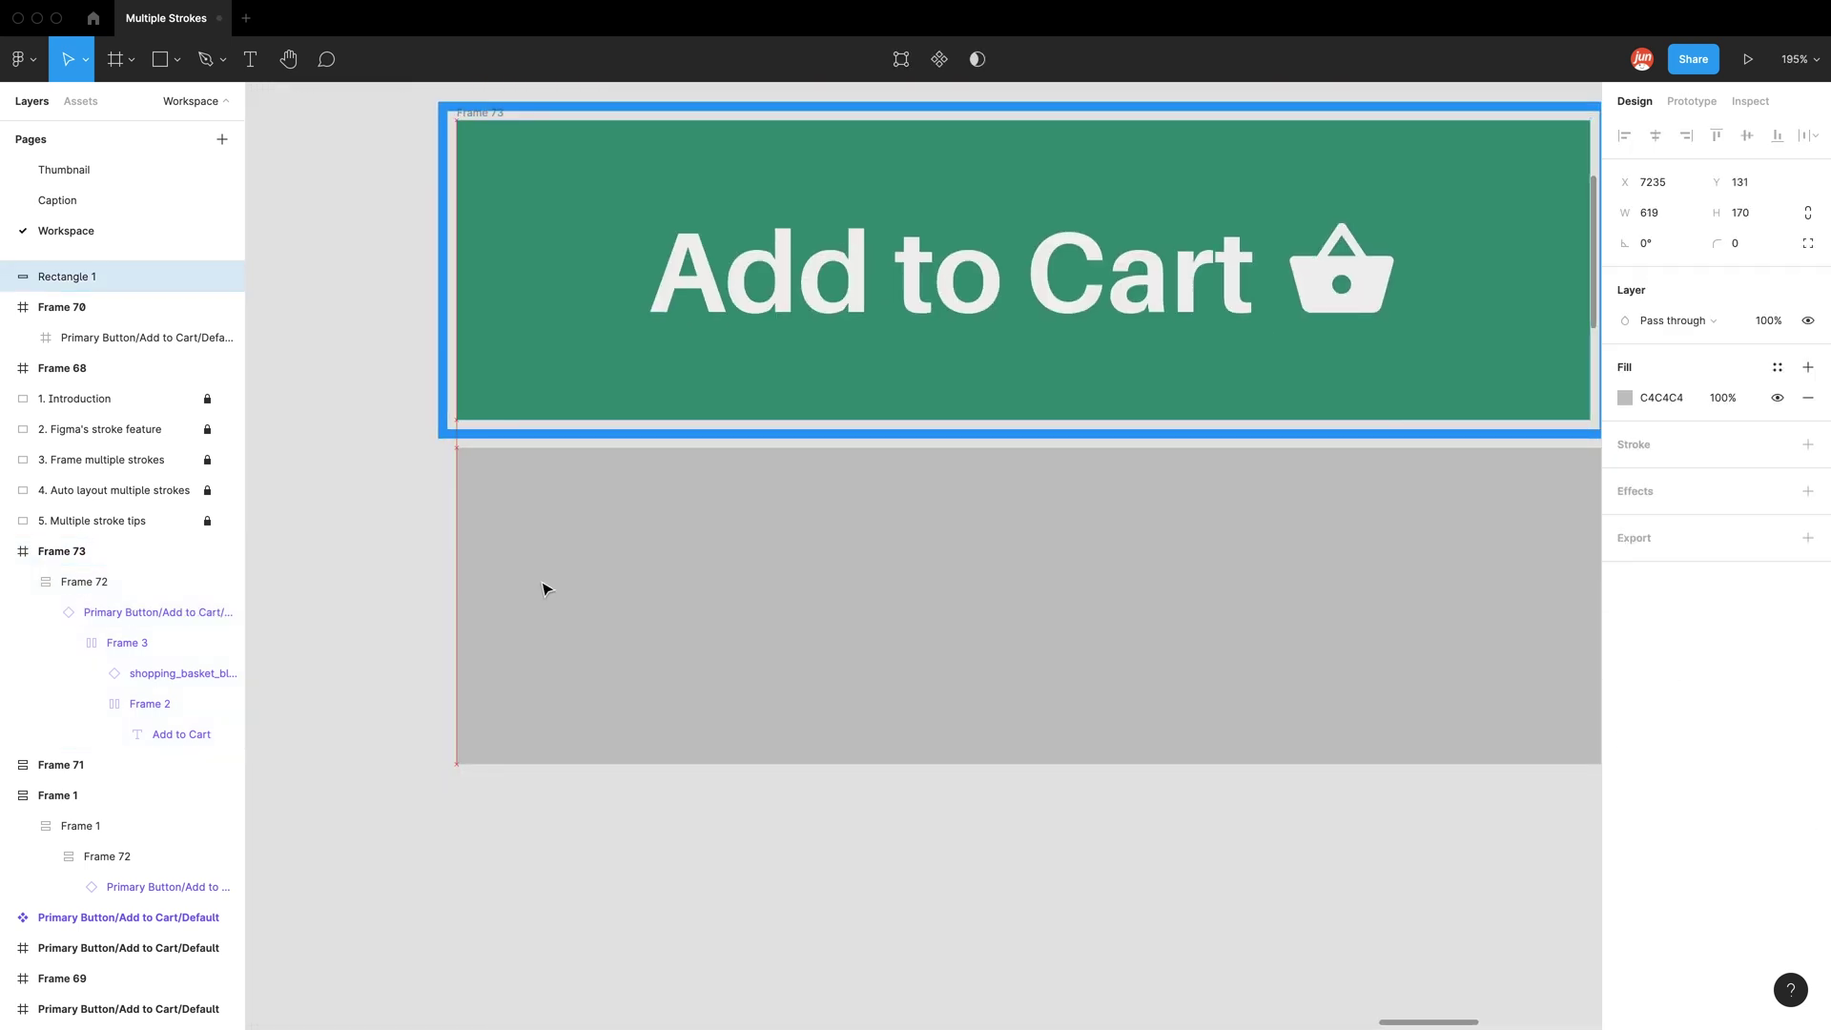
mouse_move(545, 584)
left_mouse_down()
mouse_move(572, 621)
mouse_move(544, 606)
left_mouse_up()
scroll(484, 430, "up", 2)
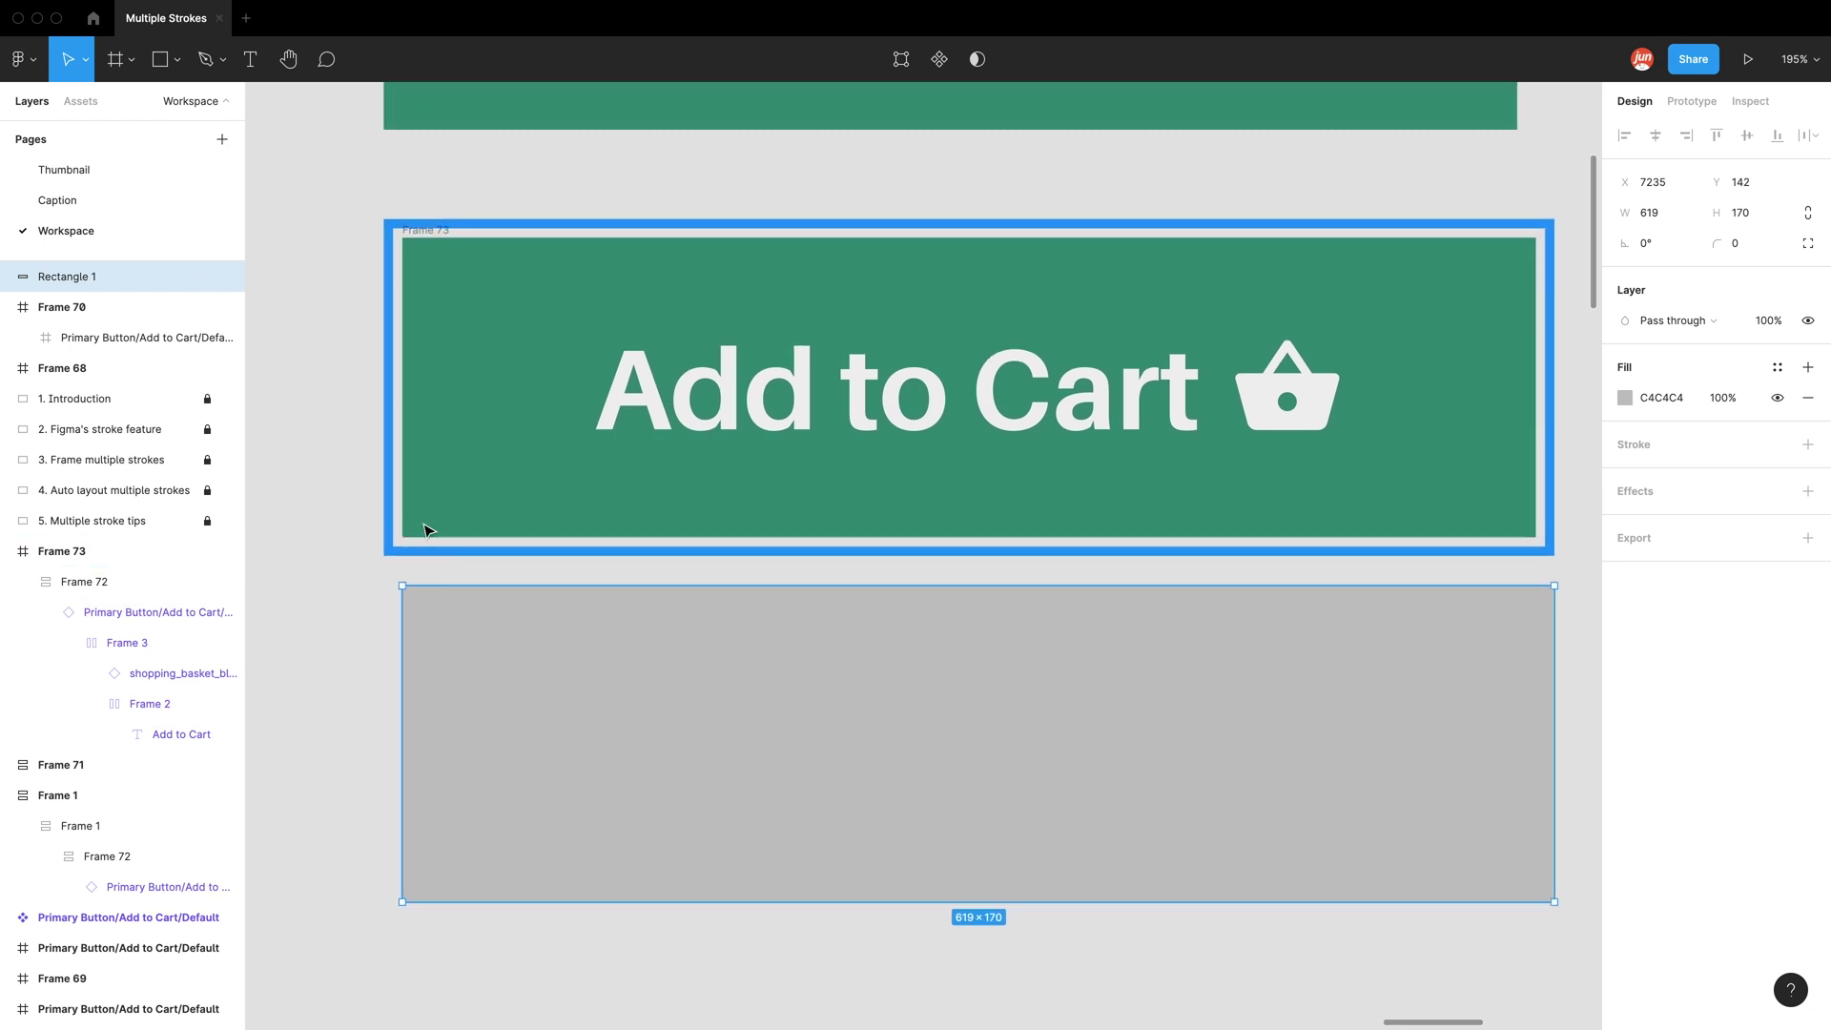